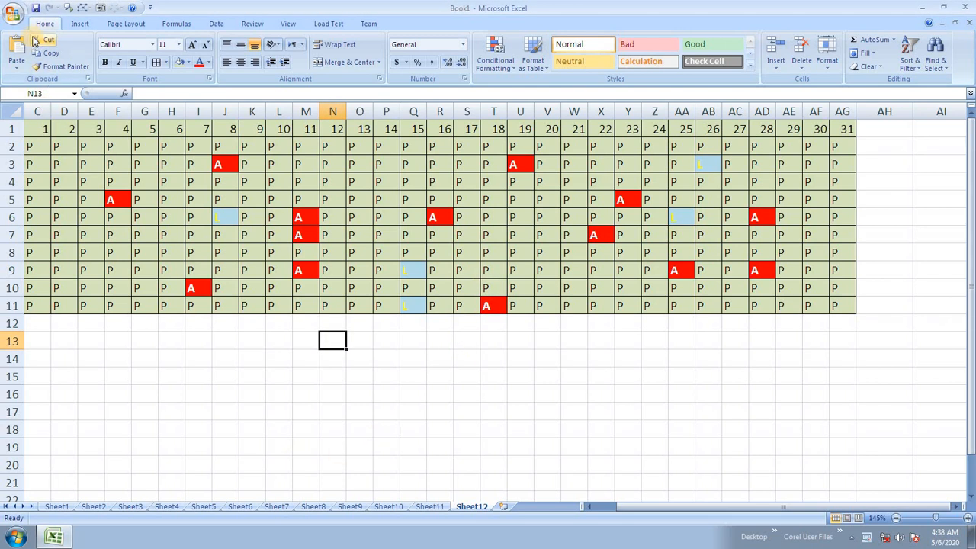
Step: Create a new blank workbook, Book2, from the Office button's New dialog
{"action": "left_click", "coordinate": [15, 15]}
{"action": "left_click", "coordinate": [38, 95]}
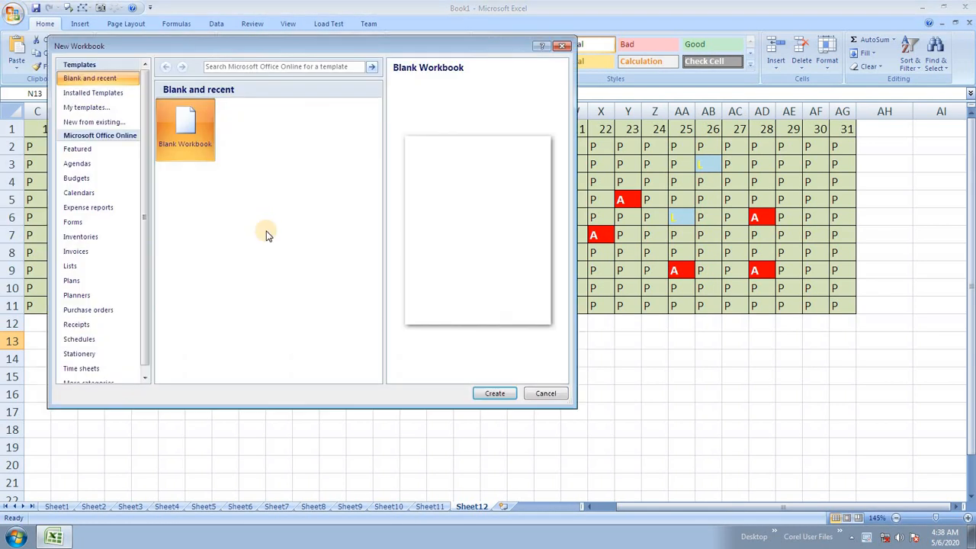
{"action": "left_click", "coordinate": [491, 393]}
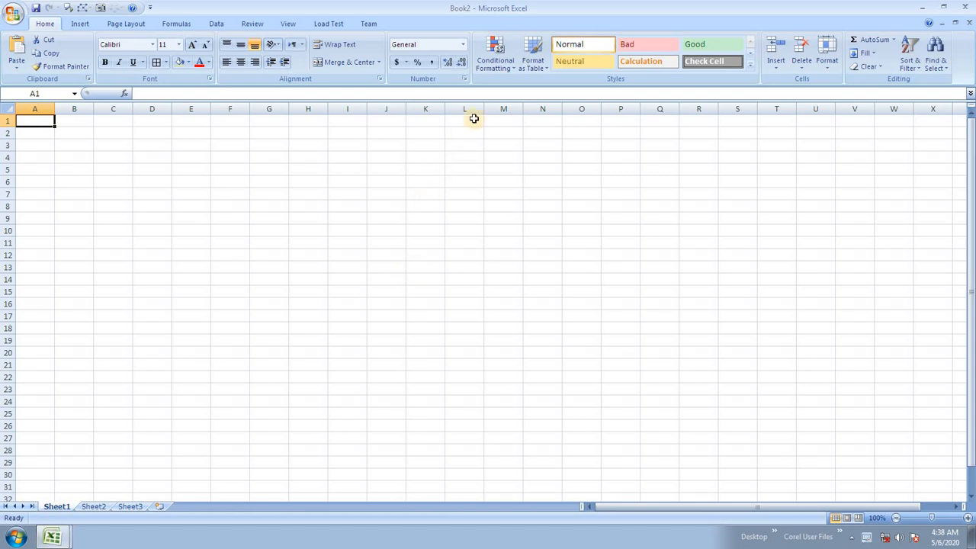
{"action": "left_click", "coordinate": [537, 58]}
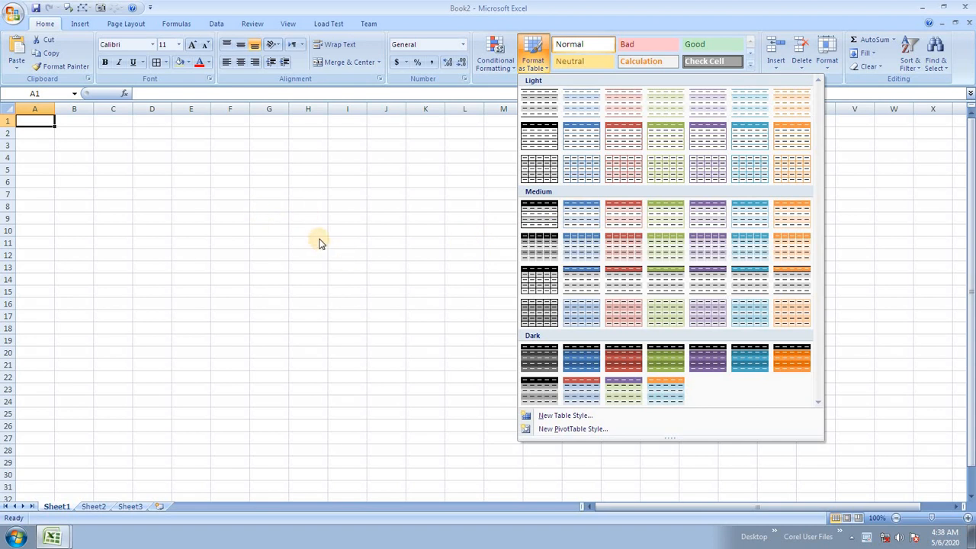
{"action": "left_click", "coordinate": [48, 130]}
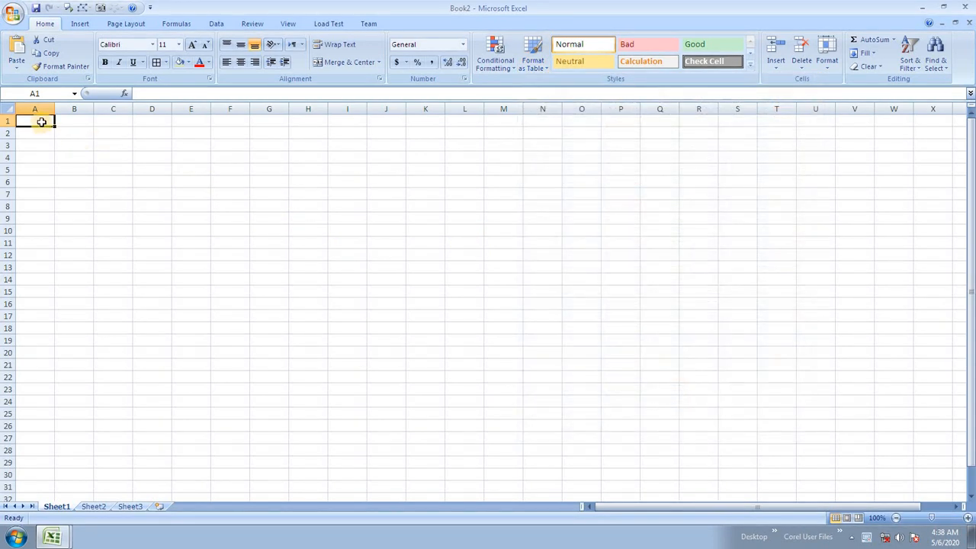
{"action": "left_click_drag", "start_coordinate": [39, 120], "coordinate": [423, 312]}
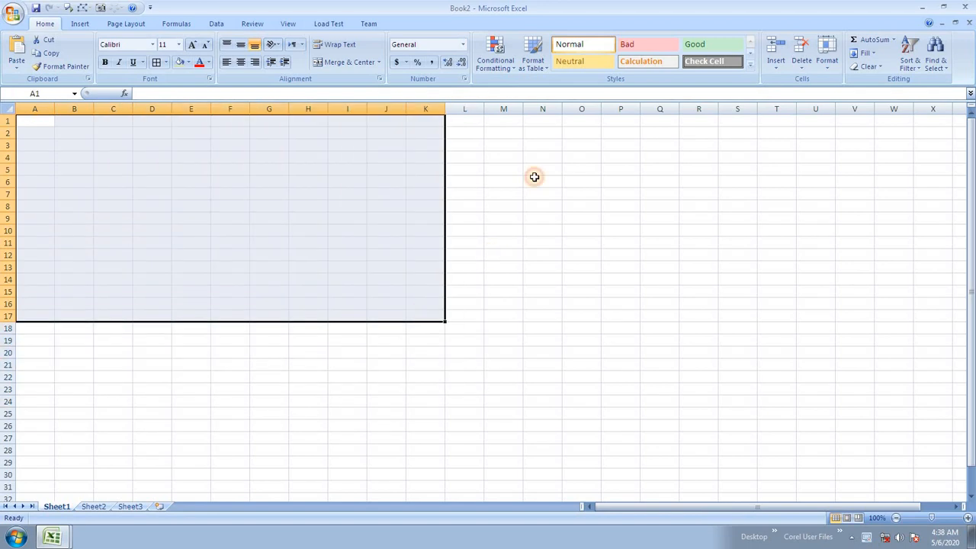
{"action": "left_click", "coordinate": [533, 58]}
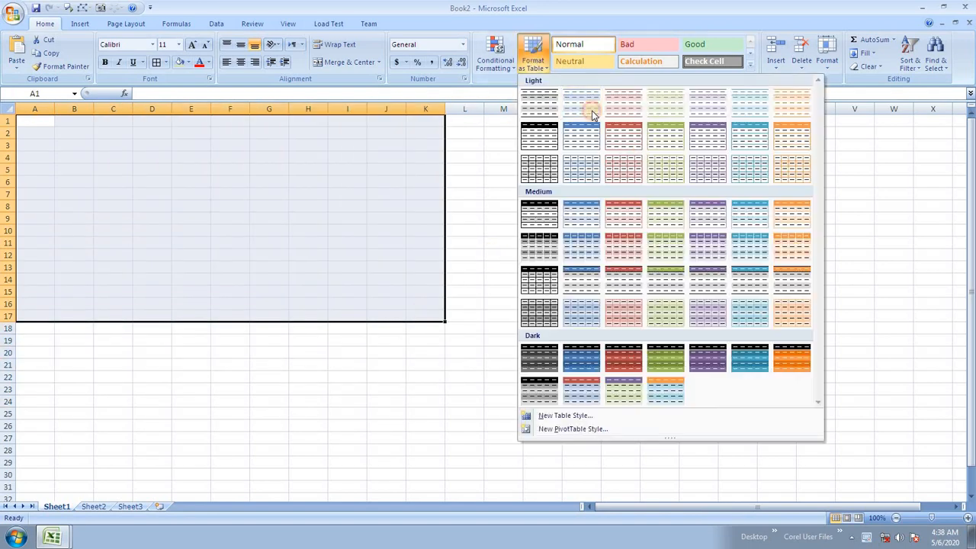
{"action": "left_click", "coordinate": [740, 165]}
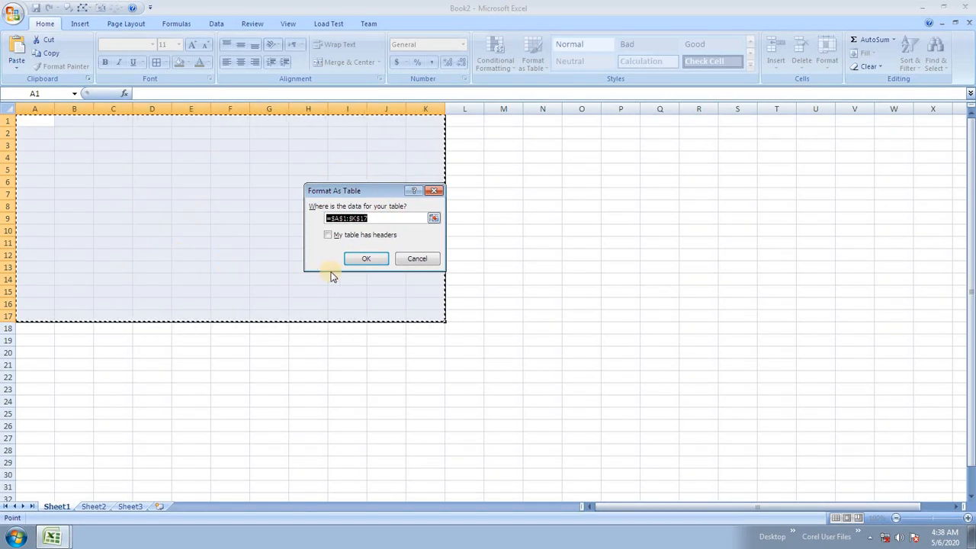
{"action": "left_click", "coordinate": [366, 236]}
{"action": "left_click", "coordinate": [367, 259]}
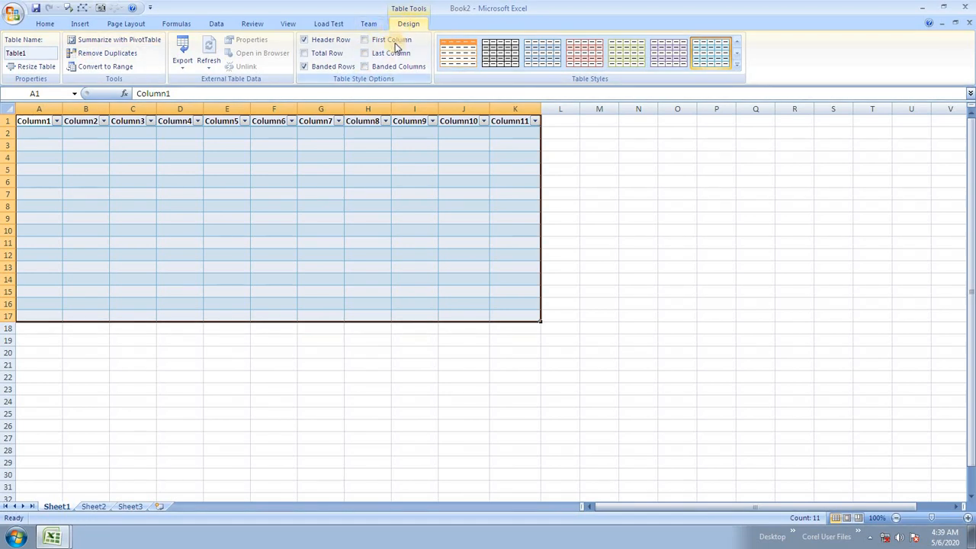
{"action": "key", "text": "ctrl+z"}
{"action": "key", "text": "ctrl+z"}
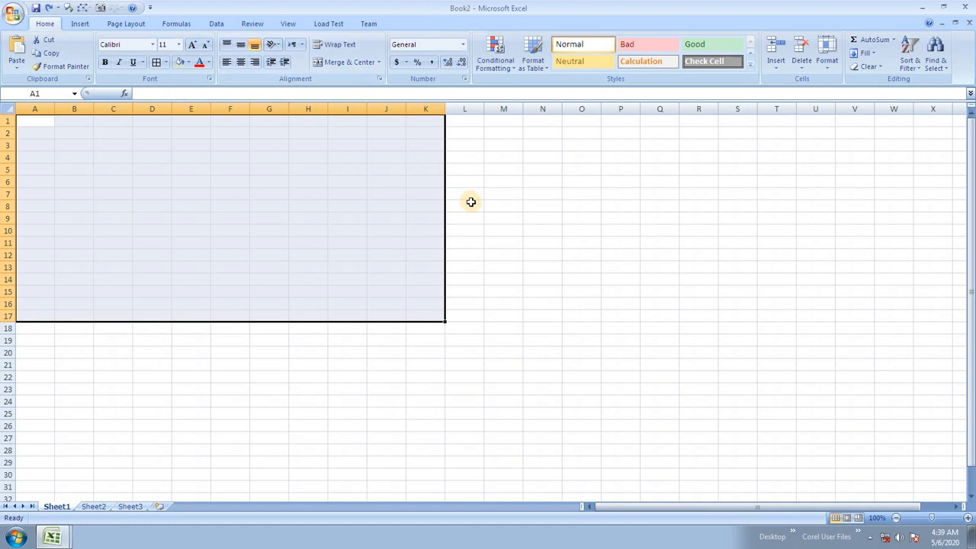
Step: Clear the old A1:K17 selection and reposition around cell I10 before entering headings
{"action": "left_click", "coordinate": [217, 181]}
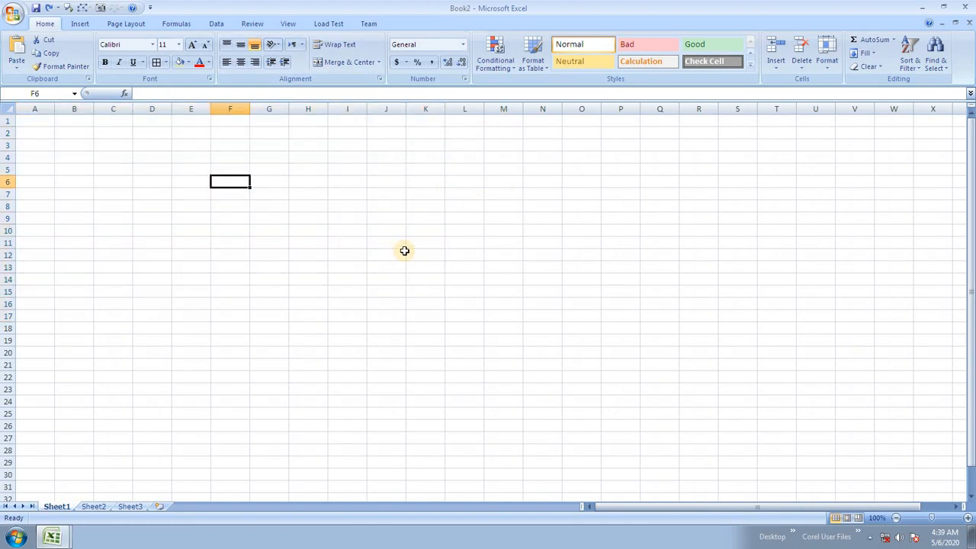
{"action": "left_click", "coordinate": [431, 255]}
{"action": "left_click_drag", "start_coordinate": [336, 229], "coordinate": [564, 327]}
{"action": "left_click", "coordinate": [386, 255]}
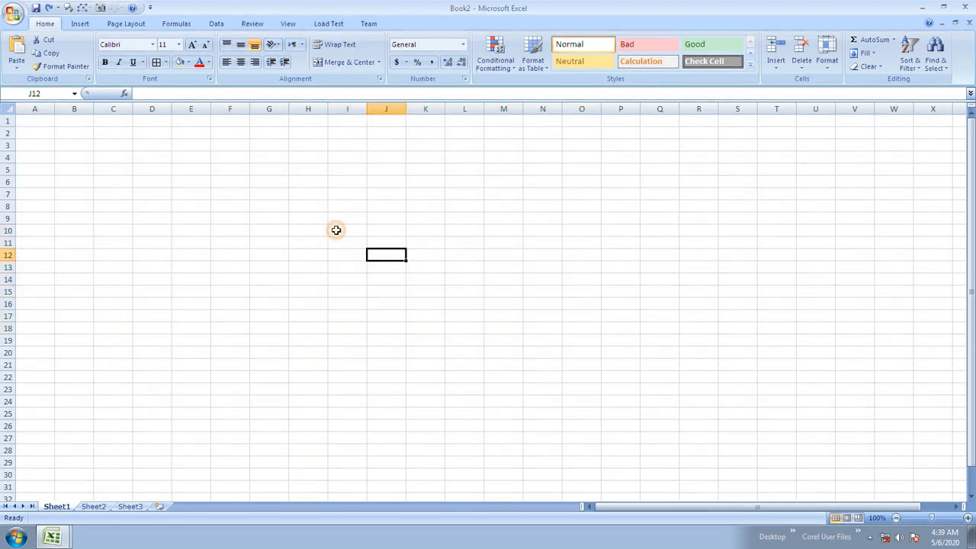
{"action": "left_click", "coordinate": [335, 229]}
{"action": "scroll", "coordinate": [385, 244], "scroll_direction": "up", "scroll_amount": 3}
Step: Enter headings Rollno, Name, Class and Hindi in F7:I7
{"action": "left_click", "coordinate": [323, 236]}
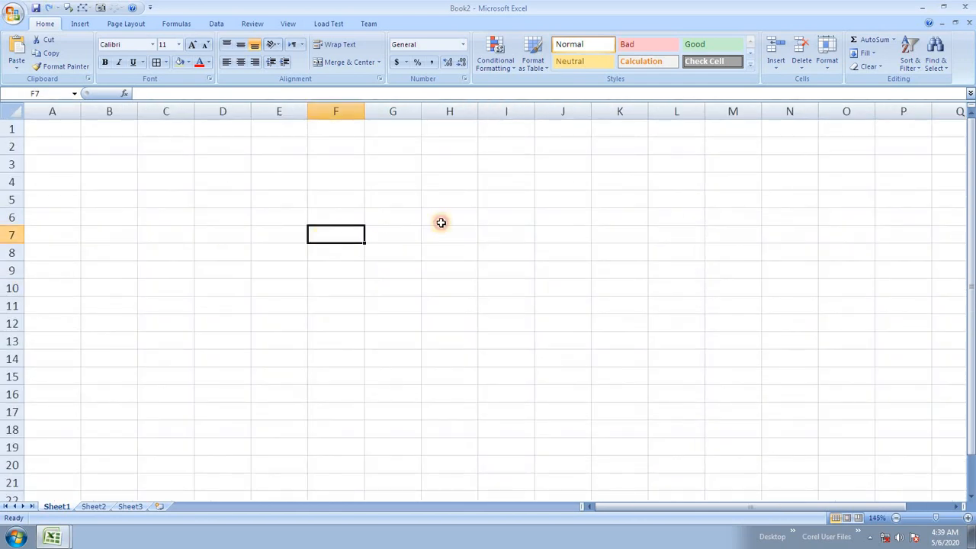
{"action": "type", "text": "R"}
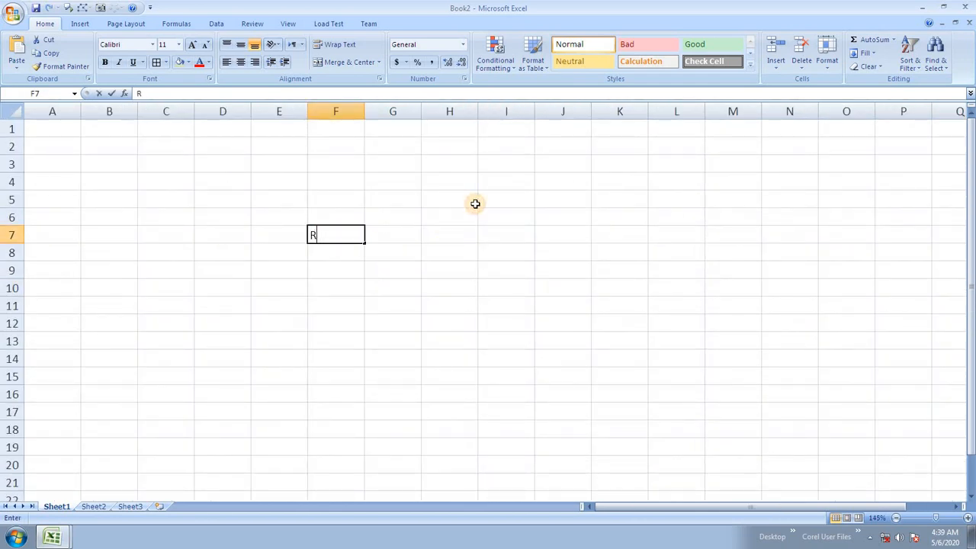
{"action": "type", "text": "ollno"}
{"action": "key", "text": "Tab"}
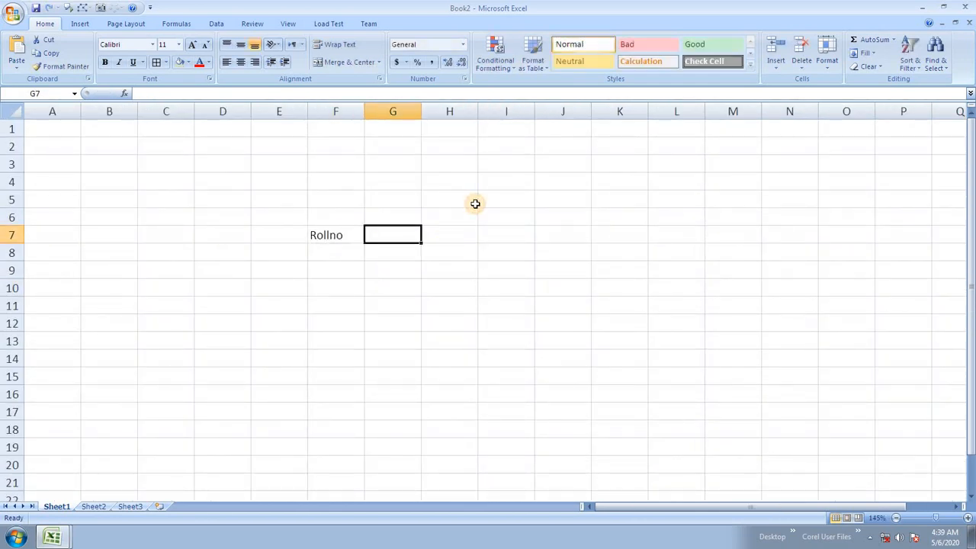
{"action": "type", "text": "Name"}
{"action": "key", "text": "Tab"}
{"action": "type", "text": "Clas"}
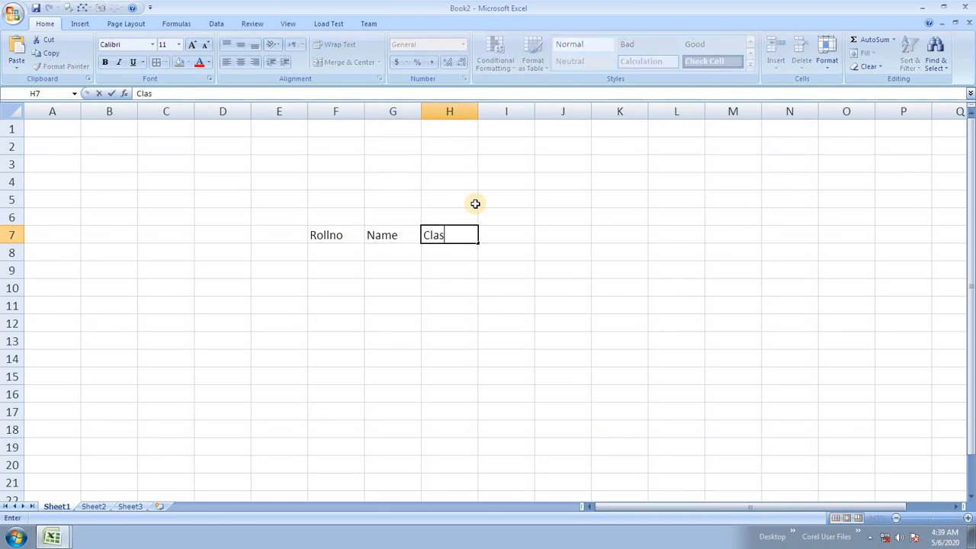
{"action": "key", "text": "Tab"}
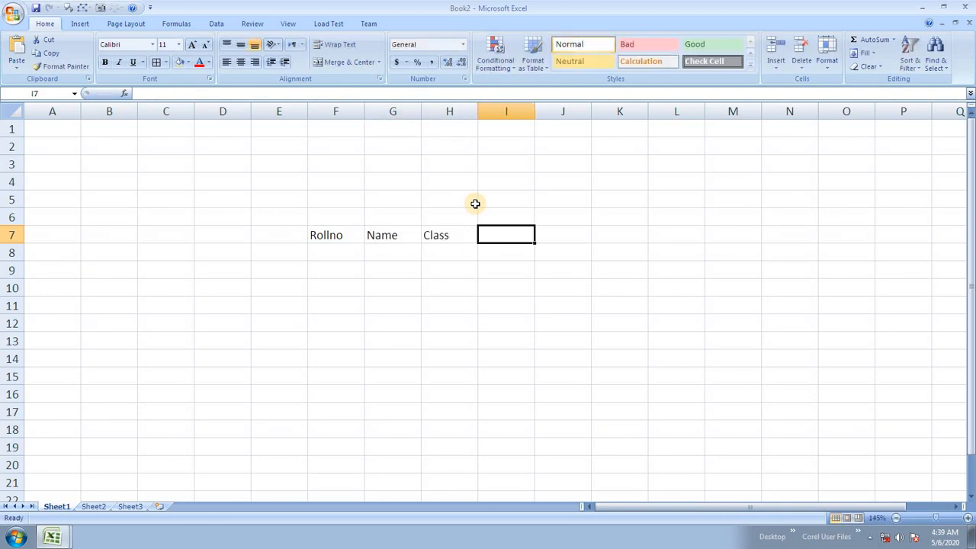
{"action": "type", "text": "MAn"}
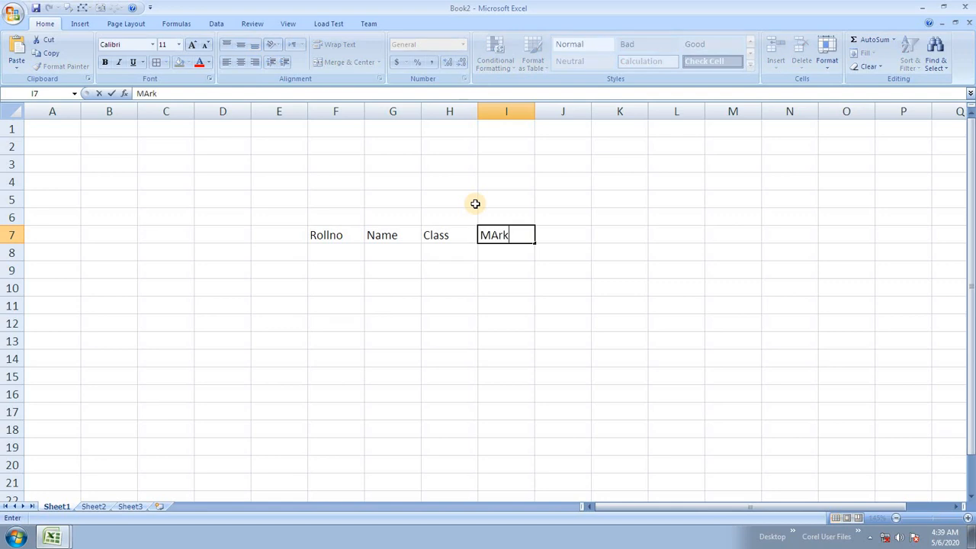
{"action": "key", "text": "BackSpace"}
{"action": "key", "text": "BackSpace"}
{"action": "key", "text": "BackSpace"}
{"action": "type", "text": "Hind"}
{"action": "key", "text": "Tab"}
Step: Continue the row 7 headings with English, Science, Physical, Maths, Total and Avg in J7:O7
{"action": "type", "text": "Englisg"}
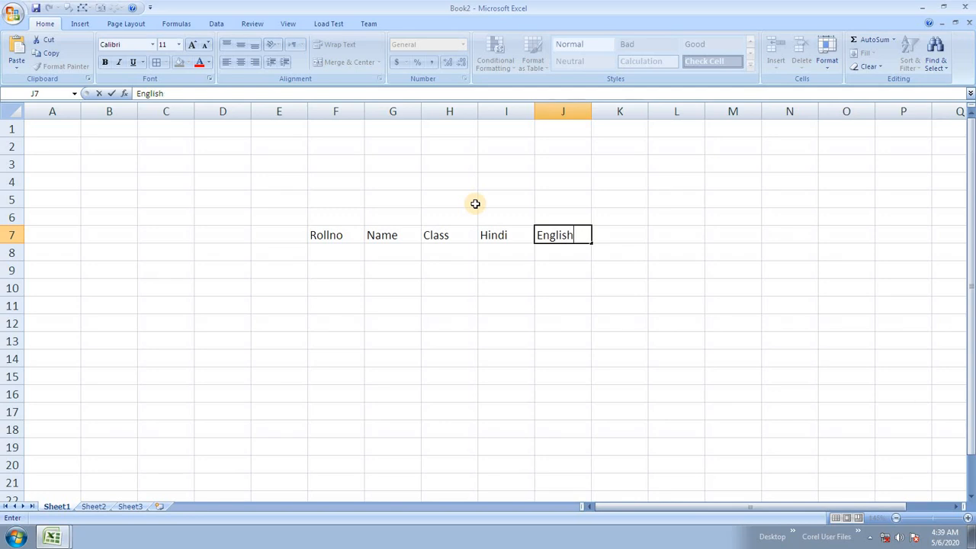
{"action": "key", "text": "Tab"}
{"action": "type", "text": "Science"}
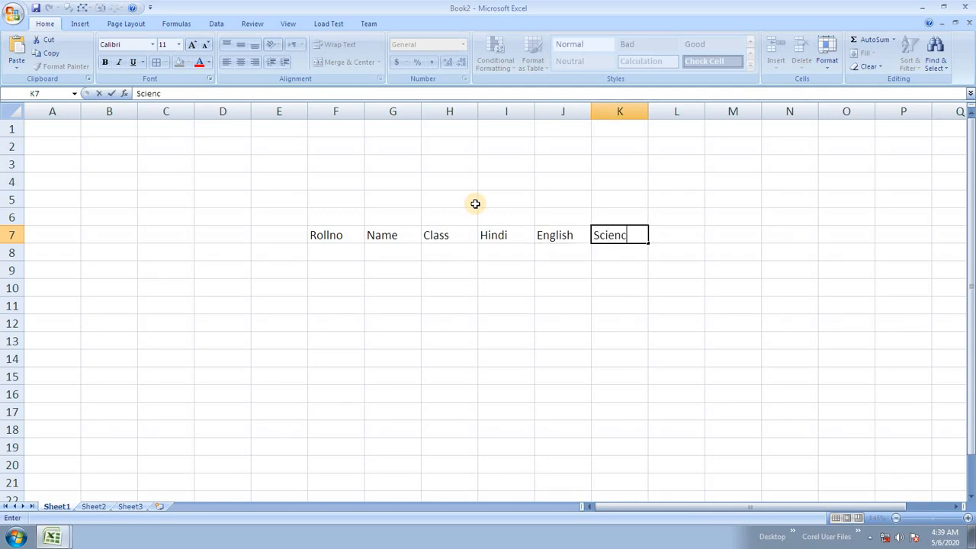
{"action": "key", "text": "Tab"}
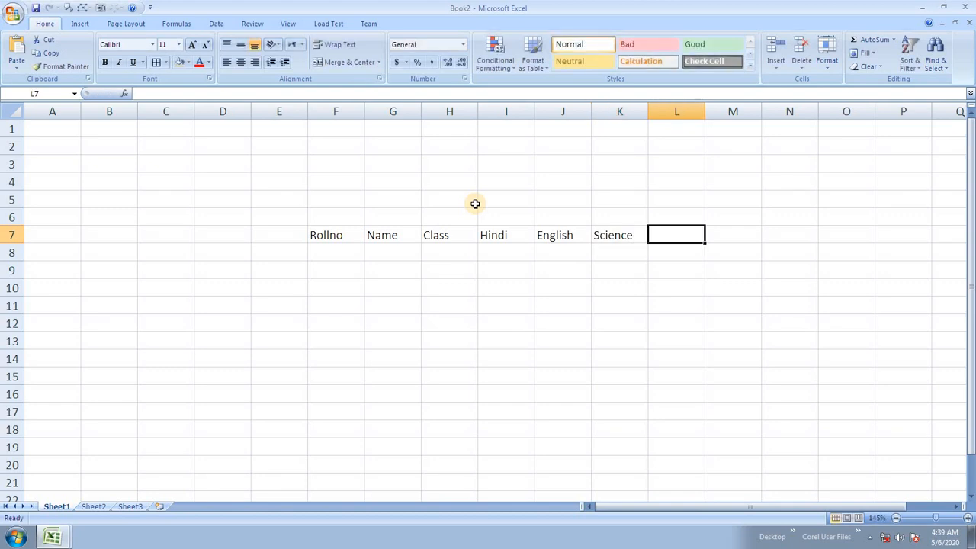
{"action": "type", "text": "Physical"}
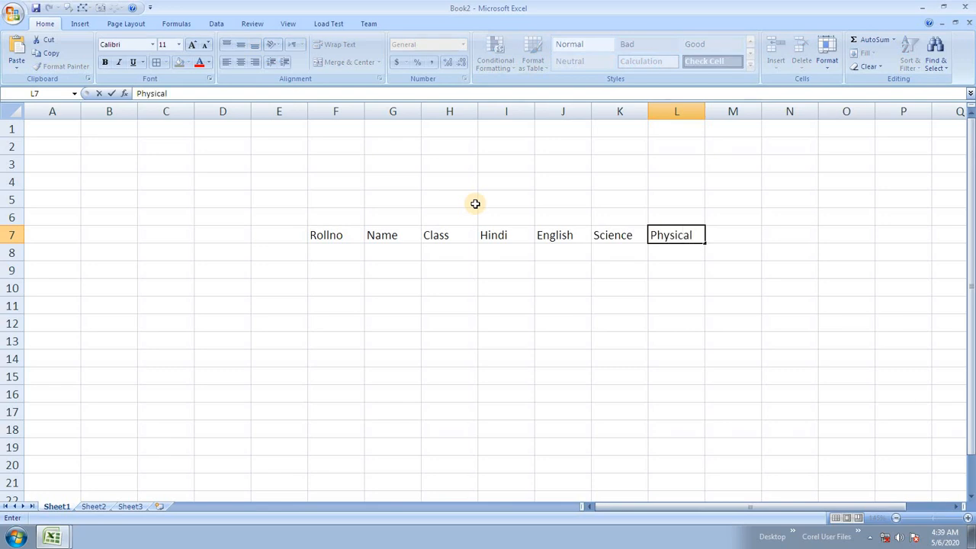
{"action": "key", "text": "Tab"}
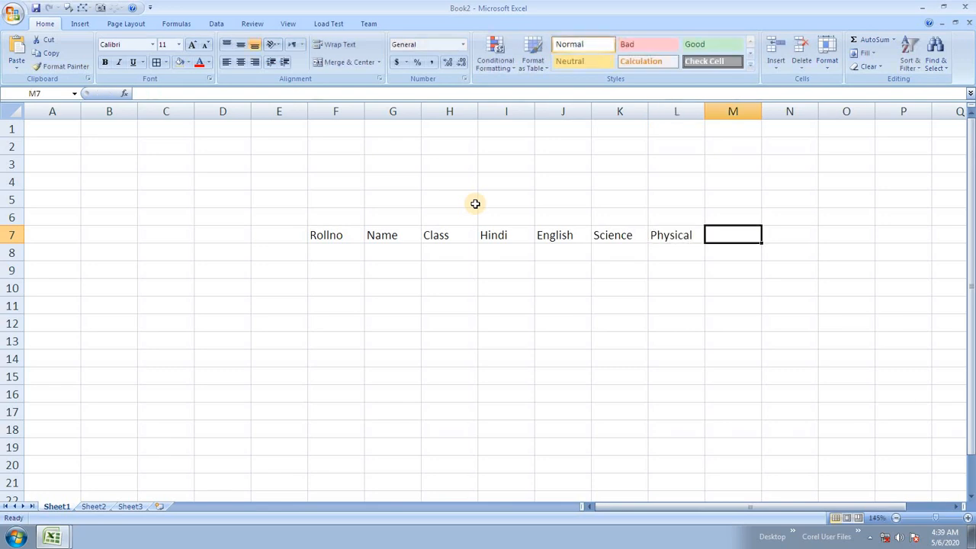
{"action": "type", "text": "Mat"}
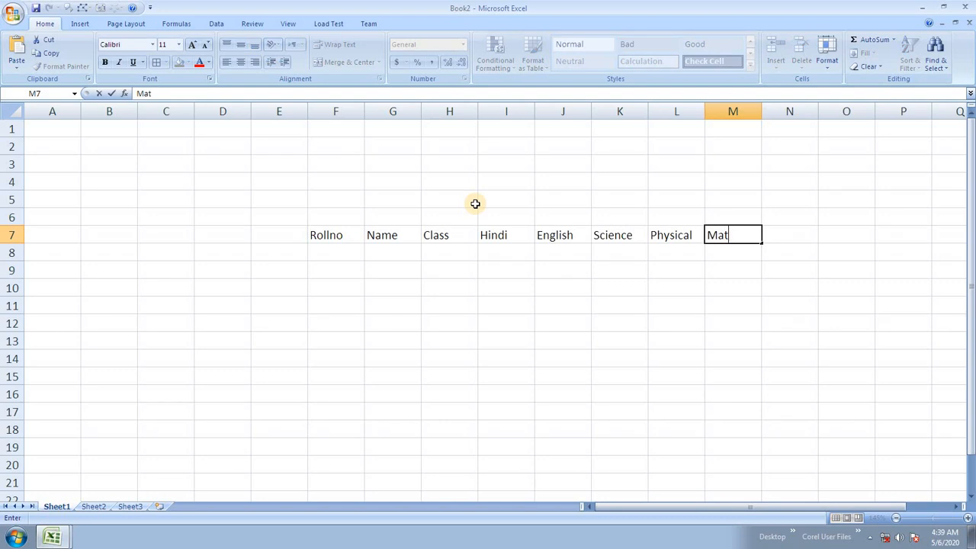
{"action": "type", "text": "hs"}
{"action": "key", "text": "Tab"}
{"action": "type", "text": "Tot"}
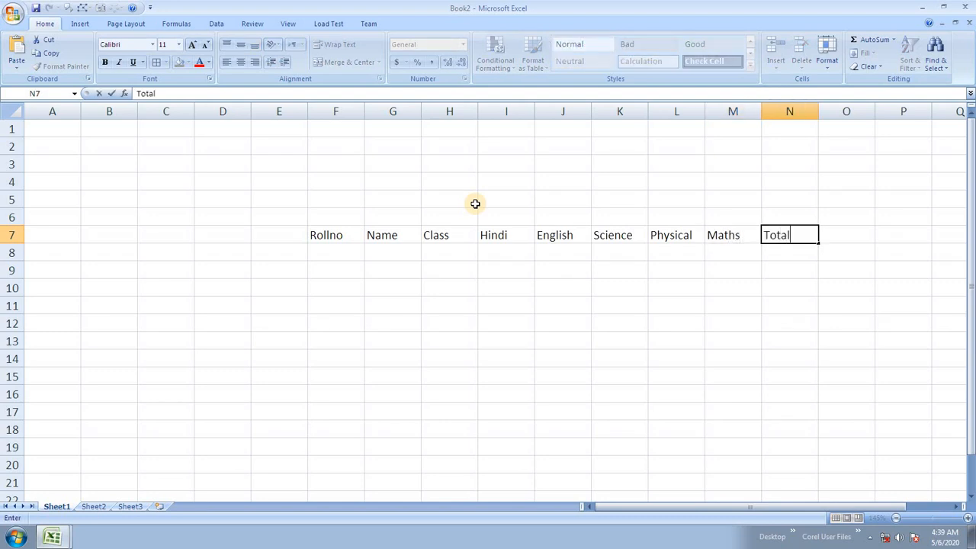
{"action": "key", "text": "Tab"}
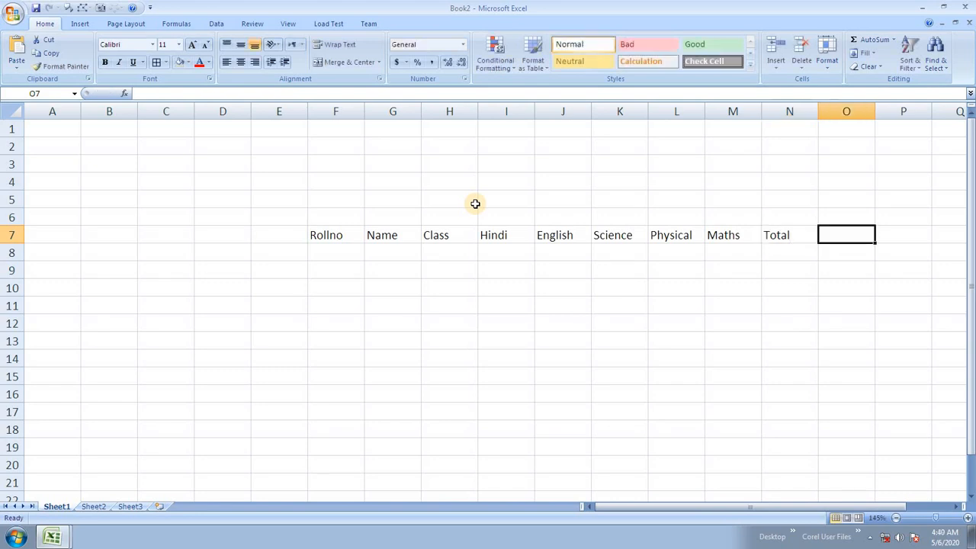
{"action": "type", "text": "Avg"}
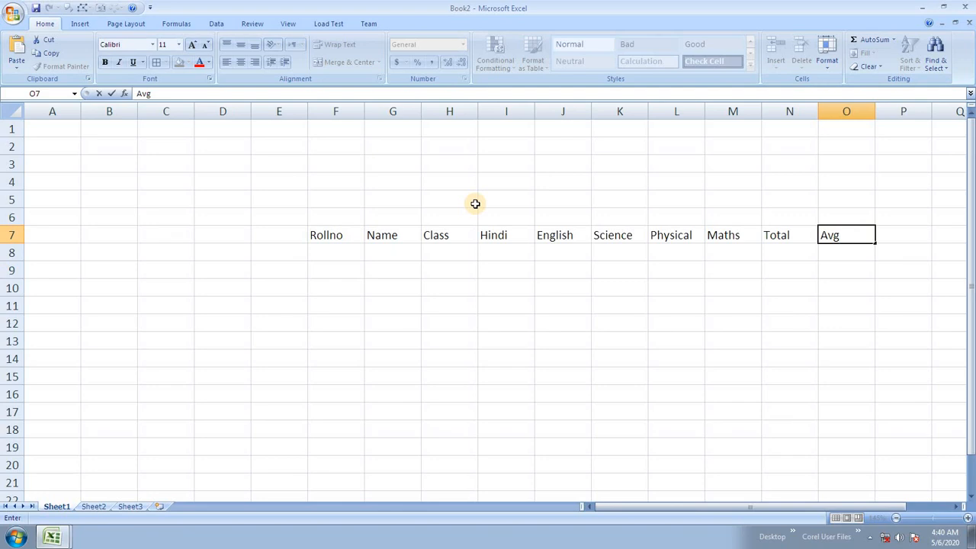
{"action": "key", "text": "Return"}
Step: Enter roll numbers 1, 2, 3 in F8:F10, then clear them again
{"action": "type", "text": "1"}
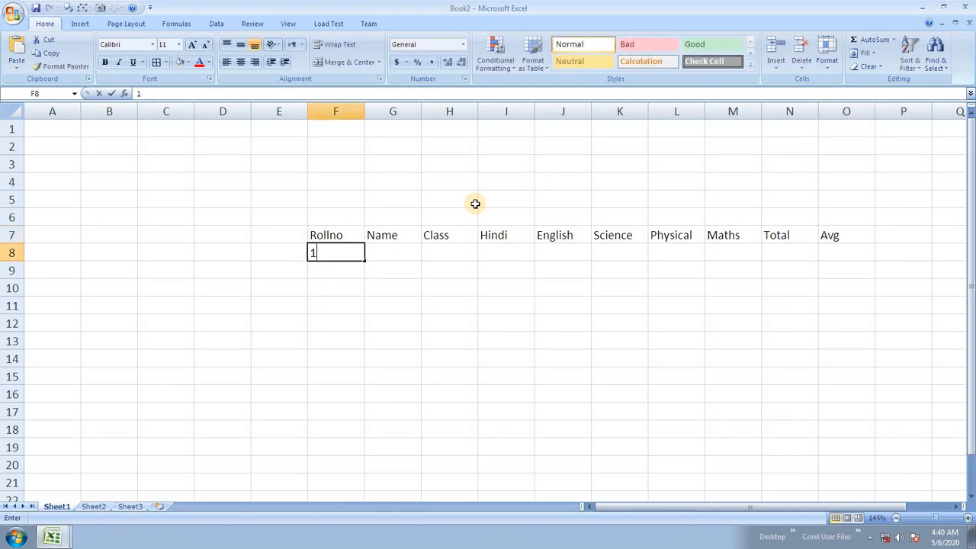
{"action": "key", "text": "Return"}
{"action": "type", "text": "2"}
{"action": "key", "text": "Return"}
{"action": "type", "text": "3"}
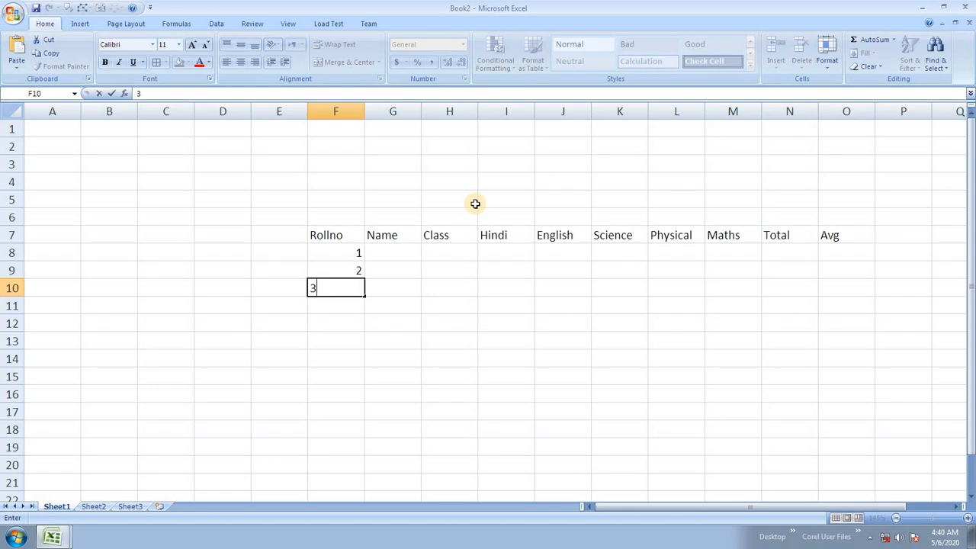
{"action": "key", "text": "Up"}
{"action": "key", "text": "Up"}
{"action": "key", "text": "shift+Down"}
{"action": "key", "text": "shift+Down"}
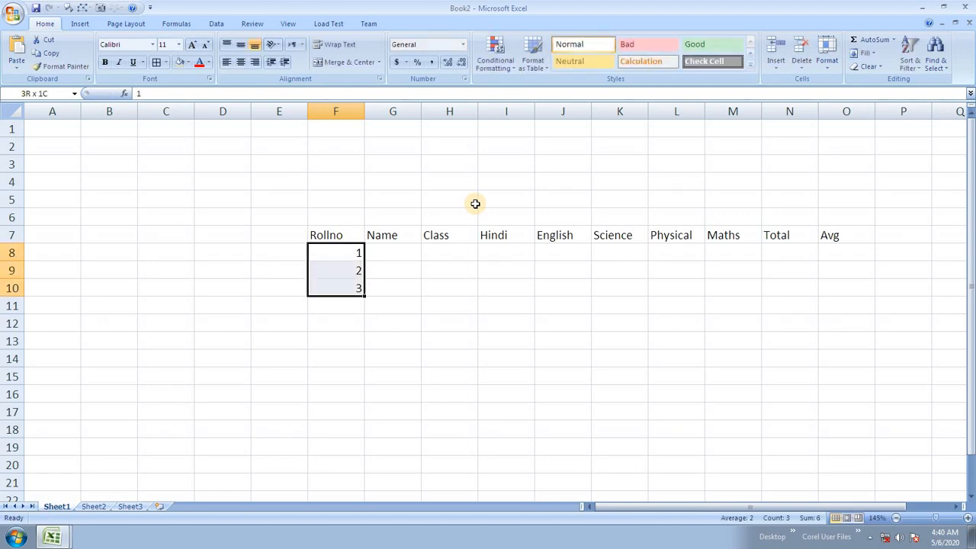
{"action": "key", "text": "Delete"}
Step: Return to the Rollno heading in F7 and start selecting across the headings
{"action": "key", "text": "Up"}
{"action": "key", "text": "Down"}
{"action": "key", "text": "Right"}
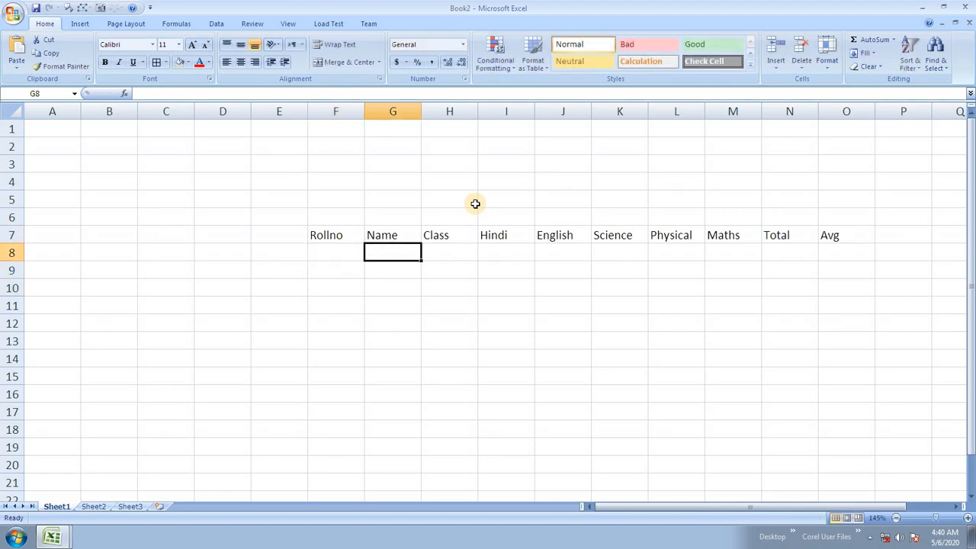
{"action": "key", "text": "Right"}
{"action": "key", "text": "Right"}
{"action": "key", "text": "Right"}
{"action": "key", "text": "Right"}
{"action": "key", "text": "Right"}
{"action": "key", "text": "Right"}
{"action": "key", "text": "Left"}
{"action": "key", "text": "Left"}
{"action": "key", "text": "Left"}
{"action": "key", "text": "Left"}
{"action": "key", "text": "Left"}
{"action": "key", "text": "Left"}
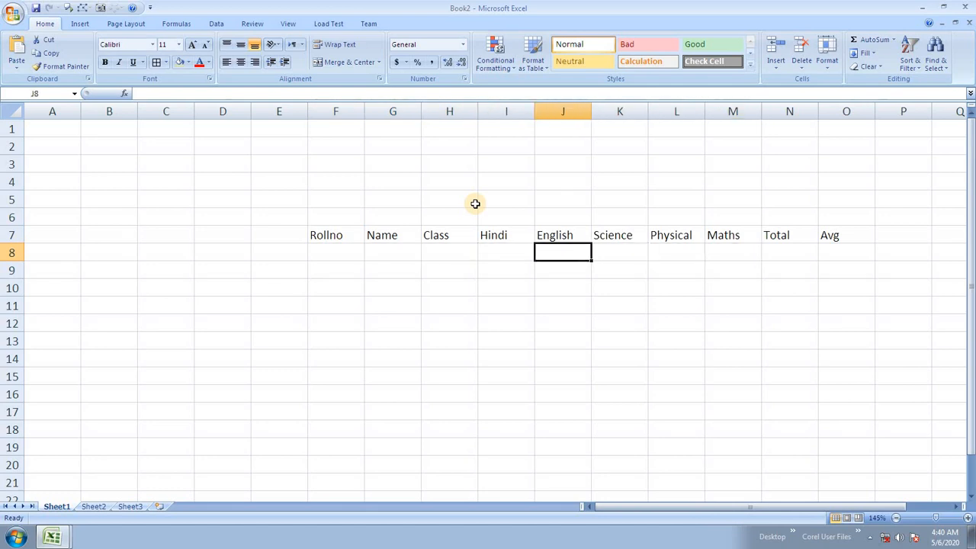
{"action": "key", "text": "Left"}
{"action": "key", "text": "Up"}
{"action": "key", "text": "shift+Right"}
{"action": "key", "text": "shift+Right"}
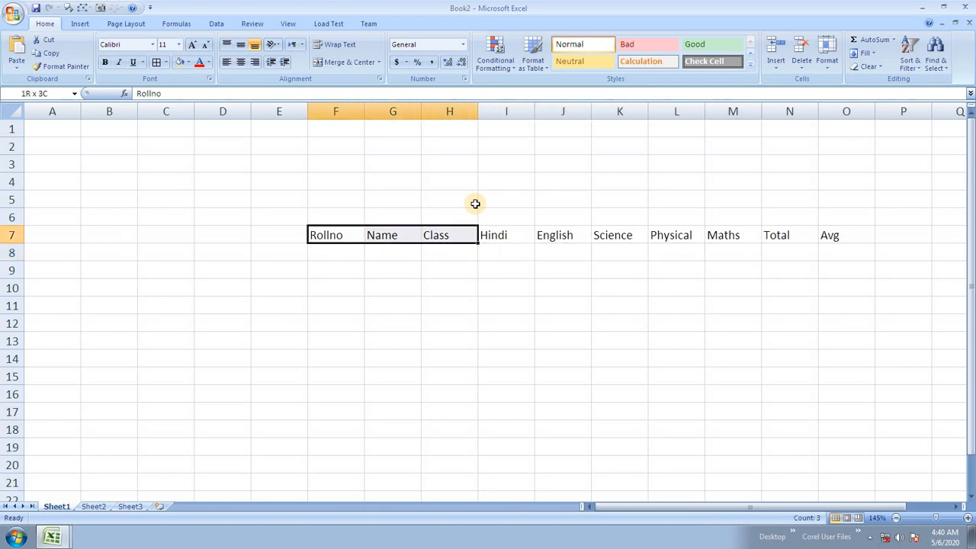
Step: Select F7:O17 and apply a purple table style, then undo it due to generic headers
{"action": "key", "text": "shift+Right"}
{"action": "key", "text": "shift+Right"}
{"action": "key", "text": "shift+Right"}
{"action": "key", "text": "shift+Right"}
{"action": "key", "text": "shift+Right"}
{"action": "key", "text": "shift+Right"}
{"action": "key", "text": "shift+Right"}
{"action": "key", "text": "shift+Down"}
{"action": "key", "text": "shift+Down"}
{"action": "key", "text": "shift+Down"}
{"action": "key", "text": "shift+Down"}
{"action": "key", "text": "shift+Down"}
{"action": "key", "text": "shift+Down"}
{"action": "key", "text": "shift+Down"}
{"action": "key", "text": "shift+Down"}
{"action": "key", "text": "shift+Down"}
{"action": "key", "text": "shift+Down"}
{"action": "key", "text": "shift+Down"}
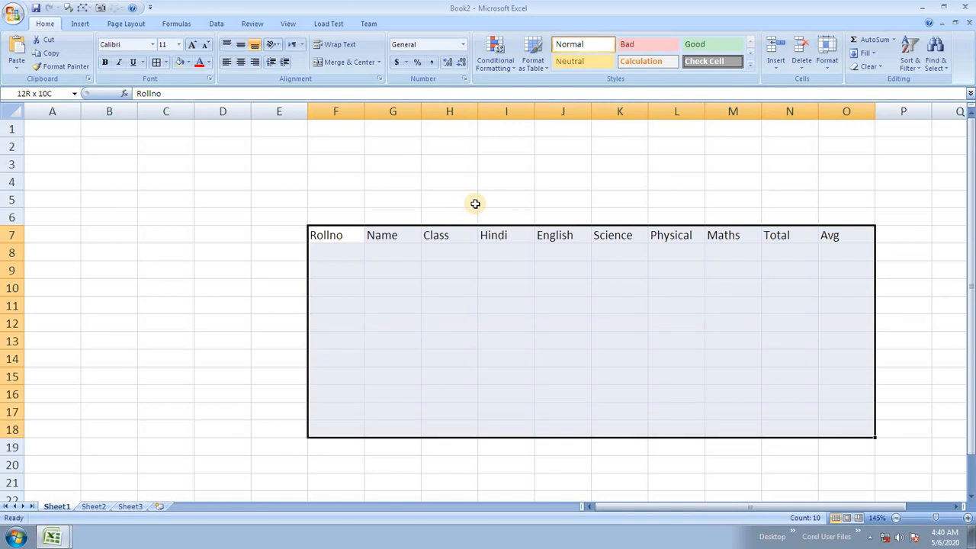
{"action": "key", "text": "shift+Up"}
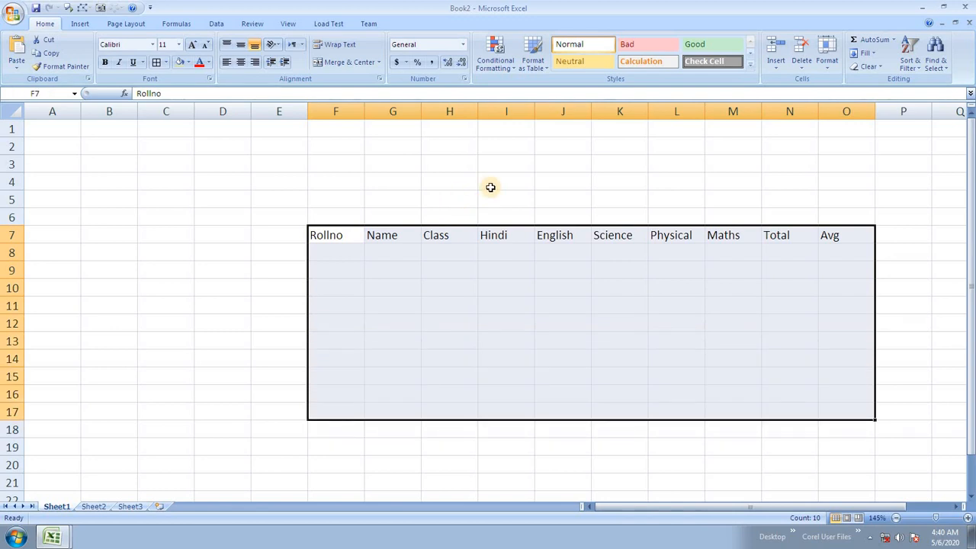
{"action": "left_click", "coordinate": [533, 60]}
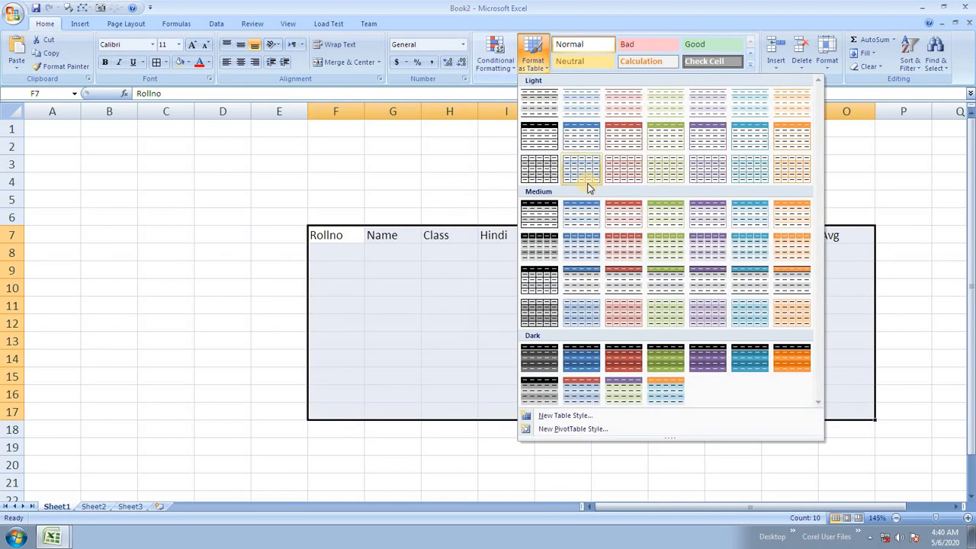
{"action": "left_click", "coordinate": [710, 250]}
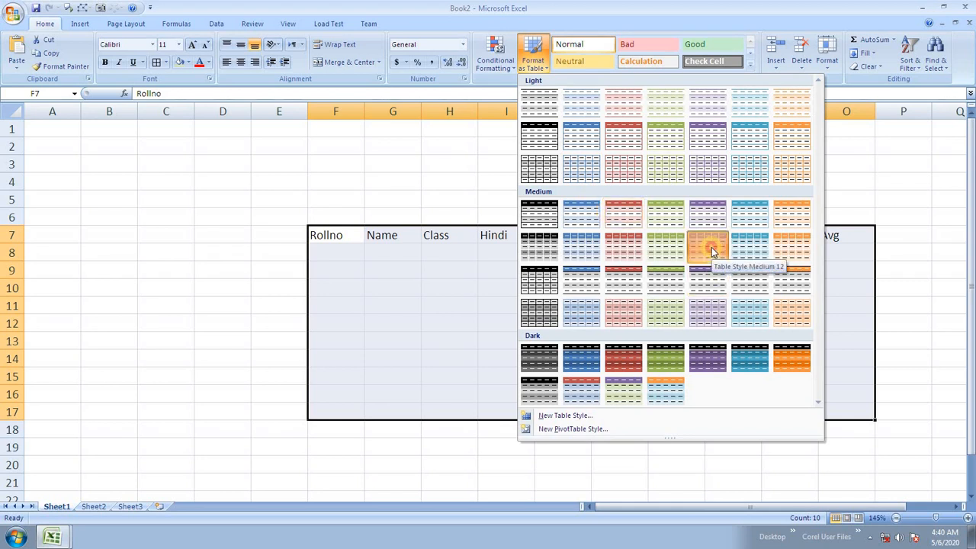
{"action": "left_click", "coordinate": [367, 258]}
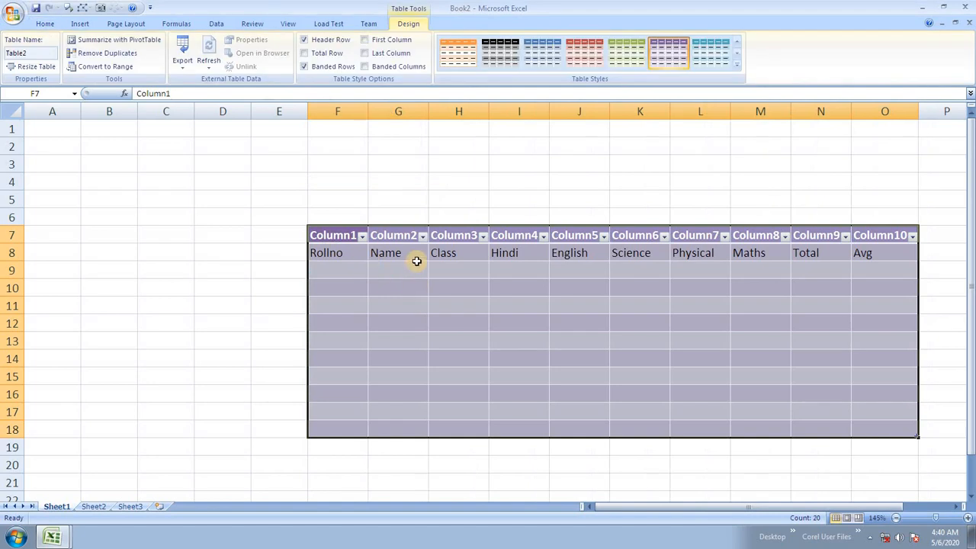
{"action": "key", "text": "ctrl+z"}
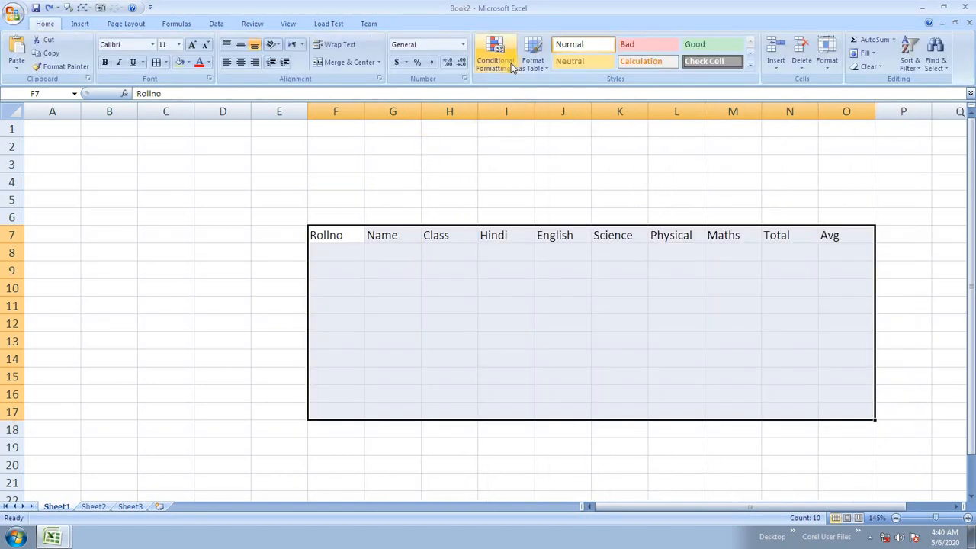
Step: Reapply Table Style Medium 12 with row 7 as headers and hide the filter arrows
{"action": "left_click", "coordinate": [534, 61]}
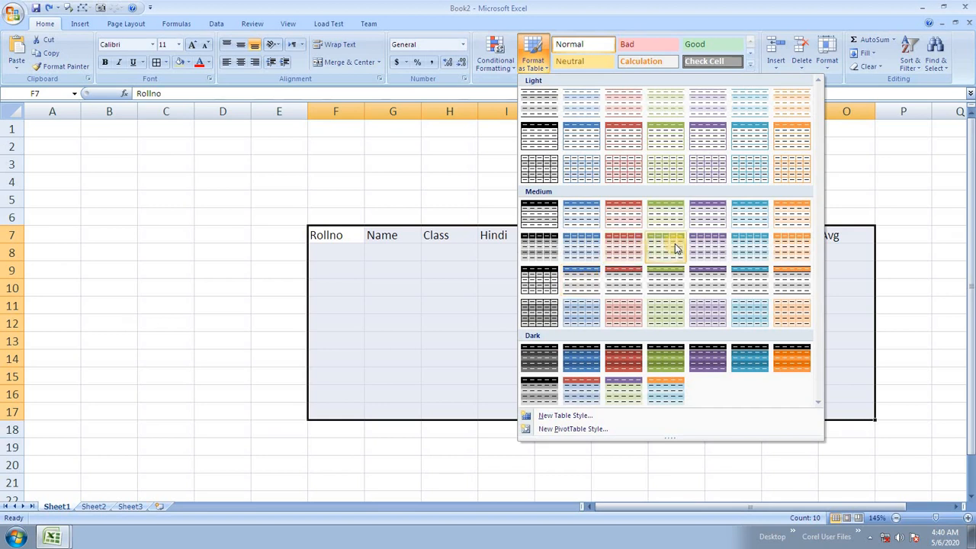
{"action": "left_click", "coordinate": [717, 246]}
{"action": "left_click", "coordinate": [358, 236]}
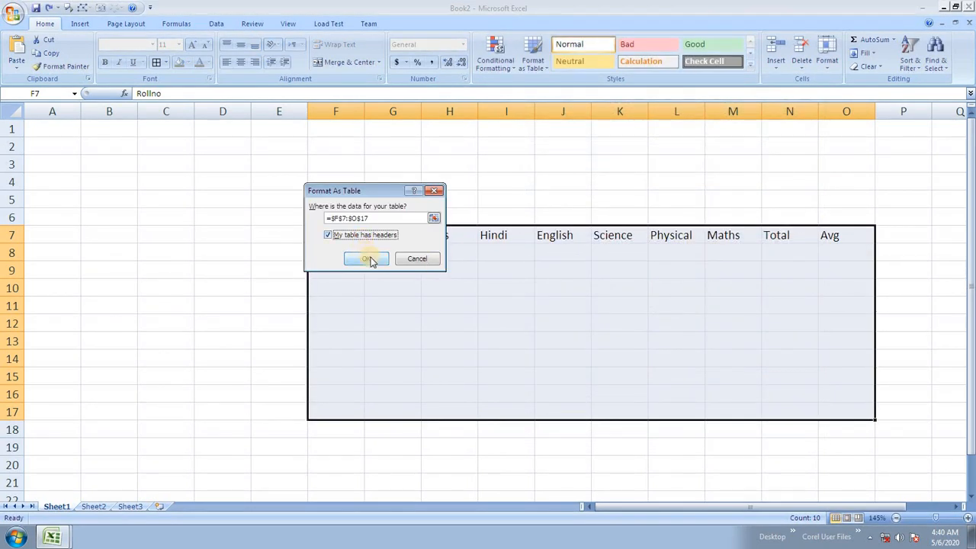
{"action": "left_click", "coordinate": [368, 259]}
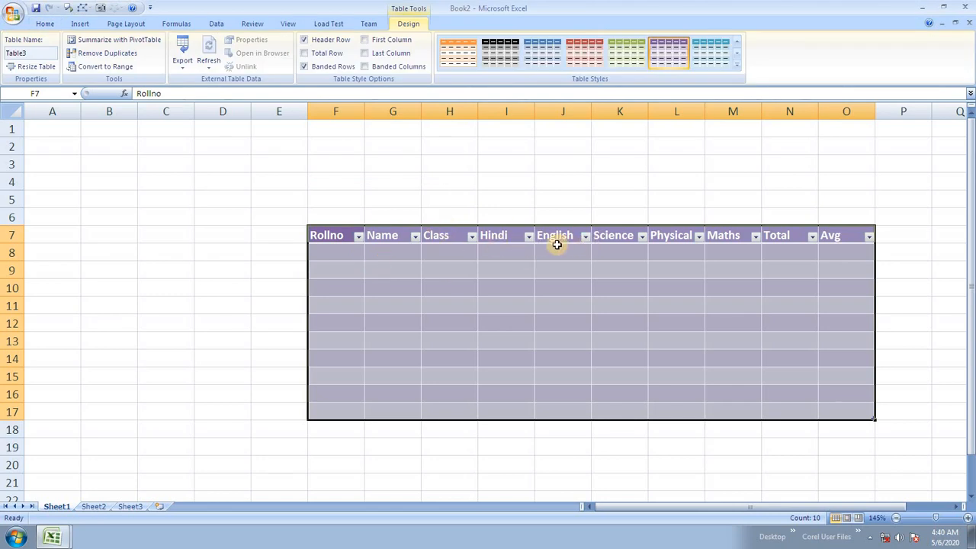
{"action": "key", "text": "ctrl+shift+l"}
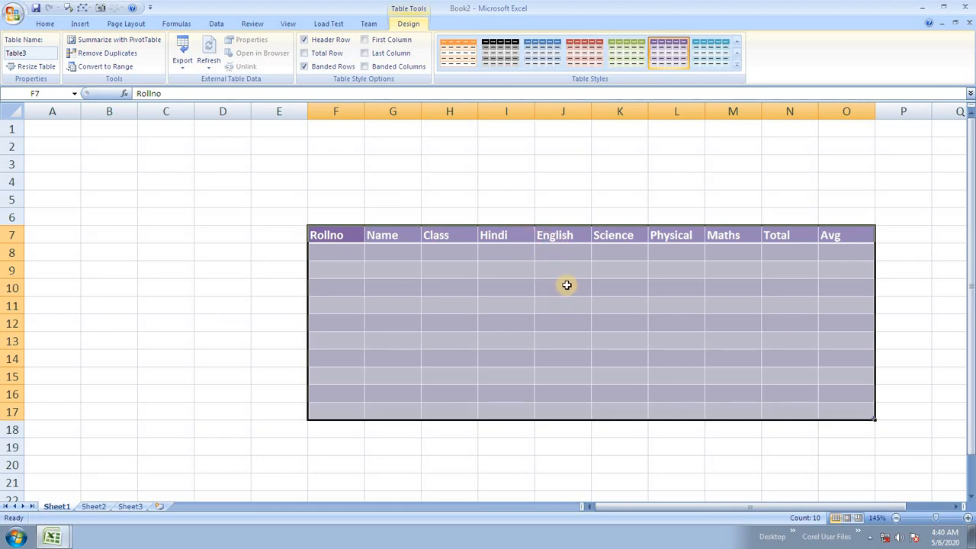
{"action": "left_click", "coordinate": [350, 252]}
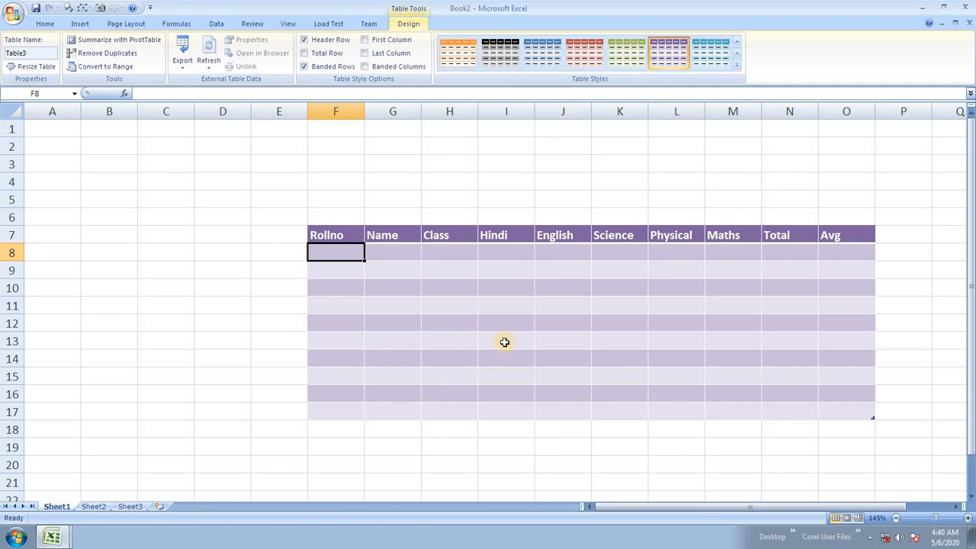
Step: Fill row 8 with roll 1, a name, class 8th, marks 89, 65, 87, 54, 67, and begin =sum
{"action": "type", "text": "1"}
{"action": "key", "text": "Tab"}
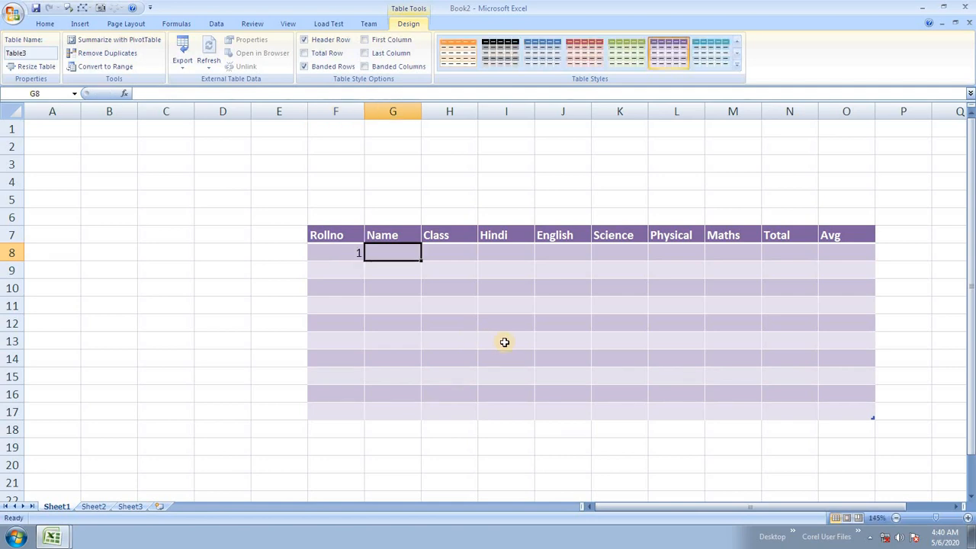
{"action": "type", "text": "Ram"}
{"action": "key", "text": "Tab"}
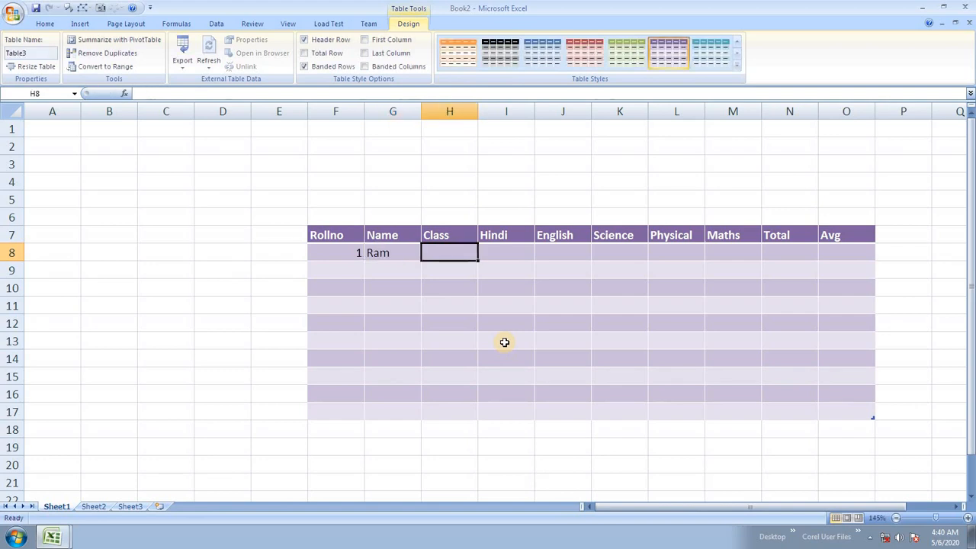
{"action": "type", "text": "8th"}
{"action": "key", "text": "Tab"}
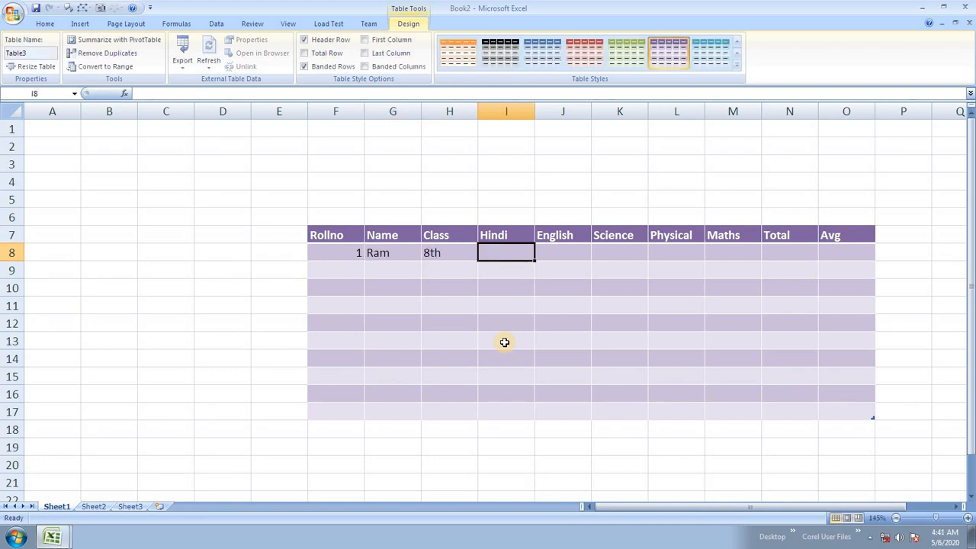
{"action": "type", "text": "89"}
{"action": "key", "text": "Tab"}
{"action": "type", "text": "65"}
{"action": "key", "text": "Tab"}
{"action": "type", "text": "87"}
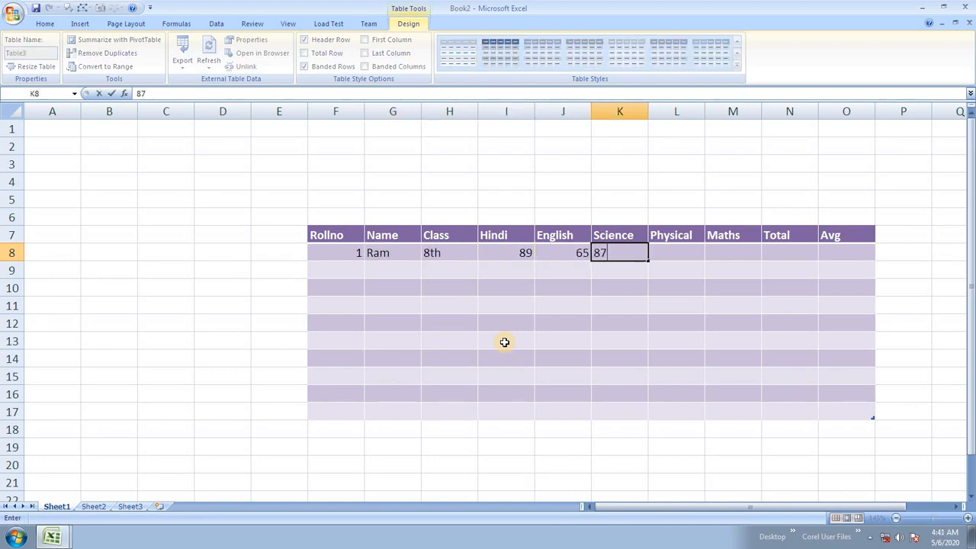
{"action": "key", "text": "Tab"}
{"action": "type", "text": "54"}
{"action": "key", "text": "Tab"}
{"action": "type", "text": "67"}
{"action": "key", "text": "Tab"}
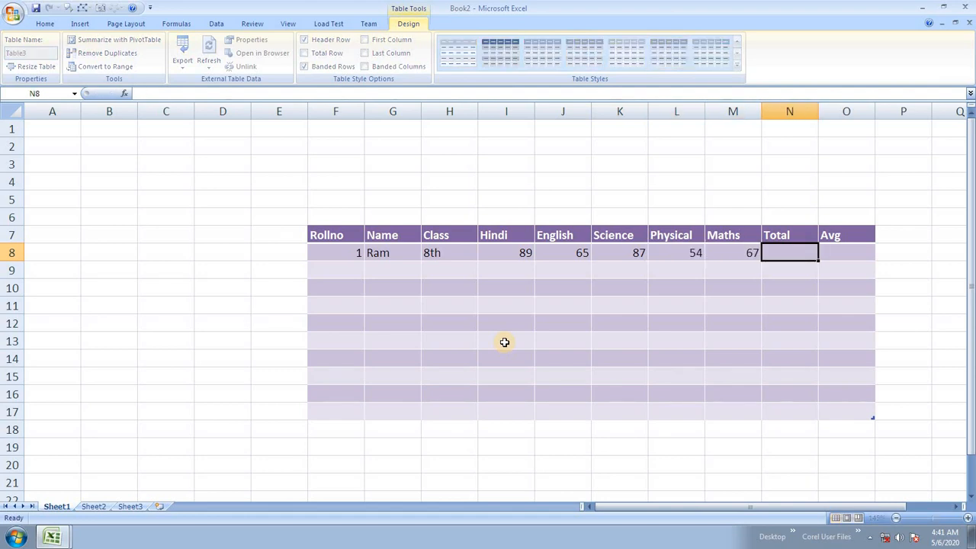
{"action": "type", "text": "=sum"}
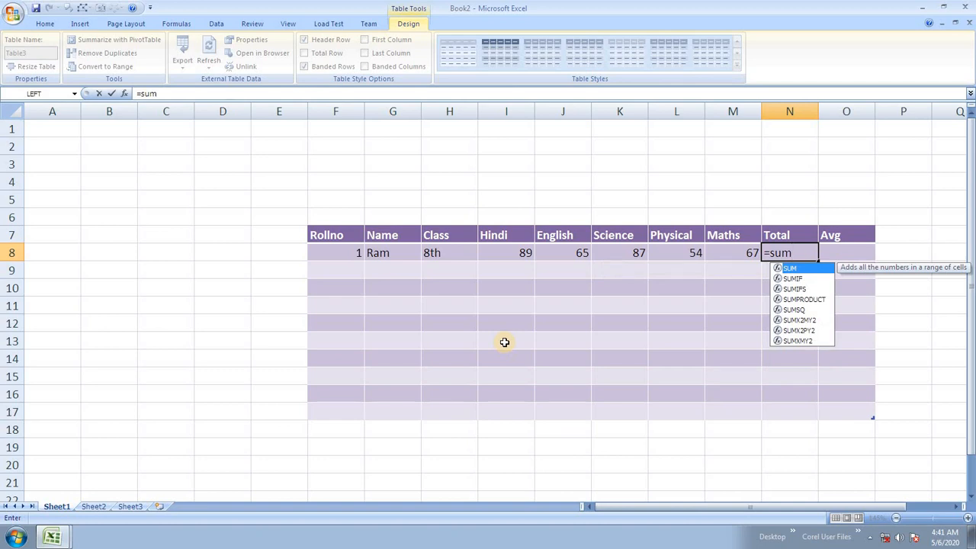
Step: Make N8's Total =SUM(I8:M8), giving 362
{"action": "key", "text": "Tab"}
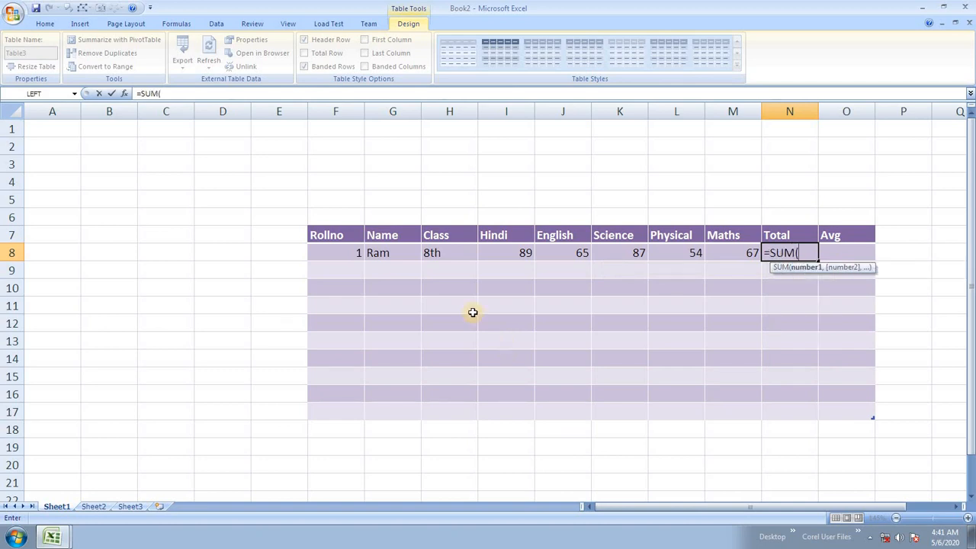
{"action": "left_click", "coordinate": [528, 253]}
{"action": "left_click_drag", "start_coordinate": [548, 251], "coordinate": [719, 246]}
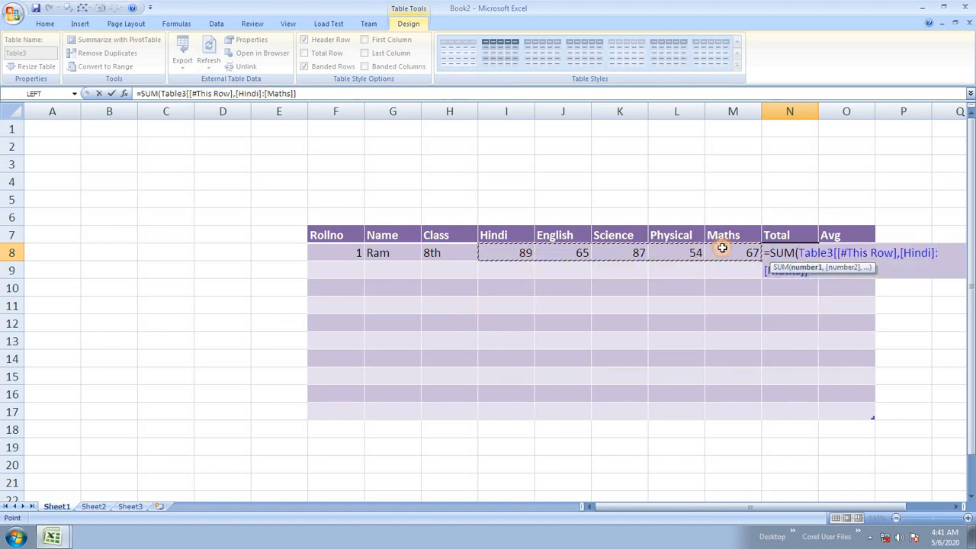
{"action": "key", "text": "Tab"}
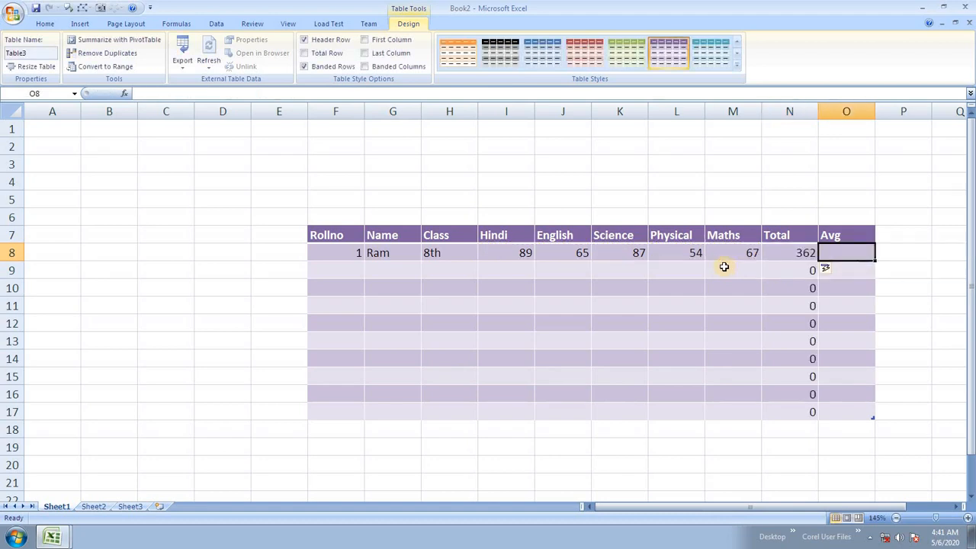
Step: Make O8's Avg =AVERAGE(I8:M8), giving 72.4
{"action": "type", "text": "=av"}
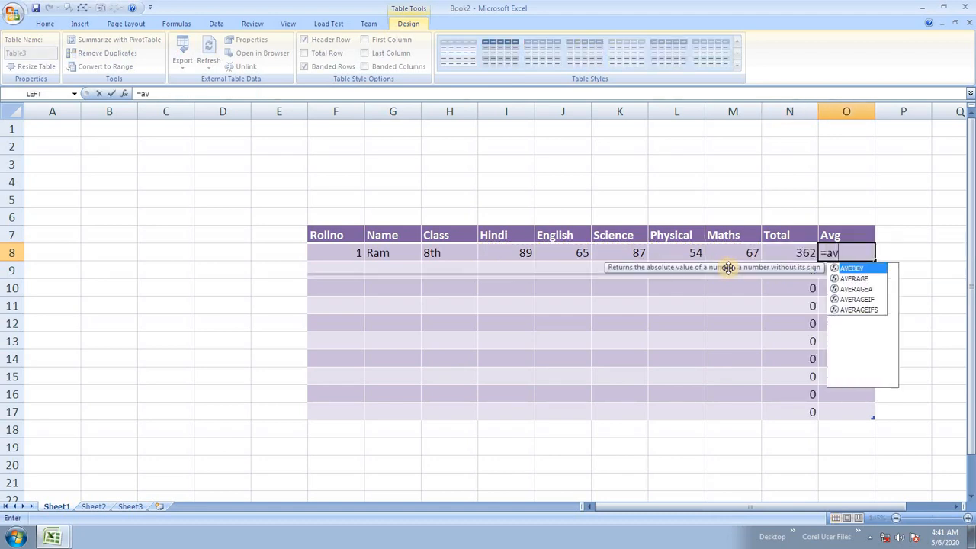
{"action": "double_click", "coordinate": [846, 278]}
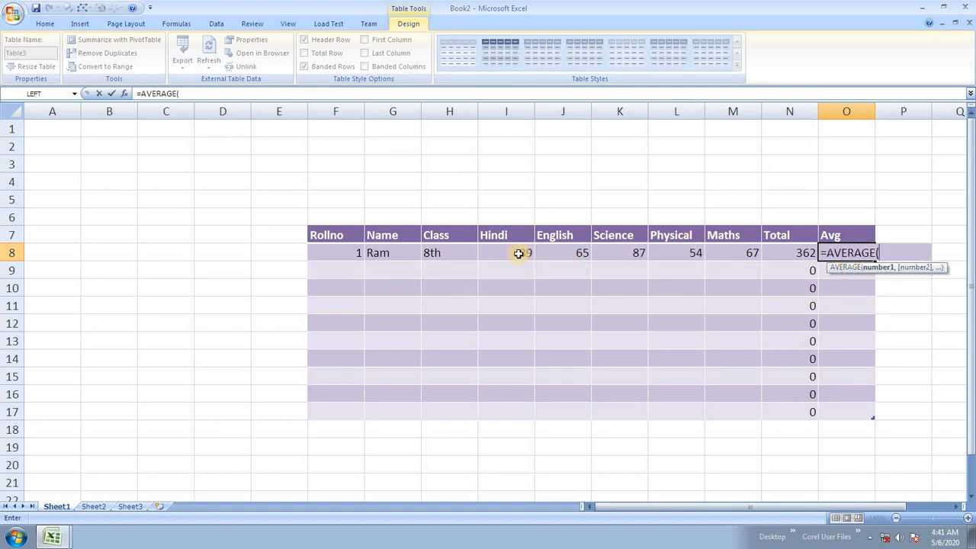
{"action": "left_click_drag", "start_coordinate": [519, 253], "coordinate": [718, 250]}
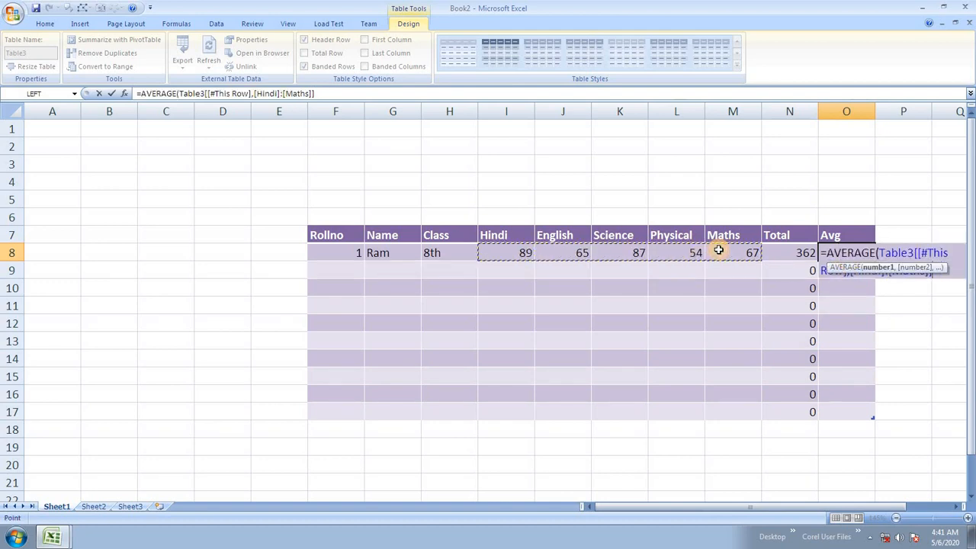
{"action": "key", "text": "Return"}
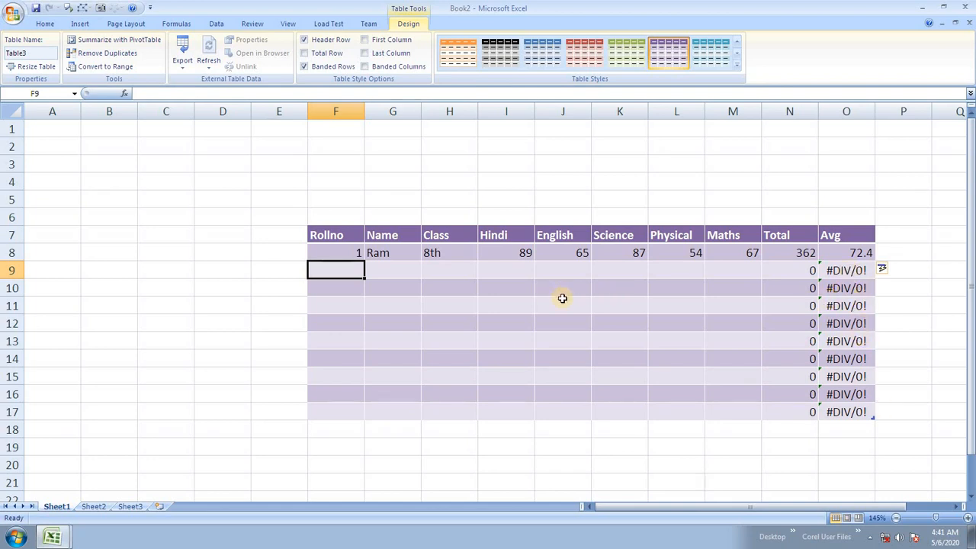
Step: Enter the second student in row 9: roll 2, a name, class 6th, marks 67, 54, 43, 32, 89
{"action": "type", "text": "2"}
{"action": "key", "text": "Tab"}
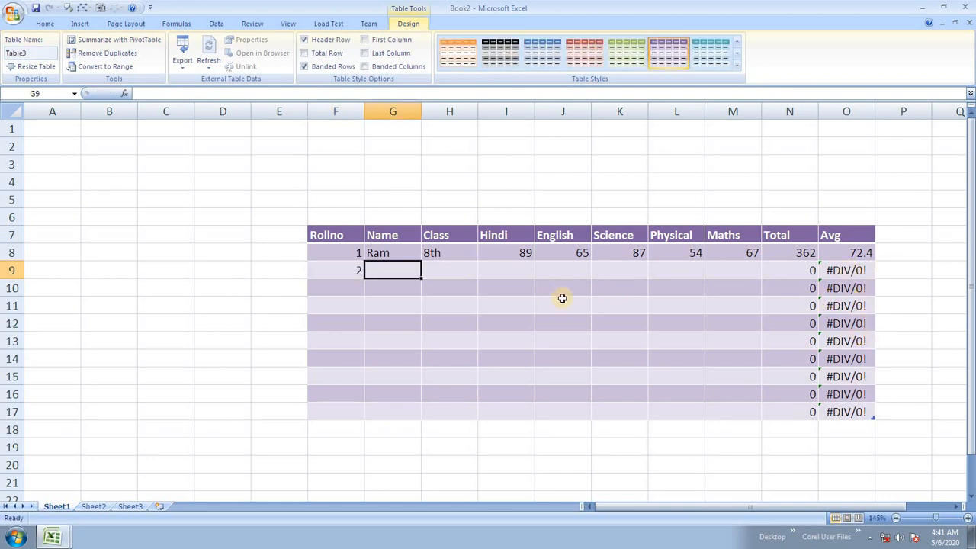
{"action": "type", "text": "Vir"}
{"action": "key", "text": "Tab"}
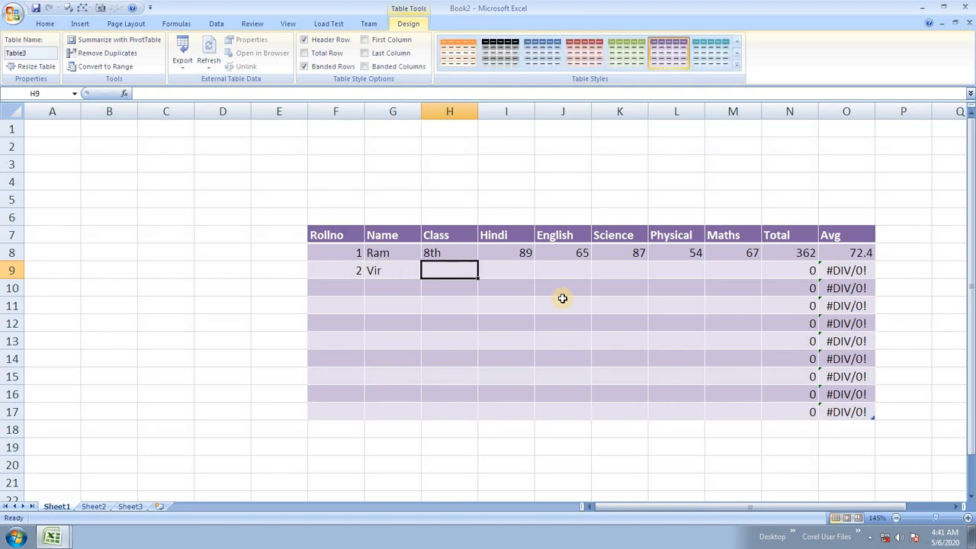
{"action": "type", "text": "6th"}
{"action": "key", "text": "Tab"}
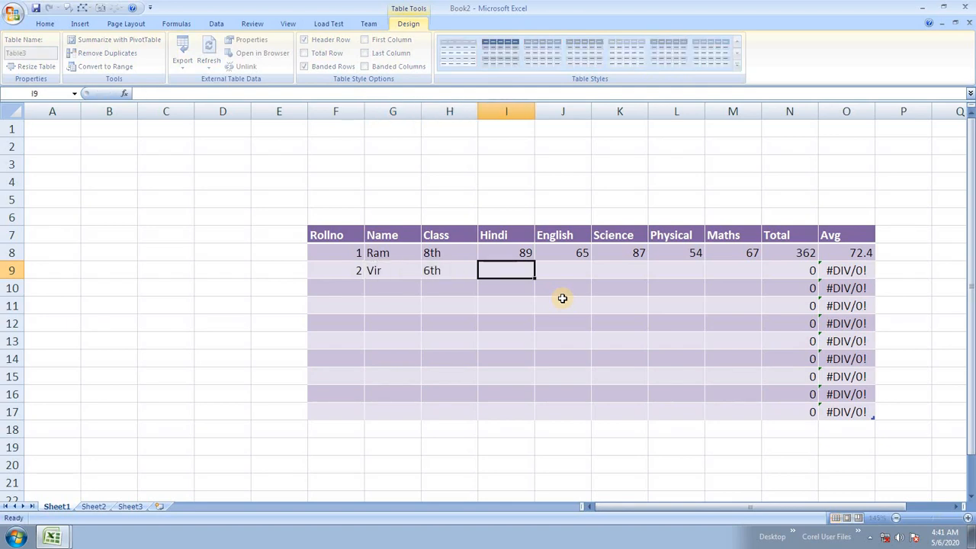
{"action": "type", "text": "67"}
{"action": "key", "text": "Tab"}
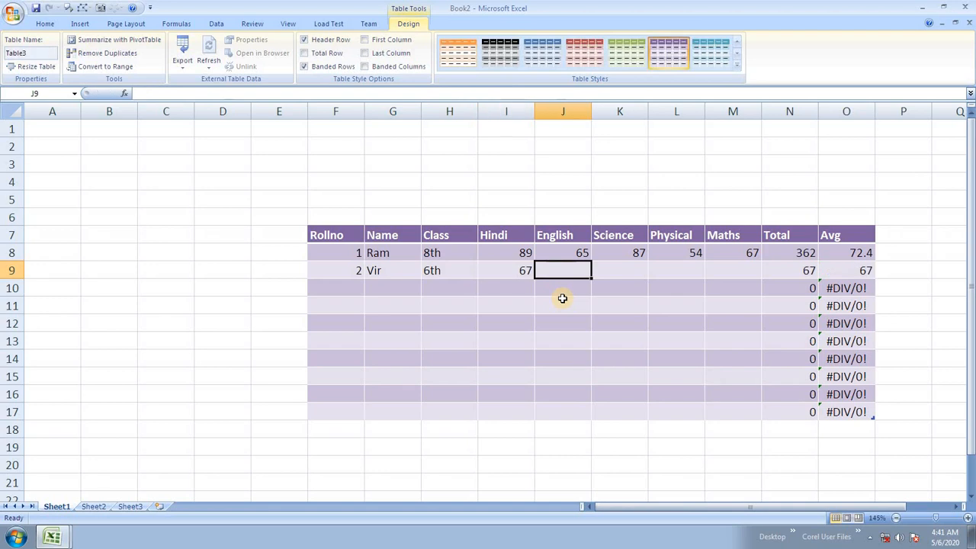
{"action": "type", "text": "54"}
{"action": "key", "text": "Tab"}
{"action": "type", "text": "43"}
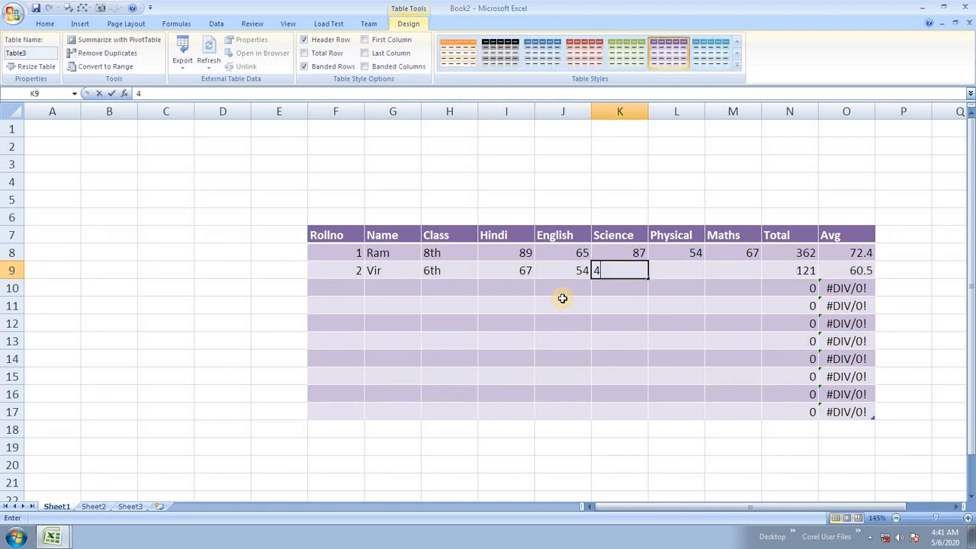
{"action": "key", "text": "Tab"}
{"action": "type", "text": "32"}
{"action": "key", "text": "Tab"}
{"action": "type", "text": "89"}
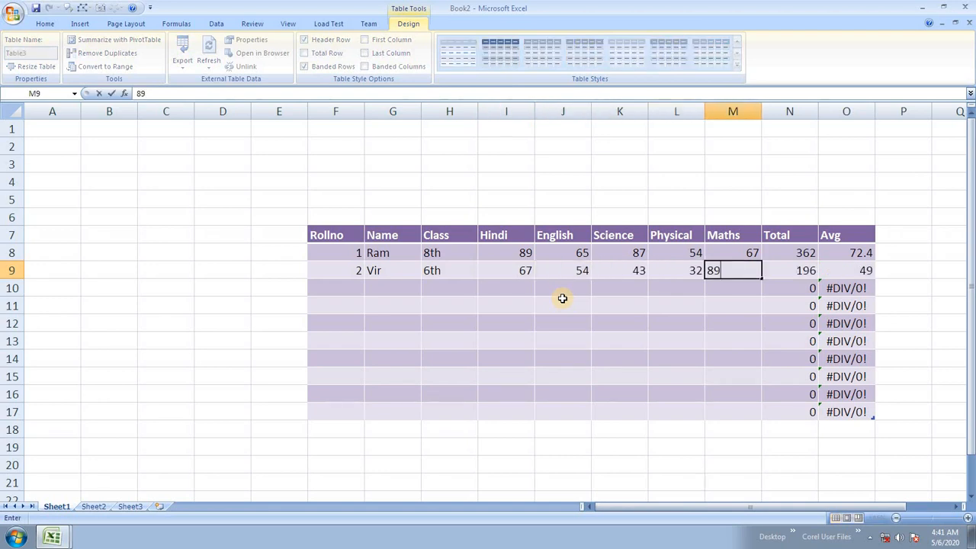
{"action": "key", "text": "Tab"}
Step: Cancel the stray 76 over the Total formula and enter roll number 3 in F10
{"action": "type", "text": "76"}
{"action": "key", "text": "Escape"}
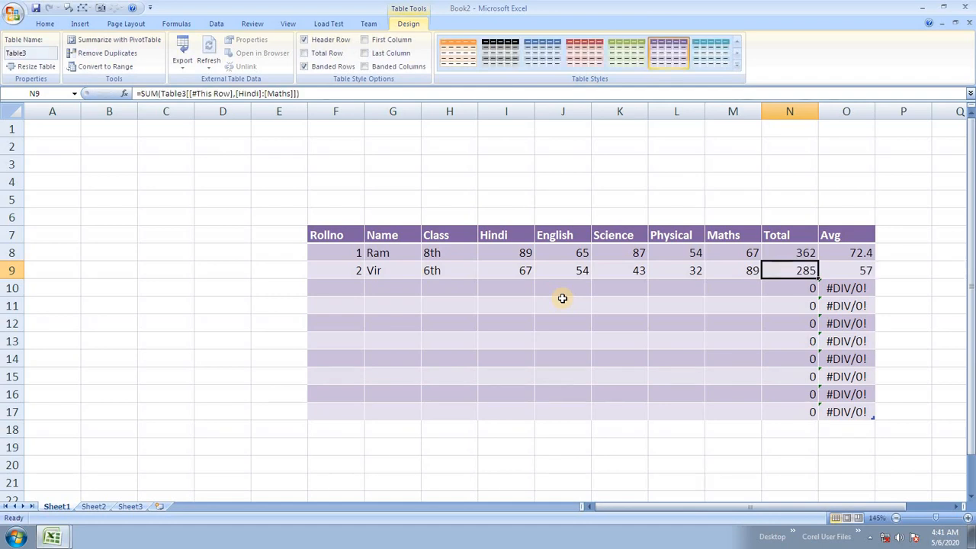
{"action": "key", "text": "Return"}
{"action": "type", "text": "3"}
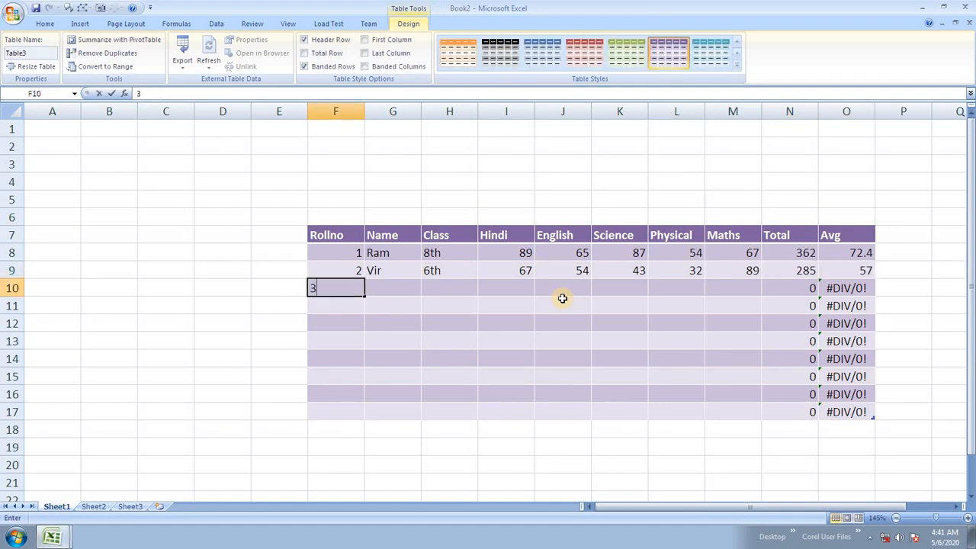
{"action": "key", "text": "Tab"}
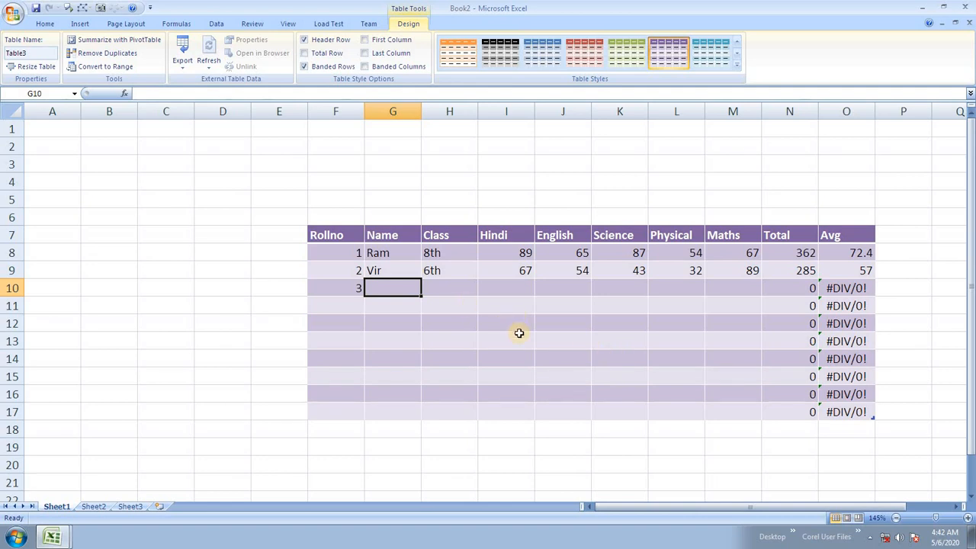
Step: Enter the third student's name, class 5th and marks 78, 54, 76, 34, 77 in row 10
{"action": "type", "text": "Sonu"}
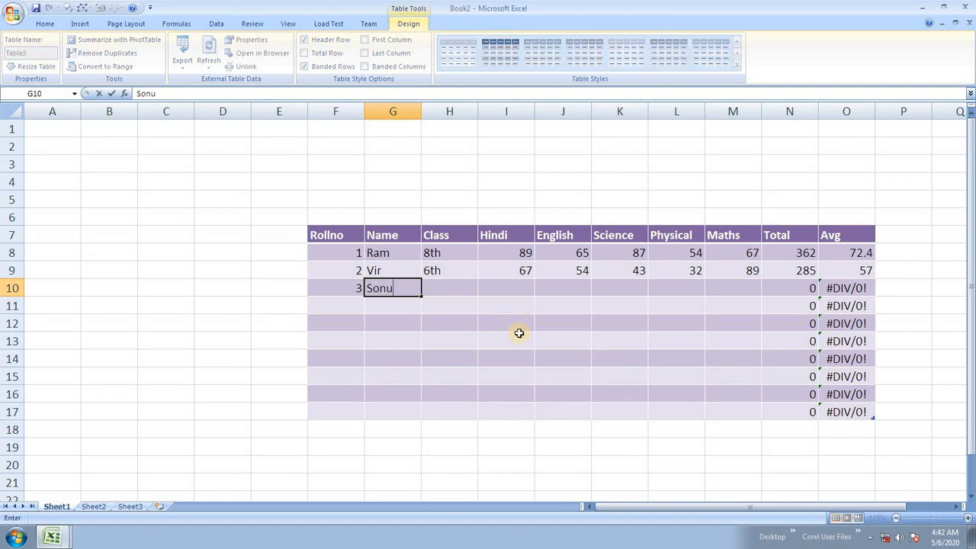
{"action": "key", "text": "Tab"}
{"action": "type", "text": "5th"}
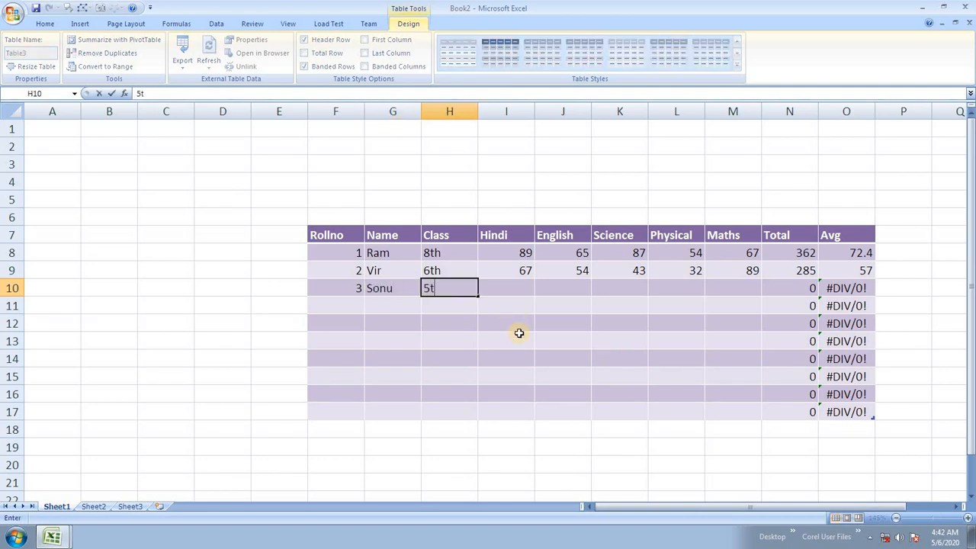
{"action": "key", "text": "Tab"}
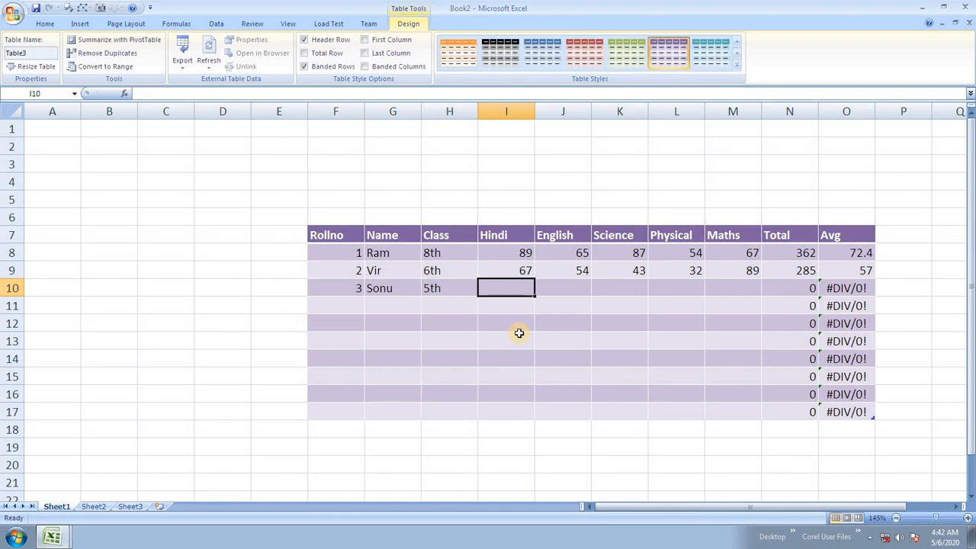
{"action": "type", "text": "78"}
{"action": "key", "text": "Tab"}
{"action": "type", "text": "54"}
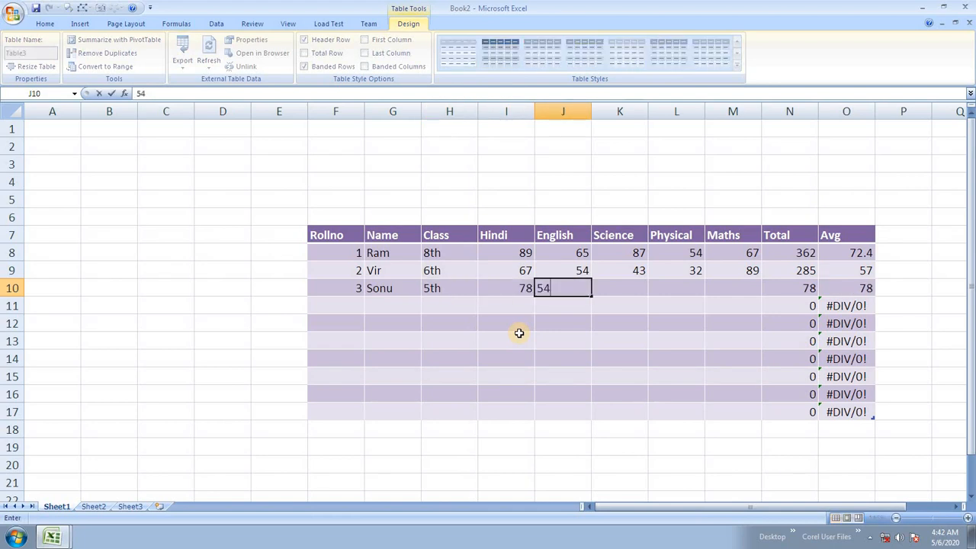
{"action": "key", "text": "Tab"}
{"action": "type", "text": "76"}
{"action": "key", "text": "Tab"}
{"action": "type", "text": "345"}
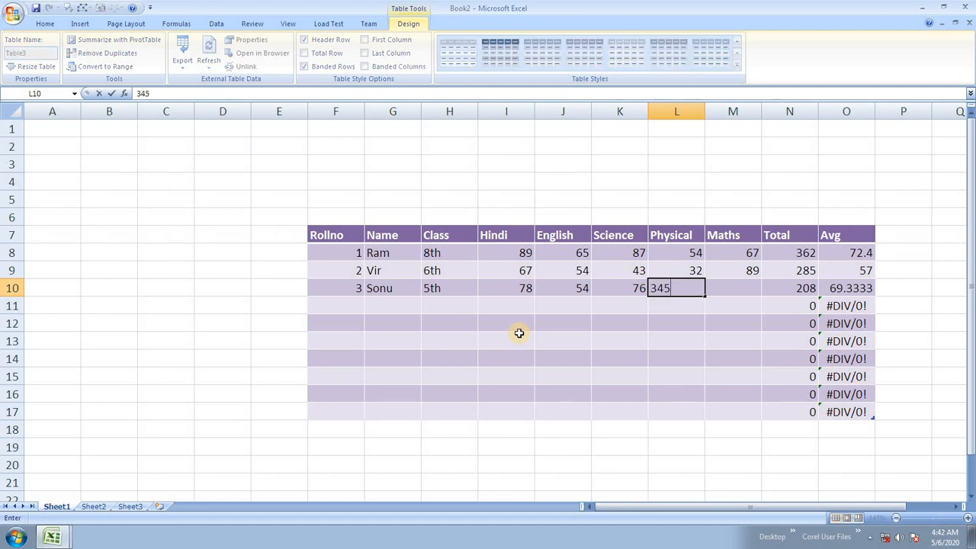
{"action": "key", "text": "BackSpace"}
{"action": "key", "text": "Tab"}
{"action": "type", "text": "77"}
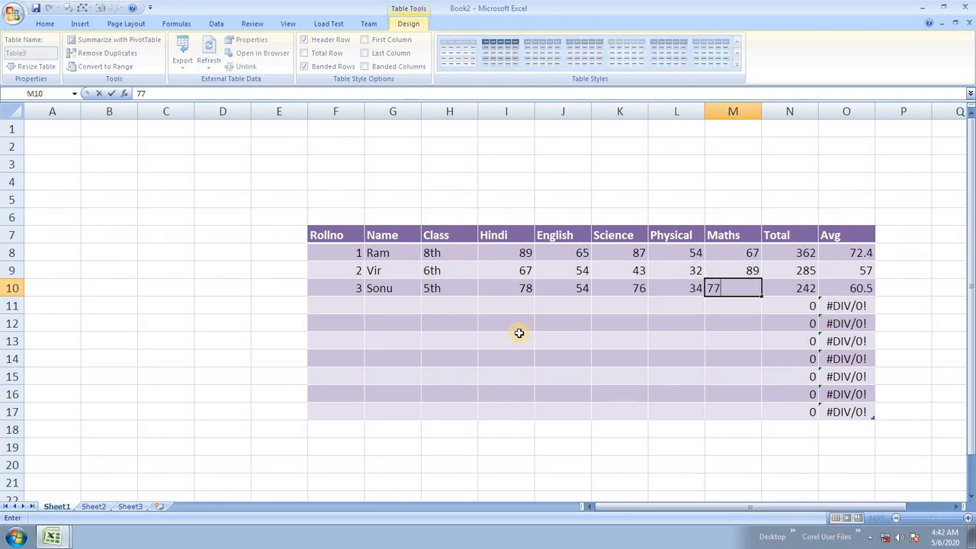
{"action": "key", "text": "Tab"}
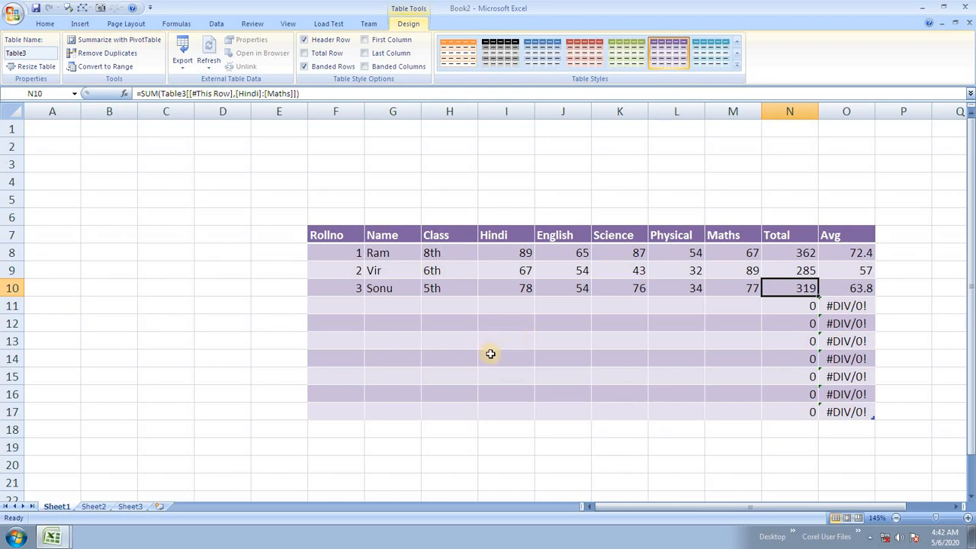
{"action": "left_click", "coordinate": [521, 323]}
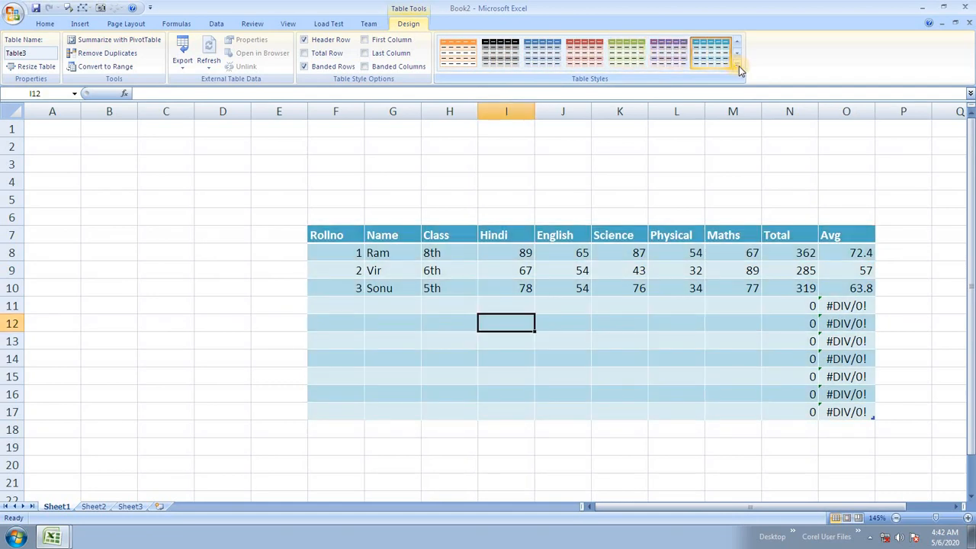
Step: Try orange dark and light blue table styles, then apply the dark green style with black header
{"action": "left_click", "coordinate": [737, 66]}
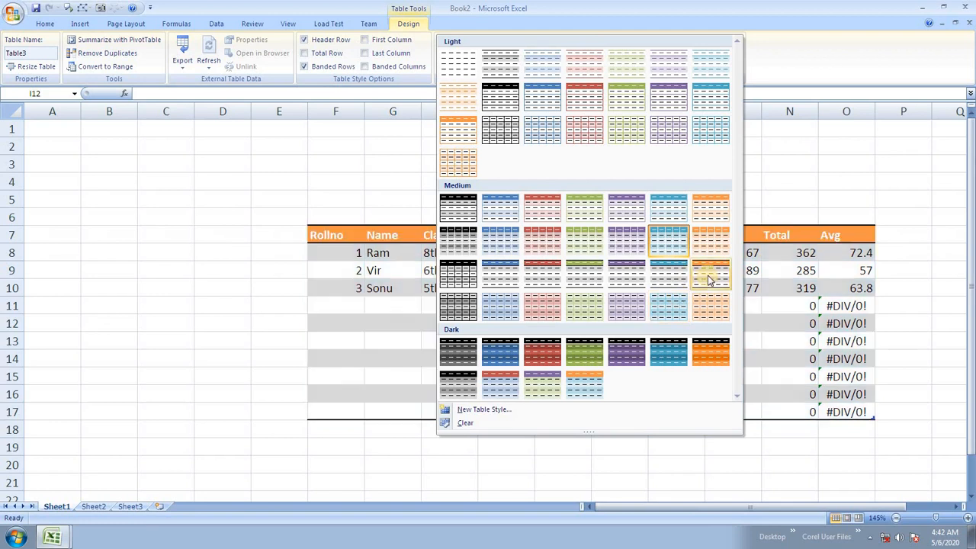
{"action": "left_click", "coordinate": [707, 348]}
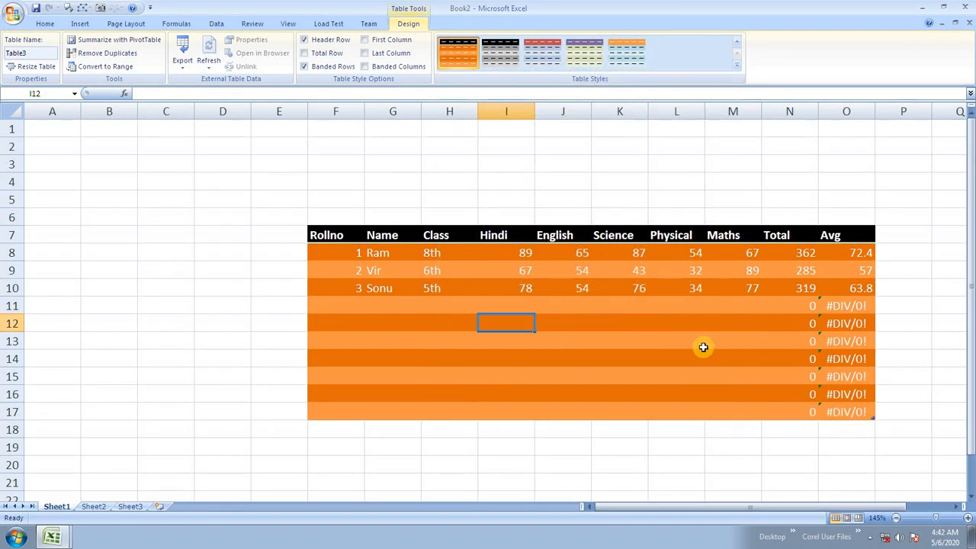
{"action": "left_click", "coordinate": [627, 52]}
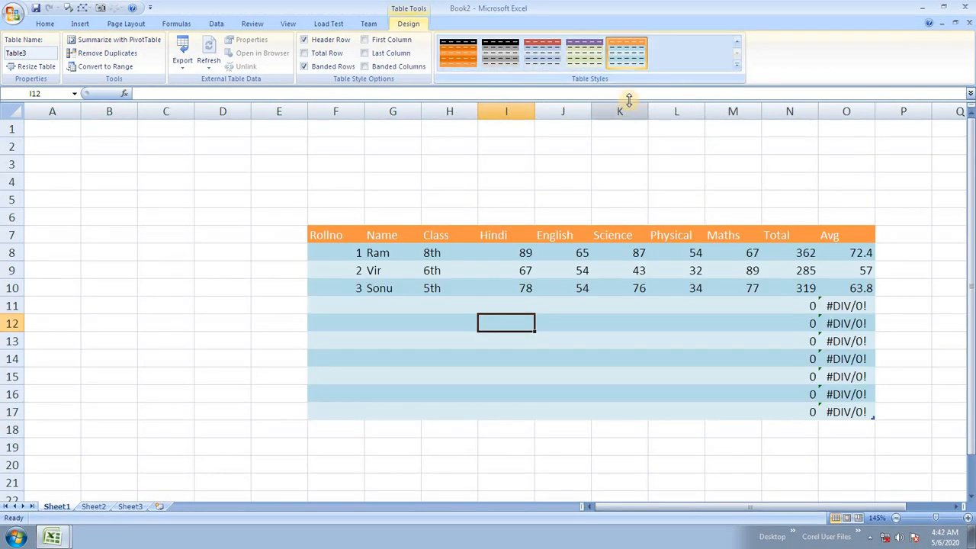
{"action": "left_click", "coordinate": [736, 66]}
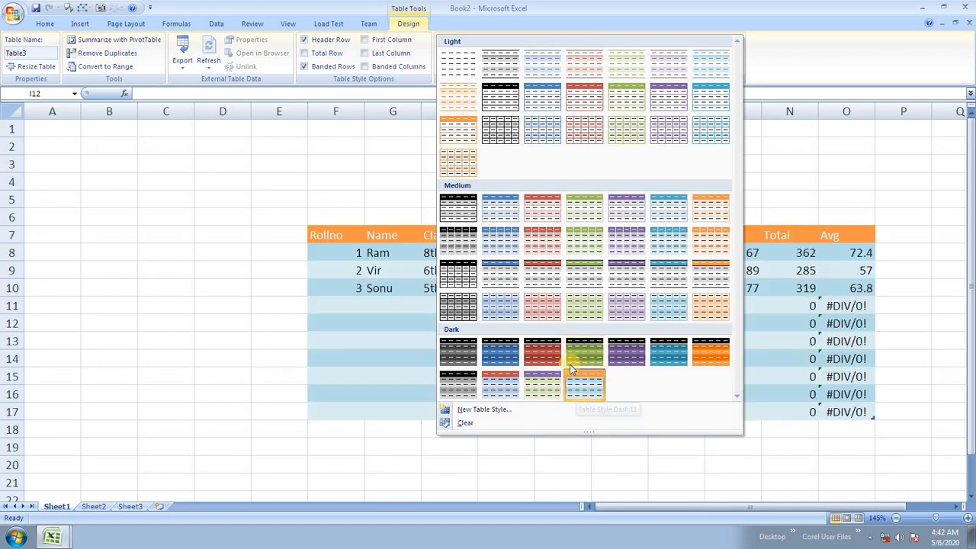
{"action": "left_click", "coordinate": [579, 350]}
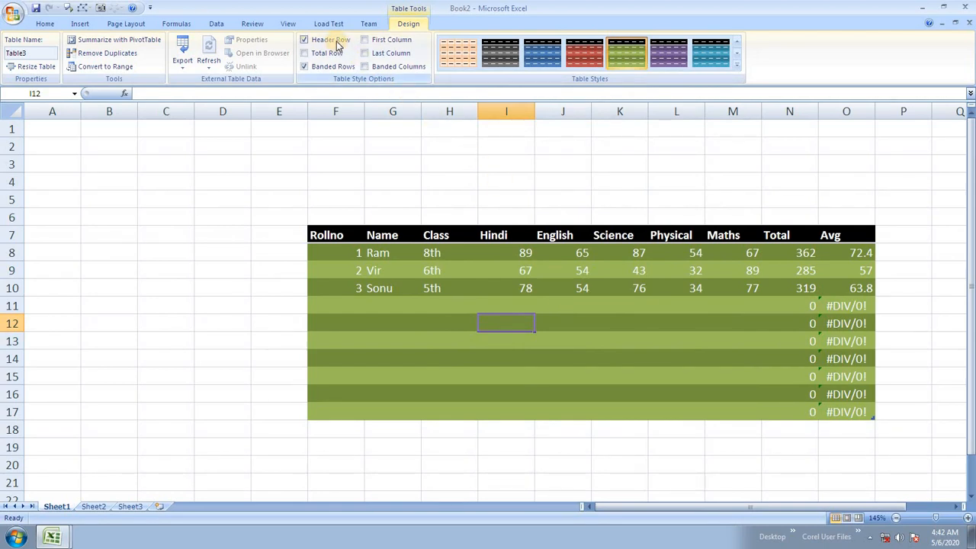
Step: Keep the table's header row turned on and add a Total row beneath the table
{"action": "left_click", "coordinate": [304, 40]}
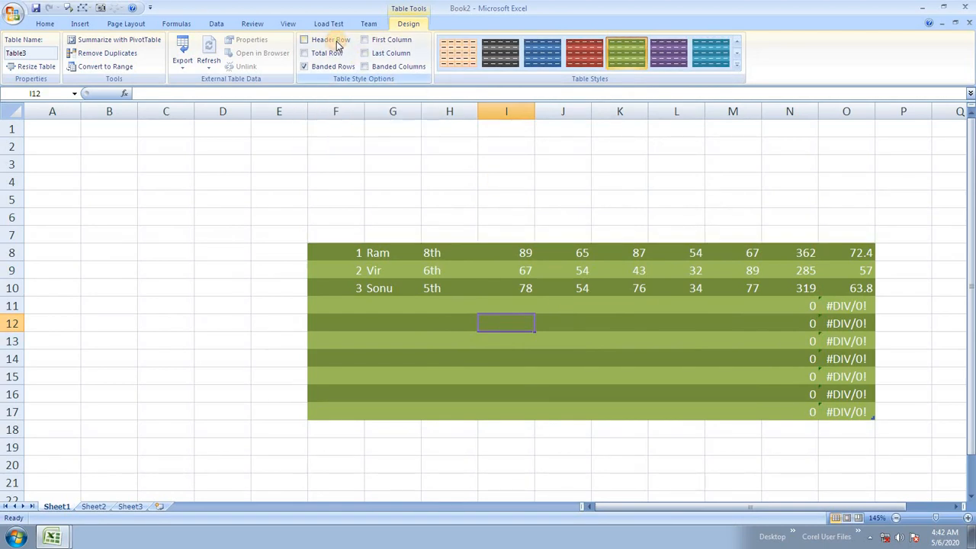
{"action": "left_click", "coordinate": [338, 43]}
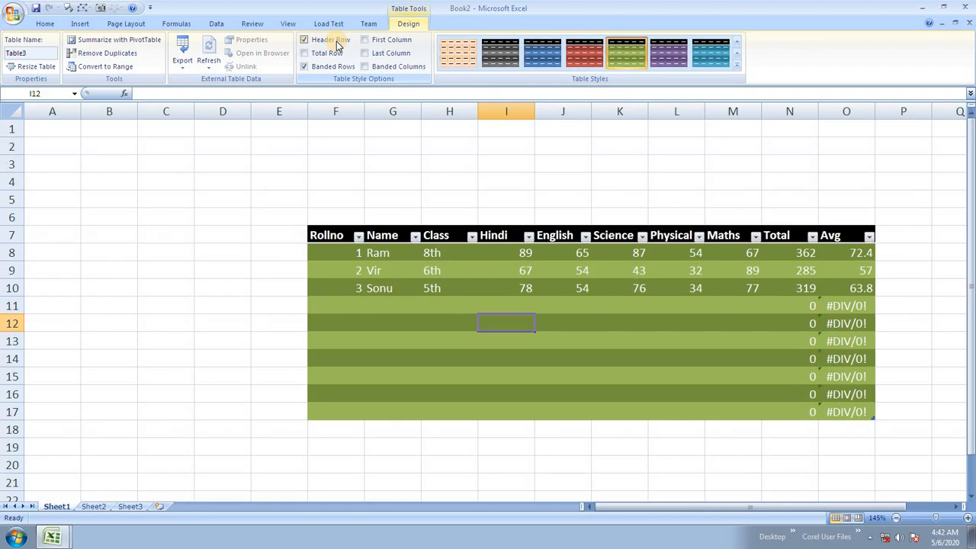
{"action": "left_click", "coordinate": [337, 42]}
{"action": "left_click", "coordinate": [337, 42]}
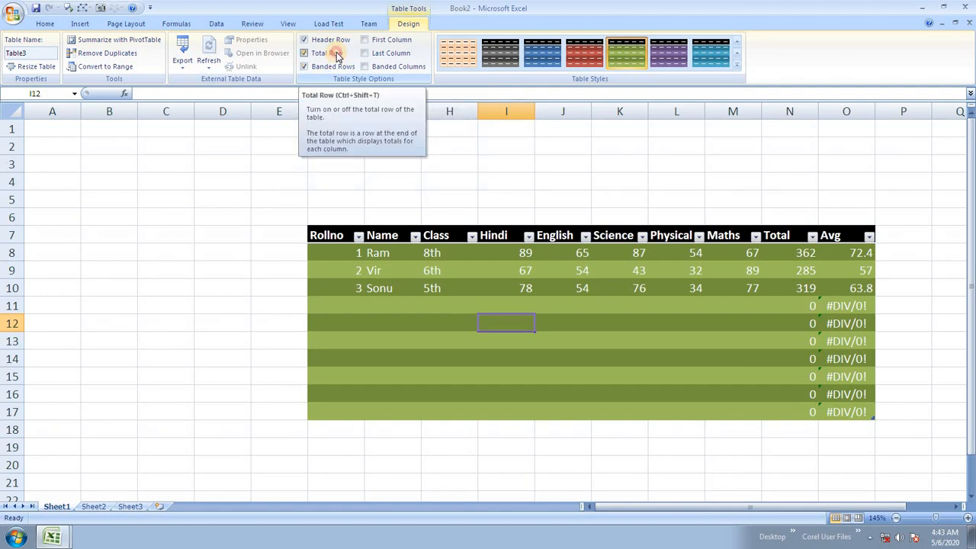
{"action": "left_click", "coordinate": [339, 57]}
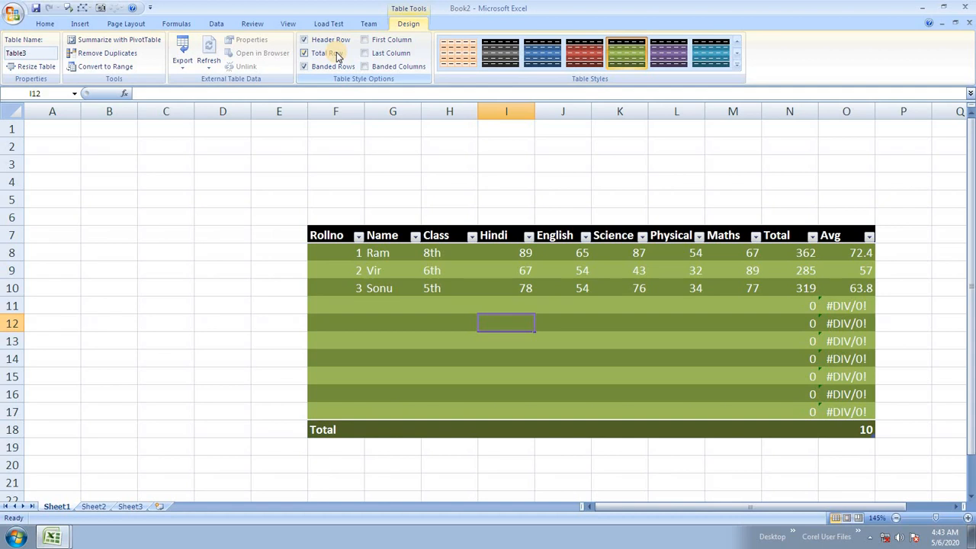
{"action": "left_click", "coordinate": [338, 56]}
{"action": "left_click", "coordinate": [339, 56]}
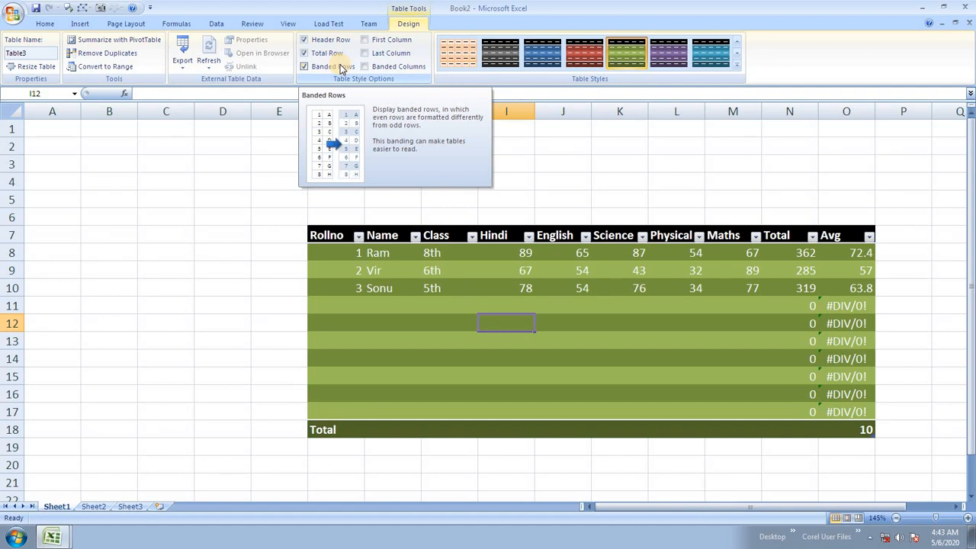
Step: Emphasise the first and last columns, and replace banded rows with banded columns
{"action": "left_click", "coordinate": [338, 67]}
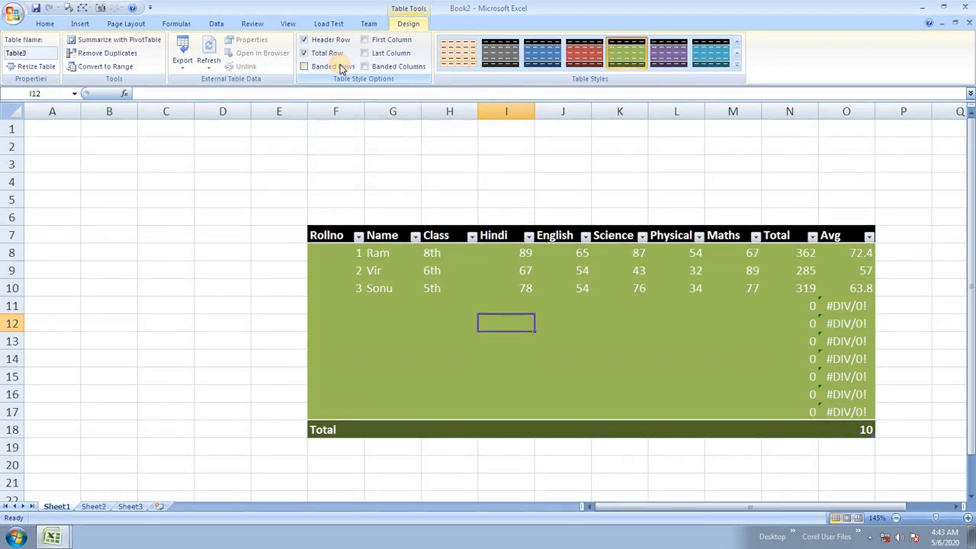
{"action": "left_click", "coordinate": [341, 67]}
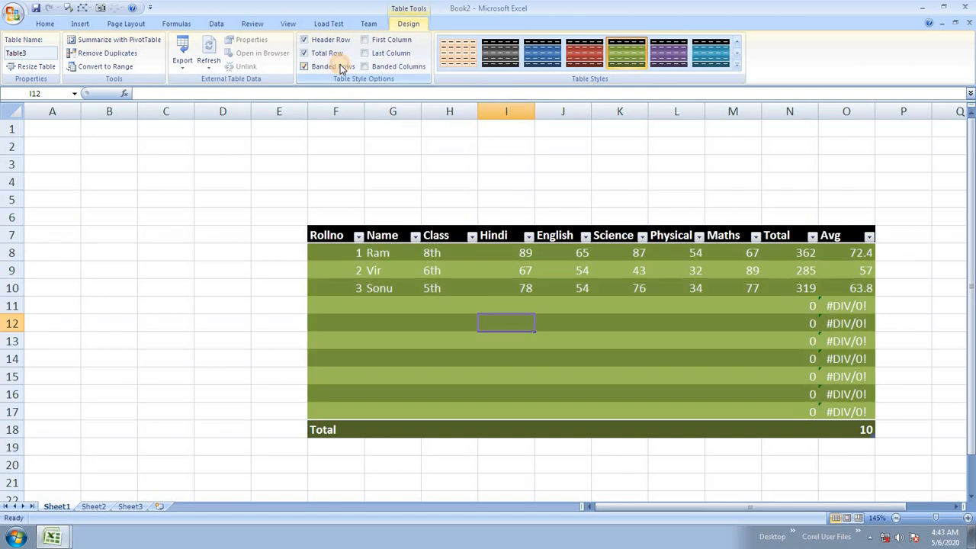
{"action": "left_click", "coordinate": [341, 67]}
{"action": "left_click", "coordinate": [340, 67]}
{"action": "left_click", "coordinate": [341, 67]}
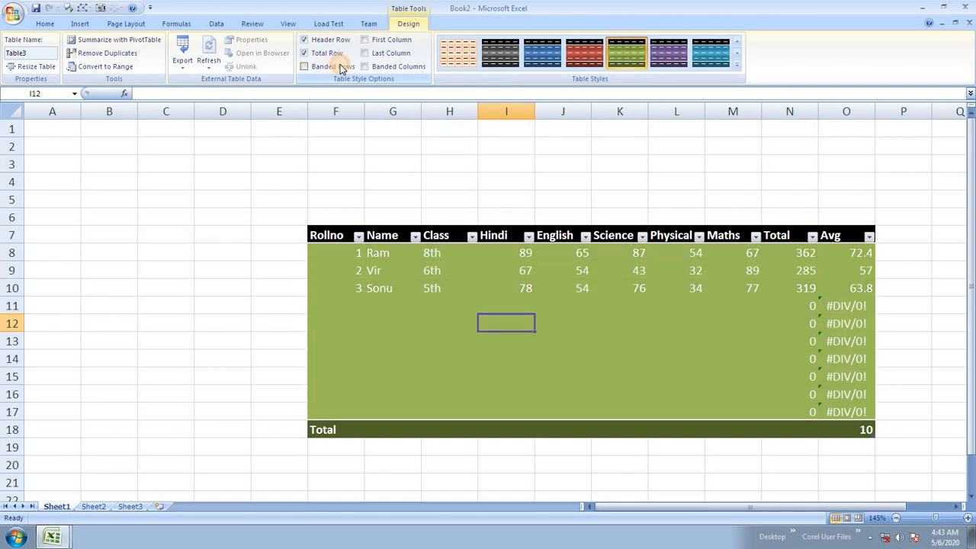
{"action": "left_click", "coordinate": [341, 67]}
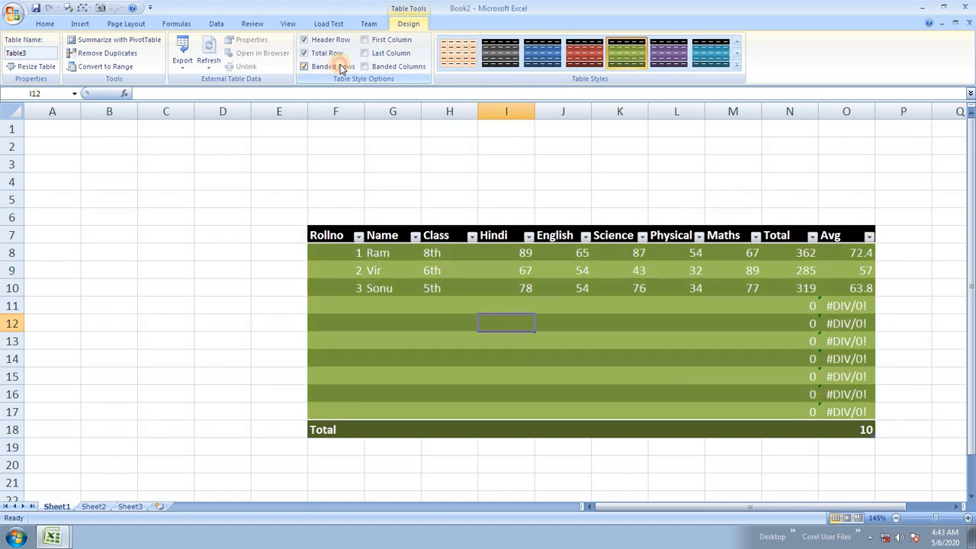
{"action": "left_click", "coordinate": [389, 42]}
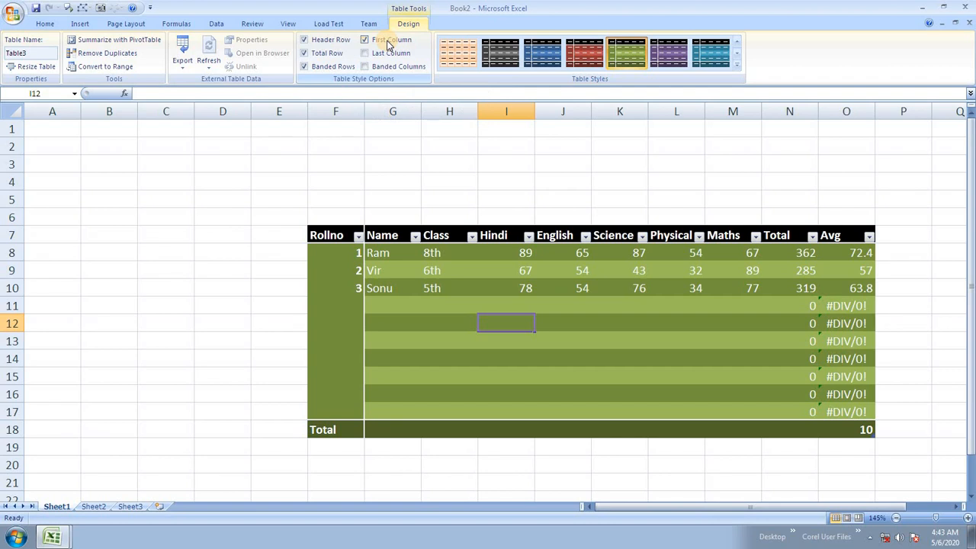
{"action": "left_click", "coordinate": [393, 55]}
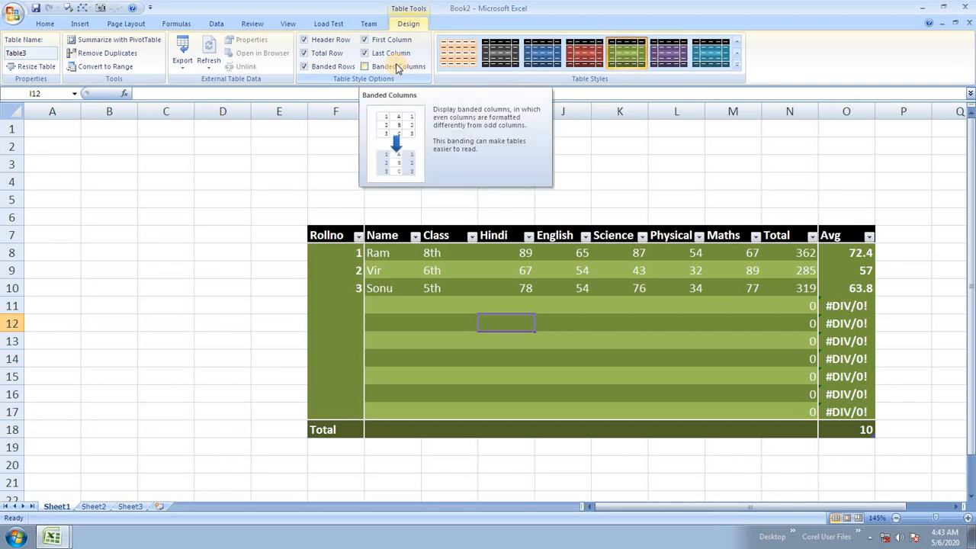
{"action": "left_click", "coordinate": [397, 67]}
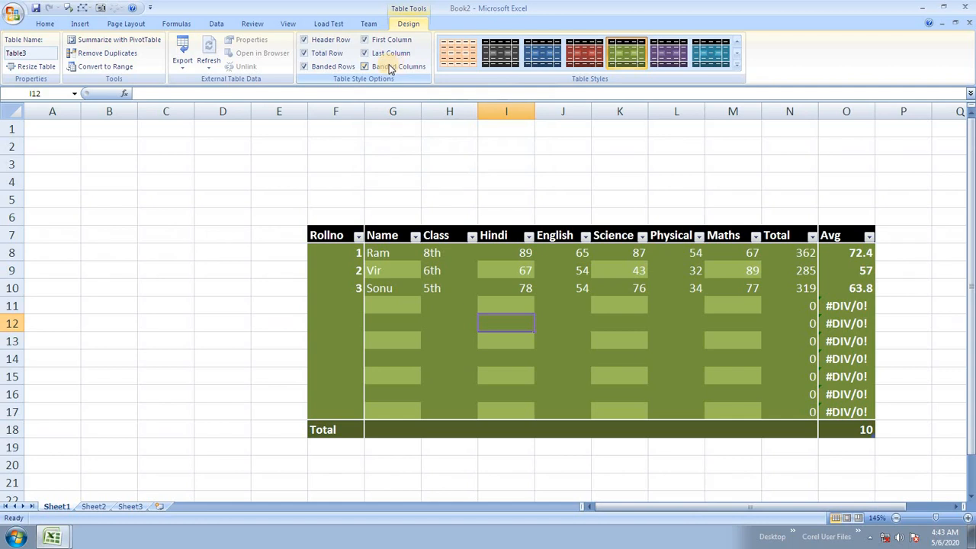
{"action": "left_click", "coordinate": [336, 67]}
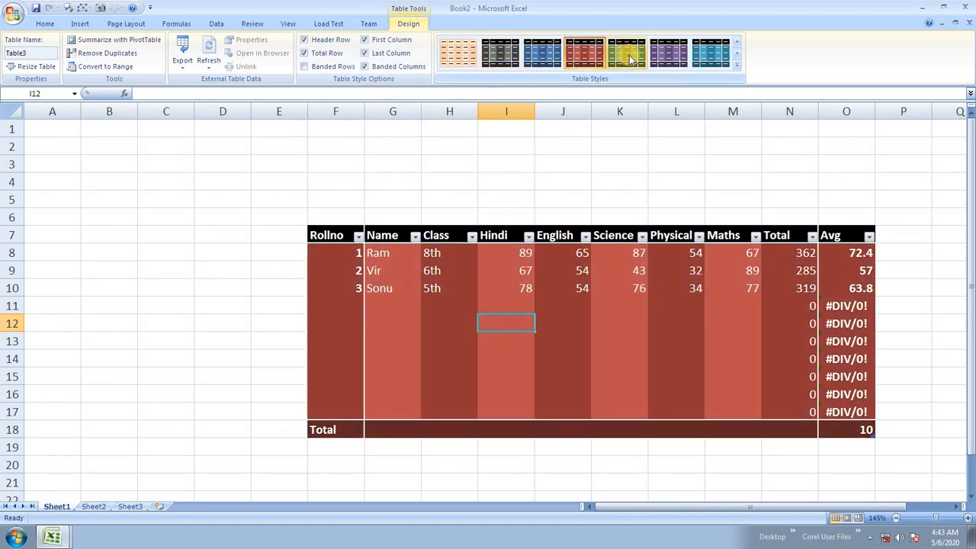
Step: Restyle the student marks table with a purple Medium style from the Table Styles gallery
{"action": "left_click", "coordinate": [710, 55]}
{"action": "left_click", "coordinate": [736, 68]}
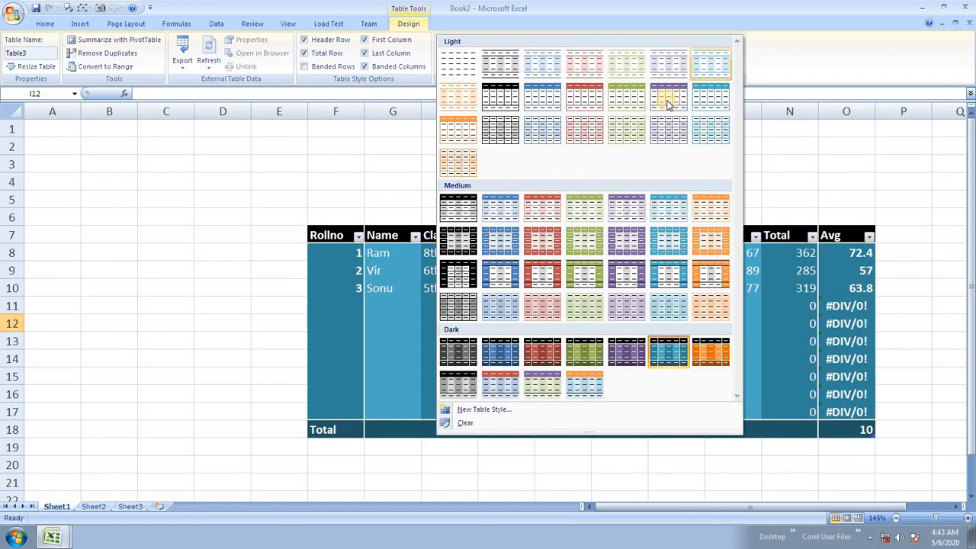
{"action": "left_click", "coordinate": [632, 242]}
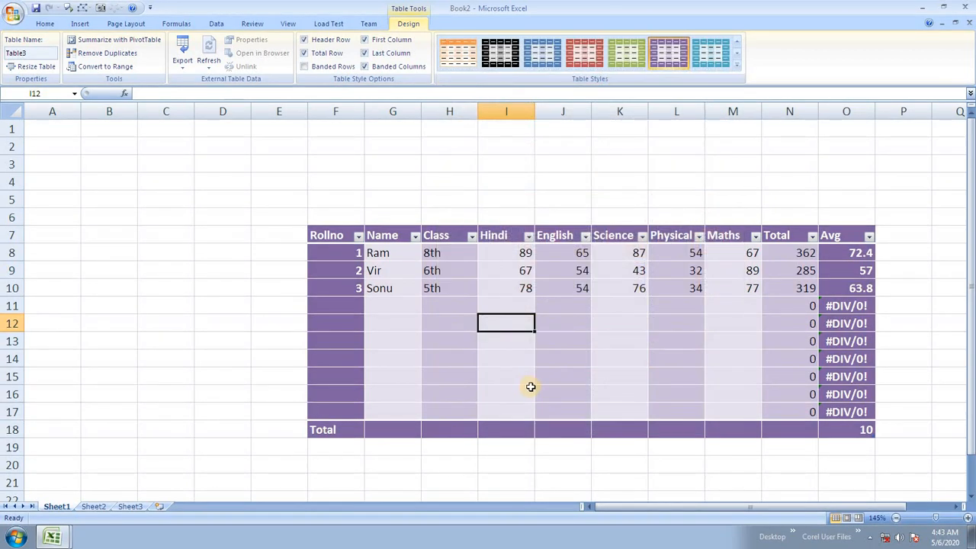
{"action": "left_click", "coordinate": [528, 387]}
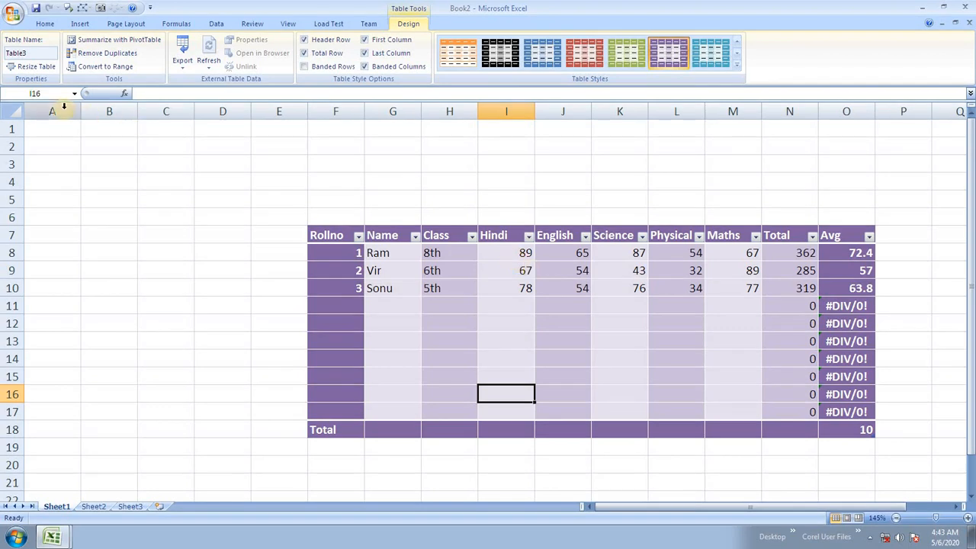
{"action": "left_click", "coordinate": [35, 66]}
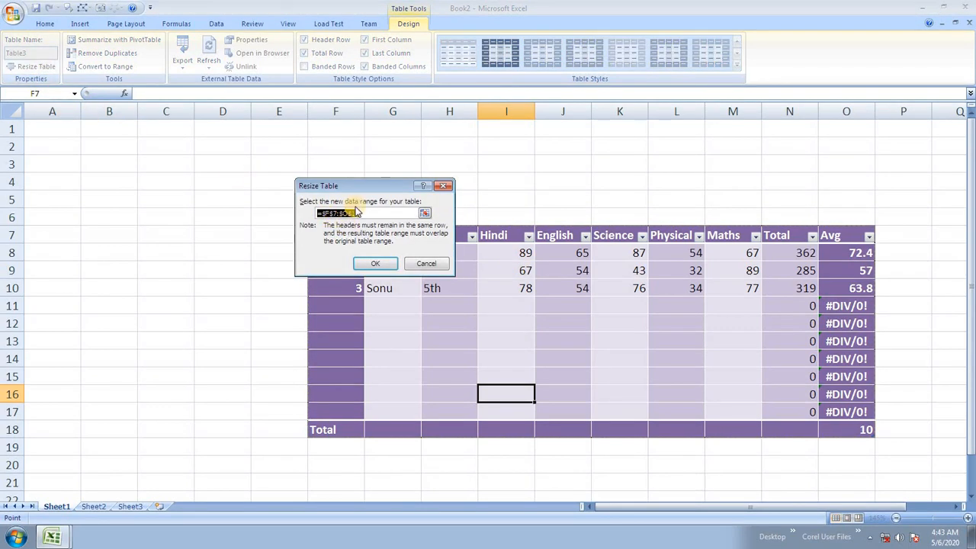
Step: Resize the table range to F7:M17 so it spans Rollno through Maths
{"action": "left_click_drag", "start_coordinate": [361, 185], "coordinate": [179, 110]}
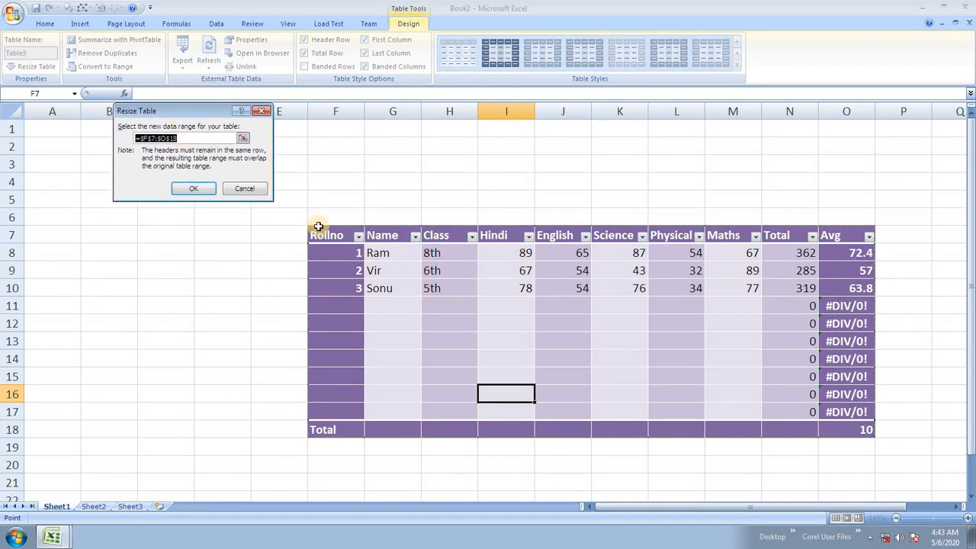
{"action": "left_click_drag", "start_coordinate": [331, 235], "coordinate": [712, 405]}
{"action": "left_click", "coordinate": [184, 186]}
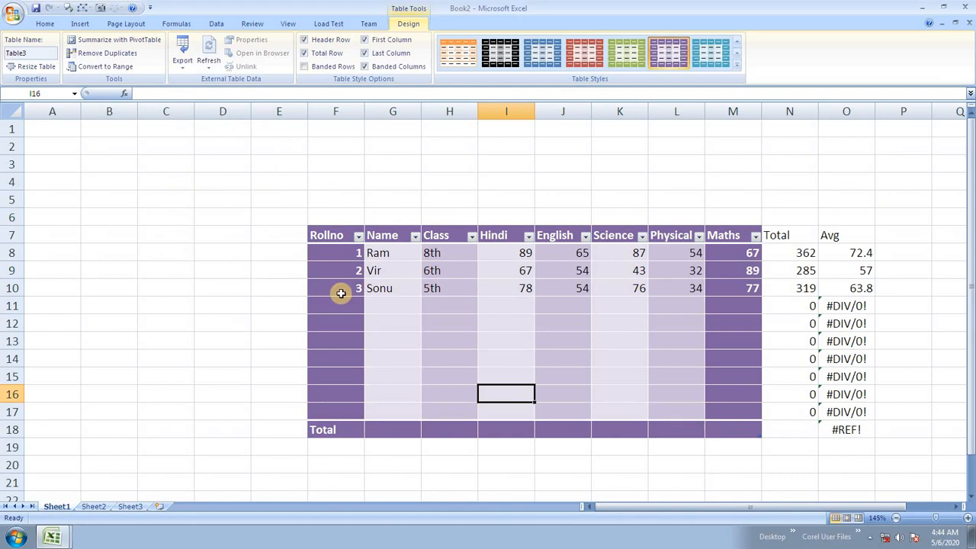
Step: Check the Total and Avg cells, then select the block N7:O18
{"action": "left_click", "coordinate": [791, 247]}
{"action": "left_click", "coordinate": [812, 306]}
{"action": "left_click", "coordinate": [835, 356]}
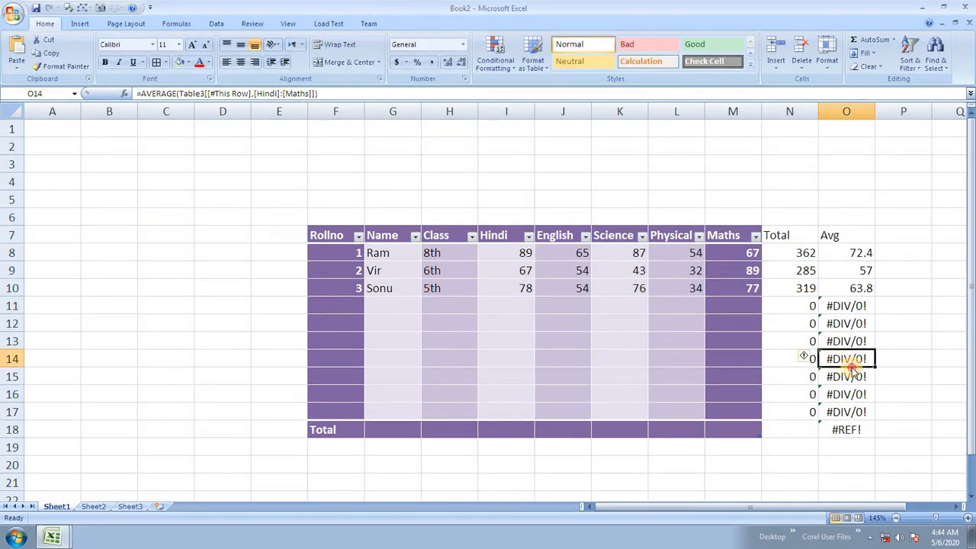
{"action": "left_click", "coordinate": [839, 410]}
{"action": "left_click", "coordinate": [792, 236]}
{"action": "left_click_drag", "start_coordinate": [793, 236], "coordinate": [853, 430]}
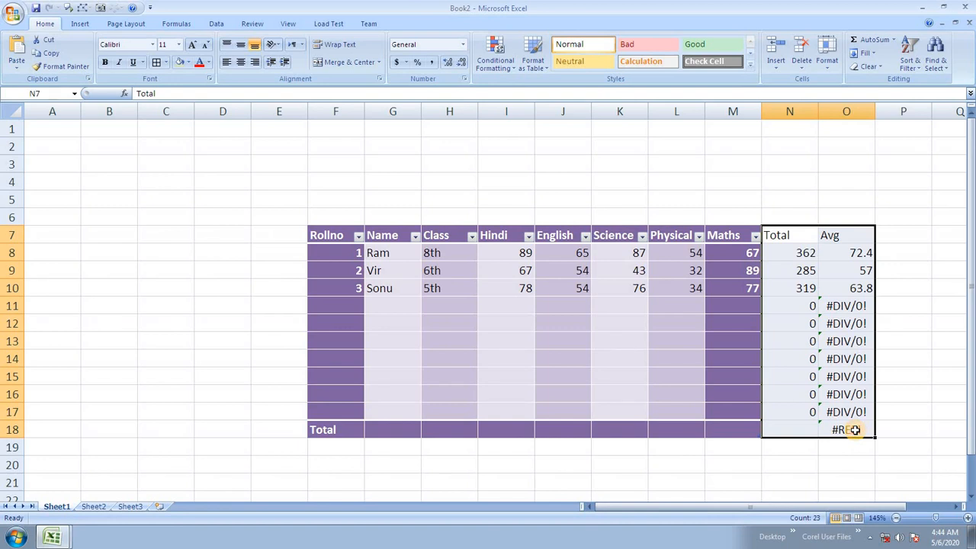
Step: Clear the Total and Avg contents in N7:O18 and check cells inside the table
{"action": "key", "text": "Delete"}
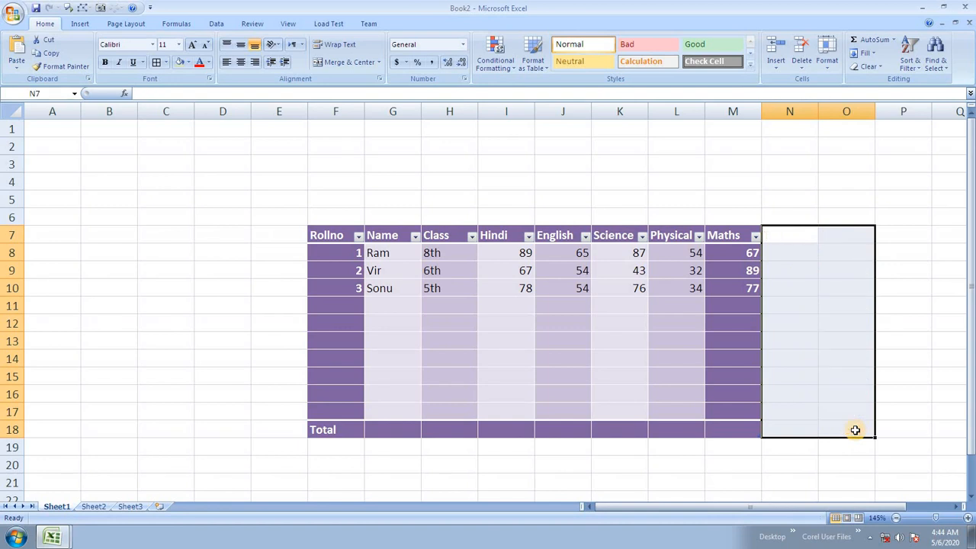
{"action": "left_click", "coordinate": [627, 378]}
{"action": "left_click", "coordinate": [553, 361]}
{"action": "left_click", "coordinate": [471, 318]}
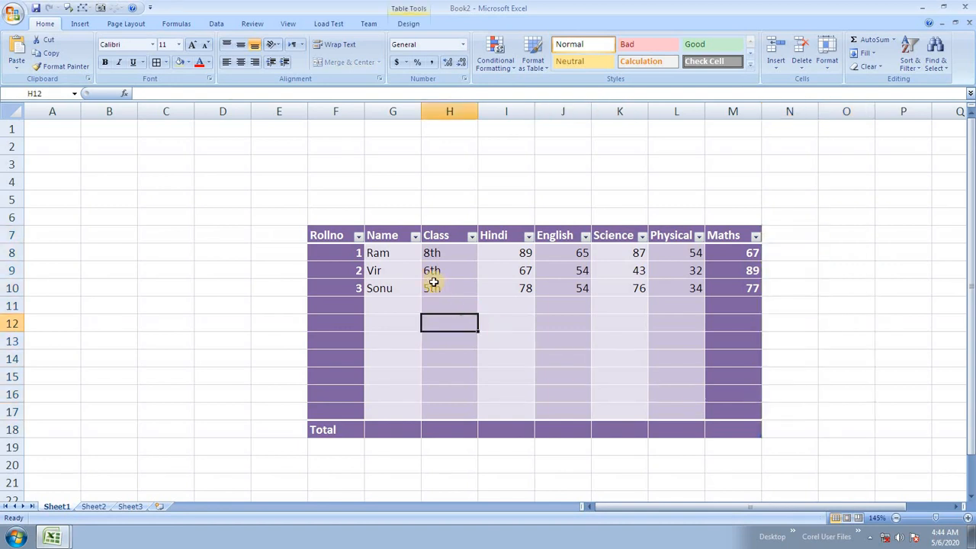
{"action": "left_click", "coordinate": [514, 255]}
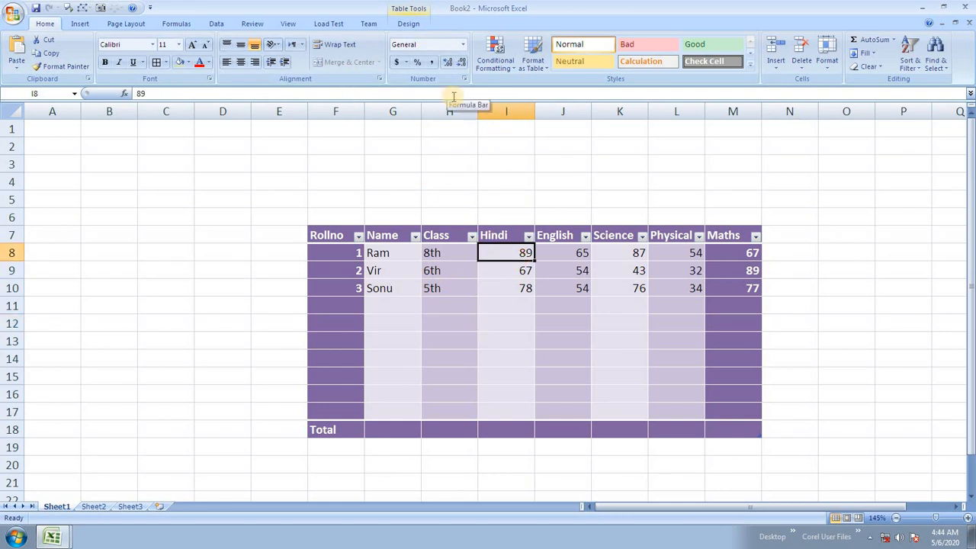
Step: Undo the clearing to restore Total and Avg, then inspect the SUM formula and marks
{"action": "key", "text": "ctrl+z"}
{"action": "left_click", "coordinate": [574, 282]}
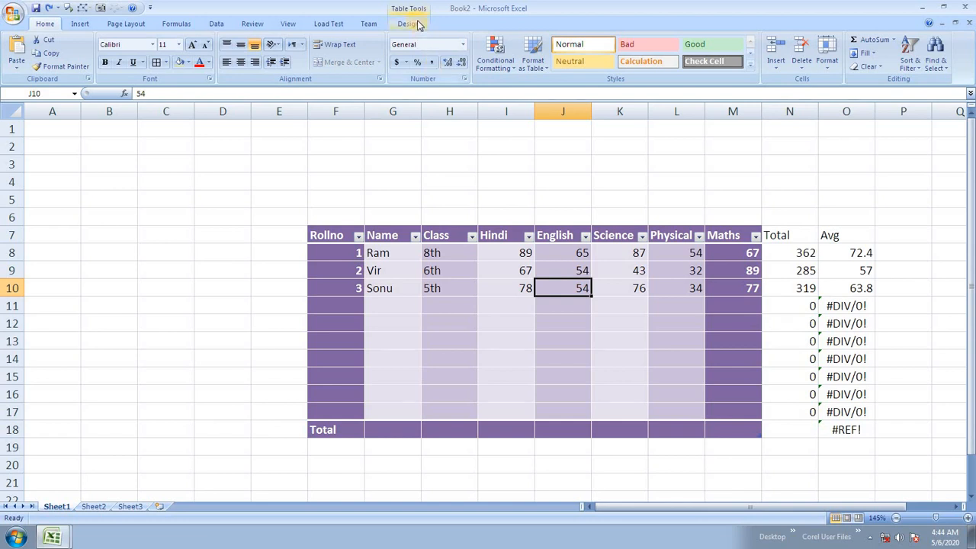
{"action": "left_click", "coordinate": [812, 291]}
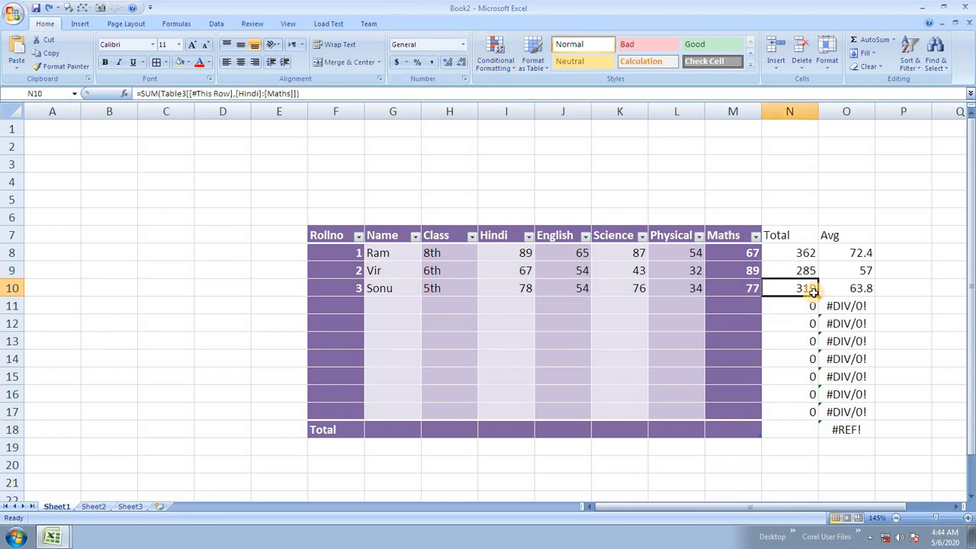
{"action": "left_click", "coordinate": [625, 274]}
{"action": "left_click", "coordinate": [415, 28]}
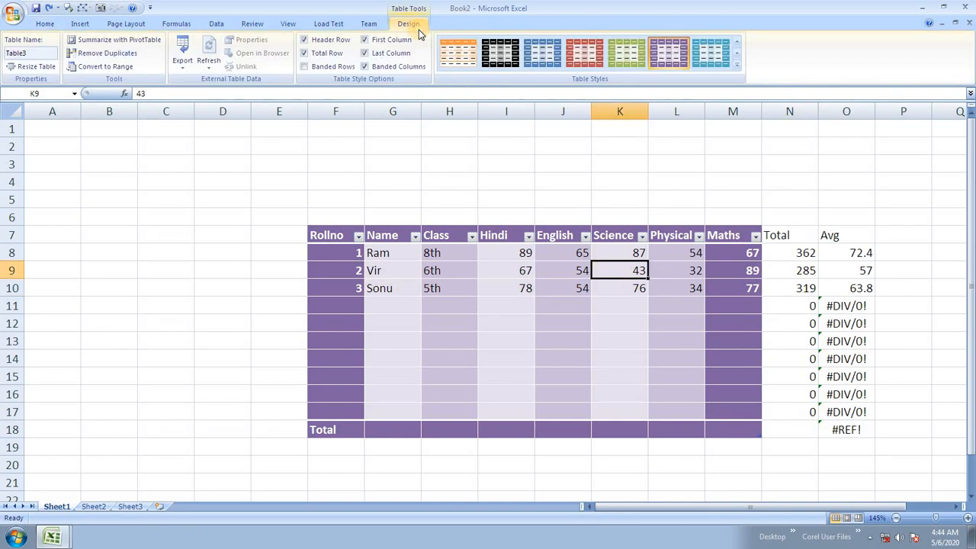
{"action": "left_click", "coordinate": [532, 311]}
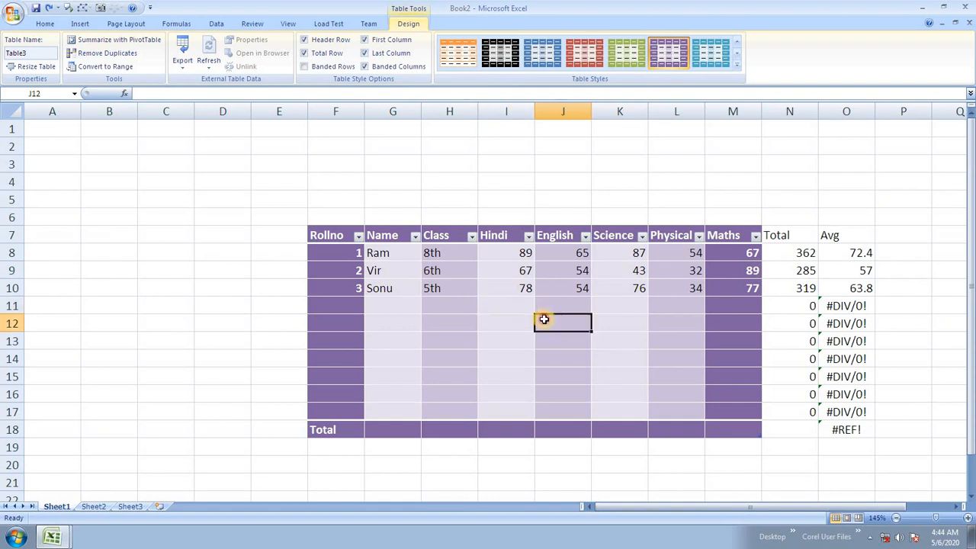
{"action": "left_click", "coordinate": [660, 272]}
{"action": "left_click", "coordinate": [586, 339]}
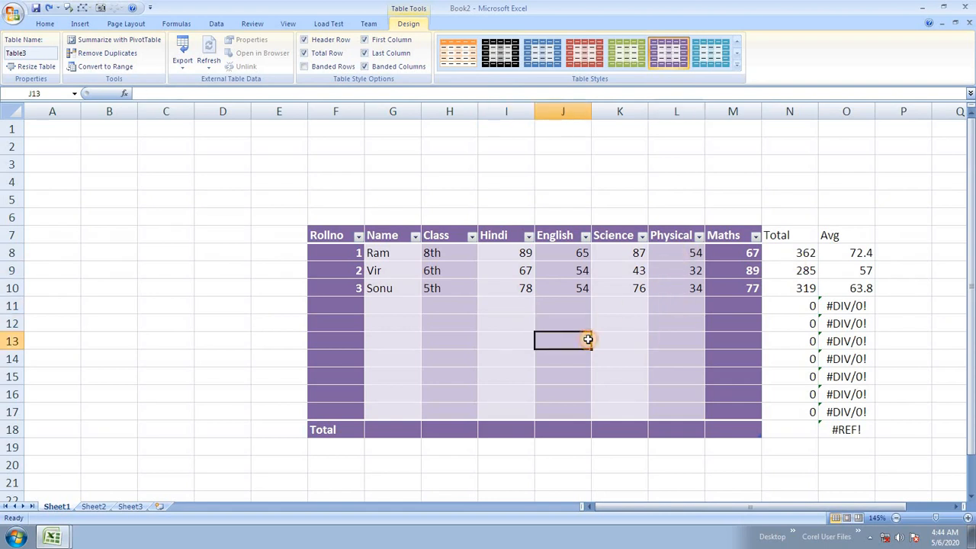
{"action": "left_click", "coordinate": [468, 293]}
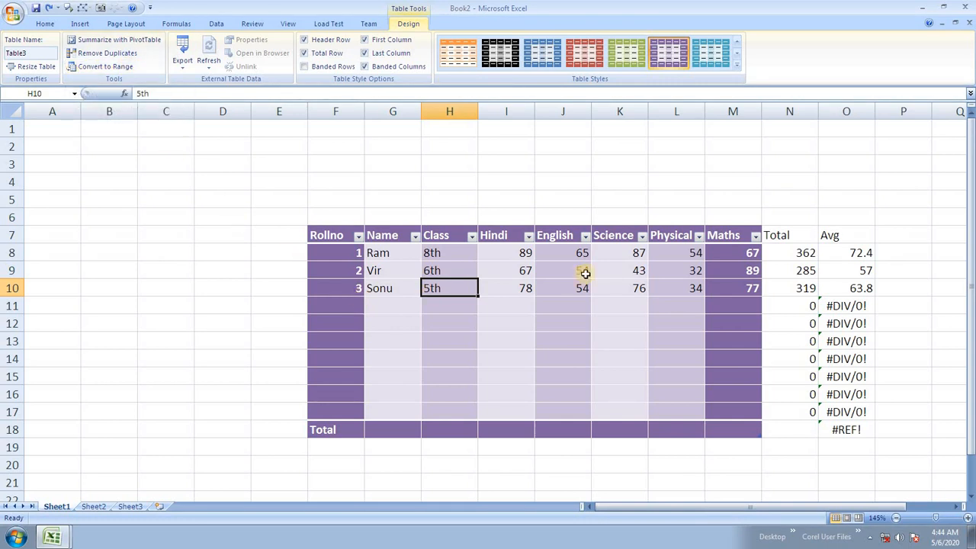
Step: Select N7:O18 again and clear the Total and Avg columns for good
{"action": "left_click_drag", "start_coordinate": [782, 238], "coordinate": [851, 434]}
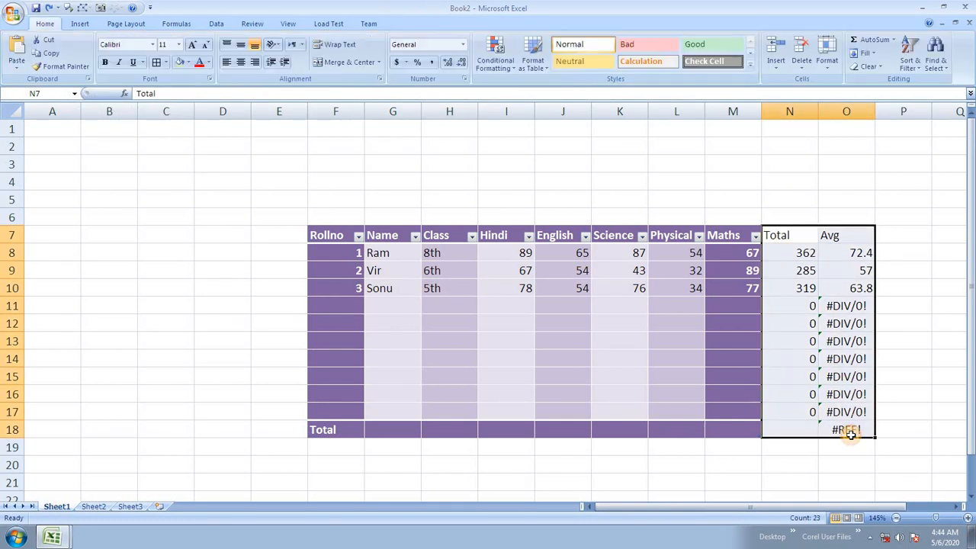
{"action": "key", "text": "Delete"}
{"action": "left_click", "coordinate": [338, 305]}
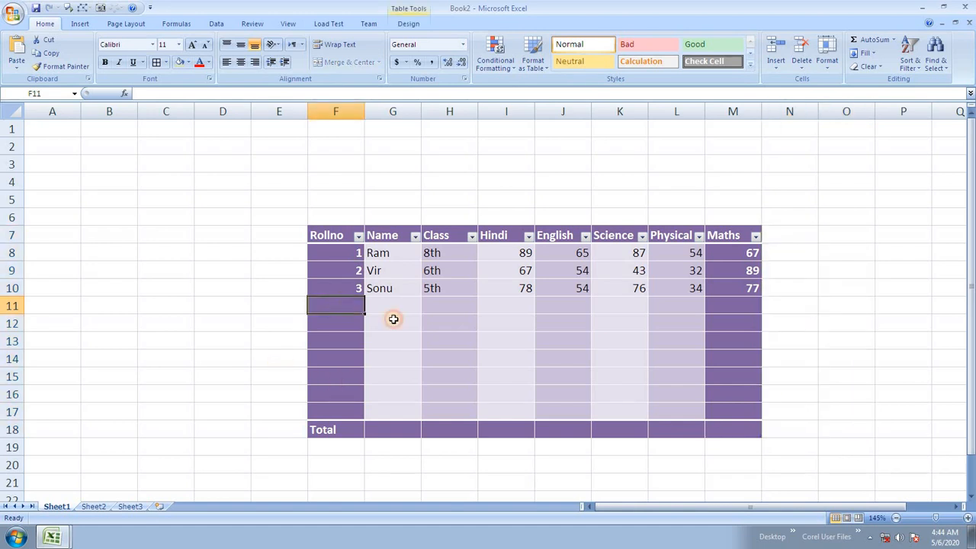
Step: Enter the fourth student's roll number, name and class 8th in row 11
{"action": "type", "text": "3"}
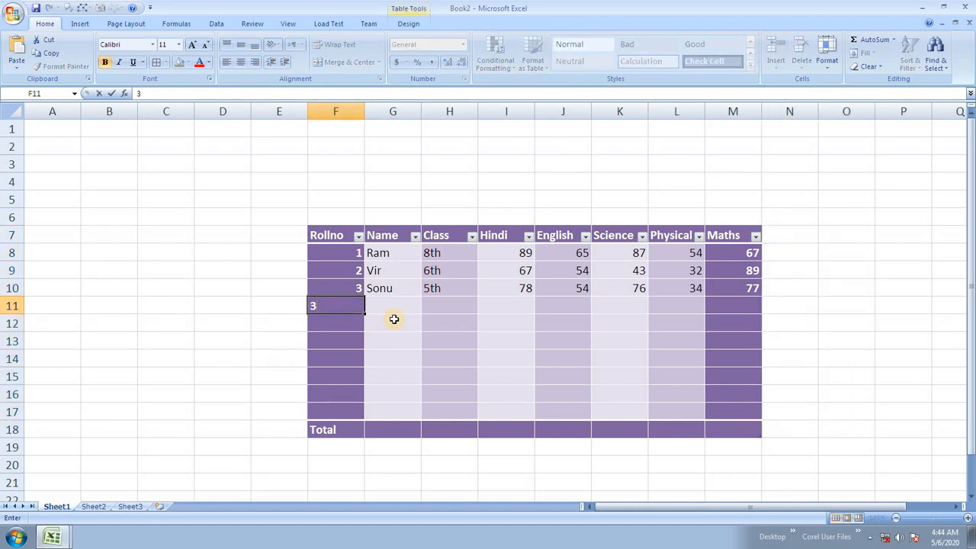
{"action": "key", "text": "Tab"}
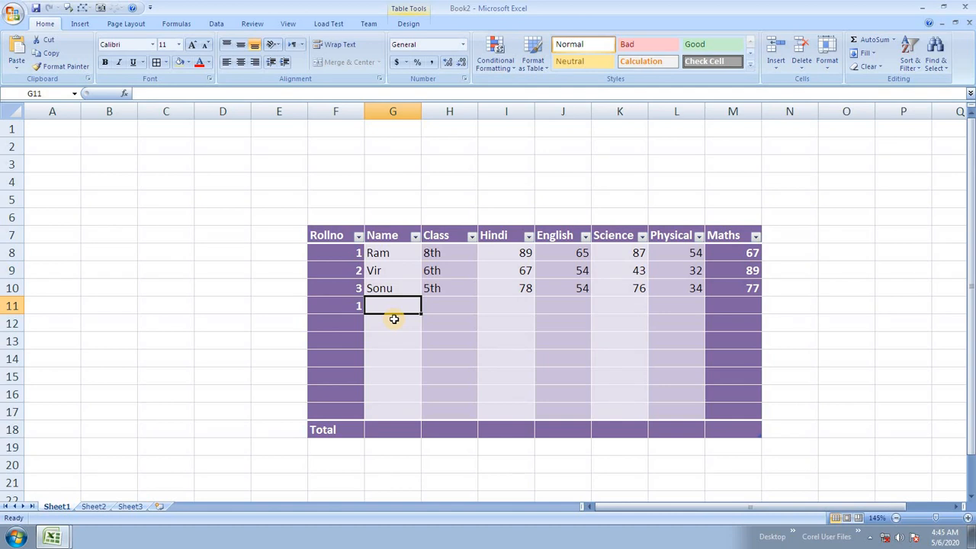
{"action": "type", "text": "sumit"}
{"action": "key", "text": "Tab"}
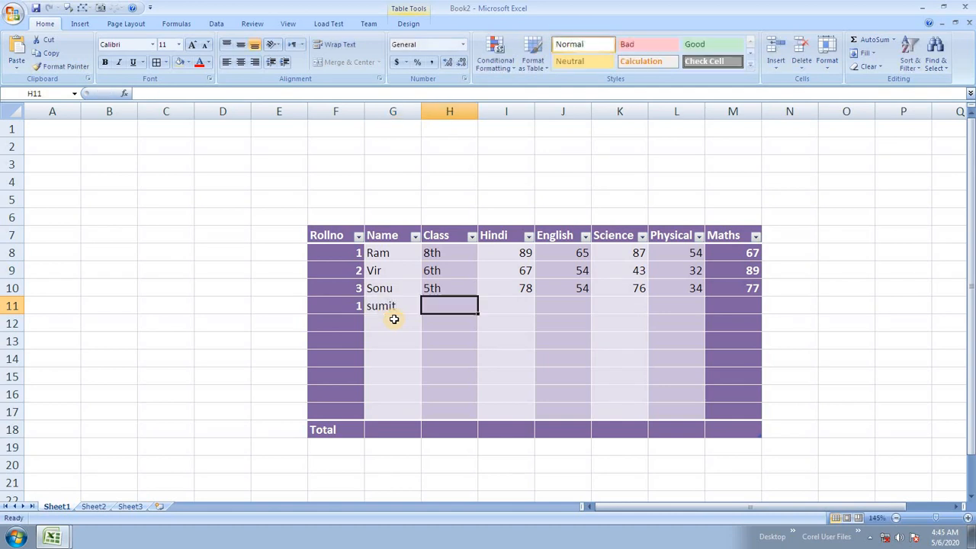
{"action": "type", "text": "8th"}
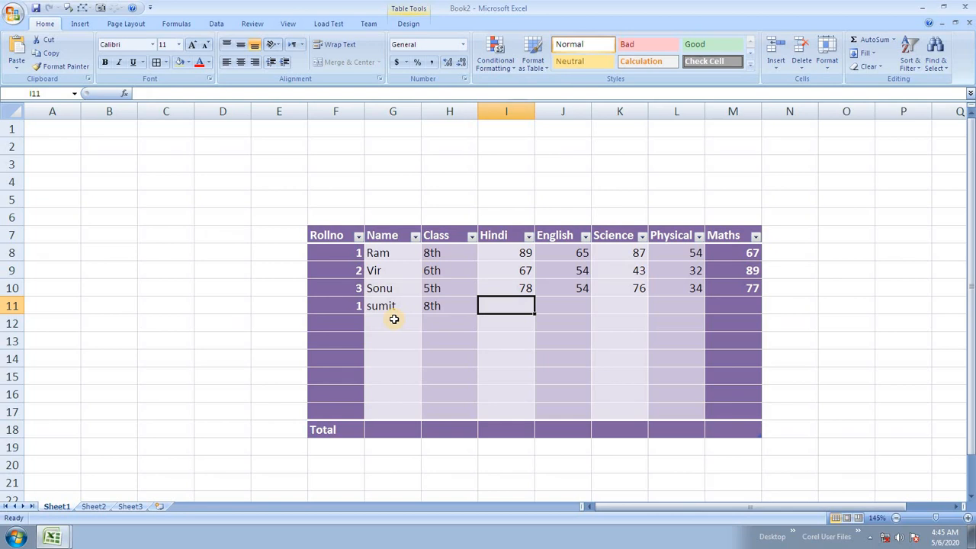
Step: Fill in that student's marks 42, 78, 65, 87 and 77
{"action": "type", "text": "42"}
{"action": "key", "text": "Tab"}
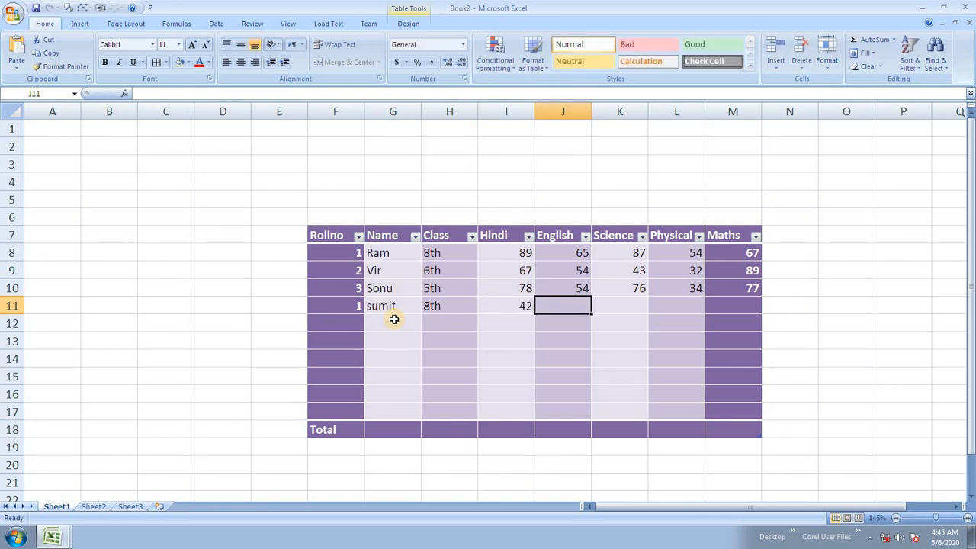
{"action": "type", "text": "786"}
{"action": "key", "text": "BackSpace"}
{"action": "key", "text": "Tab"}
{"action": "type", "text": "65"}
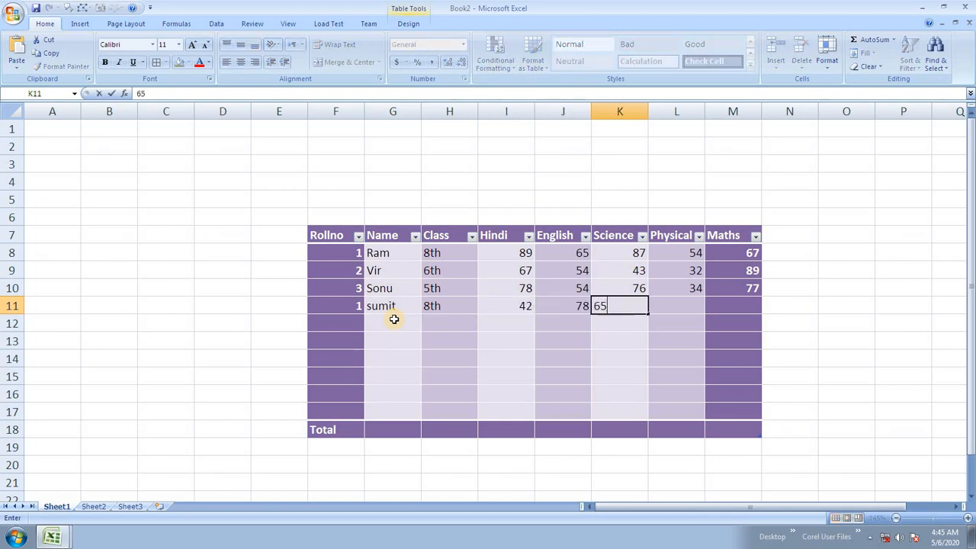
{"action": "key", "text": "Tab"}
{"action": "type", "text": "87"}
{"action": "key", "text": "Tab"}
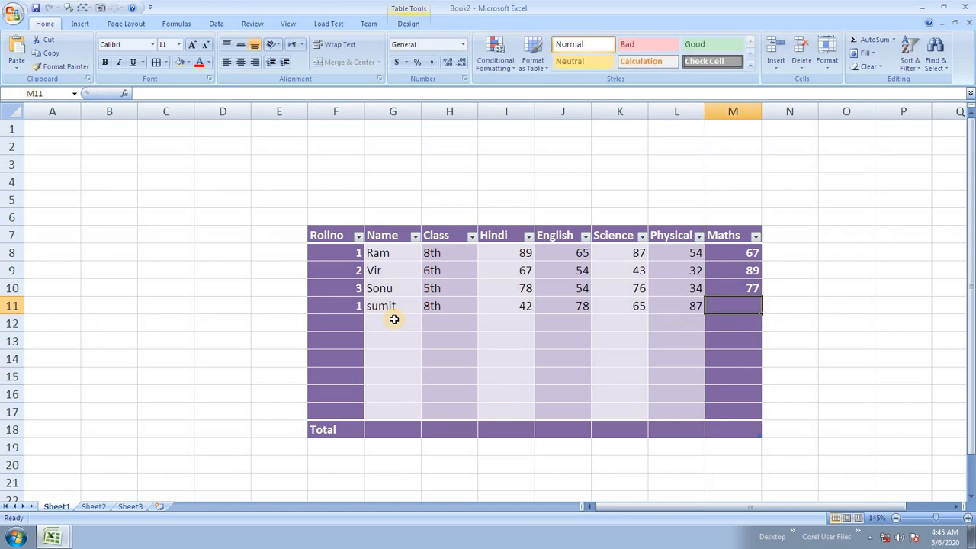
{"action": "type", "text": "77"}
{"action": "left_click", "coordinate": [398, 342]}
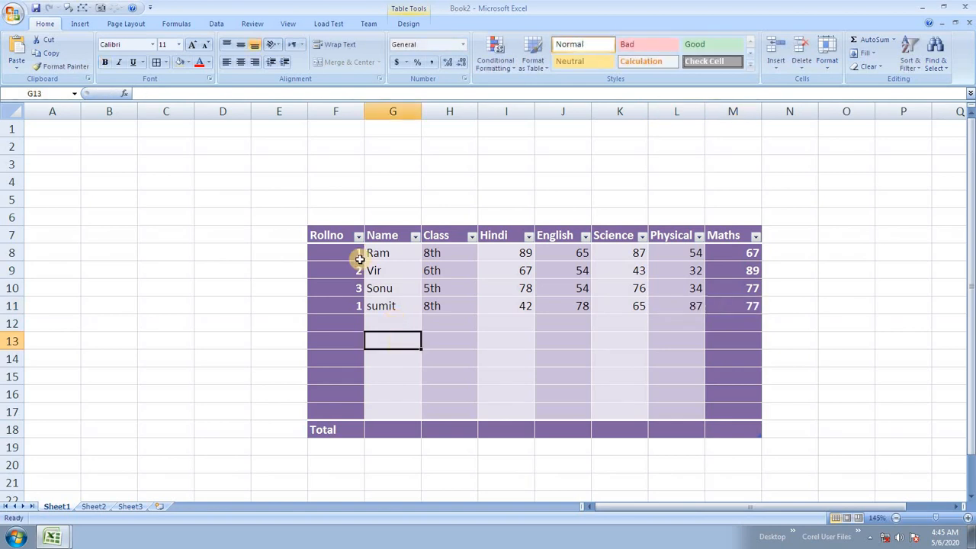
Step: Copy the four student rows and paste them below the originals at F12
{"action": "left_click_drag", "start_coordinate": [361, 255], "coordinate": [732, 307]}
{"action": "key", "text": "ctrl+c"}
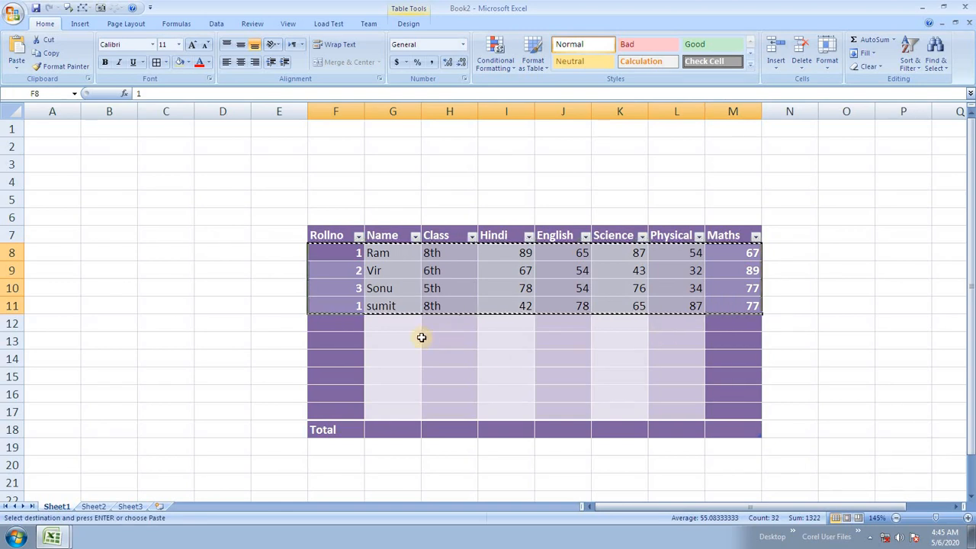
{"action": "left_click", "coordinate": [342, 327]}
{"action": "key", "text": "ctrl+v"}
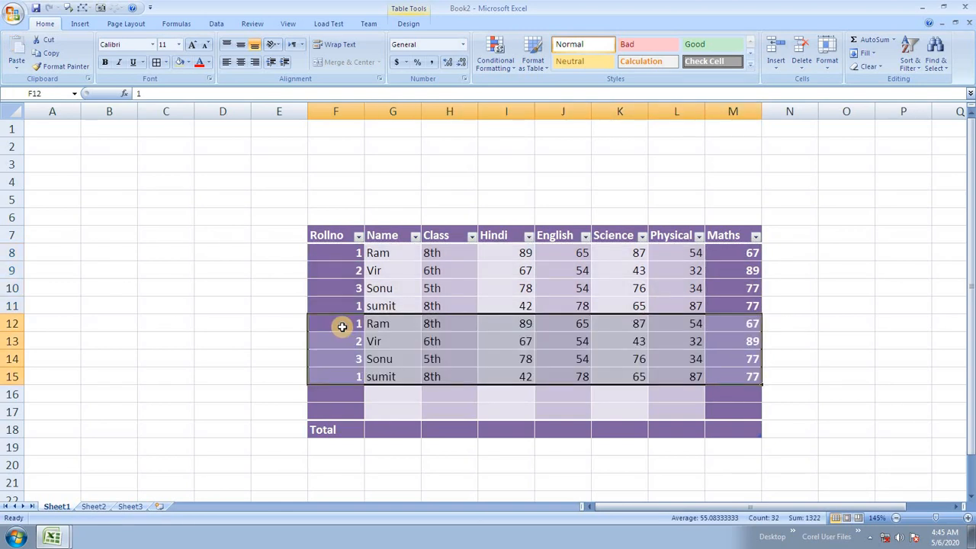
{"action": "left_click", "coordinate": [344, 323]}
Step: Remove duplicate rows from the table, checking the Rollno column only
{"action": "left_click", "coordinate": [407, 24]}
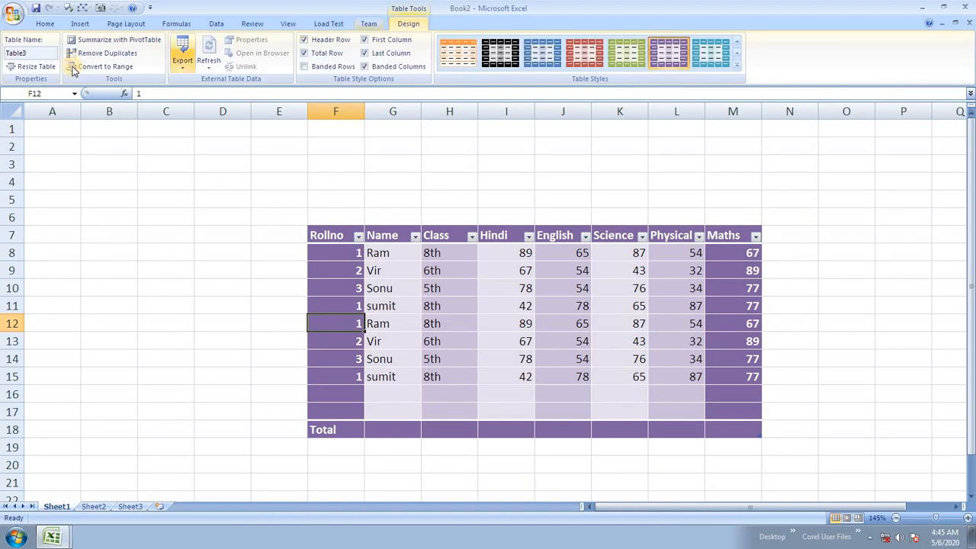
{"action": "left_click", "coordinate": [95, 54]}
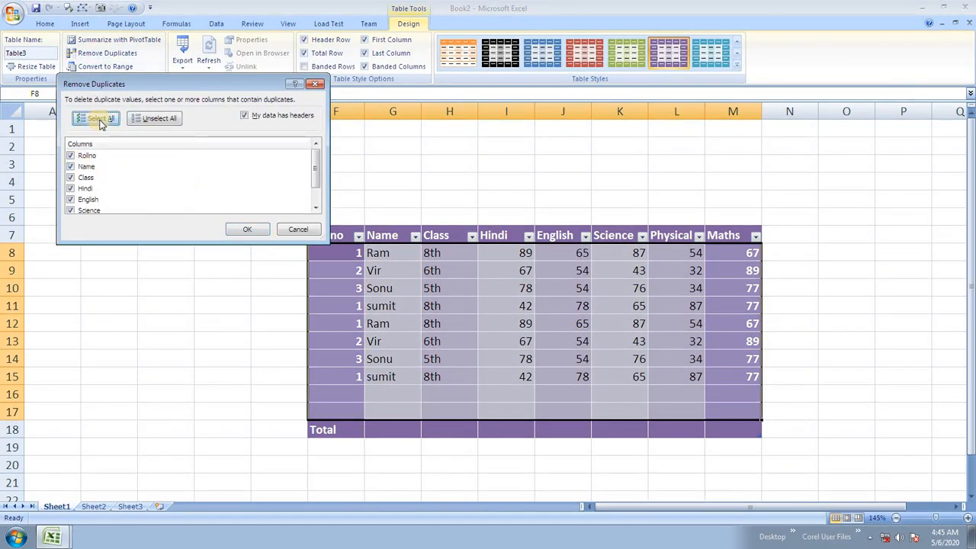
{"action": "left_click", "coordinate": [154, 118]}
{"action": "left_click", "coordinate": [70, 155]}
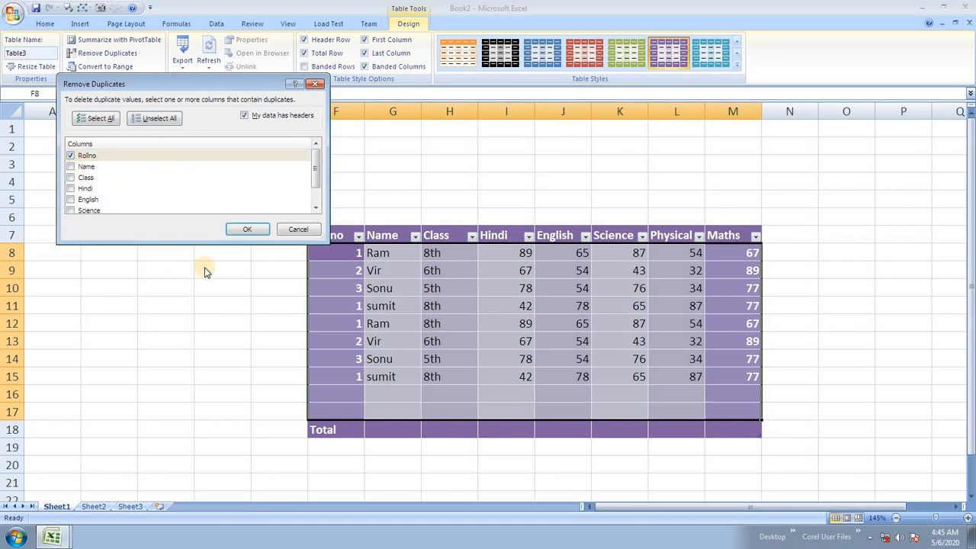
{"action": "left_click", "coordinate": [249, 229]}
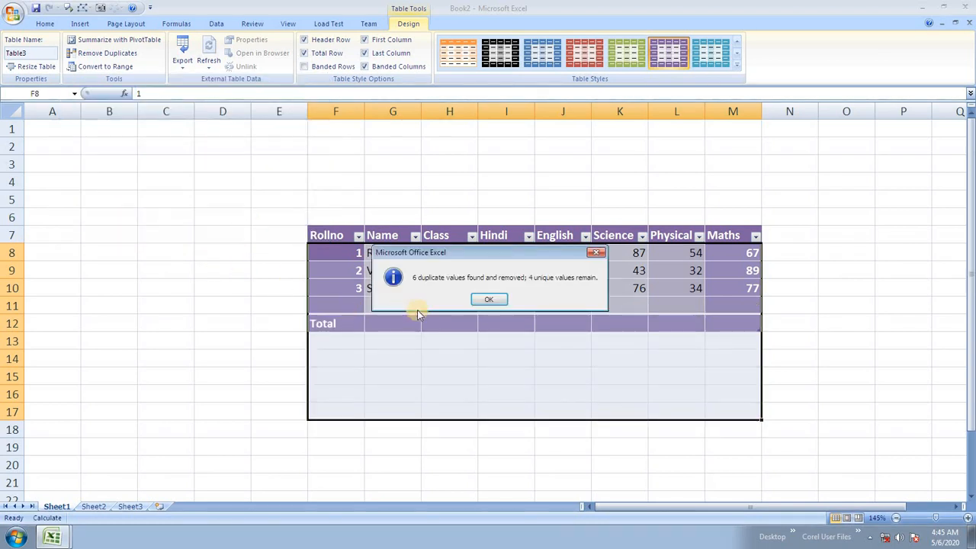
{"action": "left_click", "coordinate": [488, 299]}
Step: Check the remaining cells to confirm only the Ram, Vir and Sonu rows are left
{"action": "left_click", "coordinate": [566, 298]}
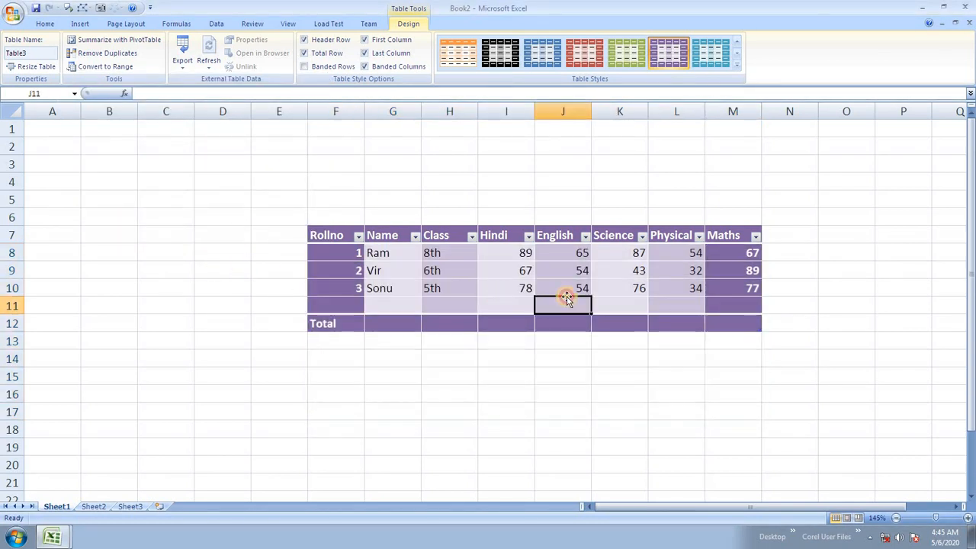
{"action": "left_click", "coordinate": [510, 287]}
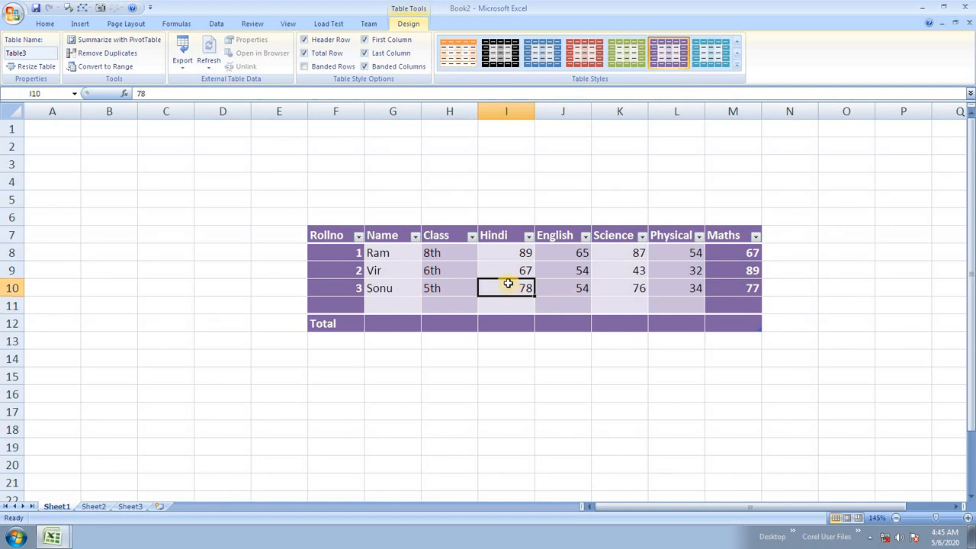
{"action": "left_click", "coordinate": [562, 307]}
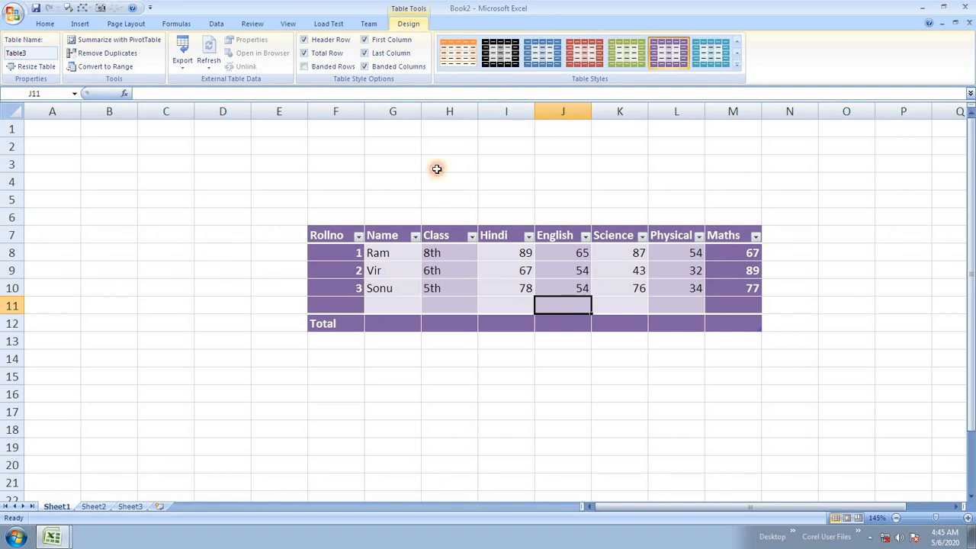
{"action": "left_click", "coordinate": [497, 272]}
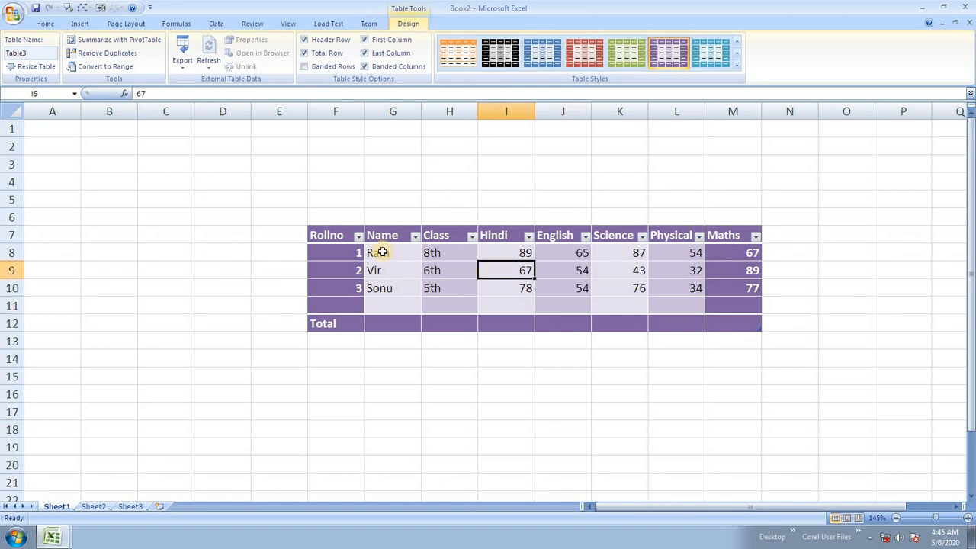
{"action": "left_click", "coordinate": [381, 253]}
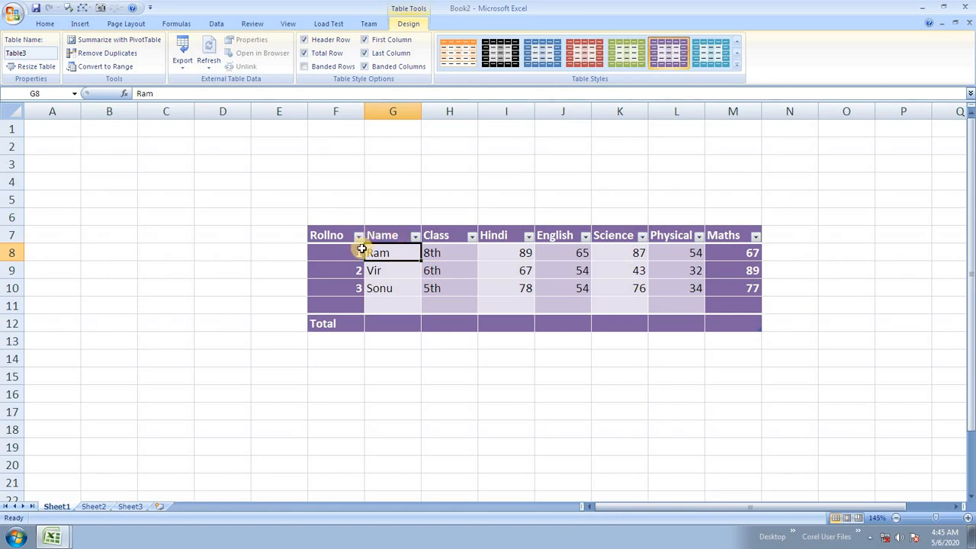
{"action": "left_click", "coordinate": [480, 268]}
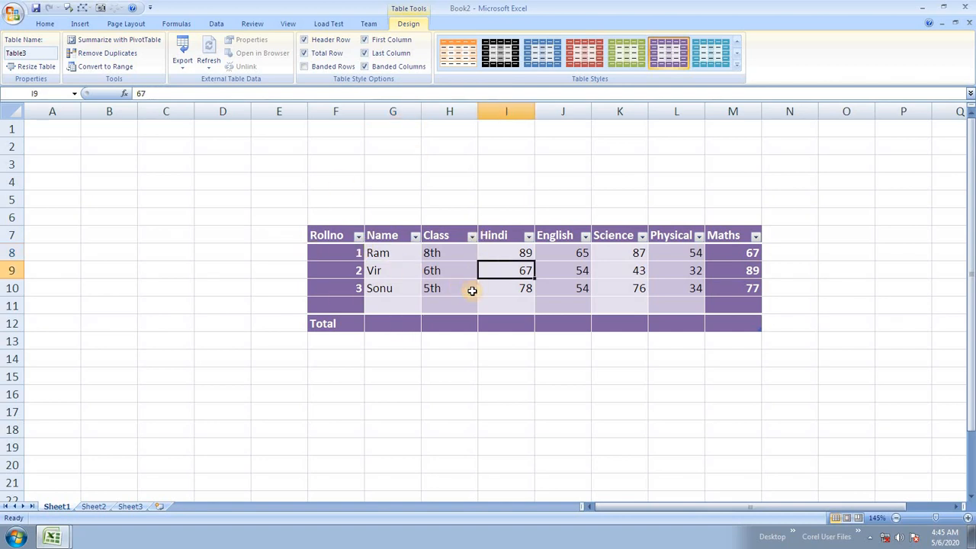
{"action": "left_click", "coordinate": [449, 297]}
{"action": "left_click", "coordinate": [402, 258]}
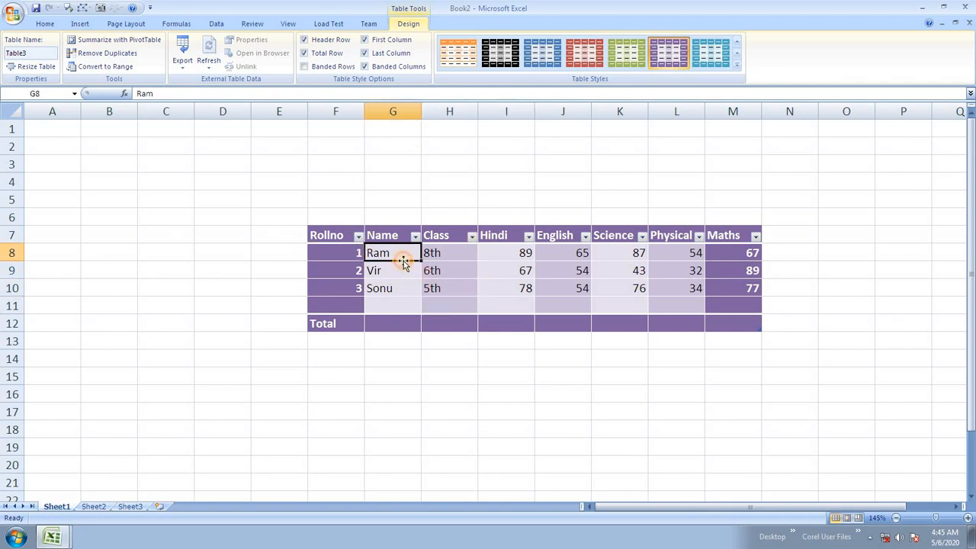
{"action": "left_click", "coordinate": [116, 68]}
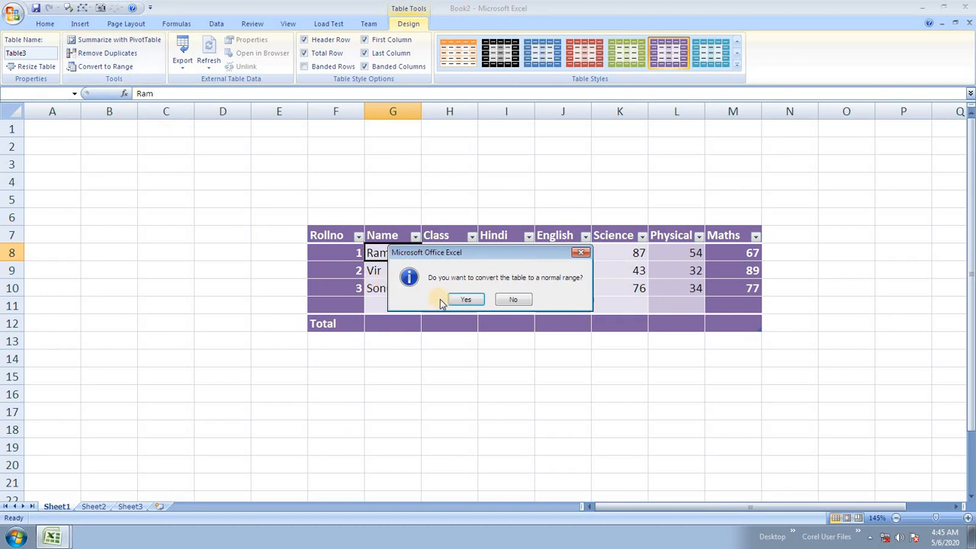
{"action": "left_click", "coordinate": [461, 301]}
{"action": "left_click", "coordinate": [444, 328]}
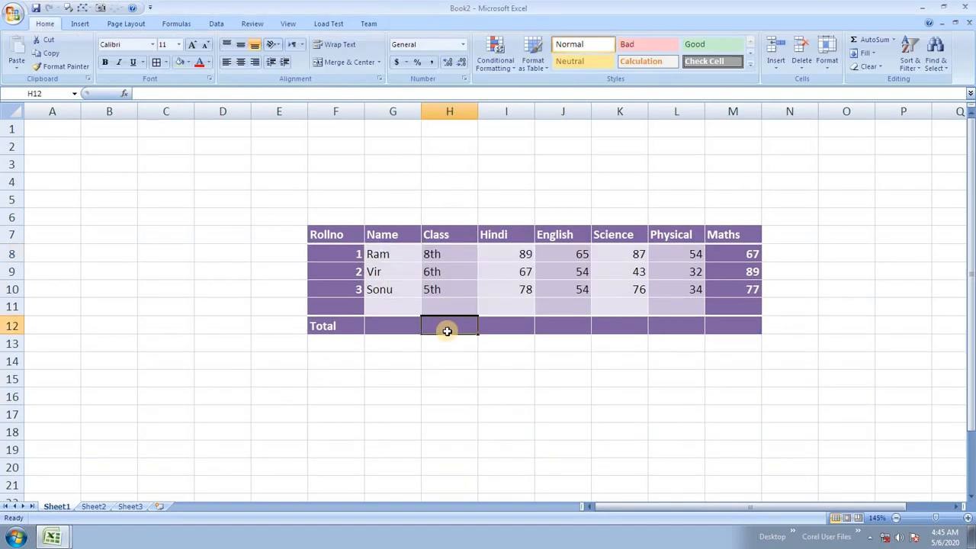
{"action": "left_click", "coordinate": [462, 273]}
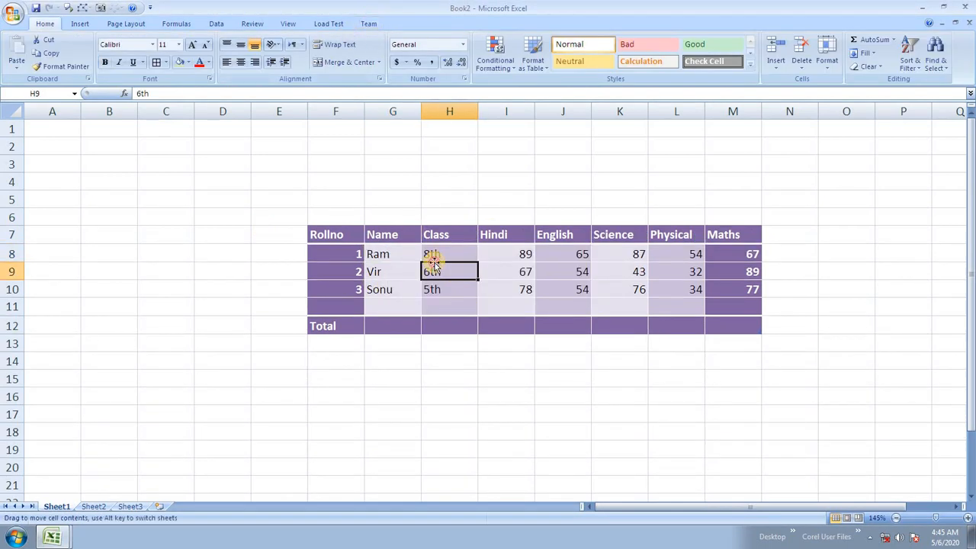
{"action": "left_click", "coordinate": [413, 267]}
{"action": "left_click", "coordinate": [426, 305]}
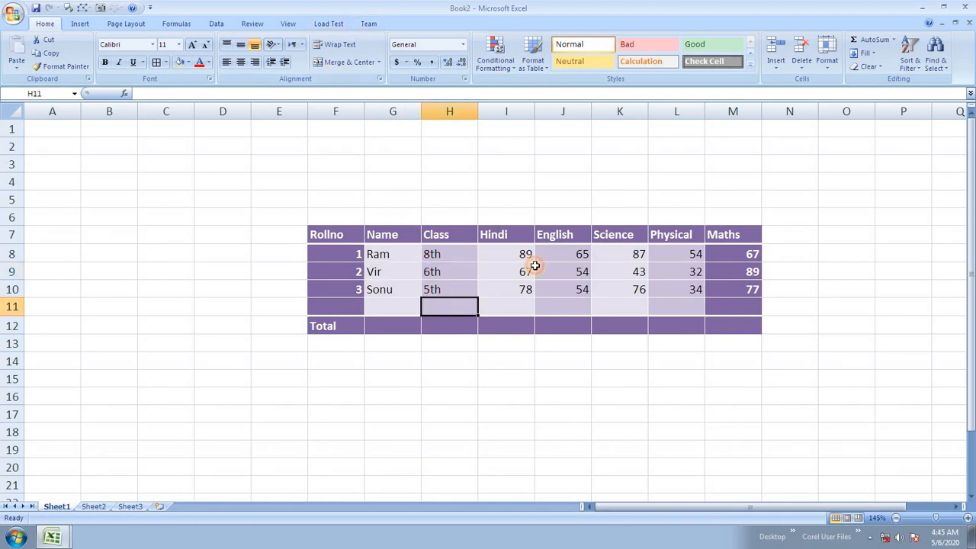
{"action": "left_click", "coordinate": [537, 267]}
{"action": "left_click", "coordinate": [636, 273]}
{"action": "left_click", "coordinate": [690, 306]}
{"action": "left_click", "coordinate": [723, 251]}
{"action": "left_click", "coordinate": [720, 305]}
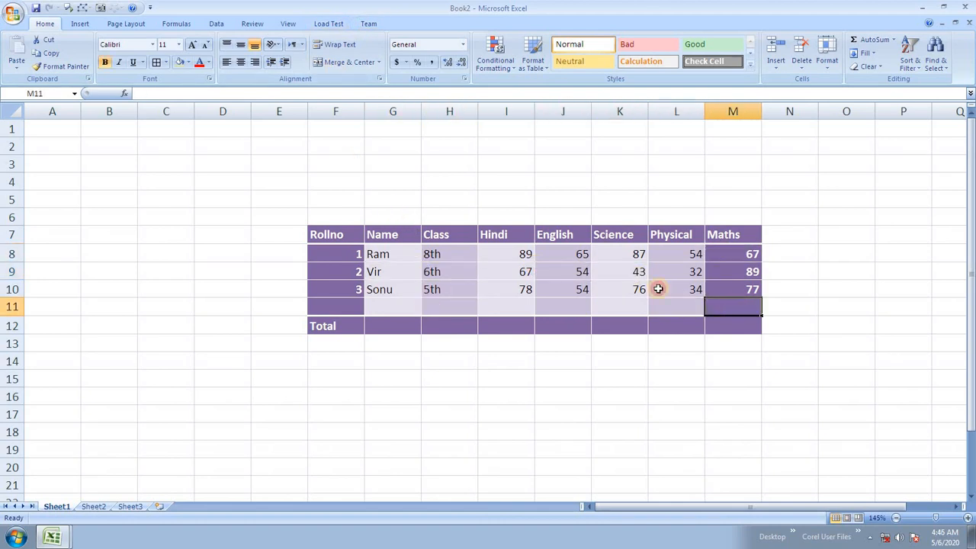
{"action": "left_click", "coordinate": [657, 289]}
{"action": "left_click", "coordinate": [584, 265]}
{"action": "left_click", "coordinate": [560, 235]}
{"action": "left_click", "coordinate": [490, 232]}
{"action": "left_click", "coordinate": [472, 258]}
{"action": "left_click", "coordinate": [501, 307]}
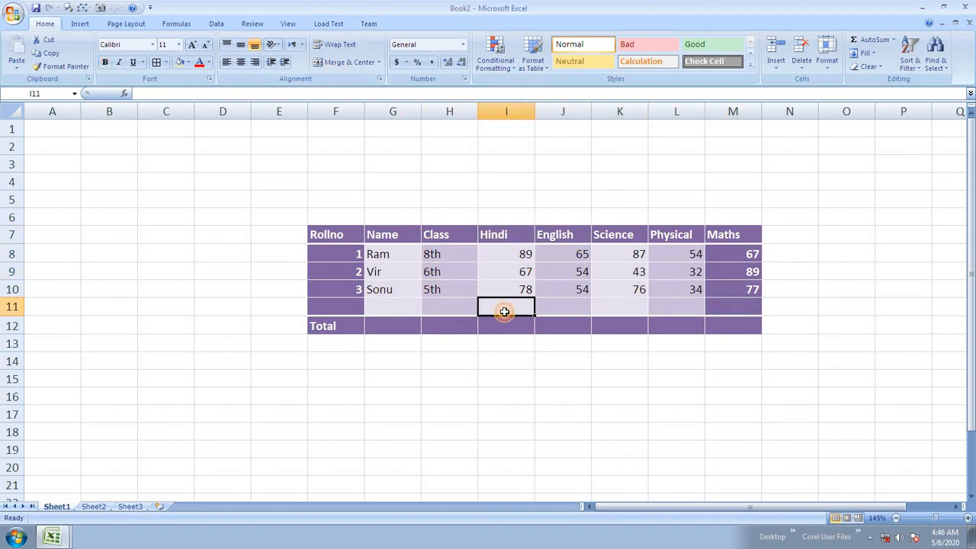
{"action": "left_click", "coordinate": [548, 272]}
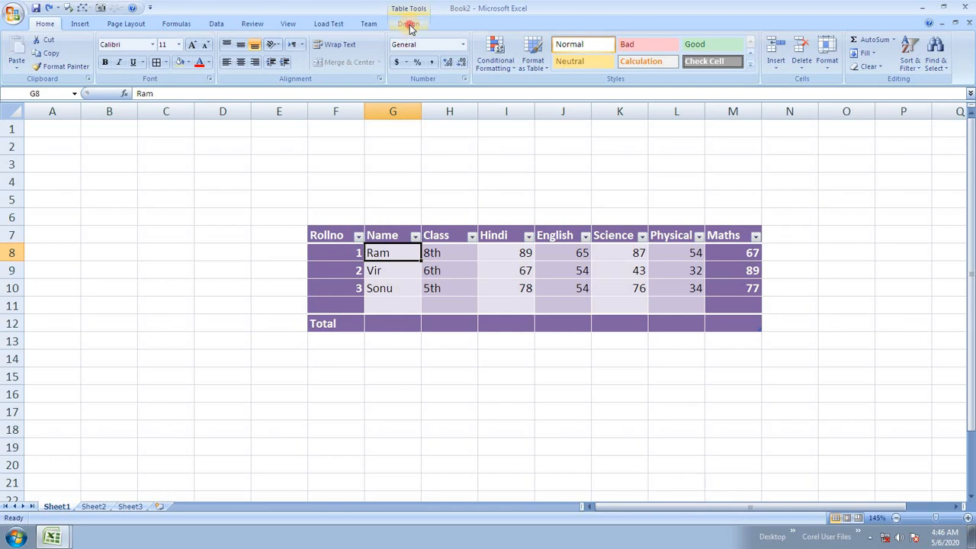
{"action": "left_click", "coordinate": [409, 24]}
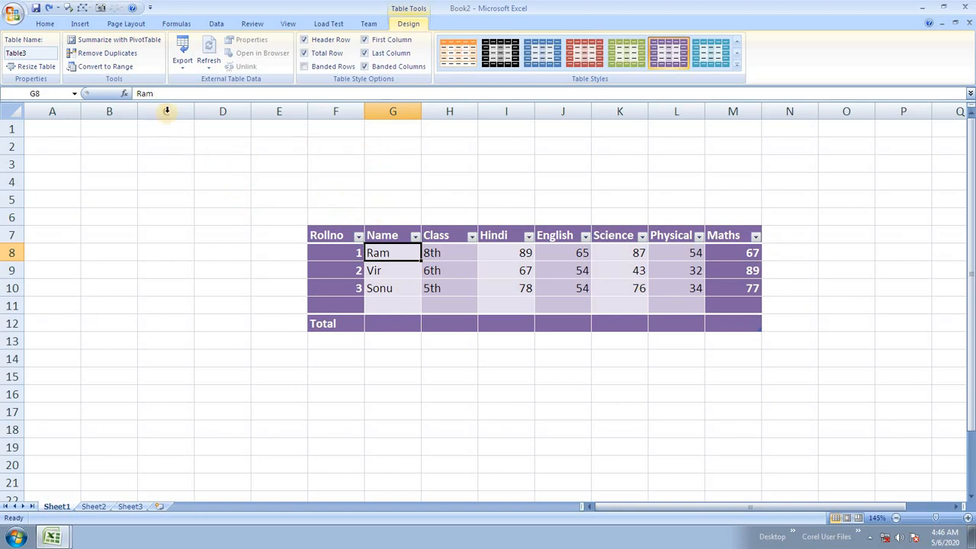
Step: Rename the table from Table3 to student_details in the Table Name box
{"action": "left_click", "coordinate": [34, 53]}
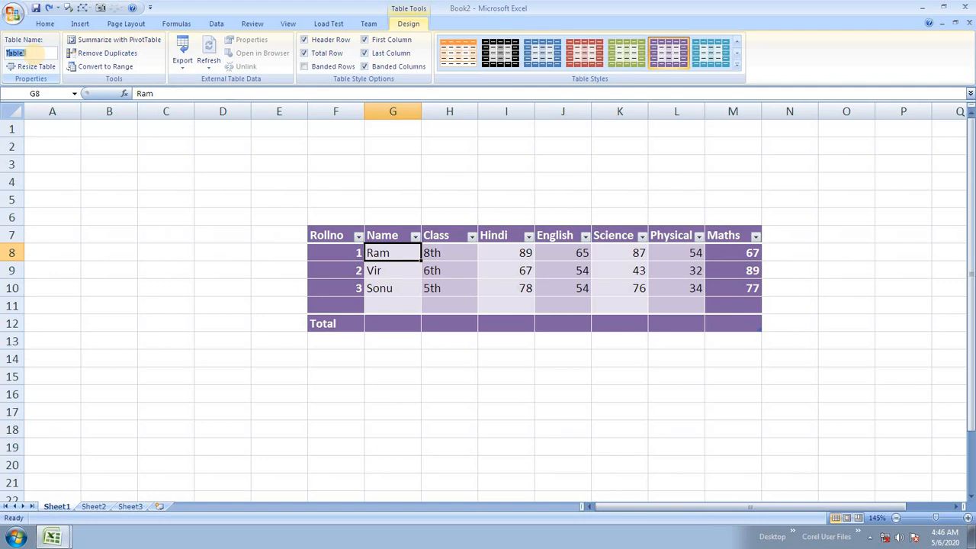
{"action": "type", "text": "student_details"}
{"action": "left_click", "coordinate": [147, 232]}
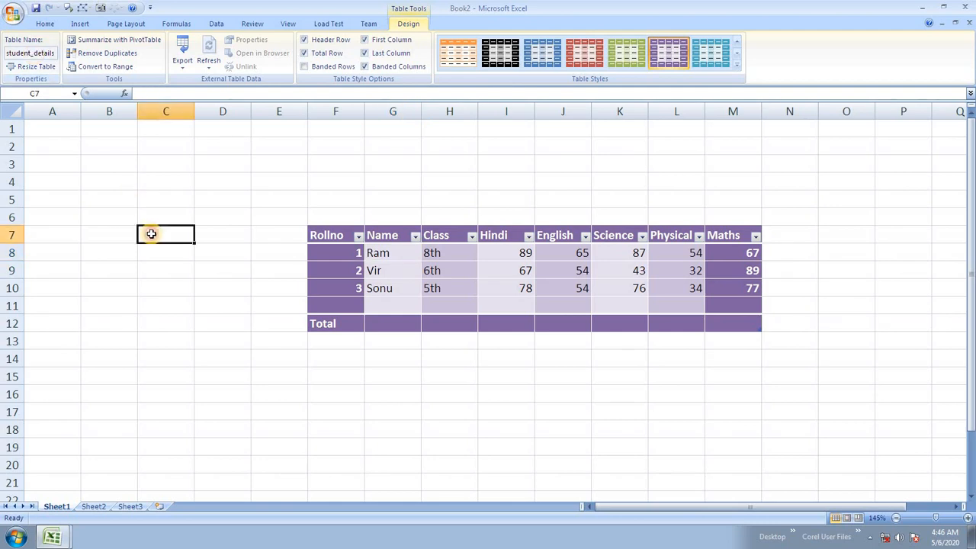
Step: Select cells around the table in columns C, D and F
{"action": "left_click", "coordinate": [163, 283]}
{"action": "left_click", "coordinate": [145, 185]}
{"action": "left_click", "coordinate": [164, 248]}
{"action": "left_click", "coordinate": [169, 235]}
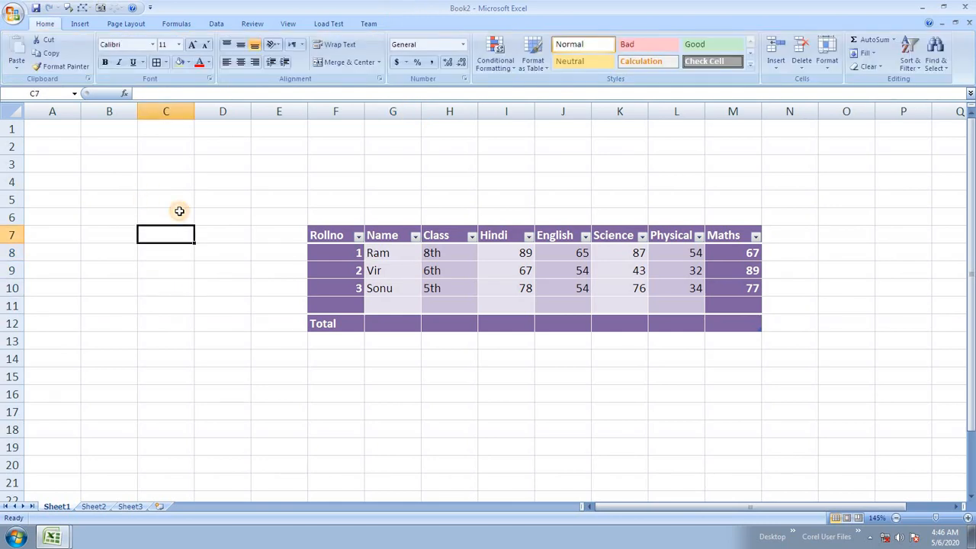
{"action": "left_click", "coordinate": [215, 235]}
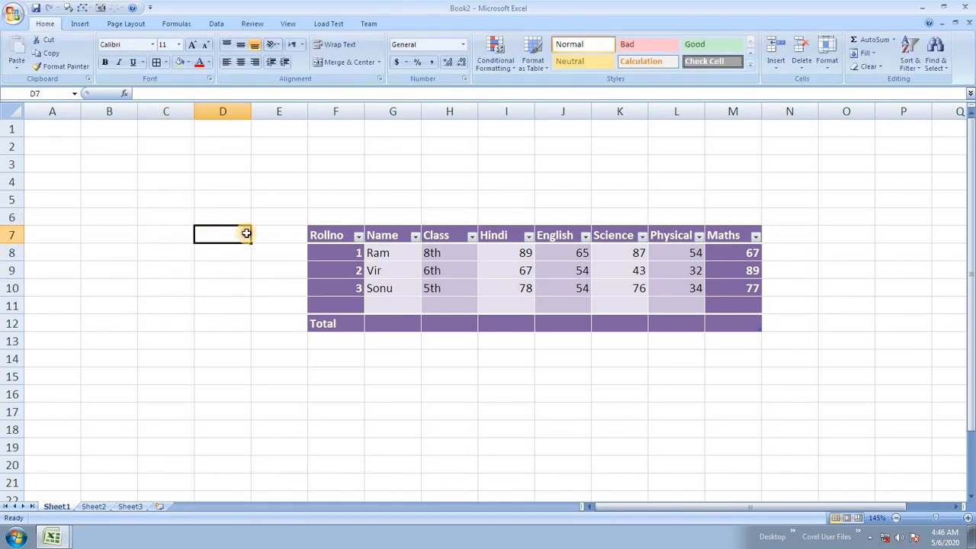
{"action": "left_click", "coordinate": [320, 222]}
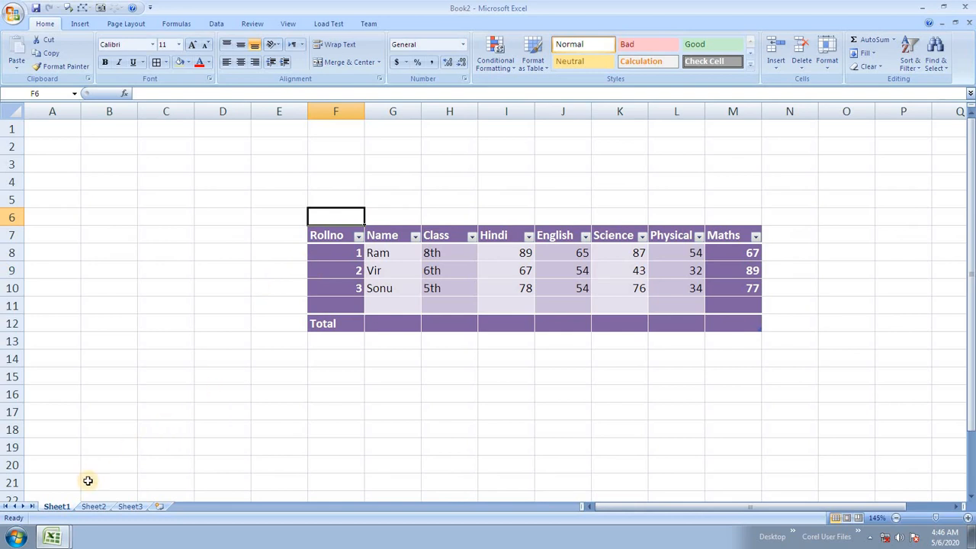
Step: On Sheet2, enter the heading 'price' in F1 and select F1:F12 for cell styling
{"action": "left_click", "coordinate": [93, 506]}
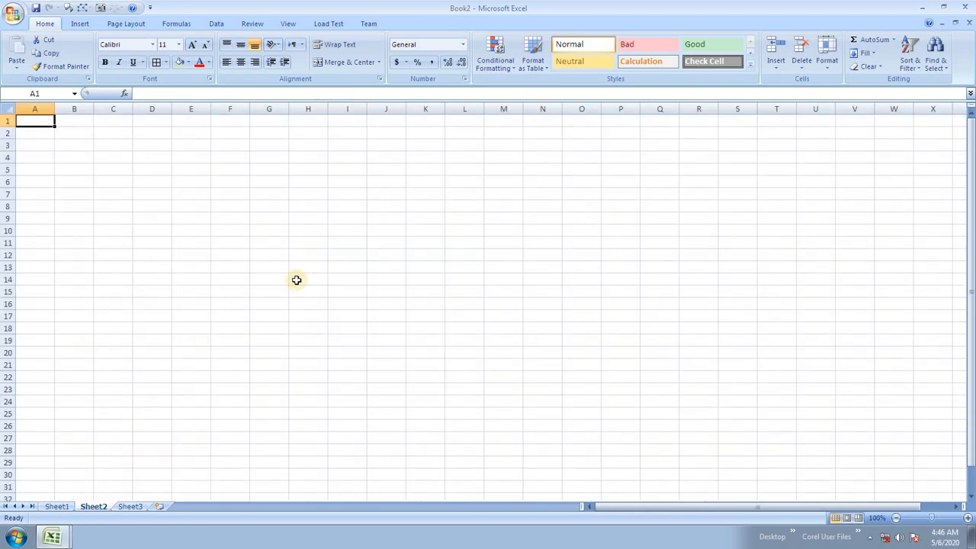
{"action": "scroll", "coordinate": [294, 279], "scroll_direction": "up", "scroll_amount": 4}
{"action": "left_click", "coordinate": [358, 135]}
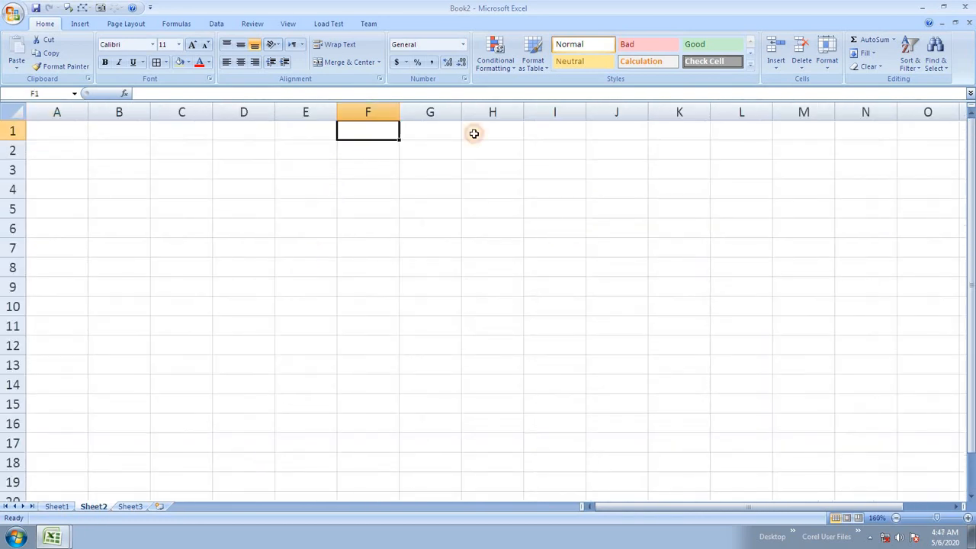
{"action": "type", "text": "pri"}
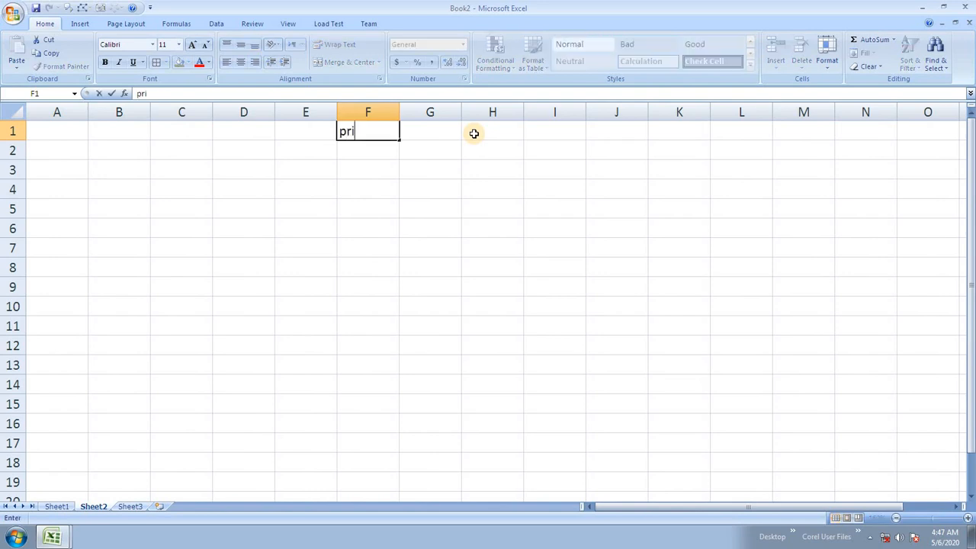
{"action": "type", "text": "ce"}
{"action": "key", "text": "Return"}
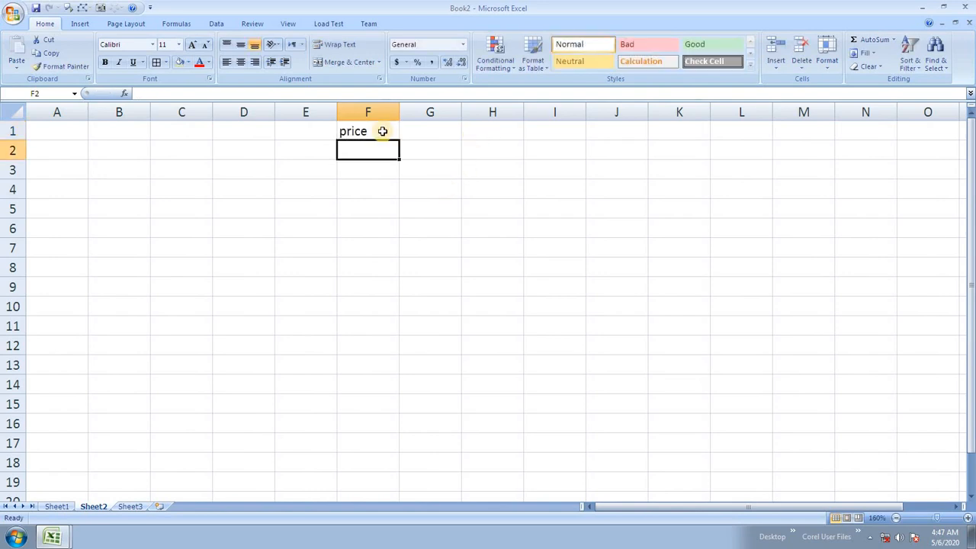
{"action": "left_click_drag", "start_coordinate": [382, 131], "coordinate": [381, 343]}
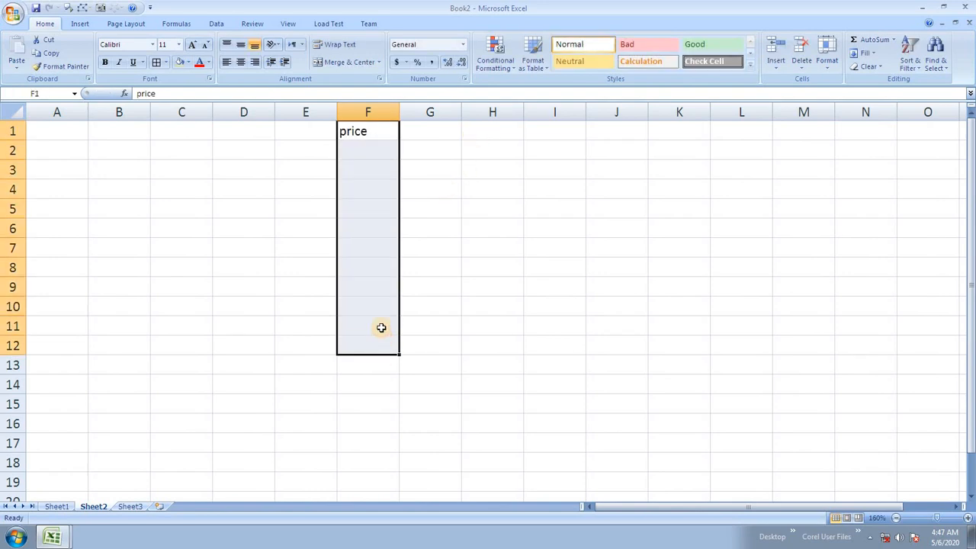
{"action": "left_click", "coordinate": [750, 67]}
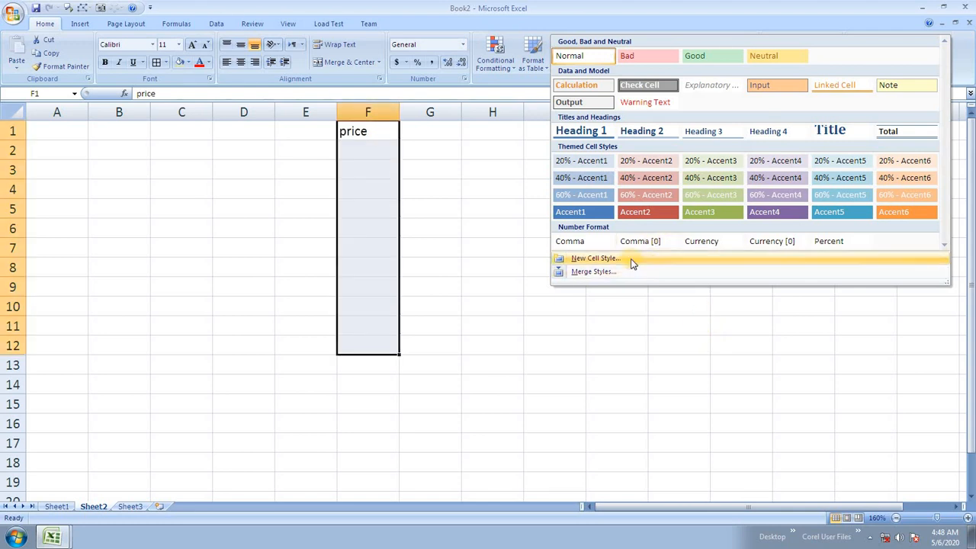
Step: Apply Comma style and enter prices 35434, 54646, 2342, 54645, 6786, 5434, 5675 in F2:F8
{"action": "left_click", "coordinate": [593, 243]}
{"action": "left_click", "coordinate": [370, 147]}
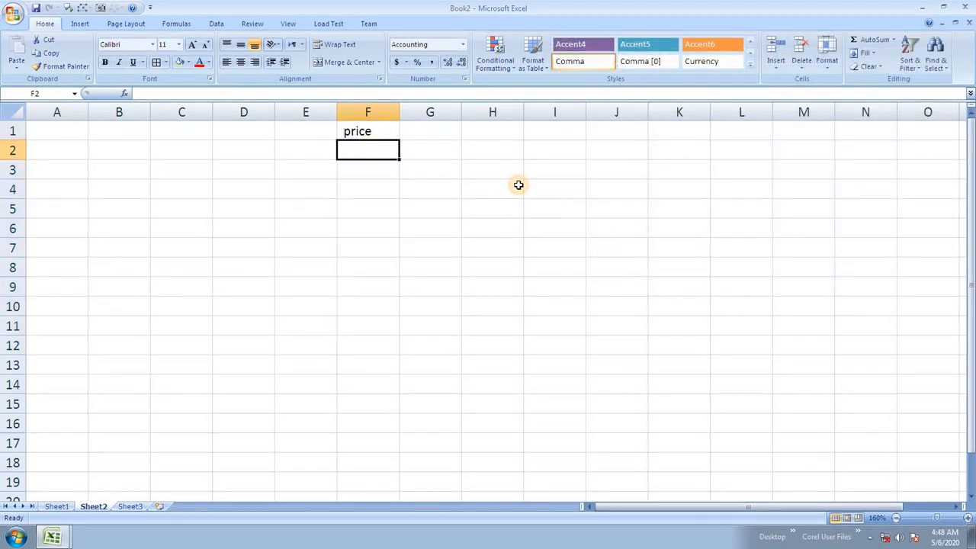
{"action": "type", "text": "35434"}
{"action": "key", "text": "Return"}
{"action": "type", "text": "54646"}
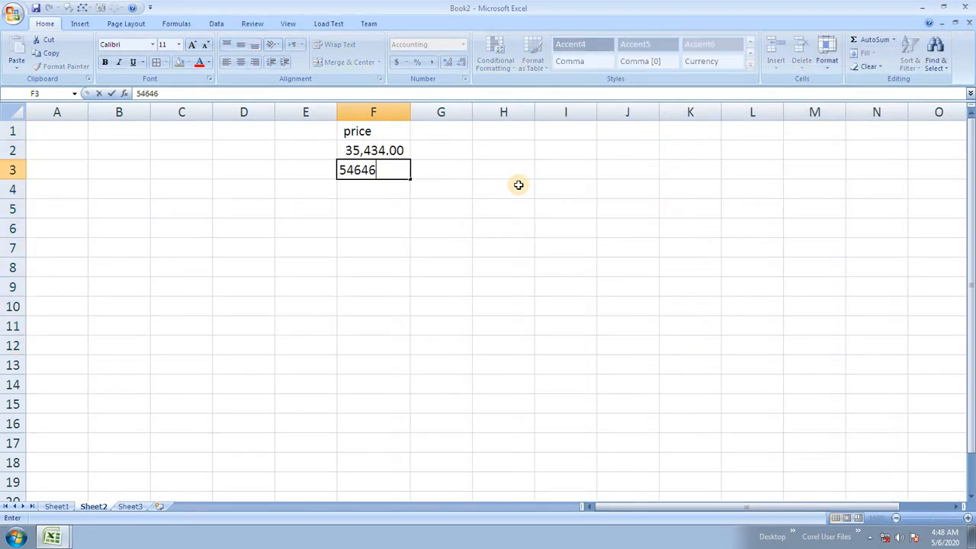
{"action": "key", "text": "Return"}
{"action": "type", "text": "2342"}
{"action": "key", "text": "Return"}
{"action": "type", "text": "54645"}
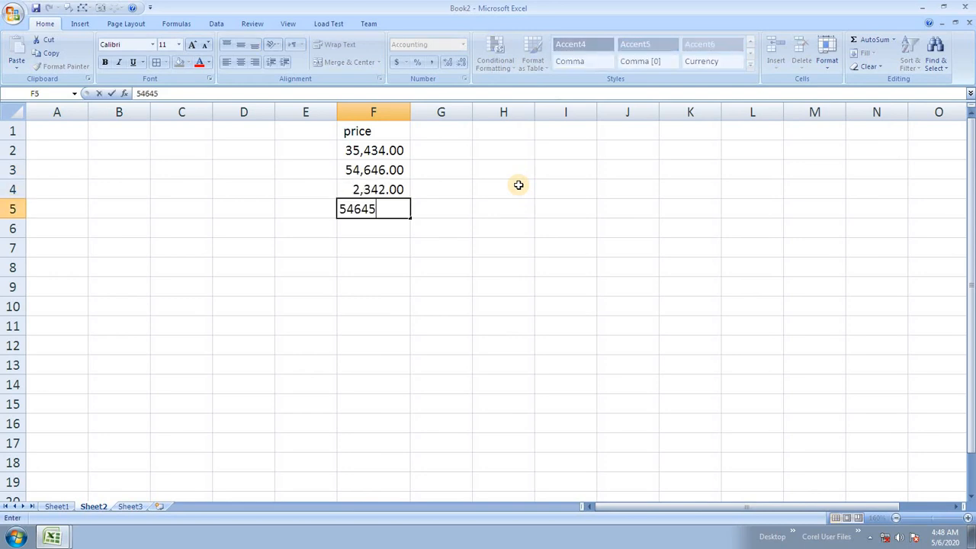
{"action": "key", "text": "Return"}
{"action": "type", "text": "6786"}
{"action": "key", "text": "Return"}
{"action": "type", "text": "5434"}
{"action": "key", "text": "Return"}
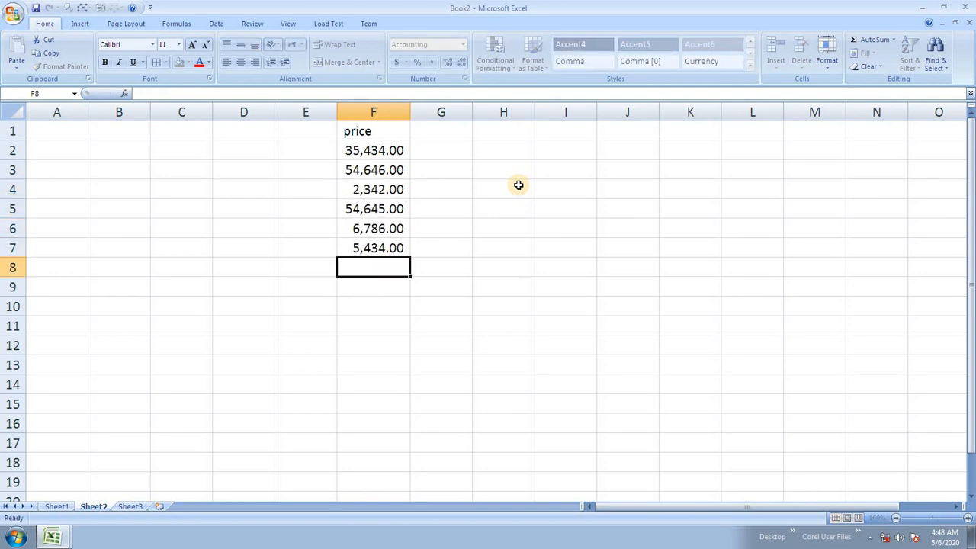
{"action": "type", "text": "5675"}
{"action": "key", "text": "Return"}
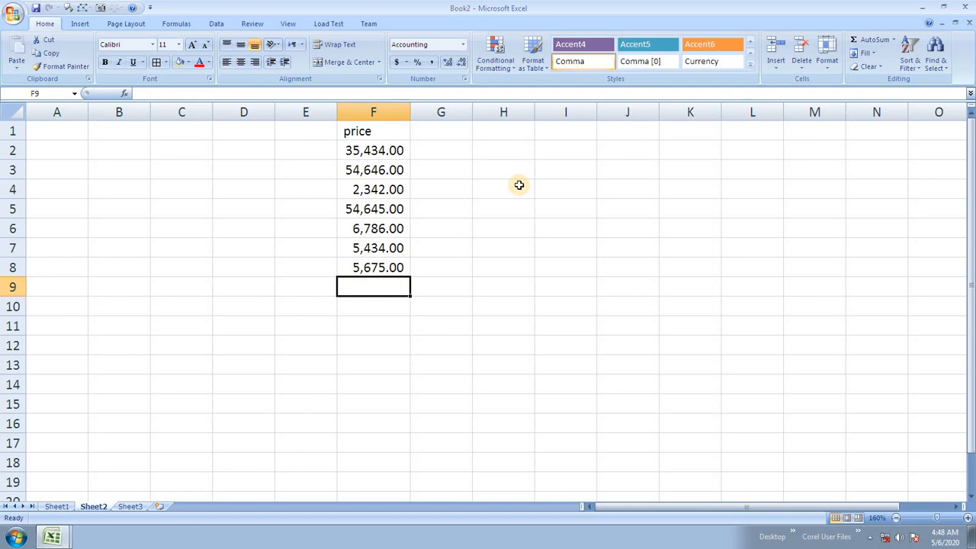
Step: Format F1:F8 with the Currency style, then the Input and Warning Text cell styles
{"action": "left_click_drag", "start_coordinate": [385, 138], "coordinate": [391, 267]}
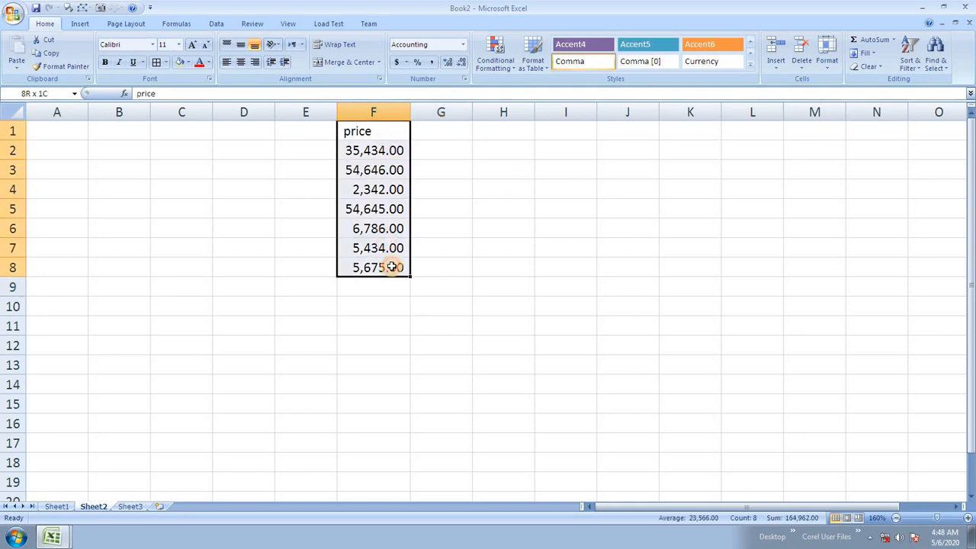
{"action": "left_click", "coordinate": [749, 65]}
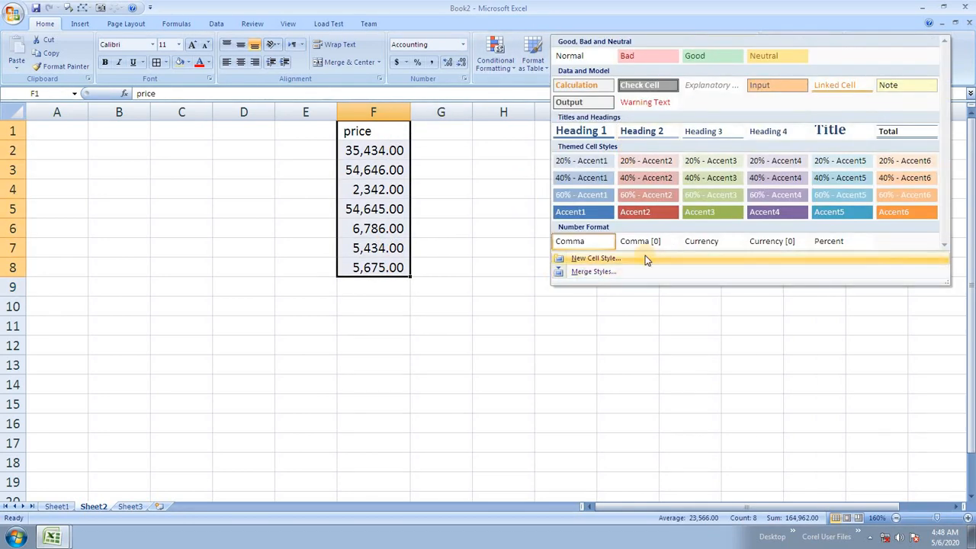
{"action": "left_click", "coordinate": [695, 242]}
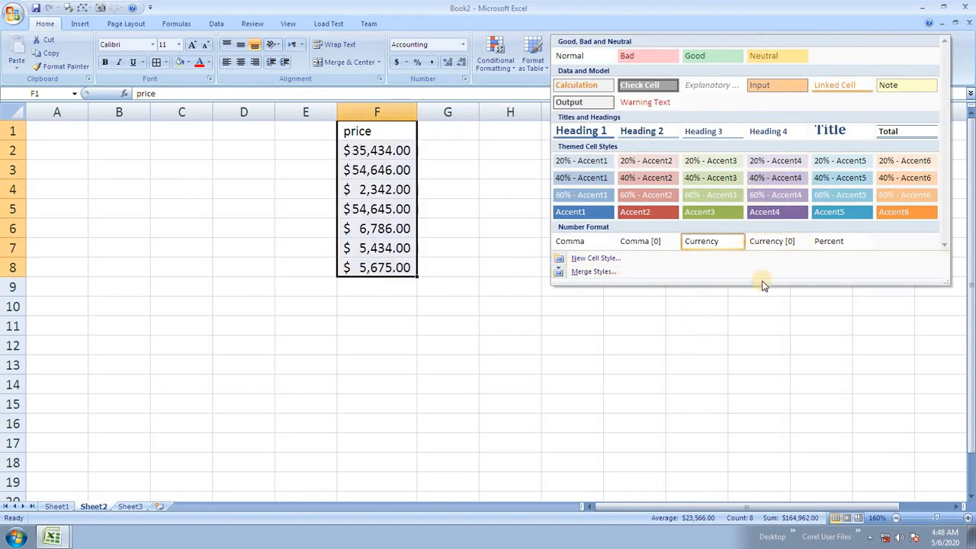
{"action": "left_click", "coordinate": [797, 157]}
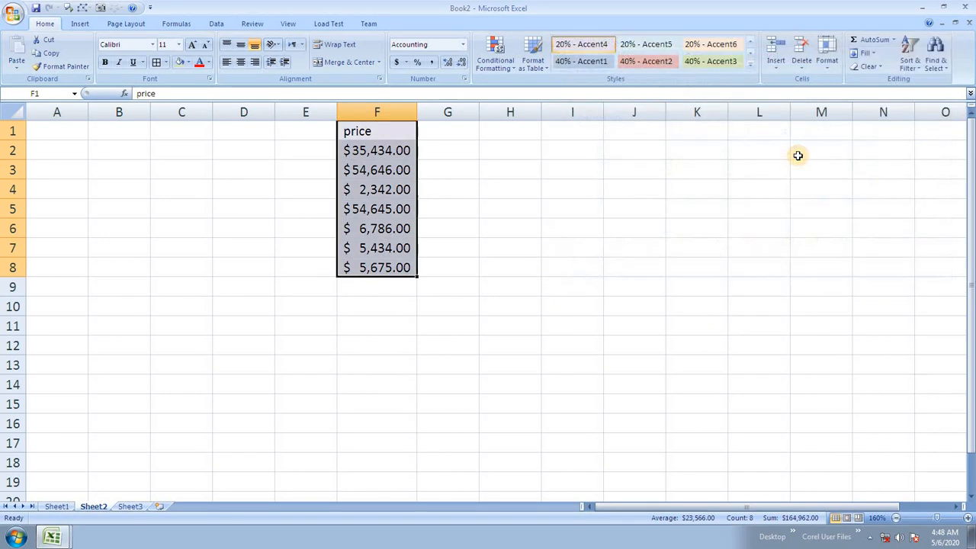
{"action": "left_click", "coordinate": [724, 64]}
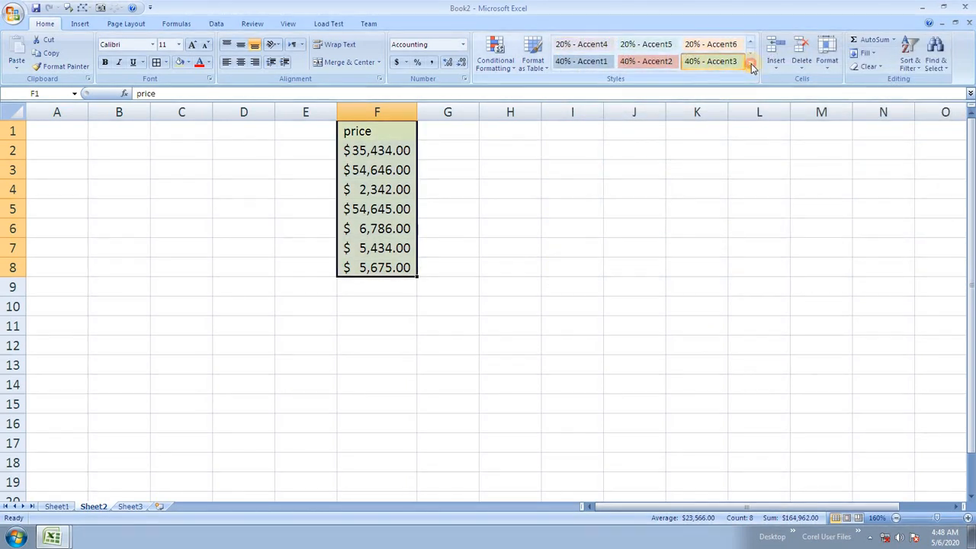
{"action": "left_click", "coordinate": [751, 64]}
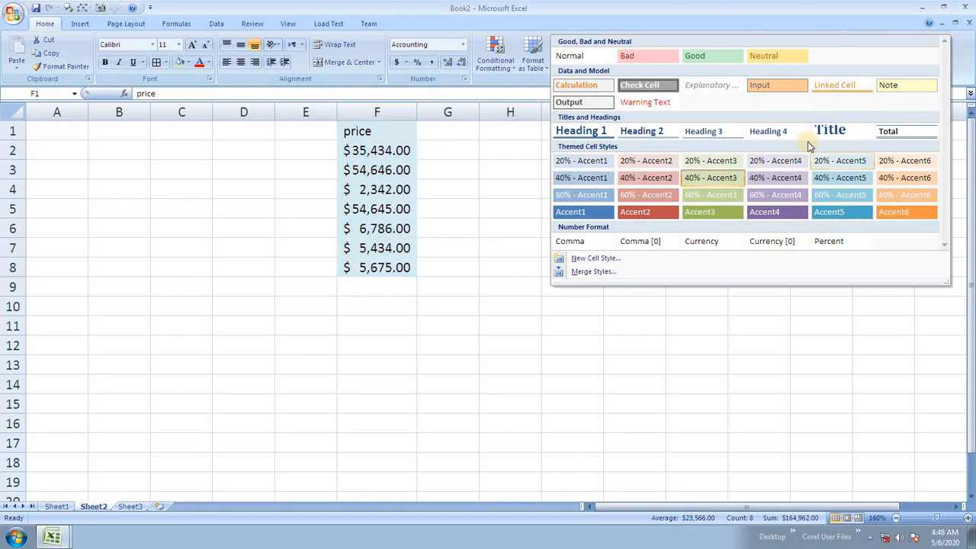
{"action": "left_click", "coordinate": [766, 86]}
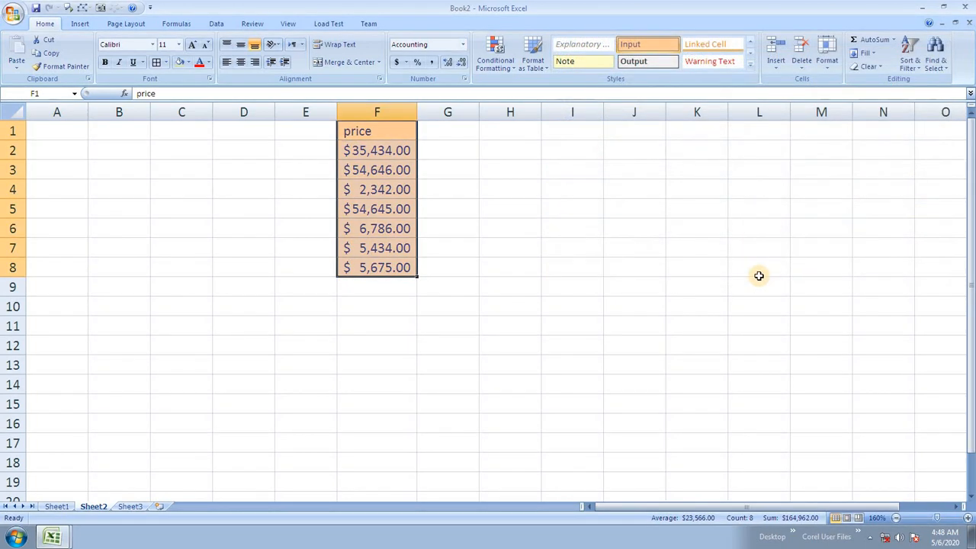
{"action": "left_click", "coordinate": [717, 61]}
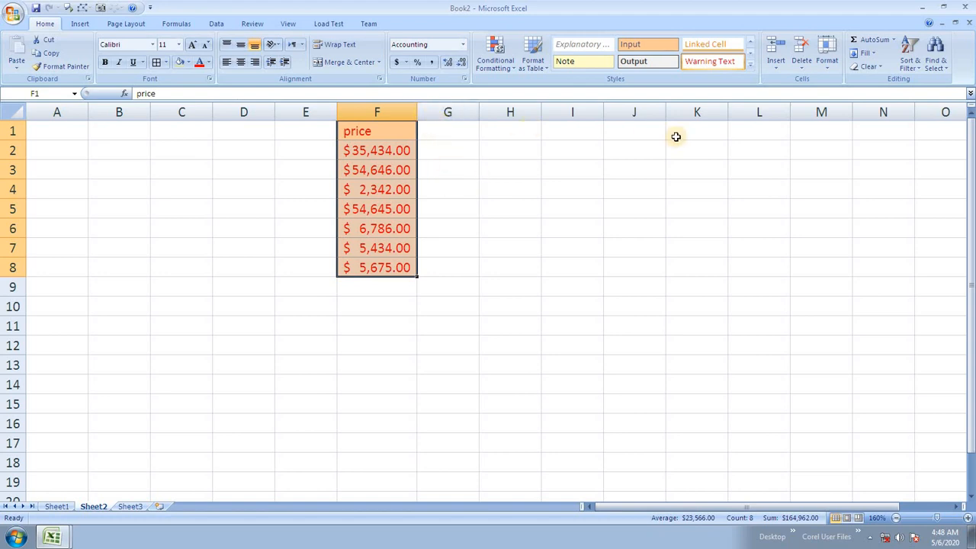
{"action": "left_click", "coordinate": [749, 64]}
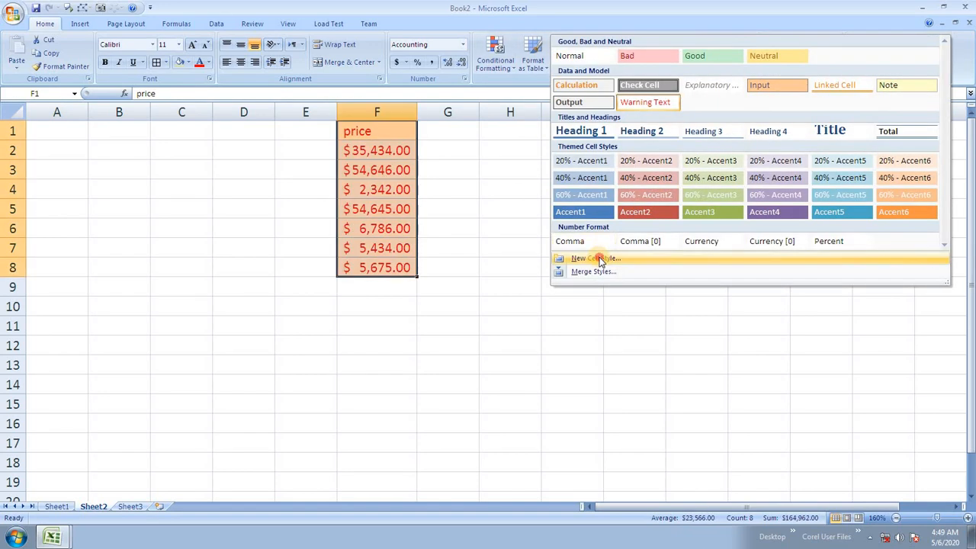
Step: Create a new cell style named price using the Number format
{"action": "left_click", "coordinate": [595, 258]}
{"action": "left_click_drag", "start_coordinate": [228, 61], "coordinate": [664, 160]}
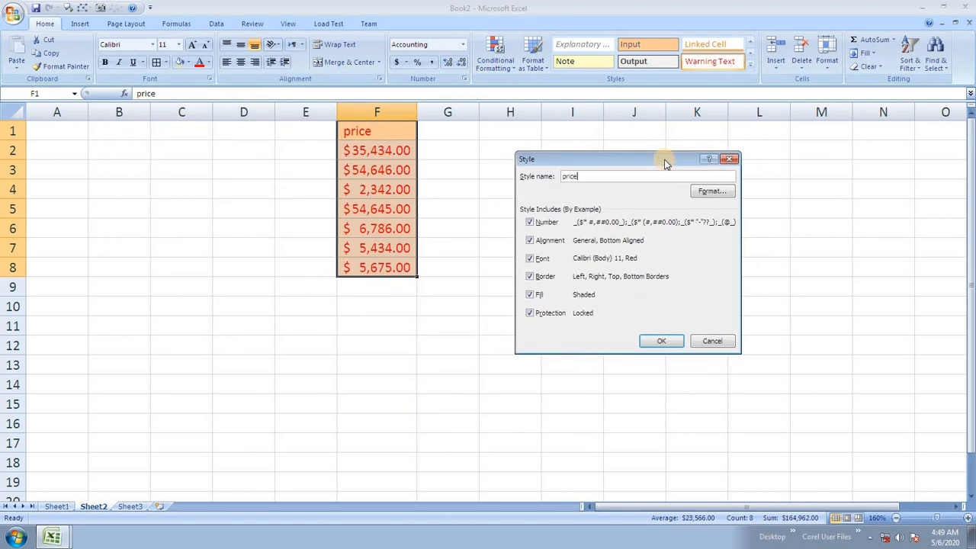
{"action": "left_click", "coordinate": [711, 192]}
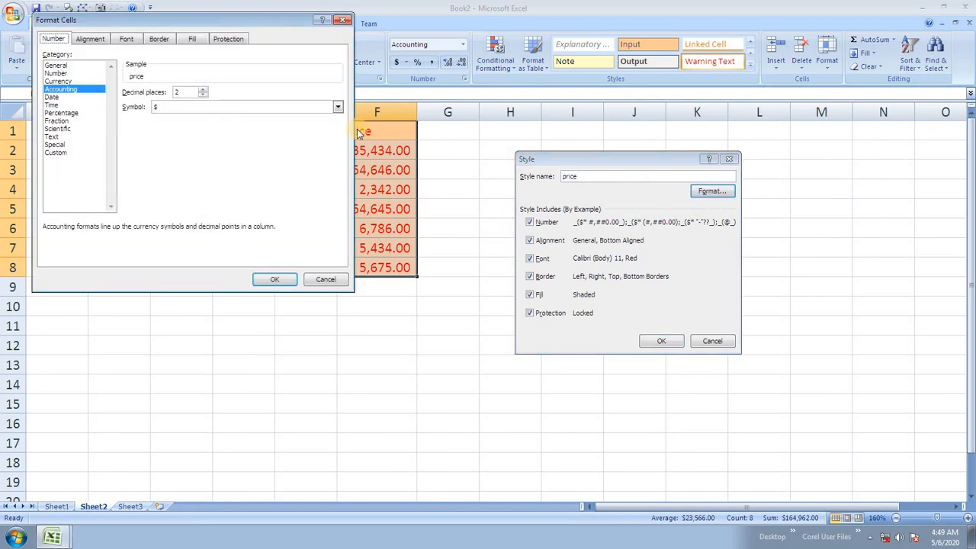
{"action": "left_click_drag", "start_coordinate": [251, 24], "coordinate": [812, 139]}
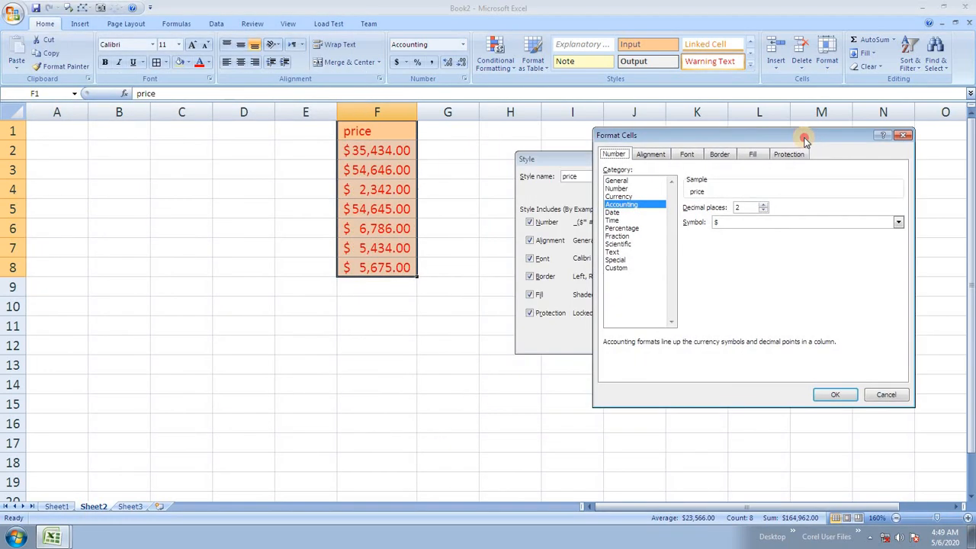
{"action": "left_click", "coordinate": [623, 189]}
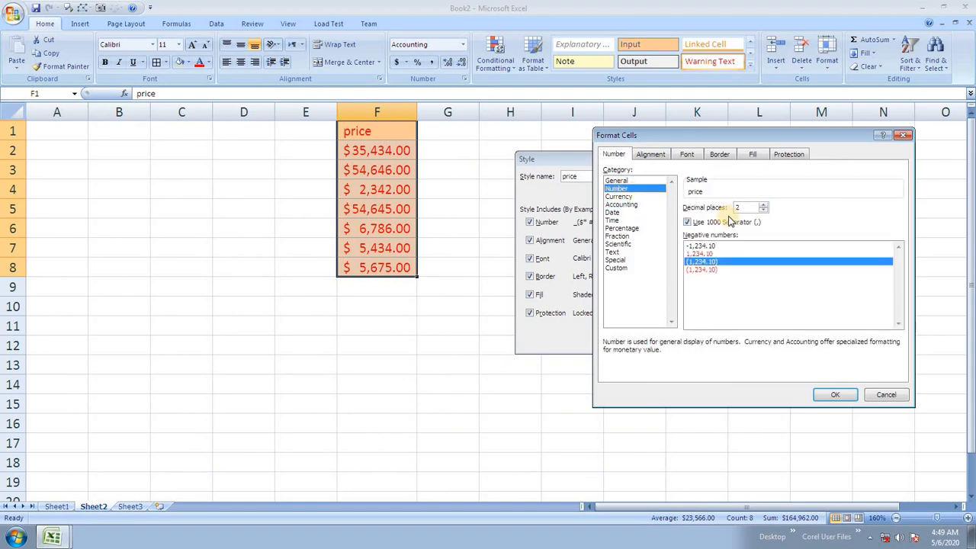
Step: Set the style's horizontal alignment to Center with Shrink to fit turned on
{"action": "left_click", "coordinate": [652, 154]}
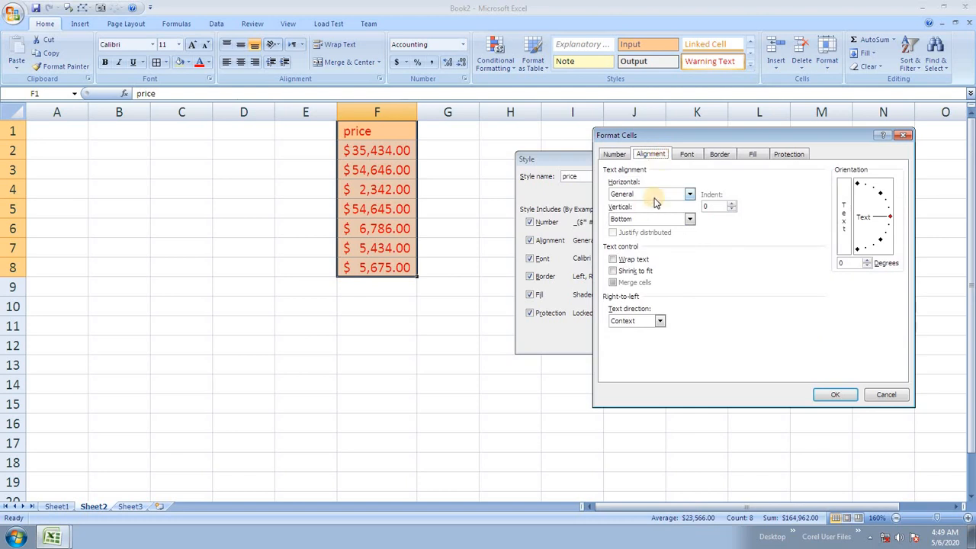
{"action": "left_click", "coordinate": [653, 195]}
{"action": "left_click", "coordinate": [657, 220]}
{"action": "left_click", "coordinate": [642, 272]}
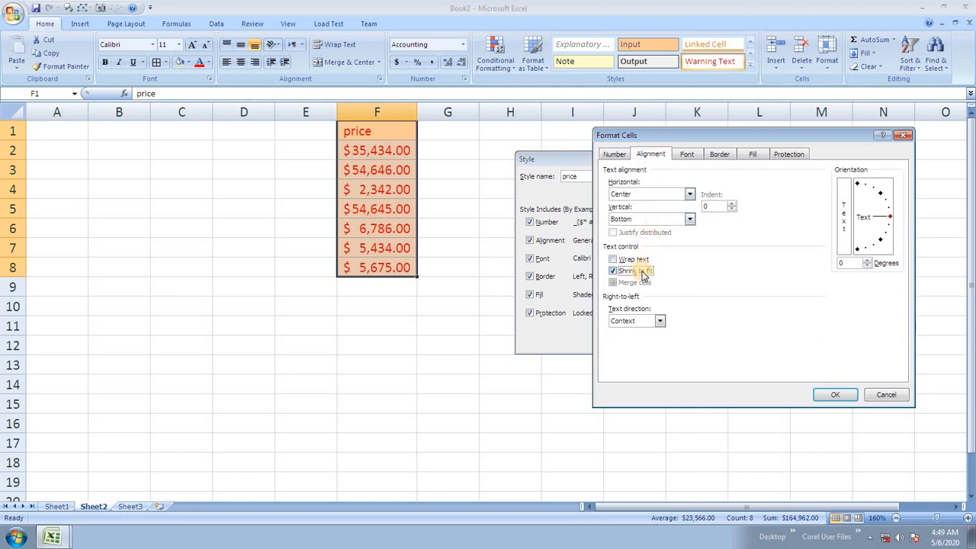
Step: Set the price style's font to light blue, size 12
{"action": "left_click", "coordinate": [689, 154]}
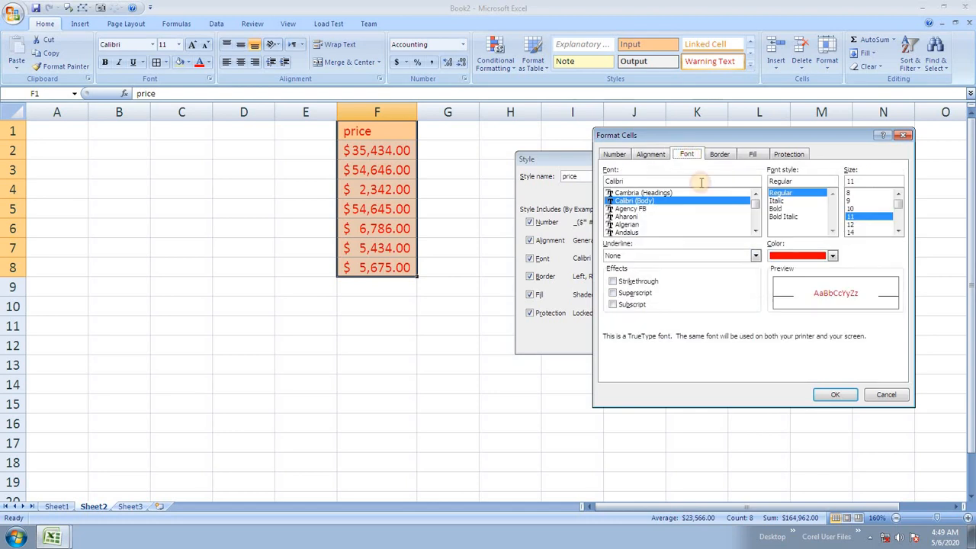
{"action": "left_click", "coordinate": [831, 256]}
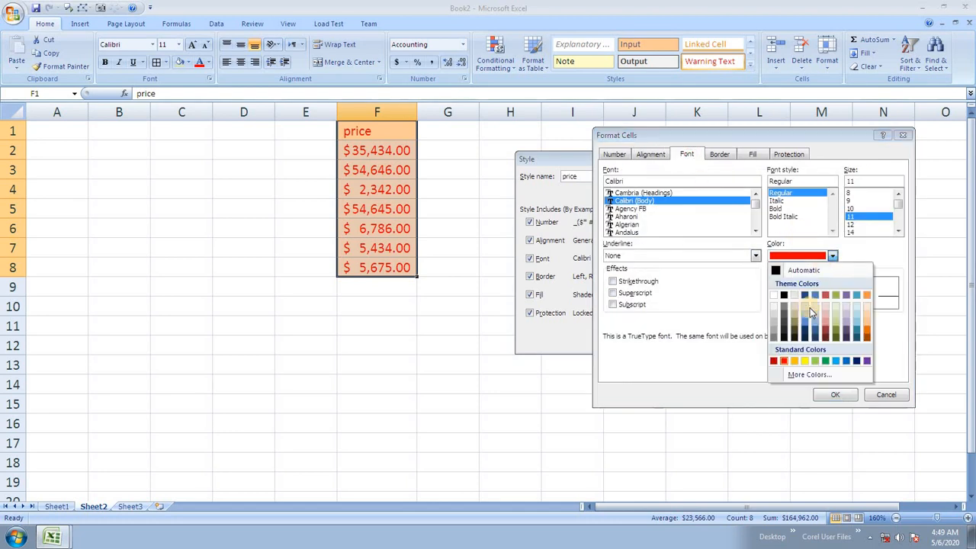
{"action": "left_click", "coordinate": [835, 361]}
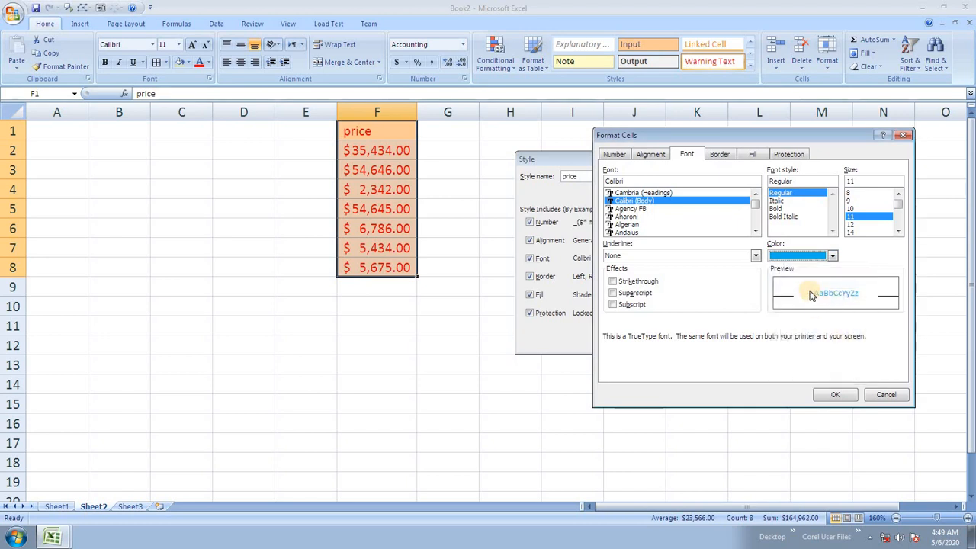
{"action": "left_click", "coordinate": [853, 225]}
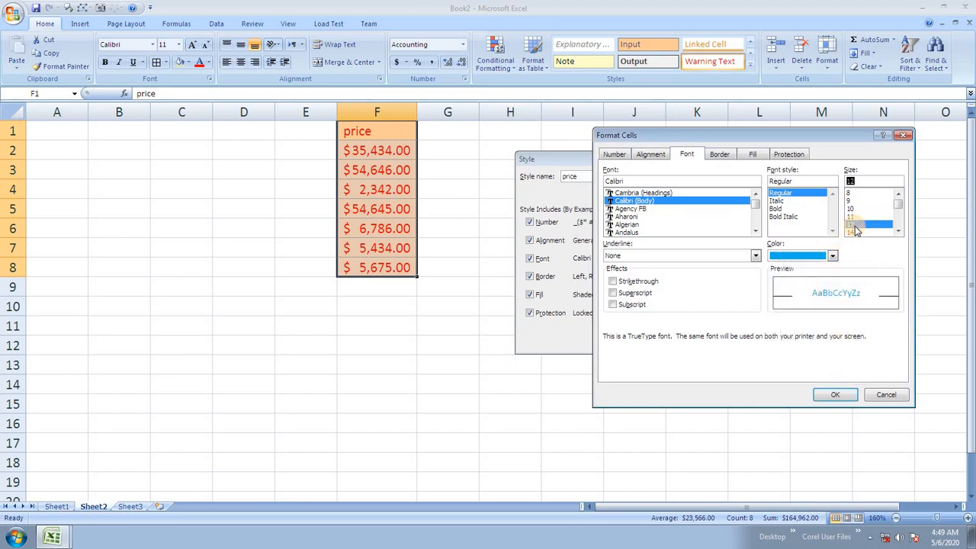
Step: Give the price style a red outline border
{"action": "left_click", "coordinate": [719, 154]}
{"action": "left_click", "coordinate": [766, 192]}
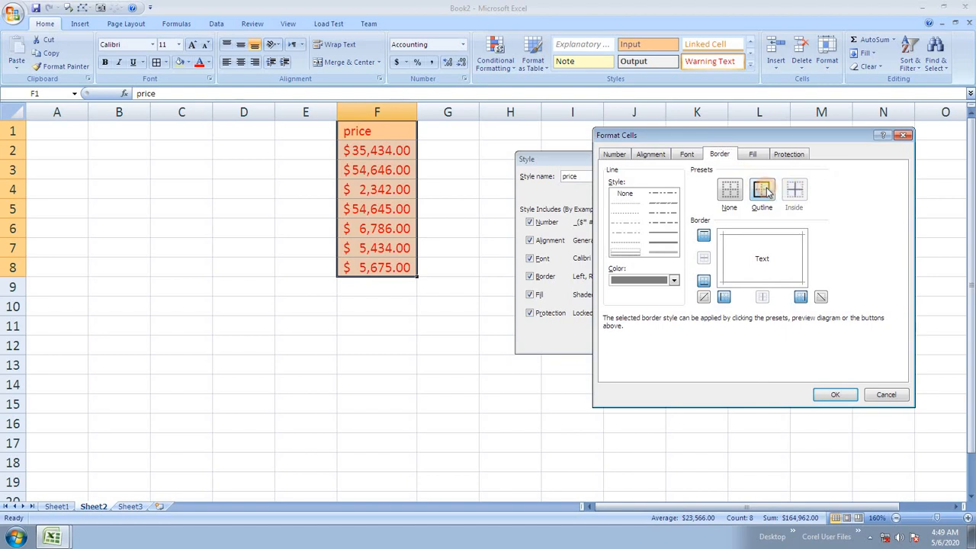
{"action": "left_click", "coordinate": [673, 280]}
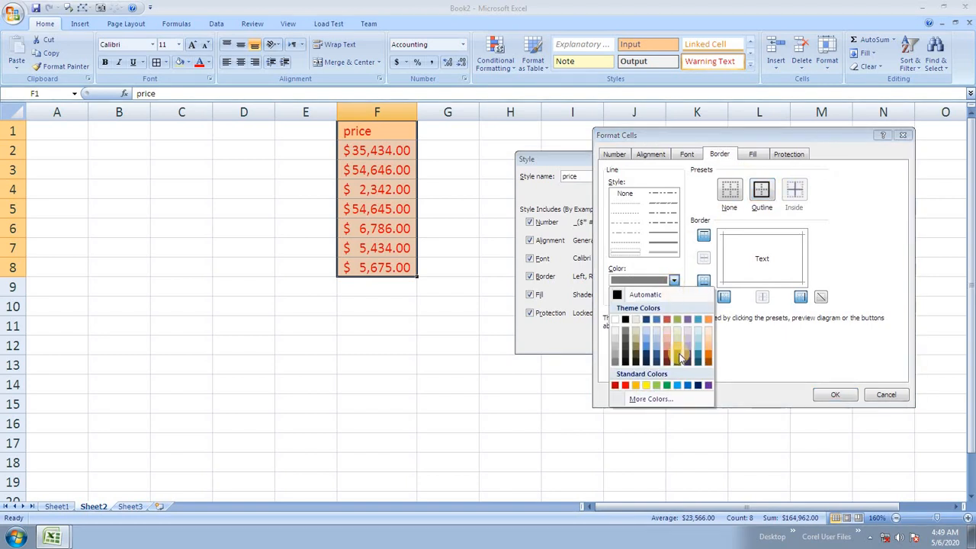
{"action": "left_click", "coordinate": [625, 385]}
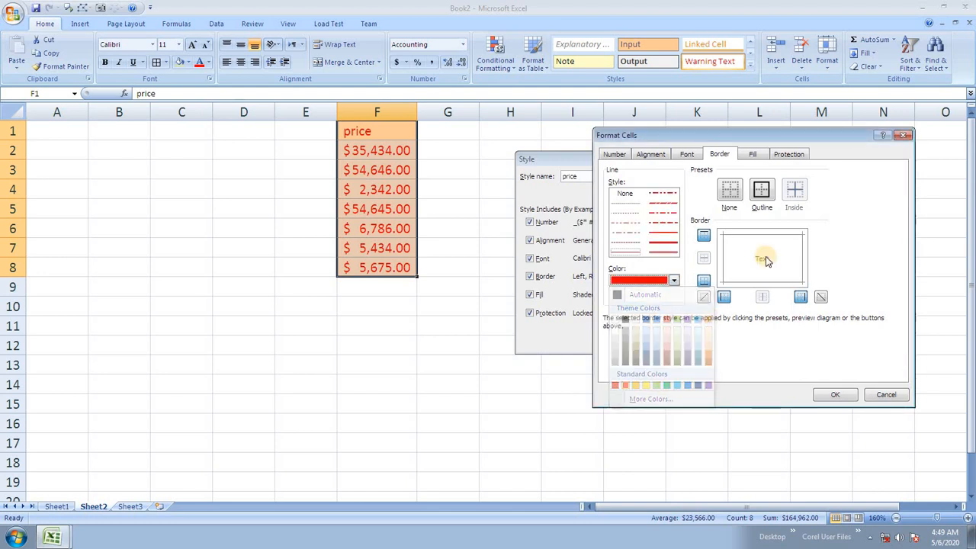
{"action": "left_click", "coordinate": [765, 192]}
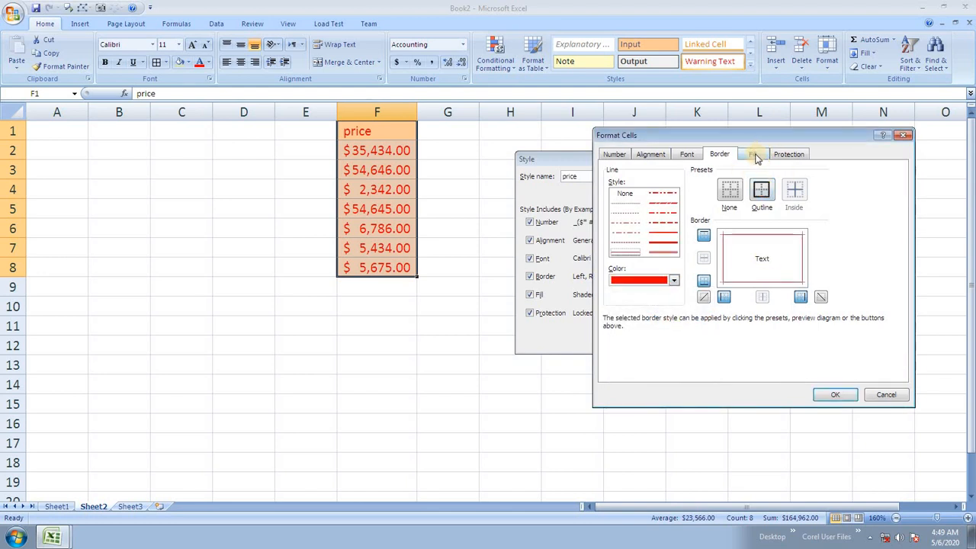
Step: Add a light green fill and save the finished price style
{"action": "left_click", "coordinate": [753, 155]}
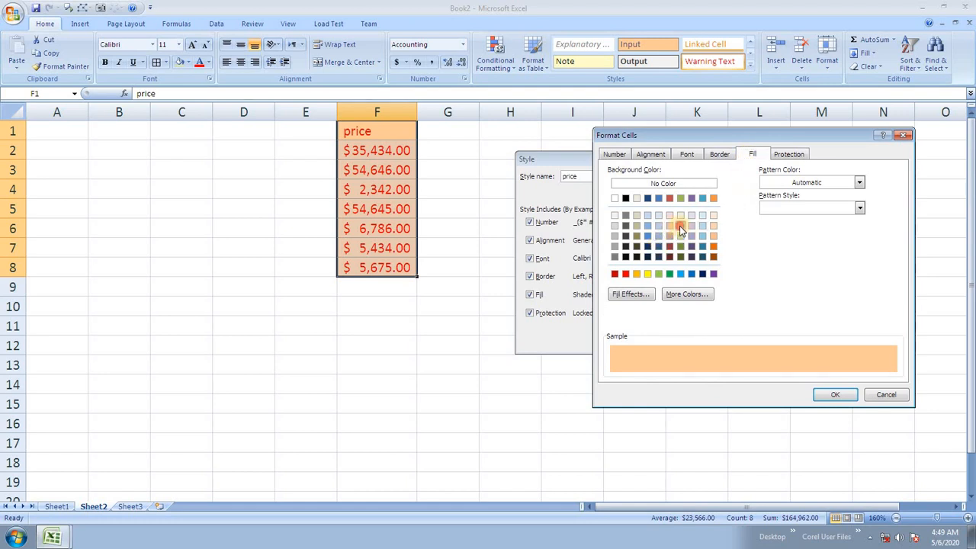
{"action": "left_click", "coordinate": [835, 394]}
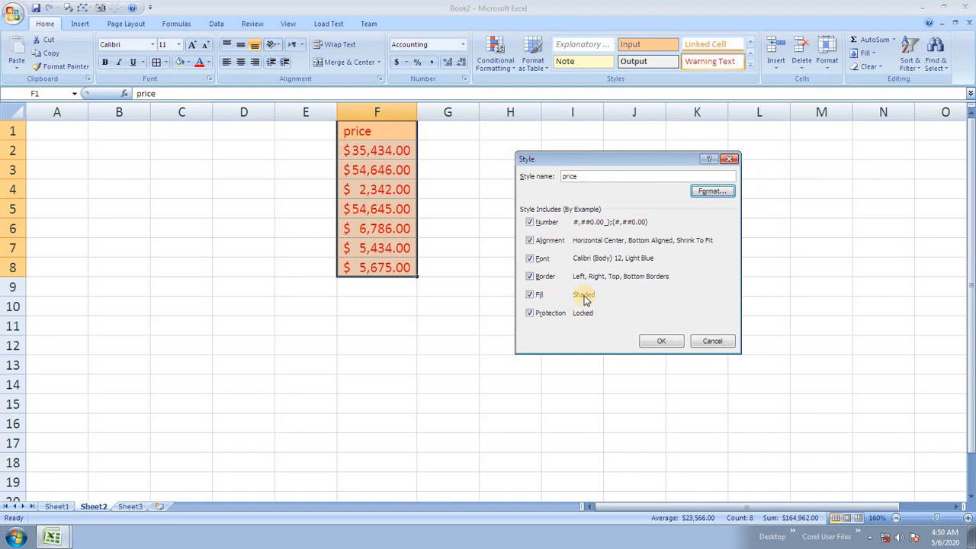
{"action": "left_click", "coordinate": [661, 342]}
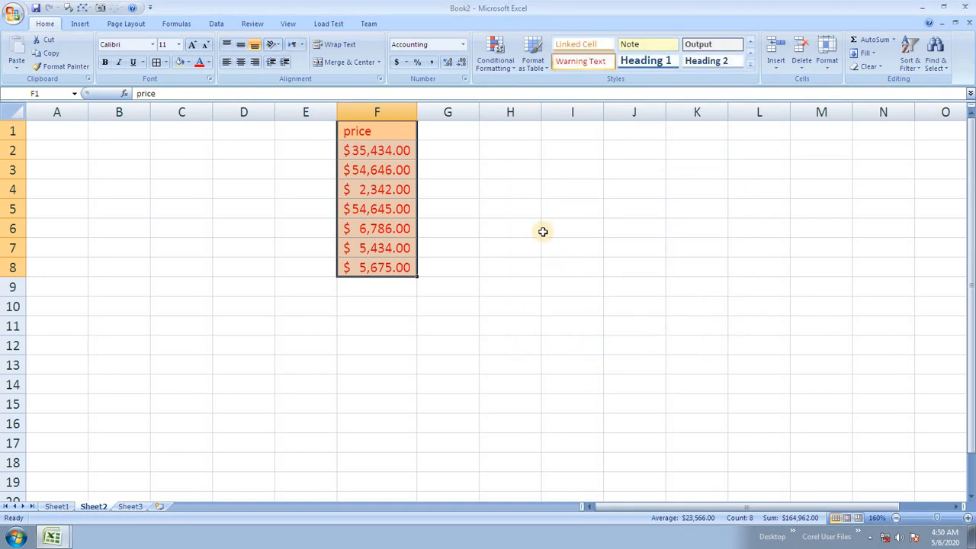
Step: Apply the price style to F1:F8 and enter 23,423,434,343 in F9
{"action": "left_click", "coordinate": [750, 67]}
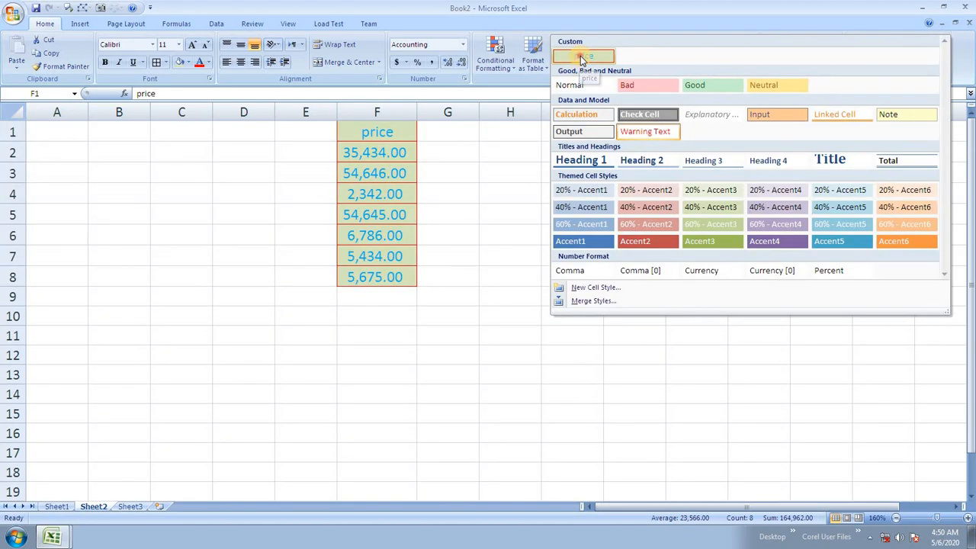
{"action": "left_click", "coordinate": [581, 58]}
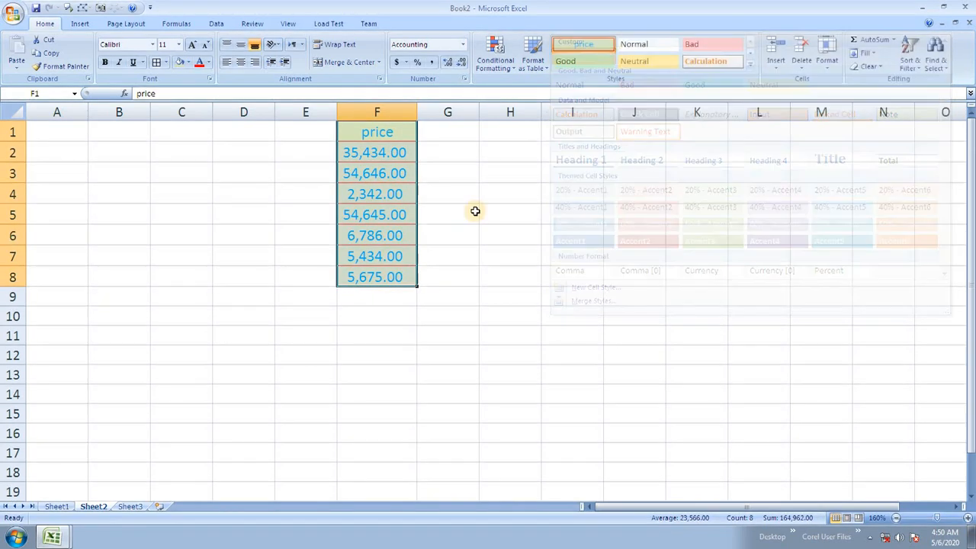
{"action": "left_click", "coordinate": [400, 277]}
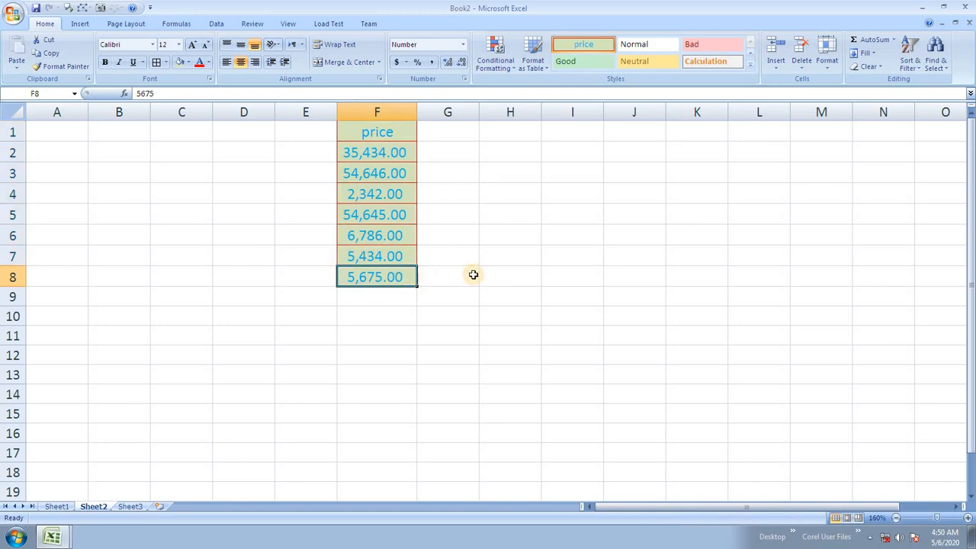
{"action": "key", "text": "Return"}
{"action": "type", "text": "23"}
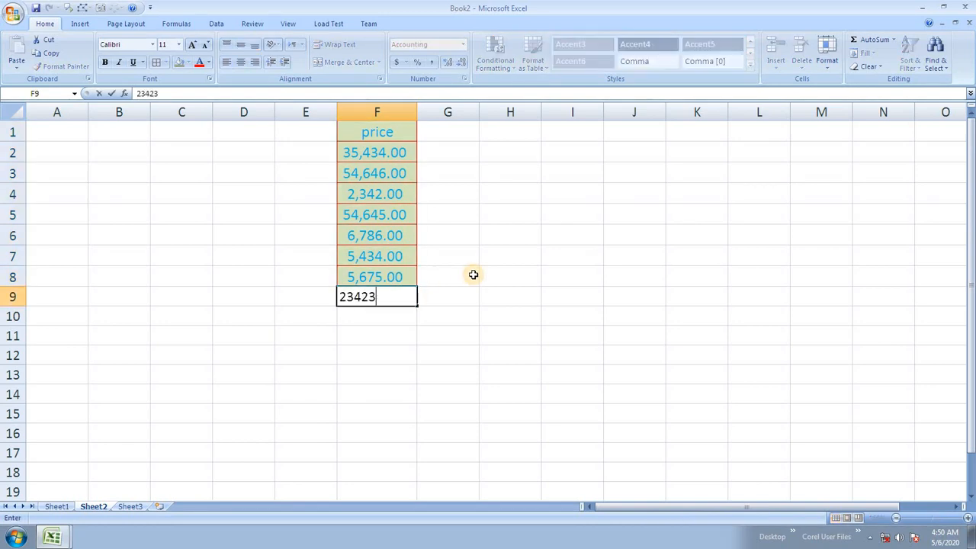
{"action": "type", "text": ",423,434,343"}
{"action": "key", "text": "Return"}
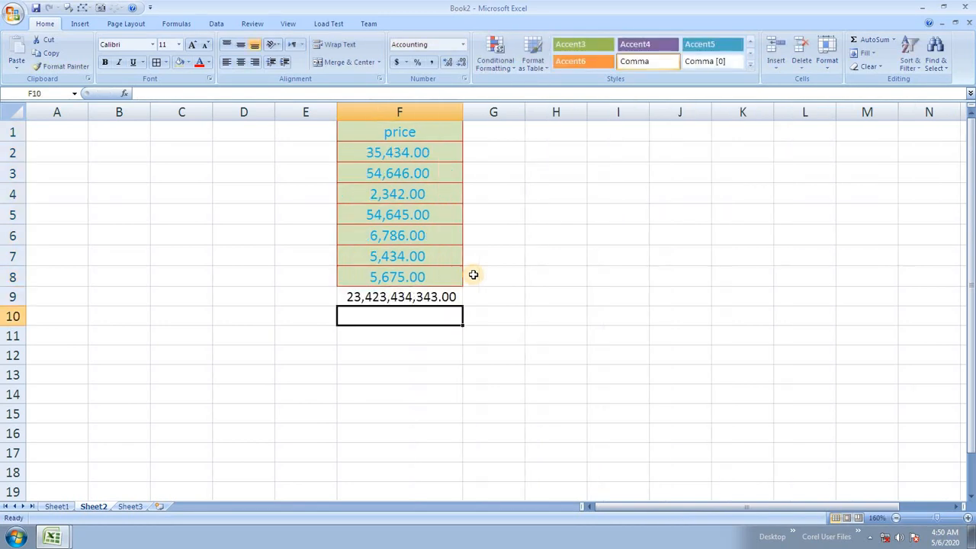
{"action": "key", "text": "Up"}
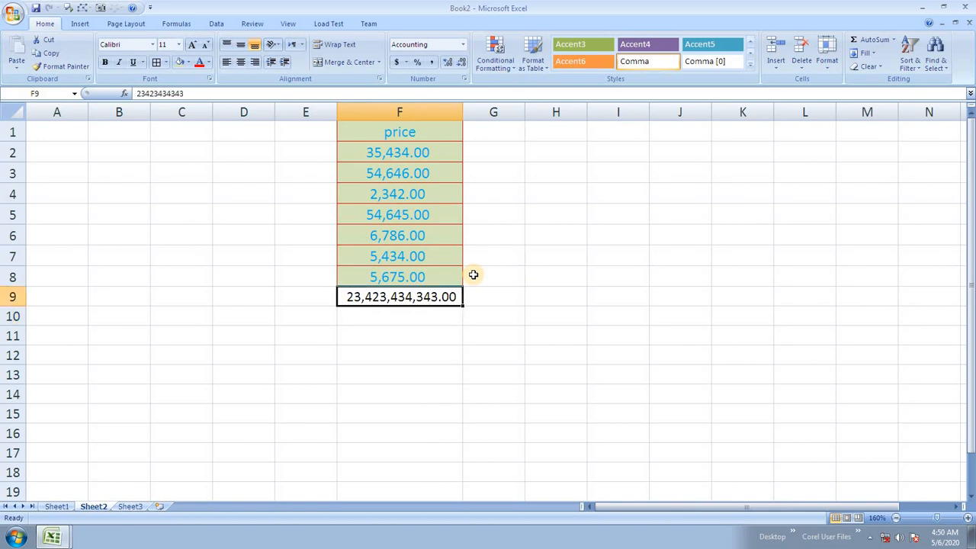
{"action": "key", "text": "Up"}
{"action": "key", "text": "Up"}
{"action": "key", "text": "Up"}
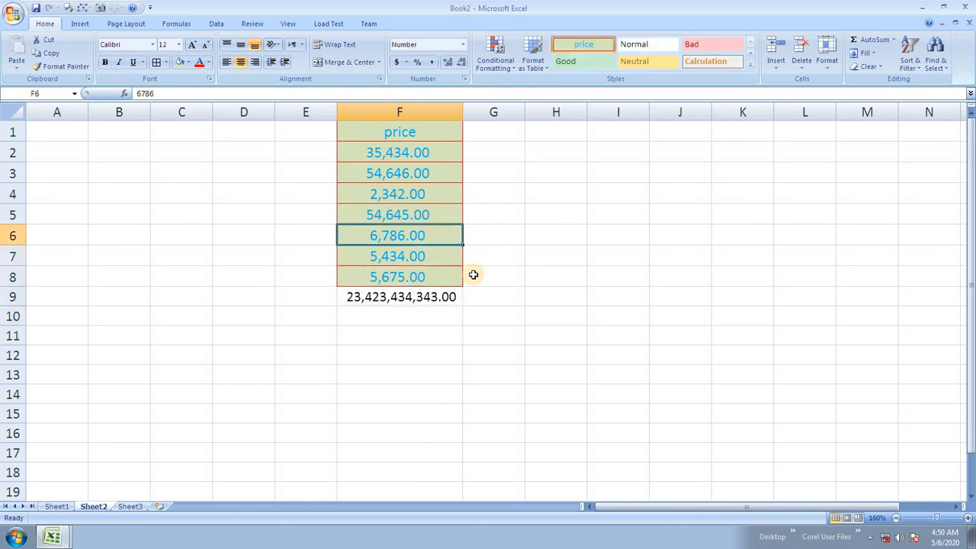
{"action": "type", "text": "54646464564456"}
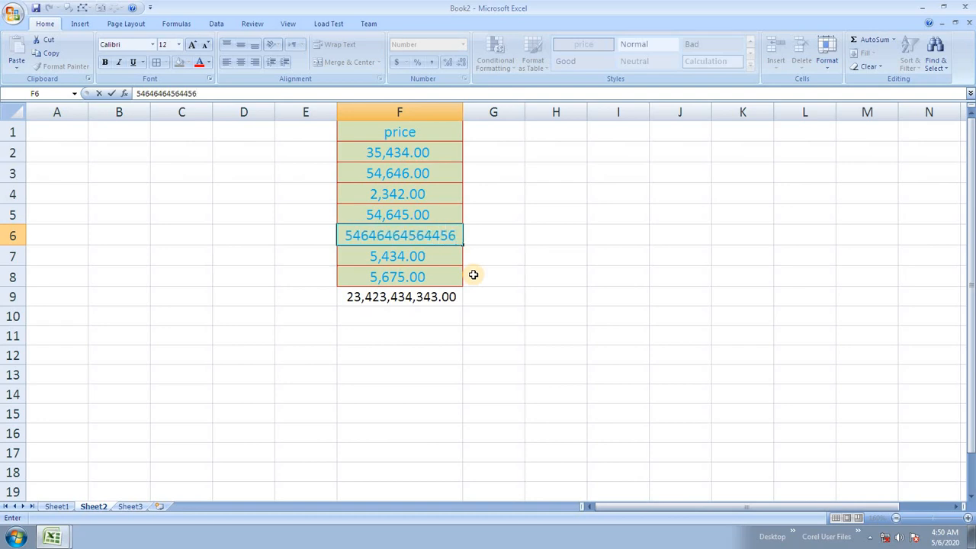
{"action": "key", "text": "Return"}
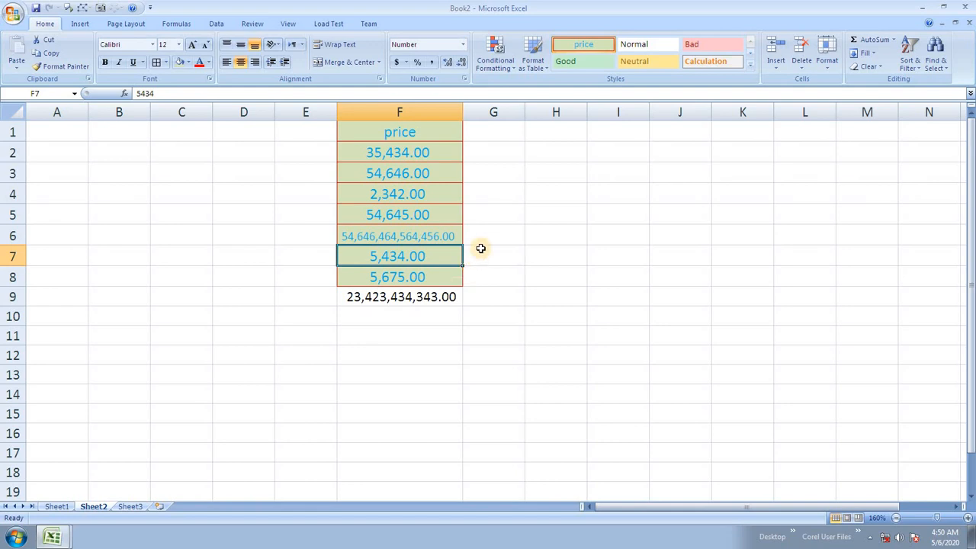
{"action": "left_click", "coordinate": [420, 296]}
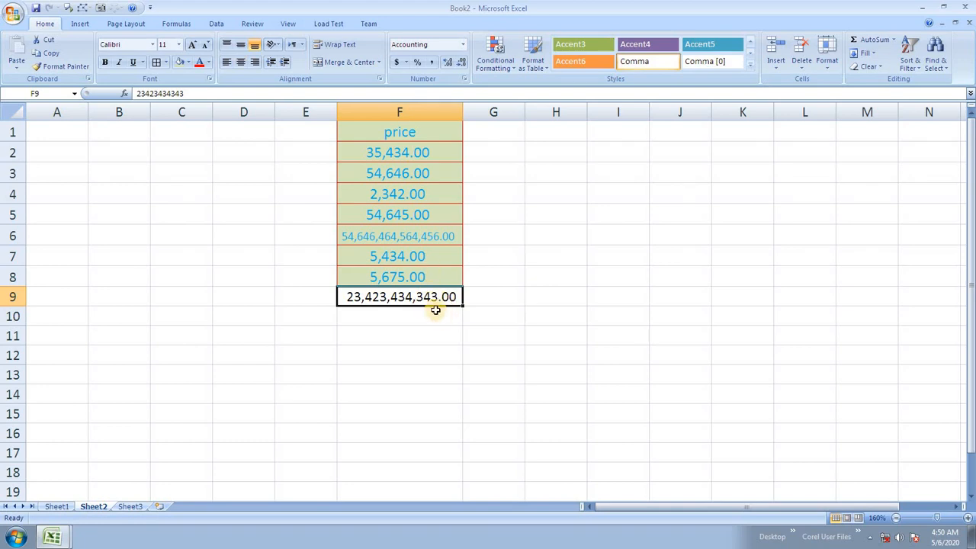
Step: Apply the custom price style to the total in F9
{"action": "key", "text": "Return"}
{"action": "left_click", "coordinate": [435, 291]}
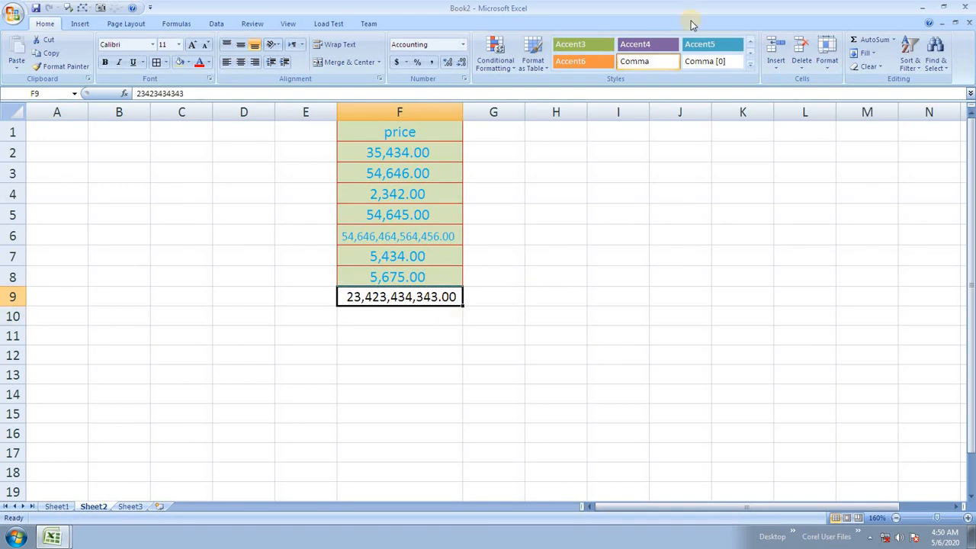
{"action": "left_click", "coordinate": [750, 64]}
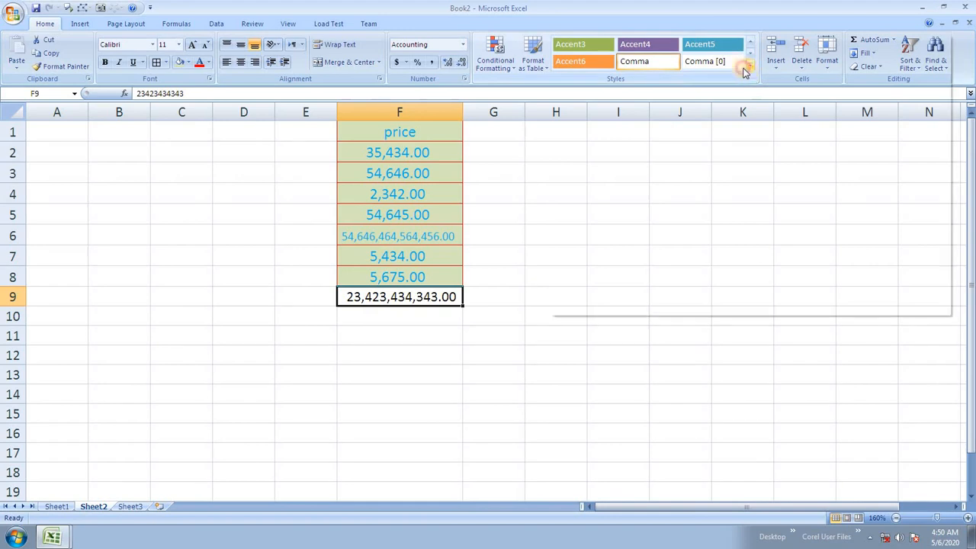
{"action": "left_click", "coordinate": [584, 56]}
{"action": "left_click", "coordinate": [563, 275]}
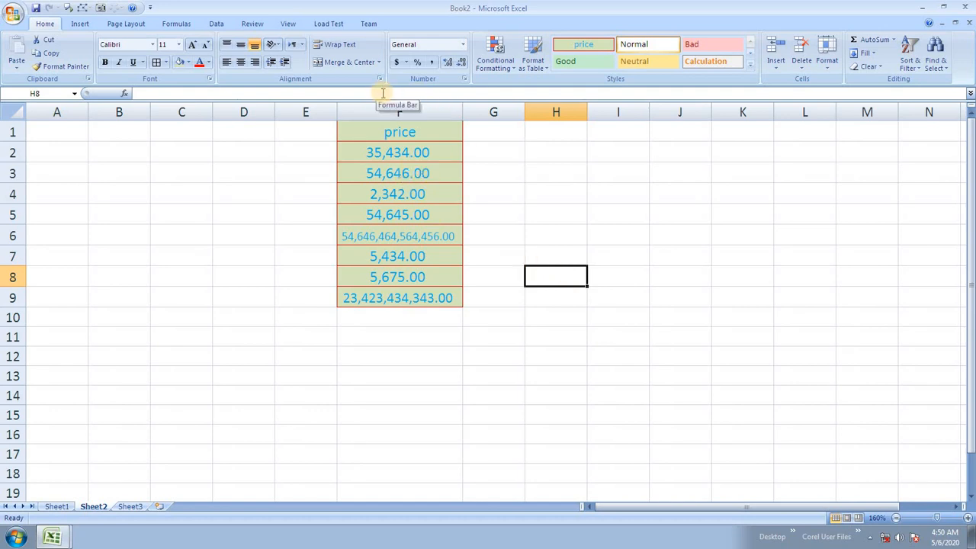
Step: Look over cell F2 and the empty cells G10 and G2, then start saving
{"action": "left_click", "coordinate": [404, 155]}
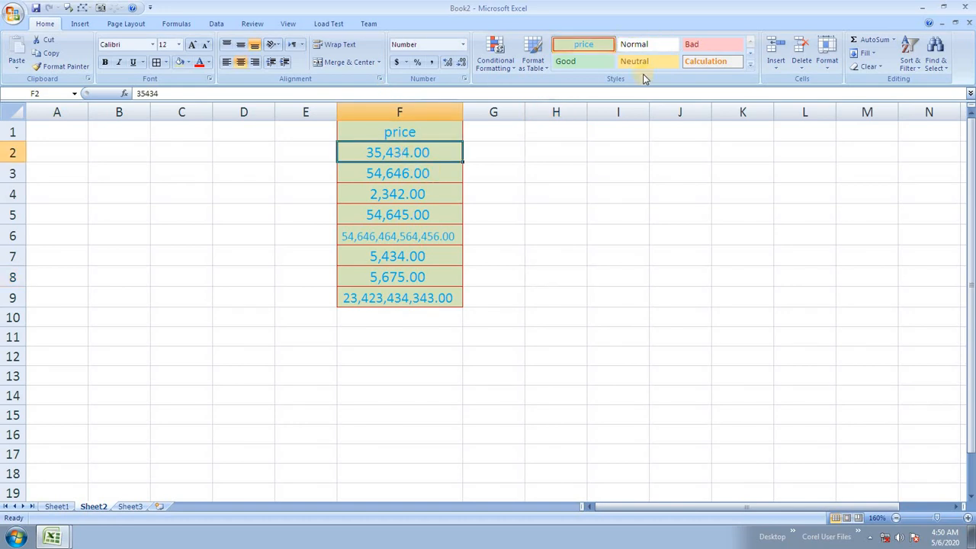
{"action": "left_click", "coordinate": [751, 67]}
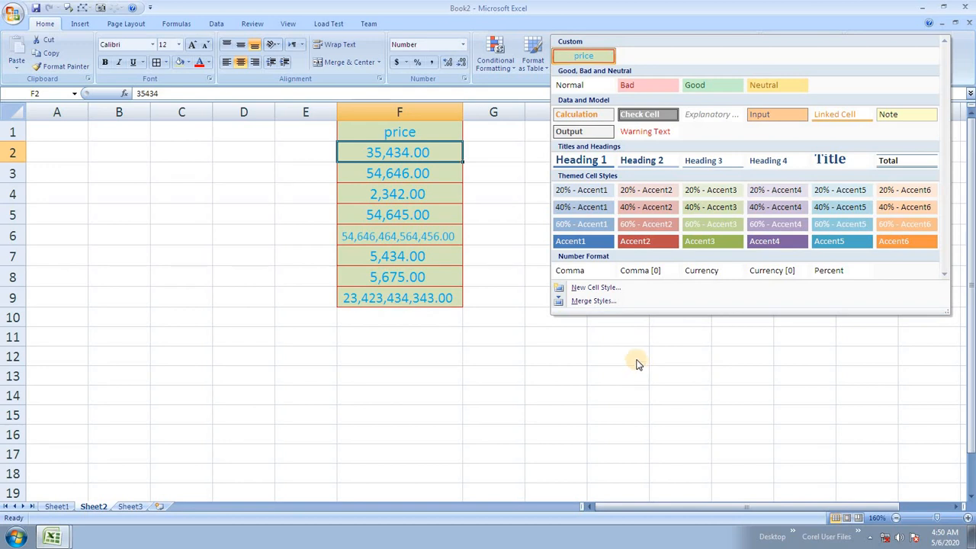
{"action": "left_click", "coordinate": [532, 340]}
{"action": "left_click", "coordinate": [516, 322]}
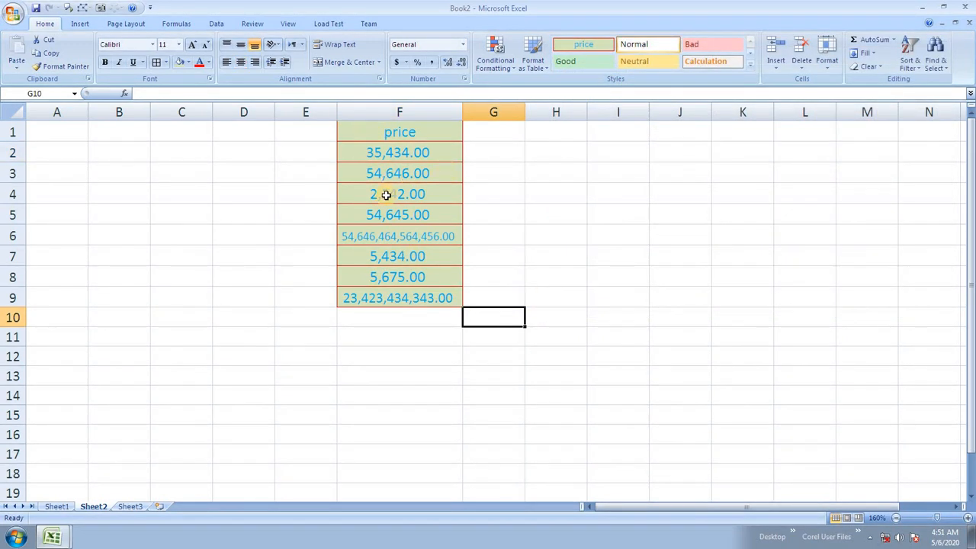
{"action": "left_click", "coordinate": [512, 160]}
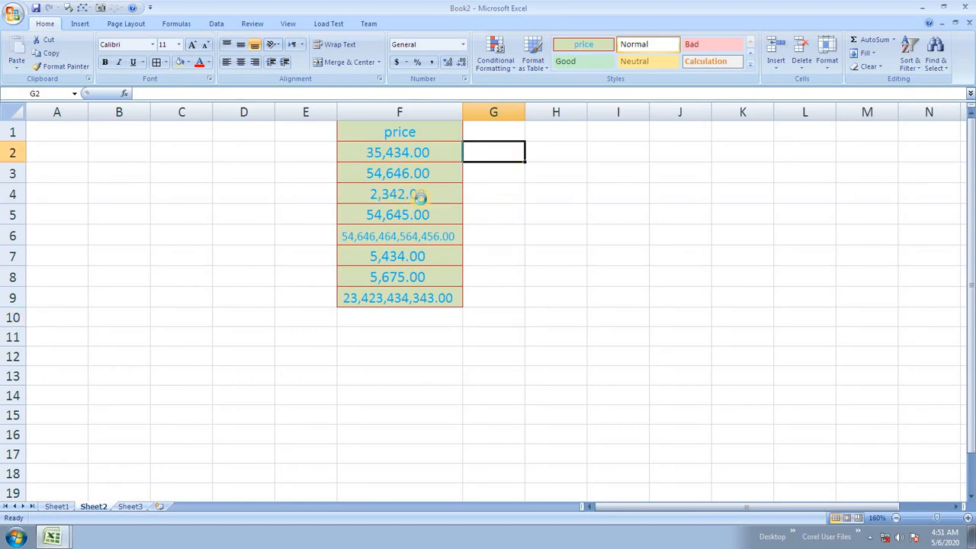
{"action": "key", "text": "ctrl+s"}
Step: Save the workbook on the Desktop as pricefile
{"action": "left_click", "coordinate": [48, 112]}
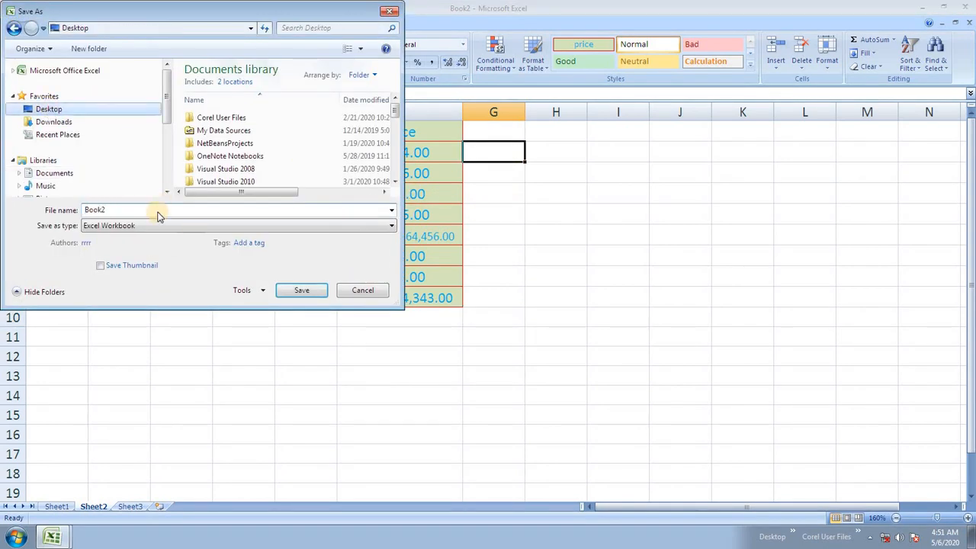
{"action": "type", "text": "pr"}
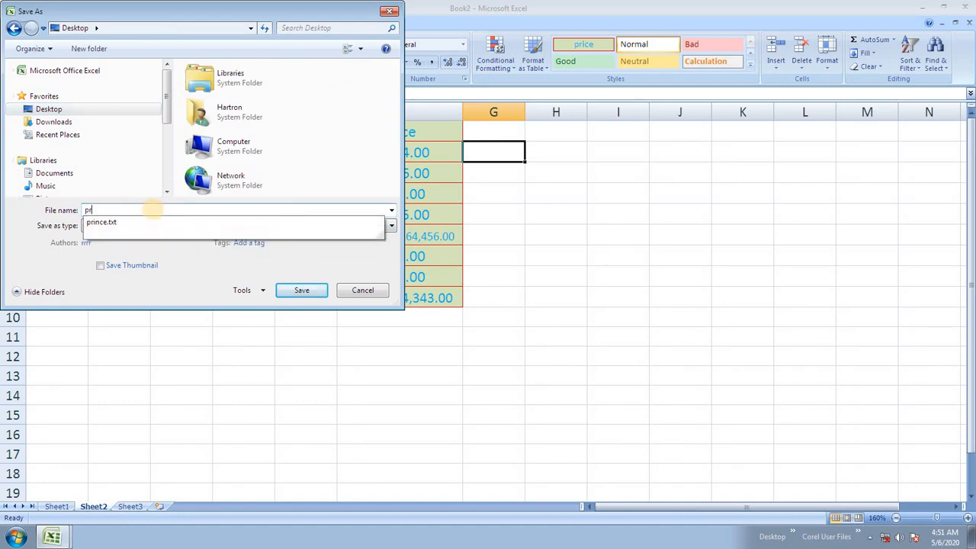
{"action": "type", "text": "icefile"}
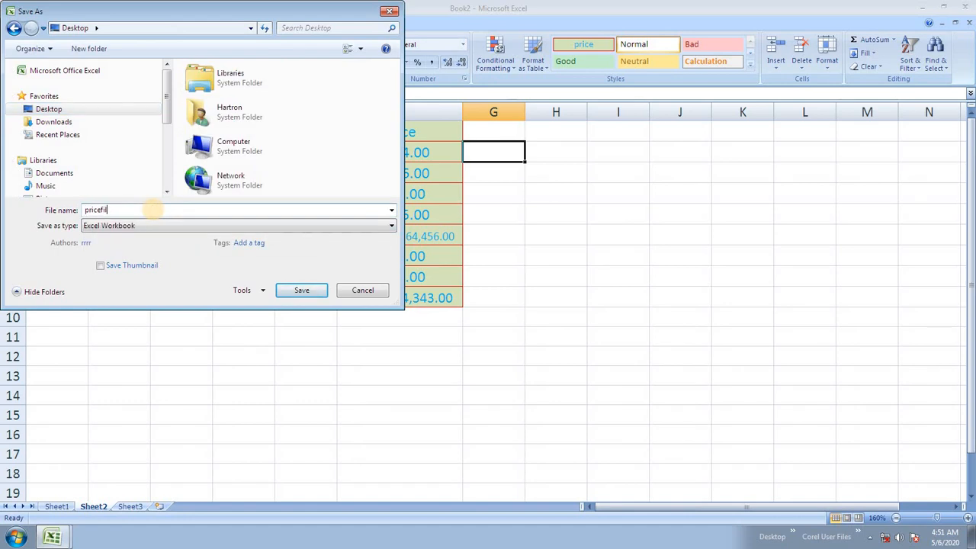
{"action": "left_click", "coordinate": [291, 288]}
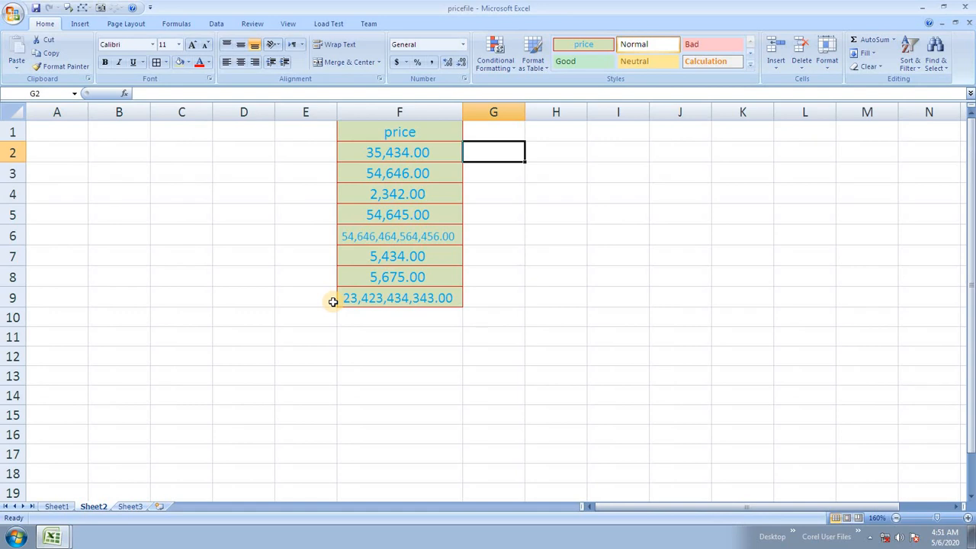
Step: Create a new blank workbook, Book3, then switch back to the pricefile window
{"action": "left_click", "coordinate": [13, 13]}
{"action": "left_click", "coordinate": [32, 35]}
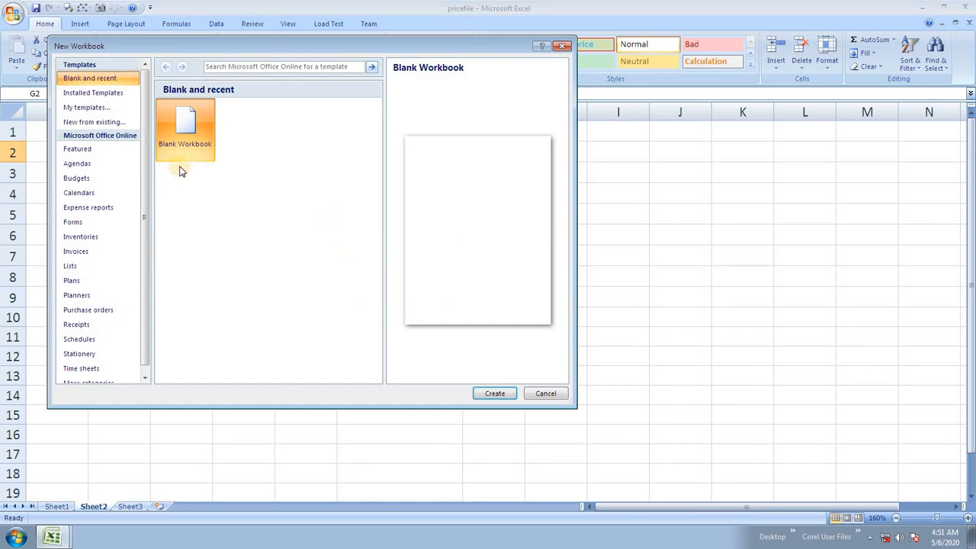
{"action": "left_click", "coordinate": [495, 392]}
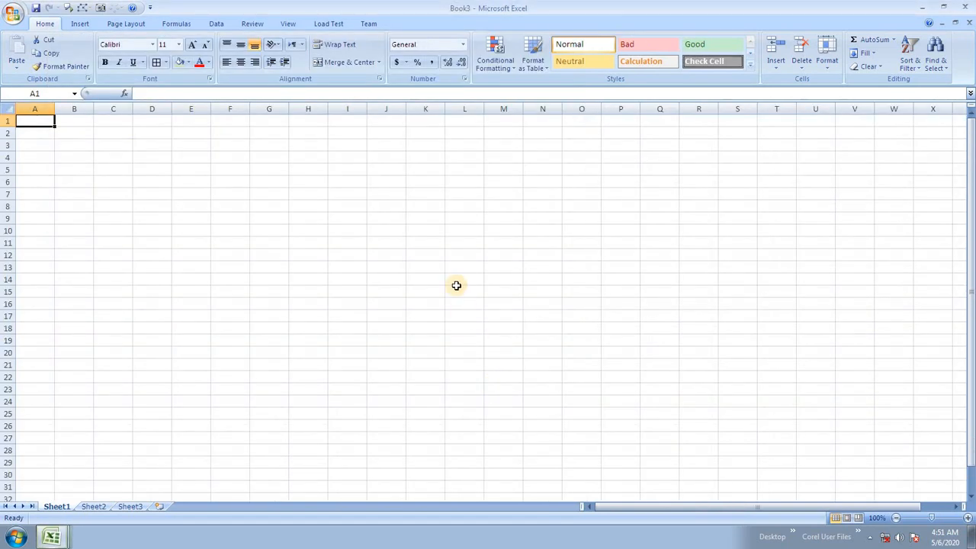
{"action": "left_click", "coordinate": [419, 204]}
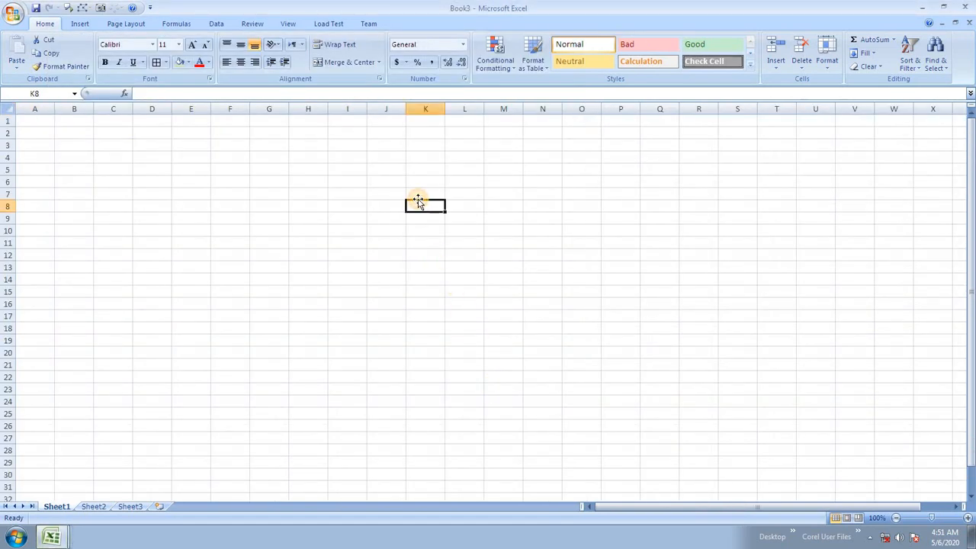
{"action": "left_click", "coordinate": [60, 536]}
{"action": "left_click", "coordinate": [58, 492]}
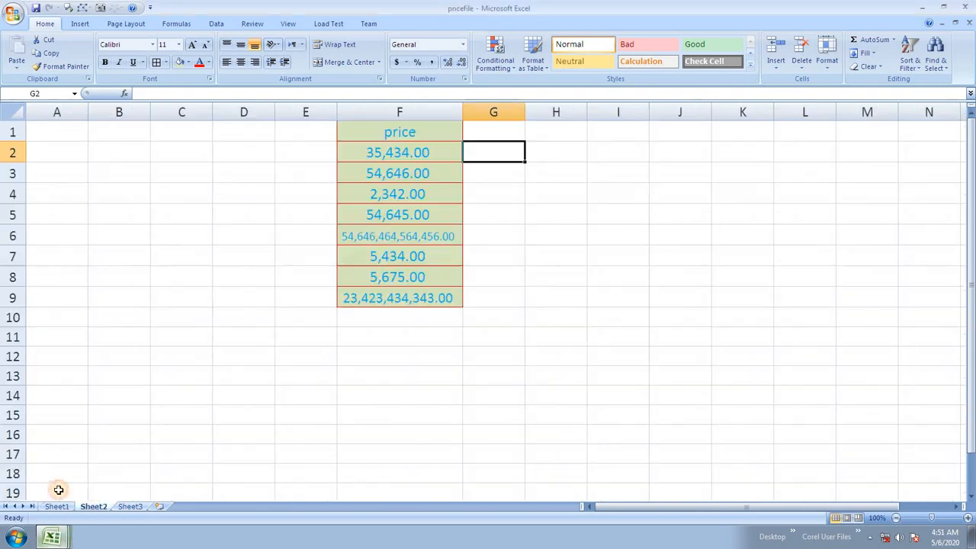
Step: Close pricefile and enter the heading 'price' in Book3's cell M1
{"action": "left_click", "coordinate": [966, 7]}
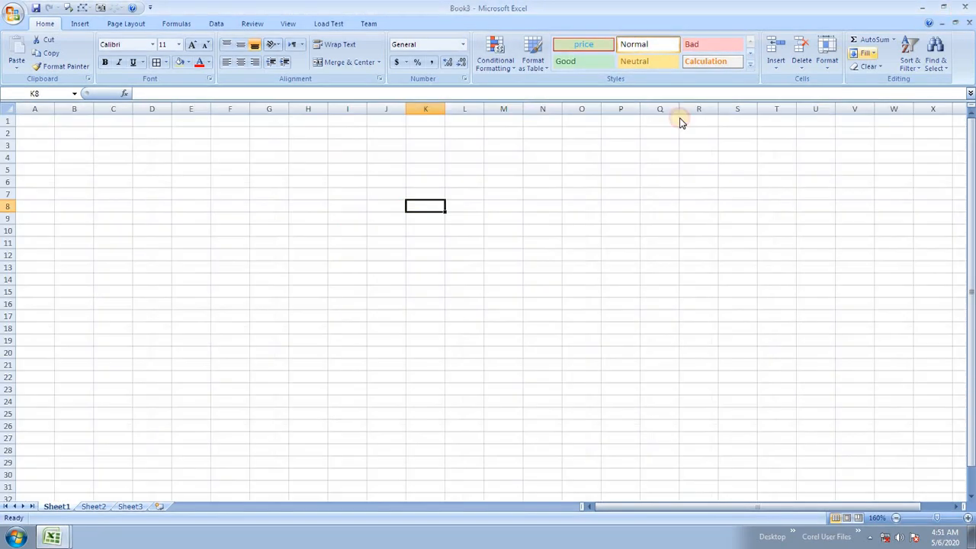
{"action": "left_click", "coordinate": [435, 265]}
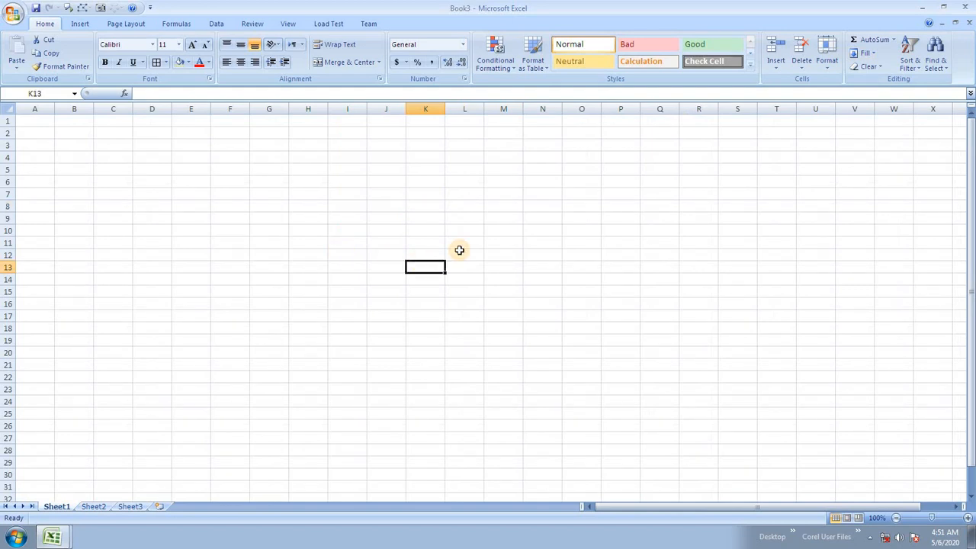
{"action": "left_click", "coordinate": [491, 169]}
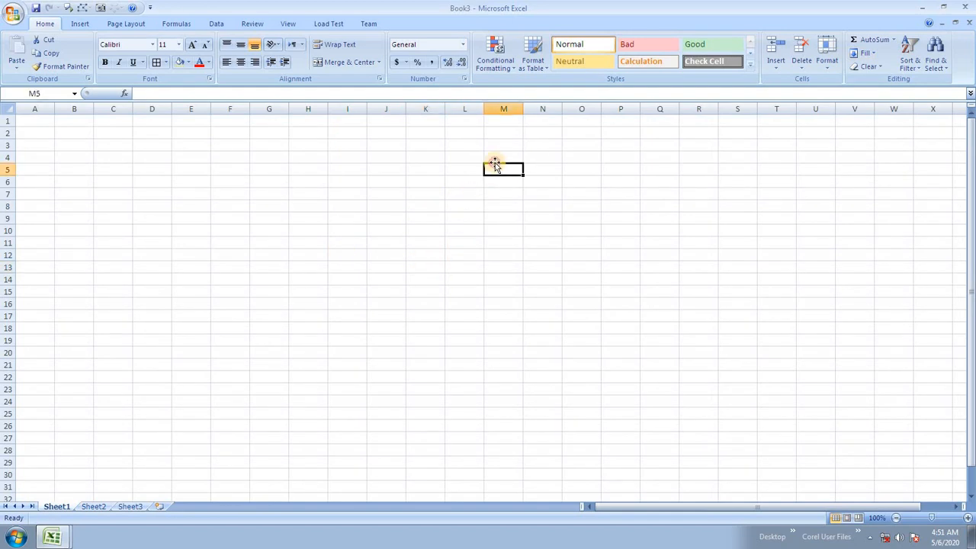
{"action": "left_click", "coordinate": [504, 122]}
{"action": "type", "text": "rice"}
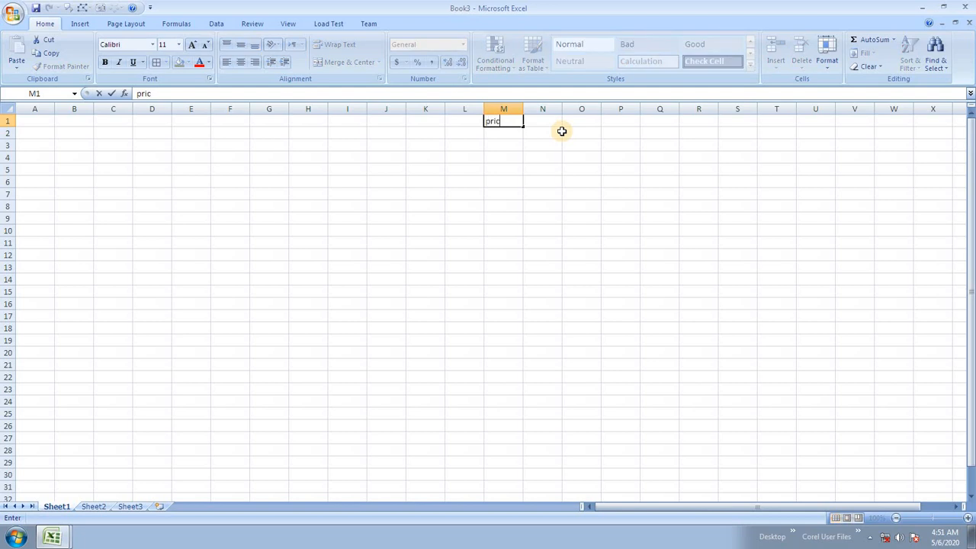
{"action": "key", "text": "Return"}
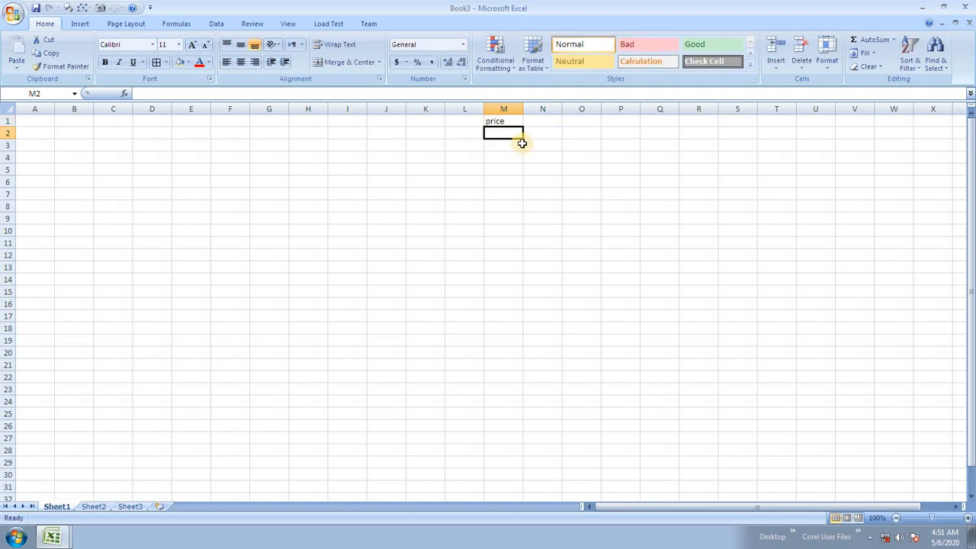
Step: Enter 234, 54, 354234234, 345345, 567, 567, 45, 345, 35, 23, 423, 456, 7, 567 into M2:M15
{"action": "type", "text": "234"}
{"action": "key", "text": "Return"}
{"action": "type", "text": "54"}
{"action": "key", "text": "Return"}
{"action": "type", "text": "354234234"}
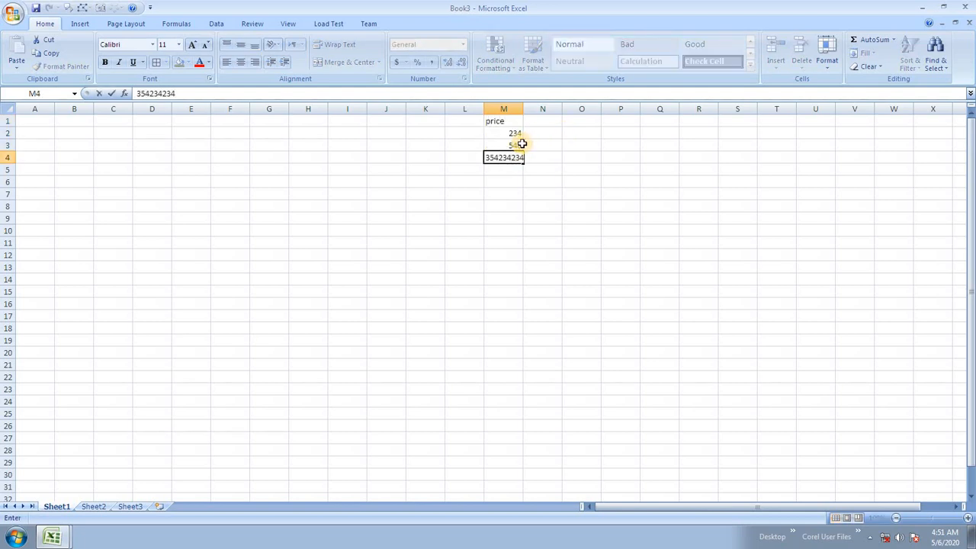
{"action": "key", "text": "Return"}
{"action": "type", "text": "345345"}
{"action": "key", "text": "Return"}
{"action": "type", "text": "5"}
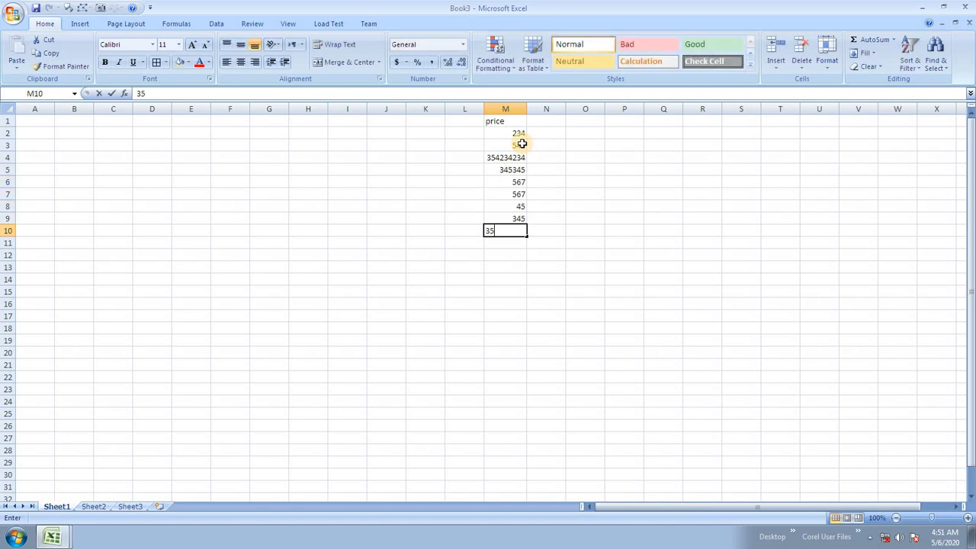
{"action": "type", "text": "67 567 45 345 35 23 423 456 7 567"}
{"action": "key", "text": "Return"}
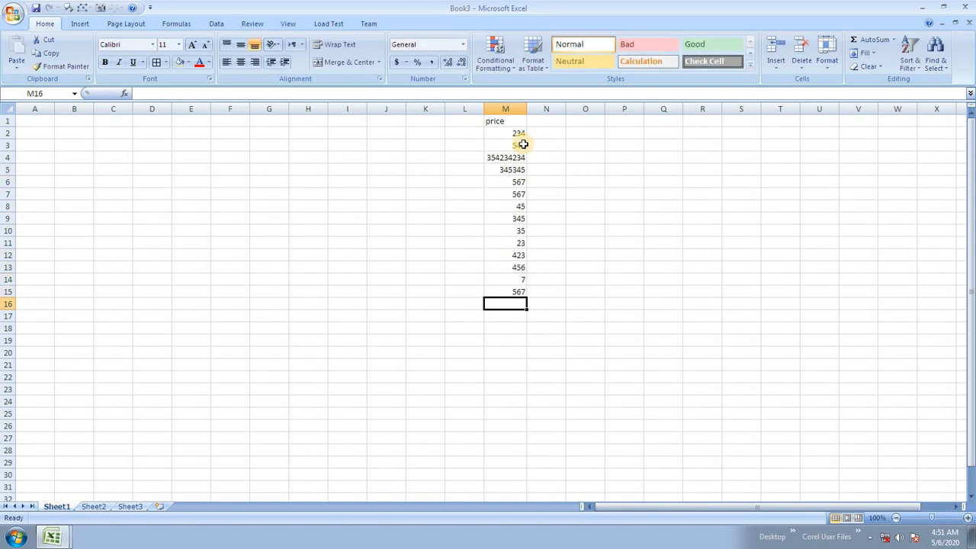
{"action": "left_click", "coordinate": [554, 196]}
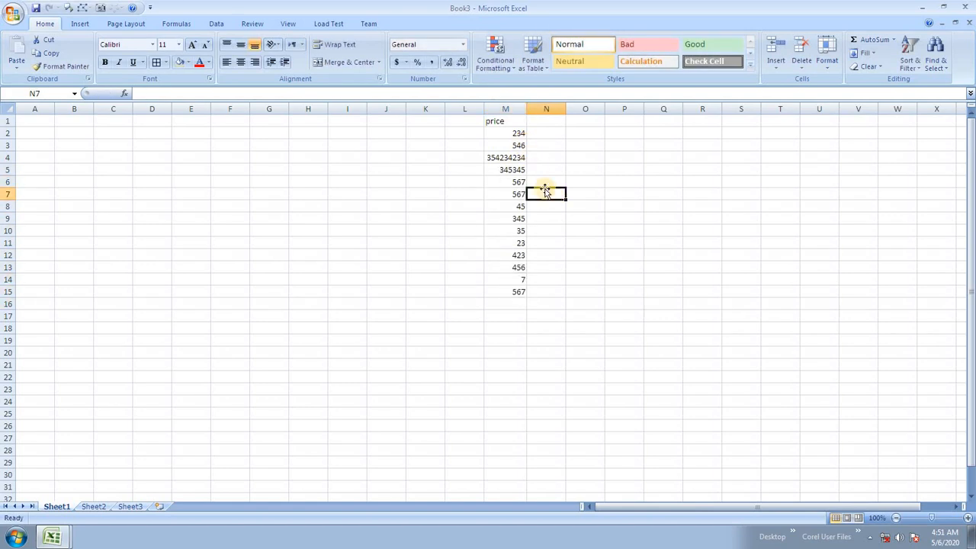
Step: Select M1:M15 and open Merge Styles, but cancel since only Book1 is offered
{"action": "left_click_drag", "start_coordinate": [511, 121], "coordinate": [501, 285]}
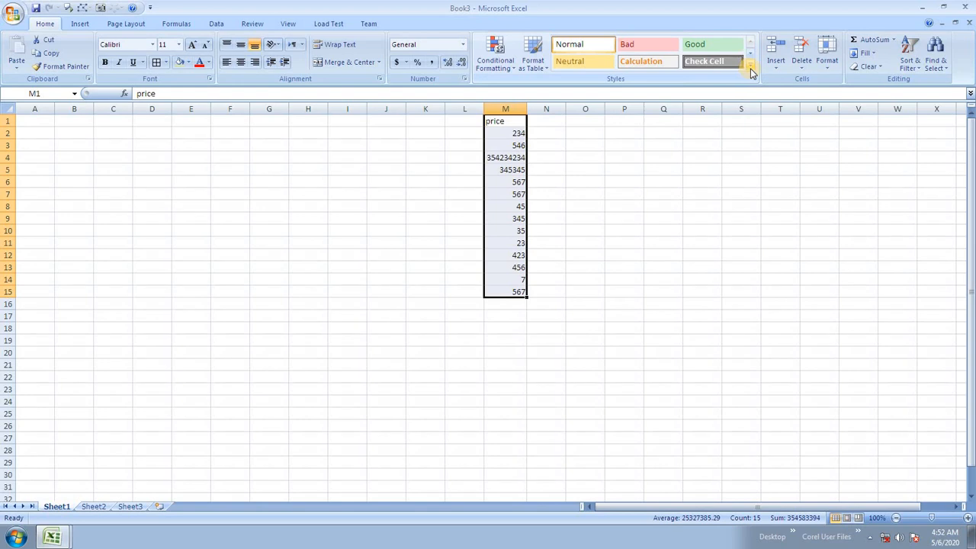
{"action": "left_click", "coordinate": [752, 68]}
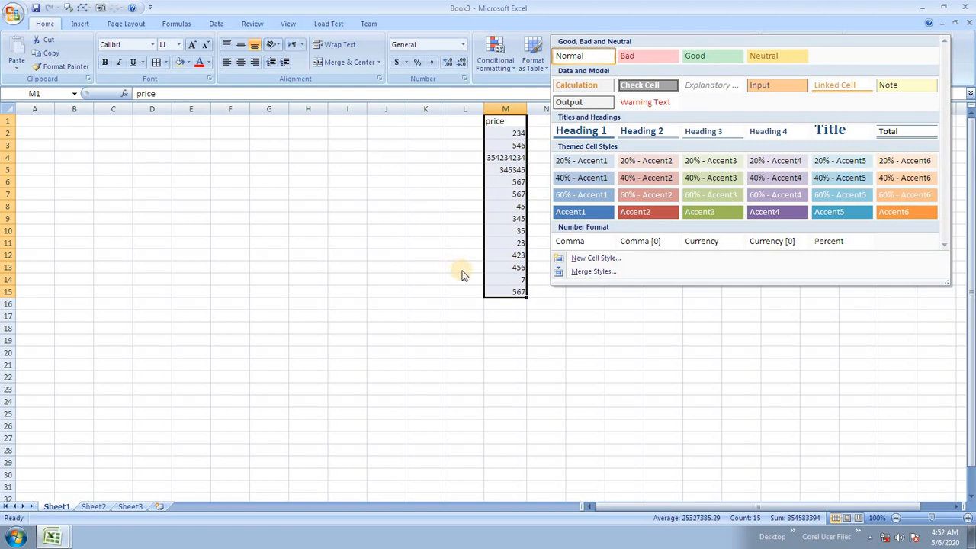
{"action": "left_click", "coordinate": [588, 271]}
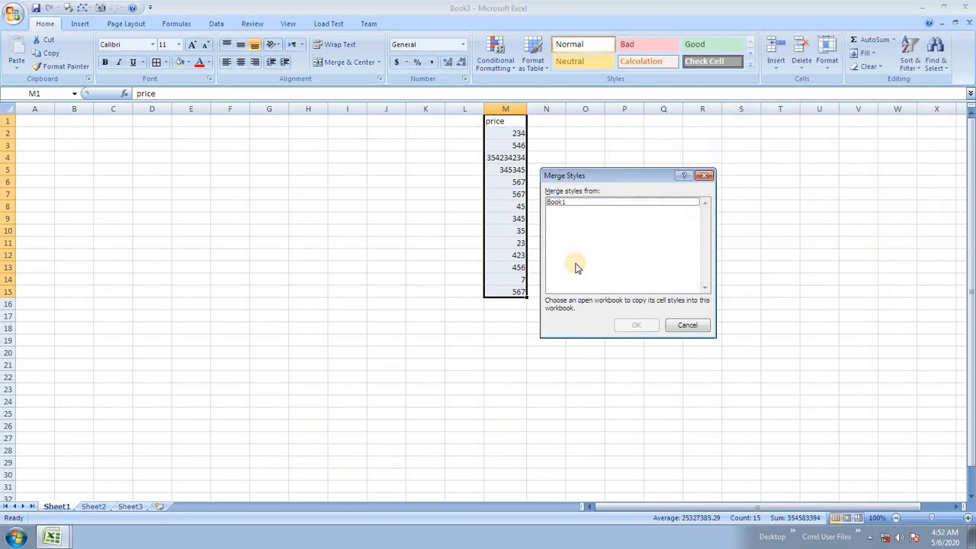
{"action": "left_click", "coordinate": [572, 203]}
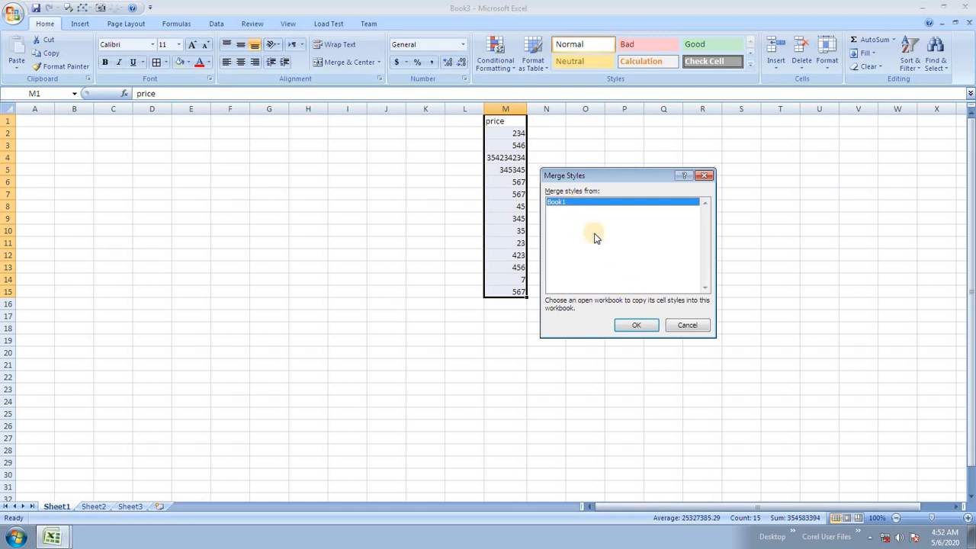
{"action": "left_click", "coordinate": [688, 325]}
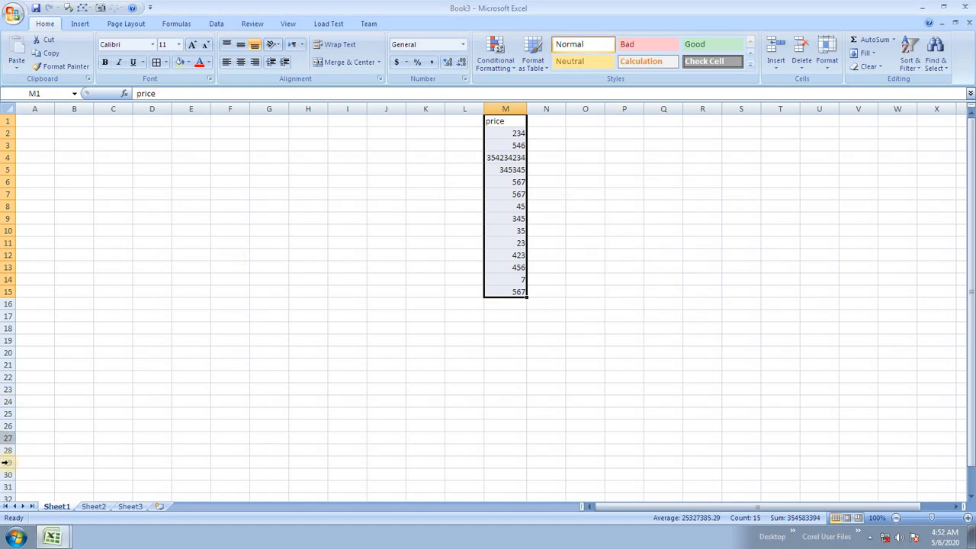
Step: Open pricefile from the desktop, then return to the Book3 window
{"action": "left_click", "coordinate": [921, 7]}
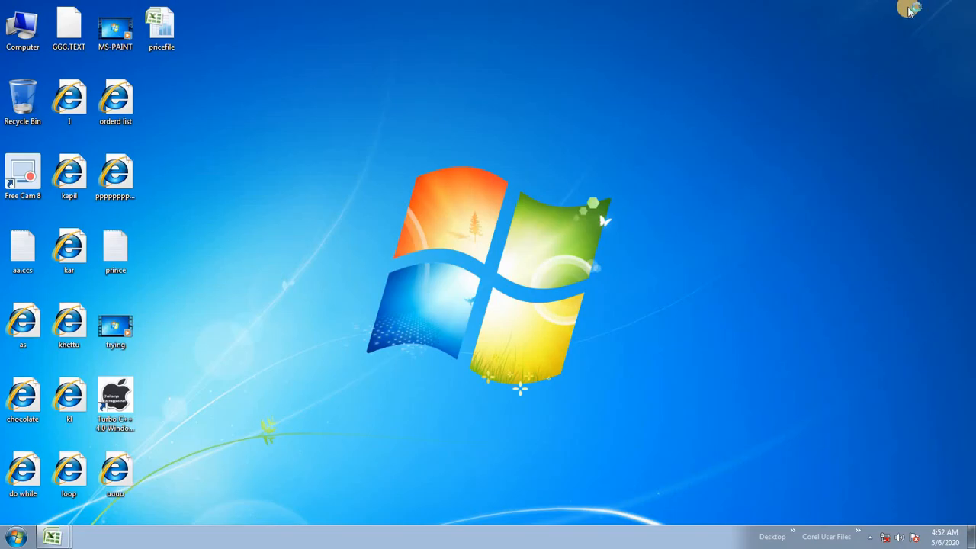
{"action": "double_click", "coordinate": [168, 34]}
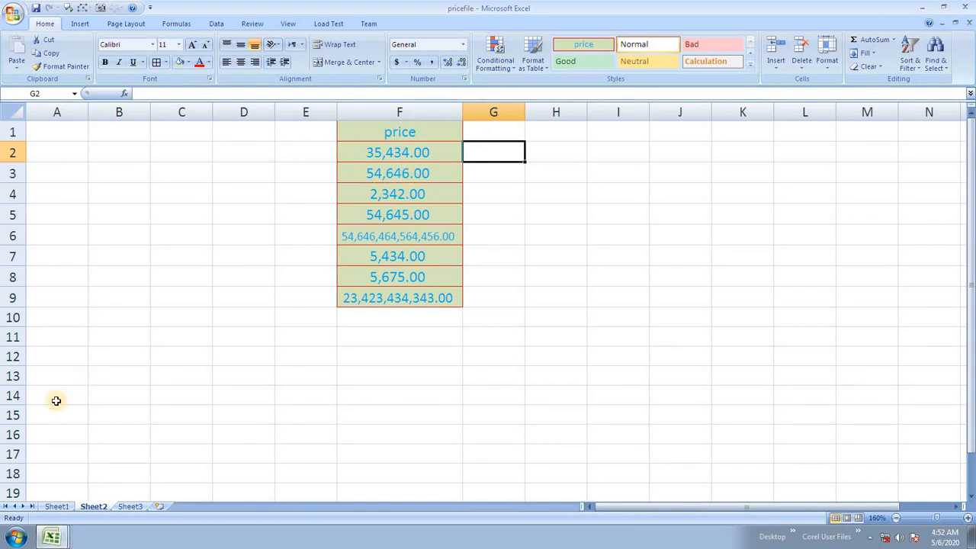
{"action": "left_click", "coordinate": [56, 539]}
{"action": "left_click", "coordinate": [61, 489]}
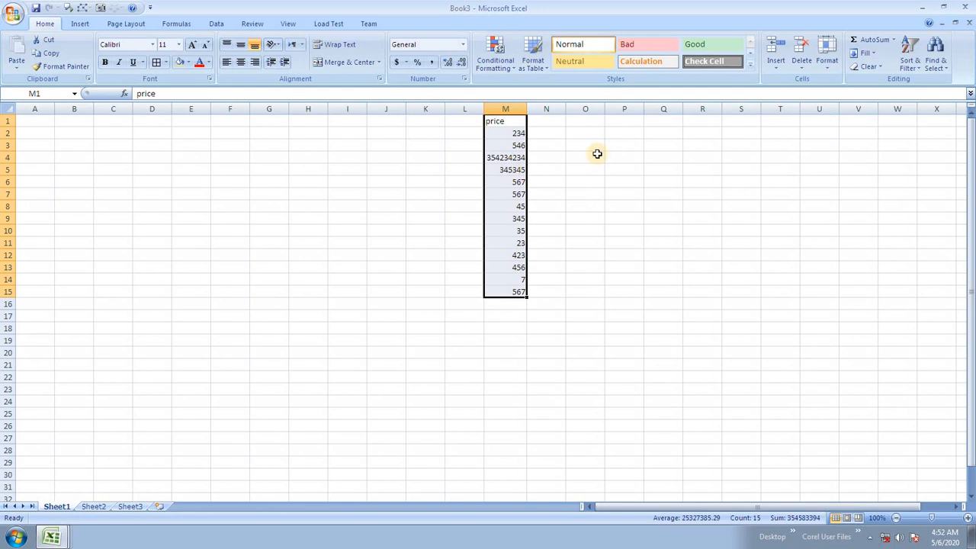
Step: Merge styles from pricefile.xlsx into Book3 and apply the price style to column M
{"action": "left_click", "coordinate": [750, 64]}
{"action": "left_click", "coordinate": [621, 274]}
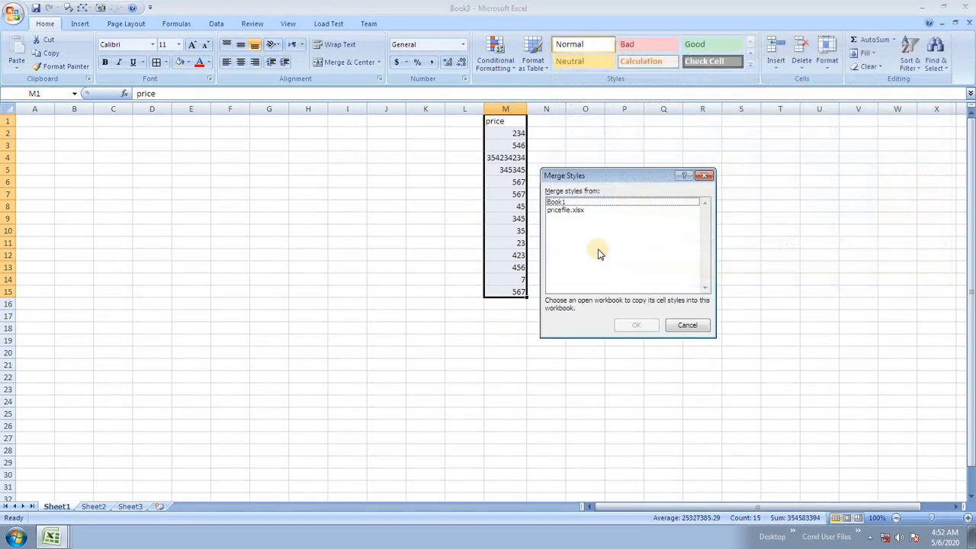
{"action": "left_click", "coordinate": [573, 211]}
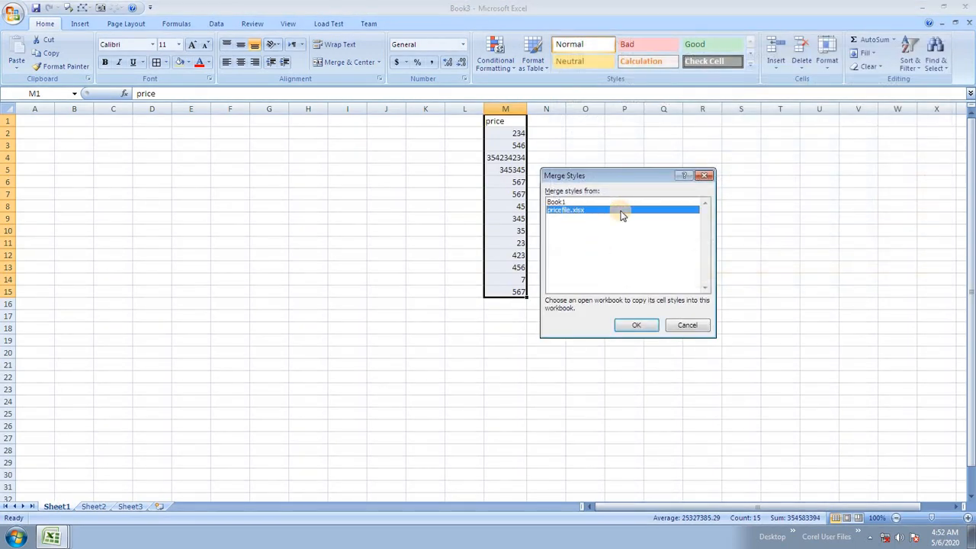
{"action": "left_click", "coordinate": [640, 326]}
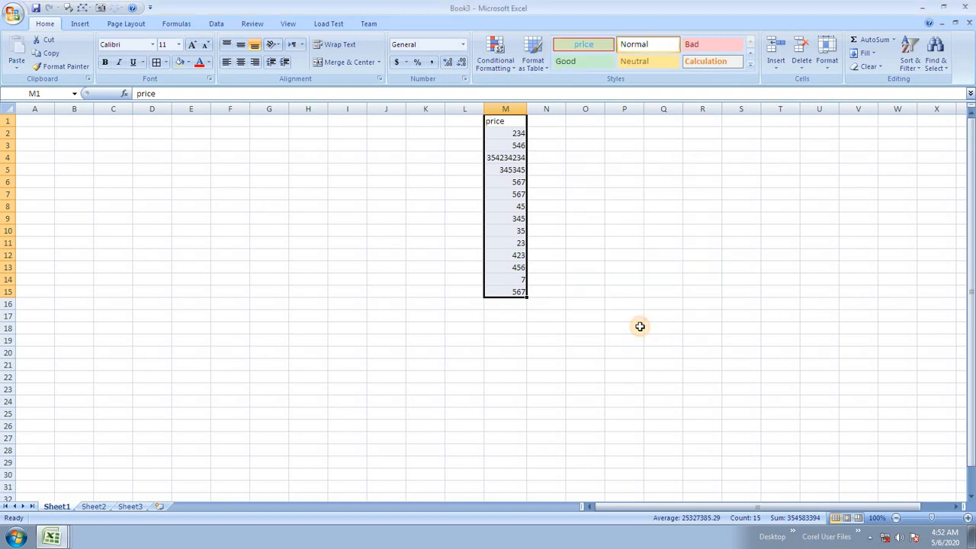
{"action": "left_click", "coordinate": [601, 48]}
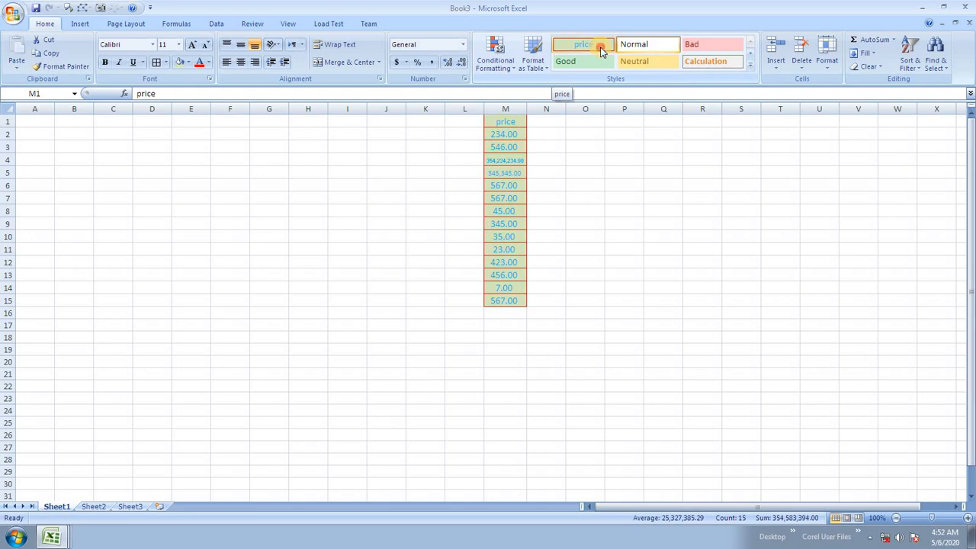
Step: Apply the price style to M1:M15 and check the values in M9 and M11
{"action": "left_click", "coordinate": [602, 48]}
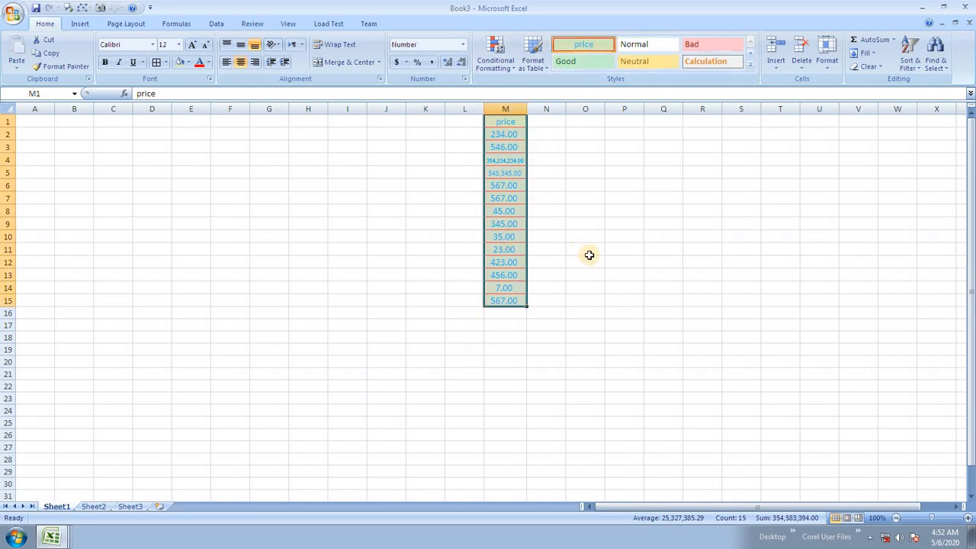
{"action": "scroll", "coordinate": [590, 254], "scroll_direction": "up", "scroll_amount": 3}
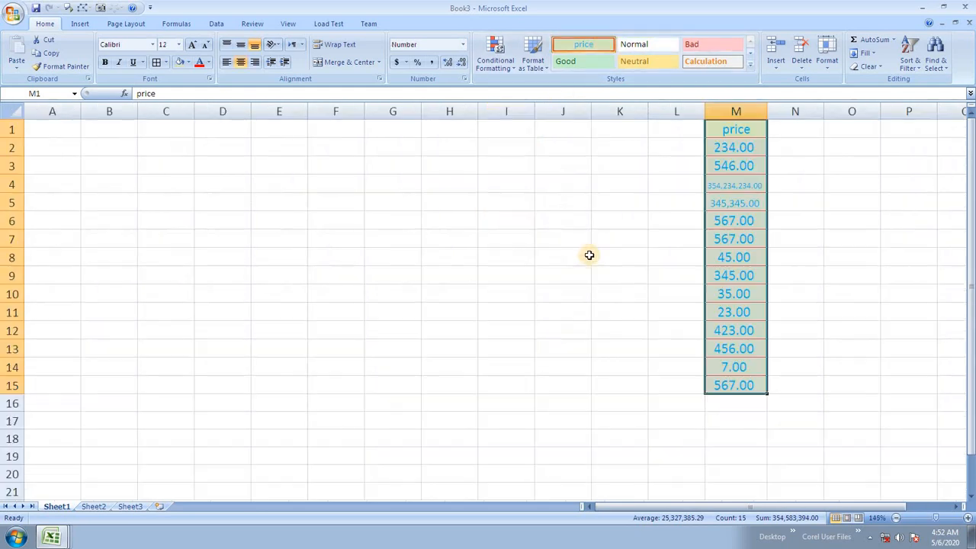
{"action": "left_click", "coordinate": [750, 65]}
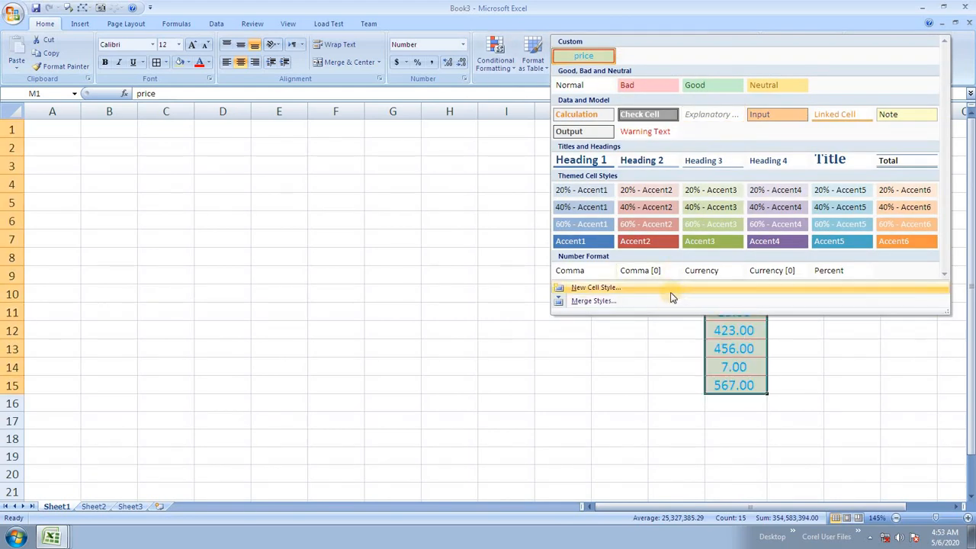
{"action": "left_click", "coordinate": [625, 316]}
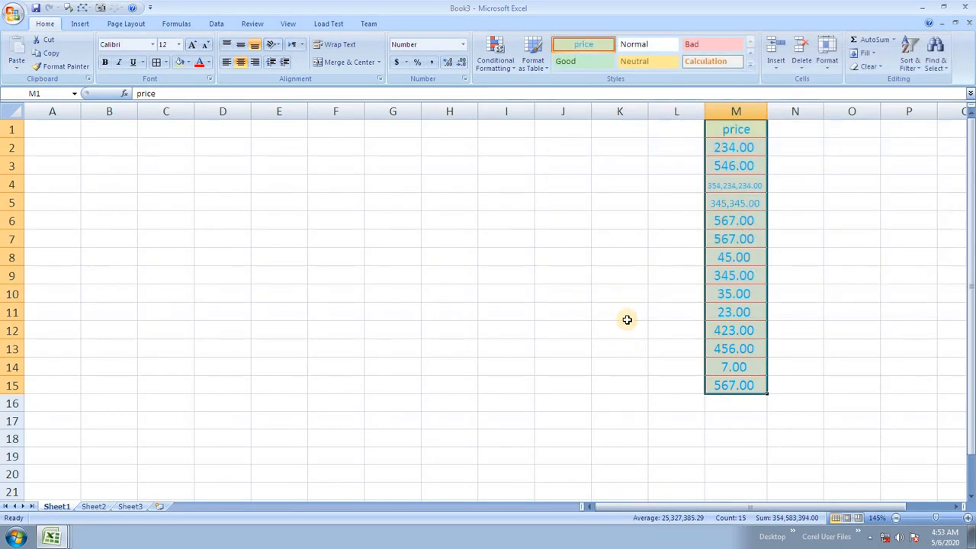
{"action": "left_click", "coordinate": [737, 276]}
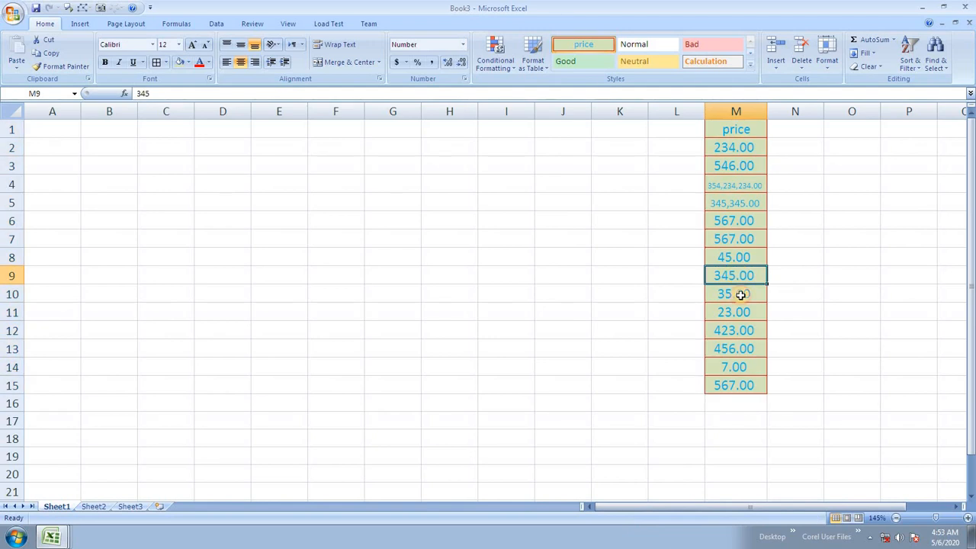
{"action": "left_click", "coordinate": [740, 311]}
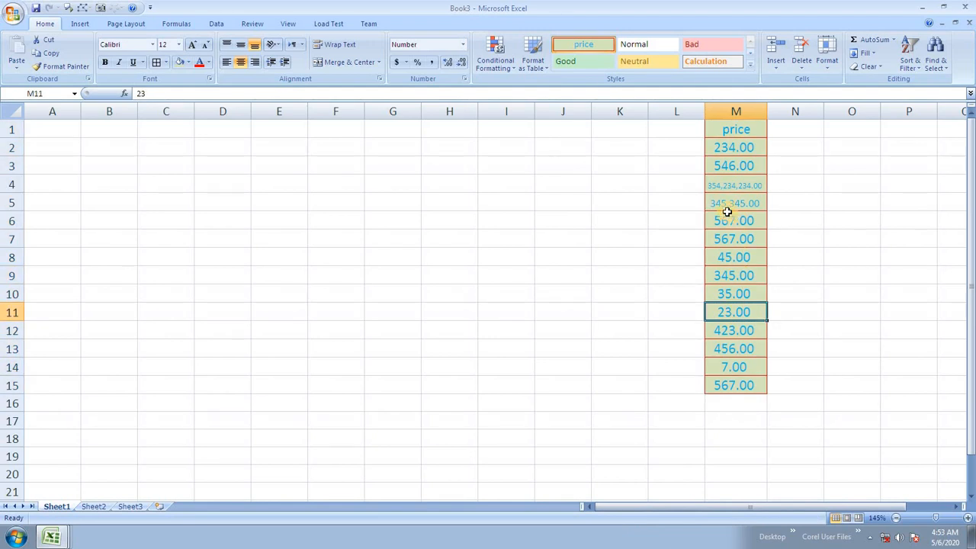
Step: On Sheet3, fill I6:M26 with 46456 and give it the price style
{"action": "left_click", "coordinate": [140, 508]}
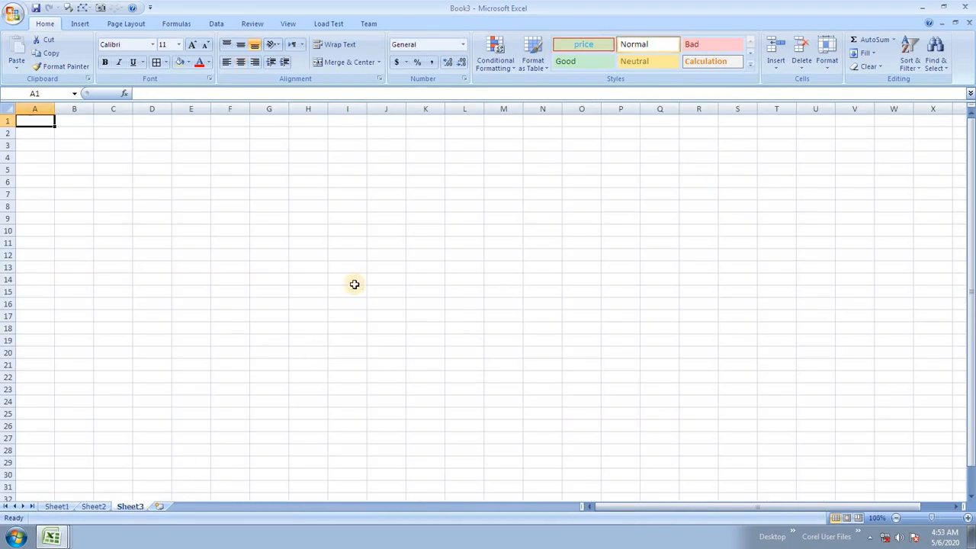
{"action": "left_click_drag", "start_coordinate": [357, 182], "coordinate": [511, 427]}
{"action": "type", "text": "46456"}
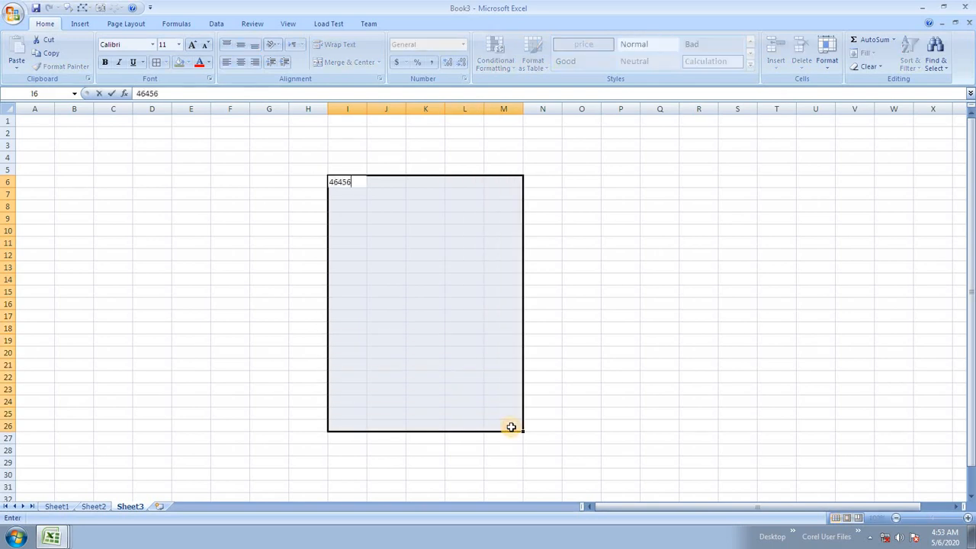
{"action": "key", "text": "ctrl+Return"}
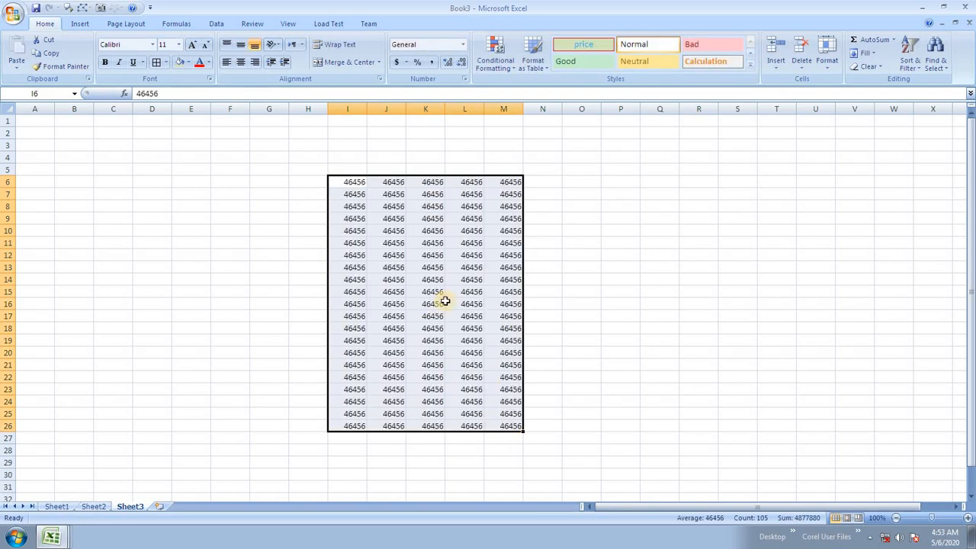
{"action": "left_click", "coordinate": [584, 46]}
{"action": "left_click", "coordinate": [462, 335]}
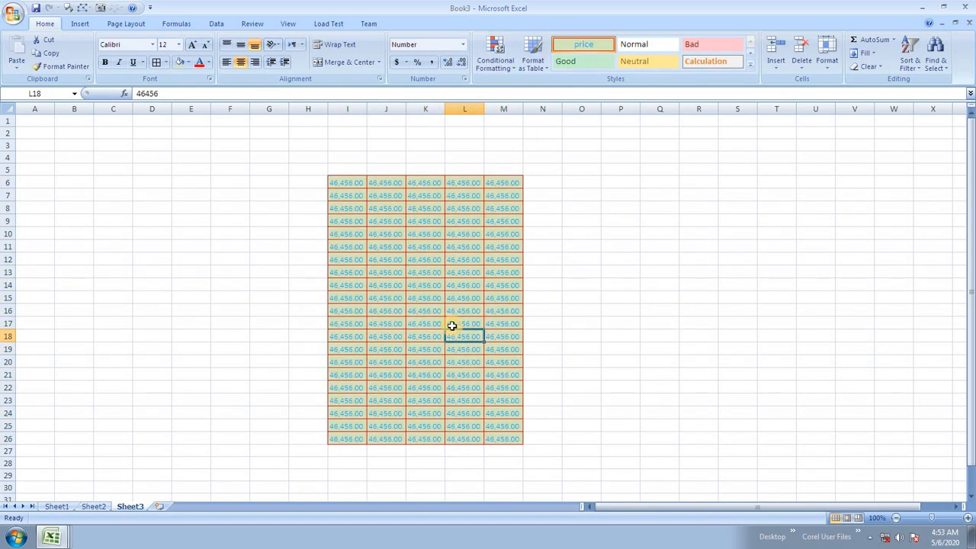
{"action": "scroll", "coordinate": [452, 289], "scroll_direction": "up", "scroll_amount": 4, "text": "ctrl"}
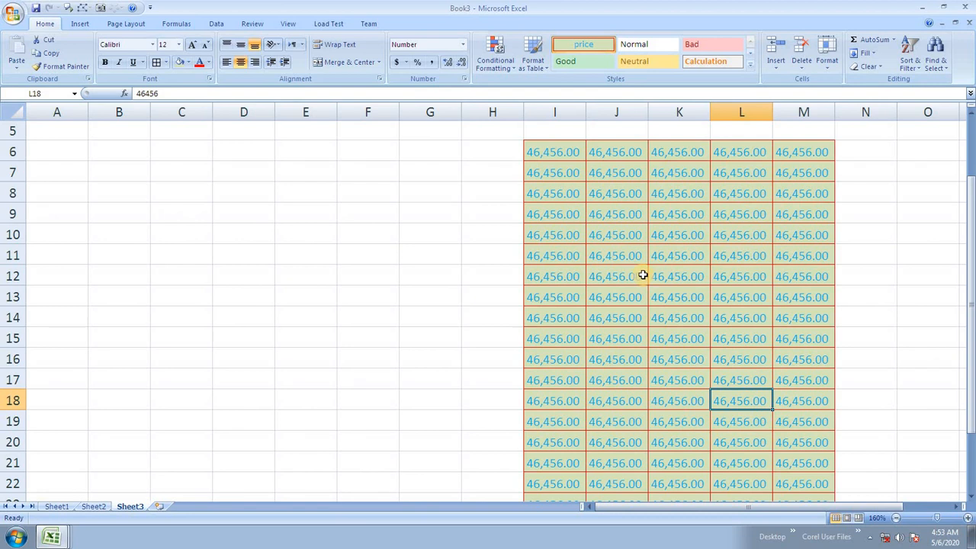
Step: Modify the price cell style so its fill is green
{"action": "left_click", "coordinate": [677, 210]}
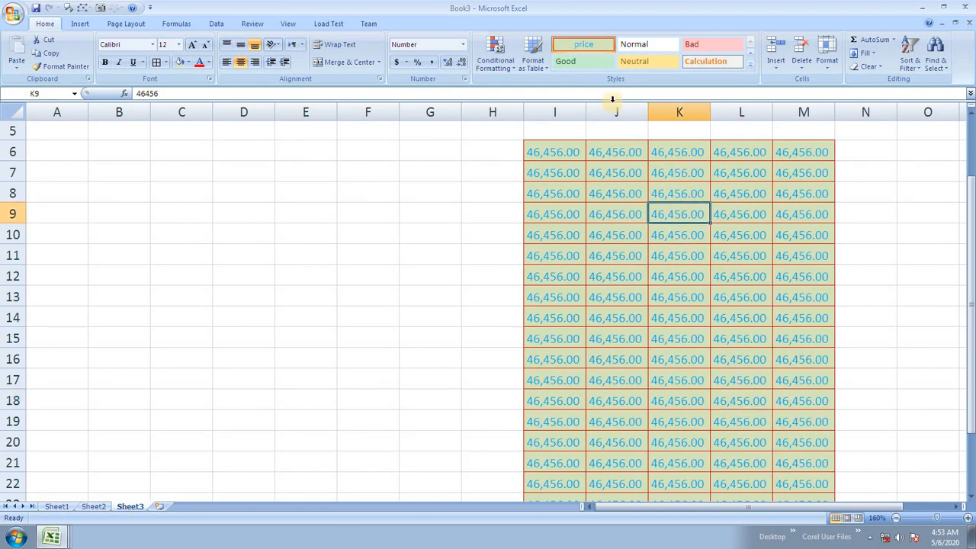
{"action": "right_click", "coordinate": [602, 45]}
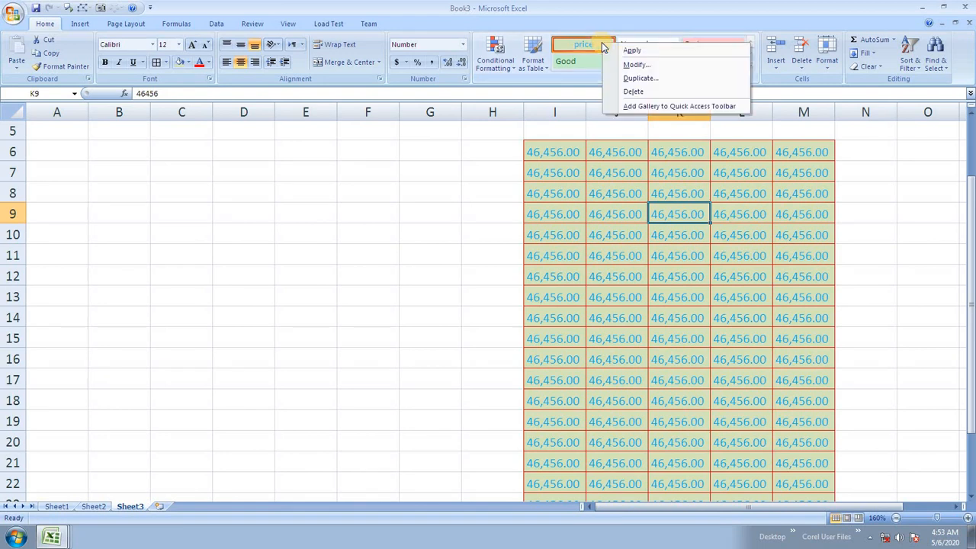
{"action": "left_click", "coordinate": [636, 66]}
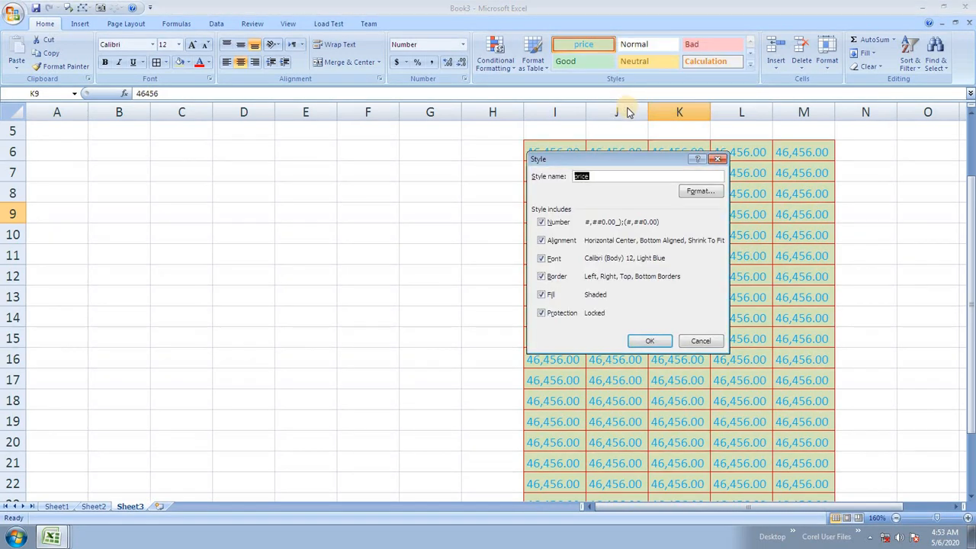
{"action": "left_click", "coordinate": [698, 192]}
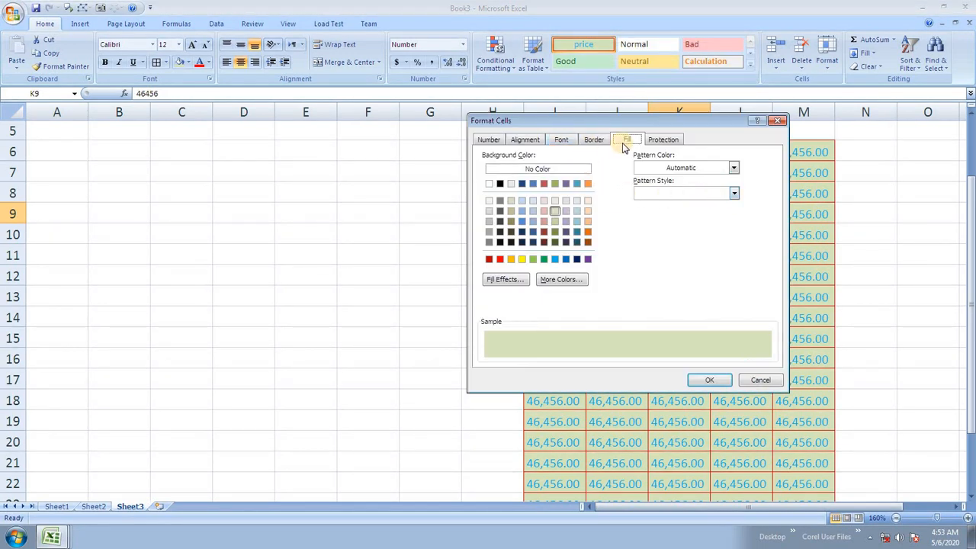
{"action": "left_click", "coordinate": [543, 259]}
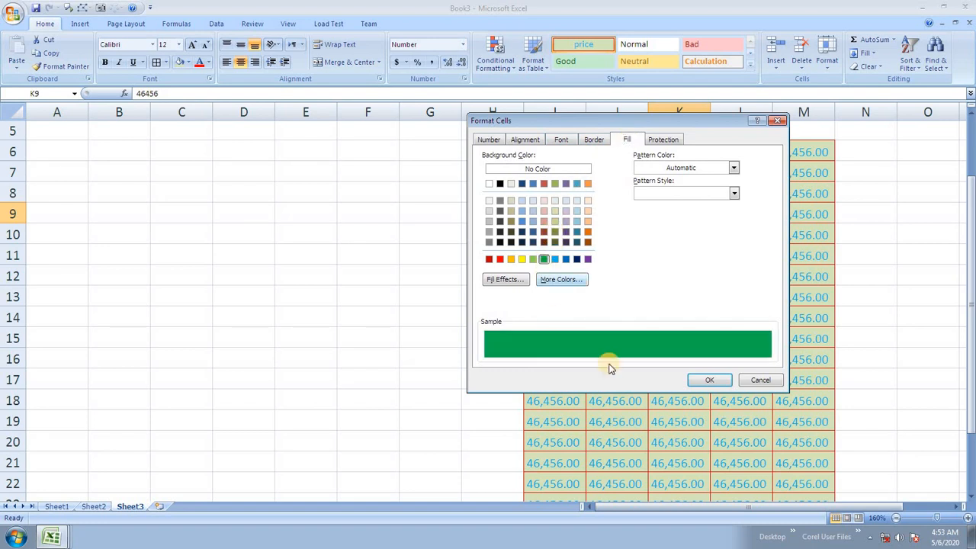
{"action": "left_click", "coordinate": [704, 380]}
{"action": "left_click", "coordinate": [645, 339]}
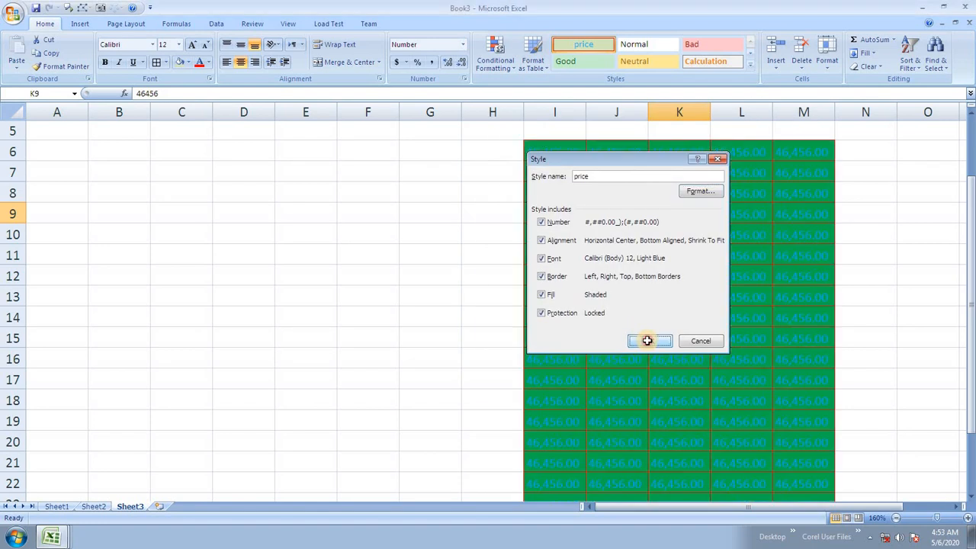
Step: Check several cells in the green block, then view column M on Sheet1
{"action": "left_click", "coordinate": [616, 235]}
{"action": "left_click", "coordinate": [631, 264]}
{"action": "left_click", "coordinate": [689, 295]}
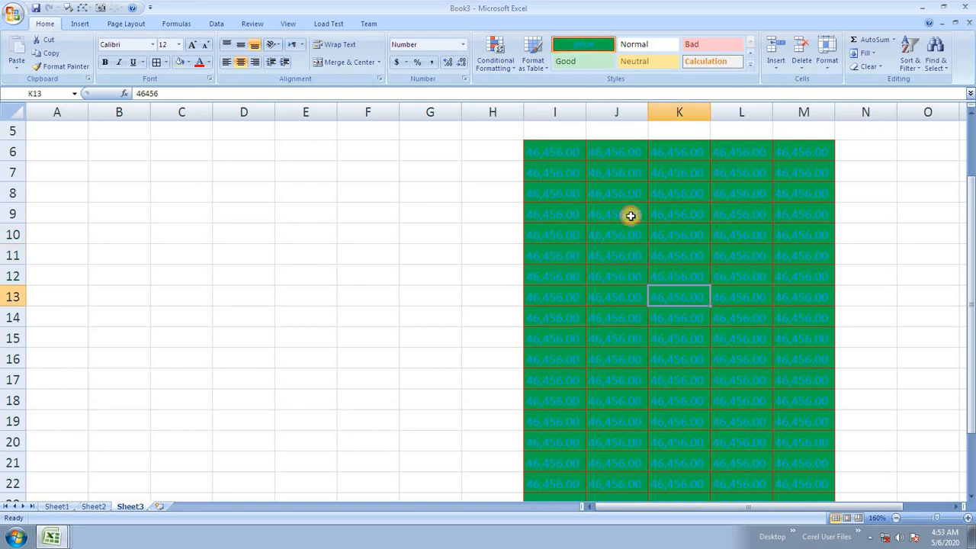
{"action": "left_click", "coordinate": [630, 216]}
{"action": "left_click", "coordinate": [64, 504]}
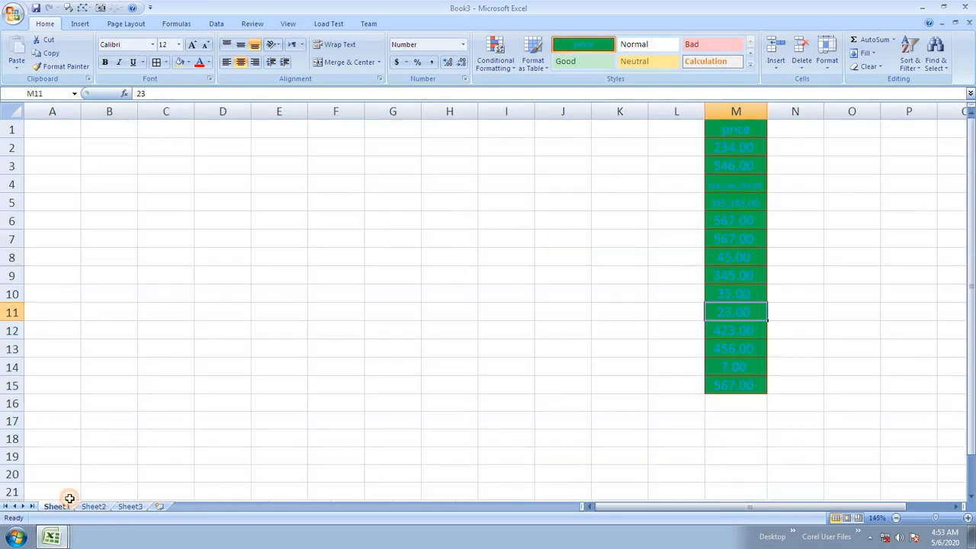
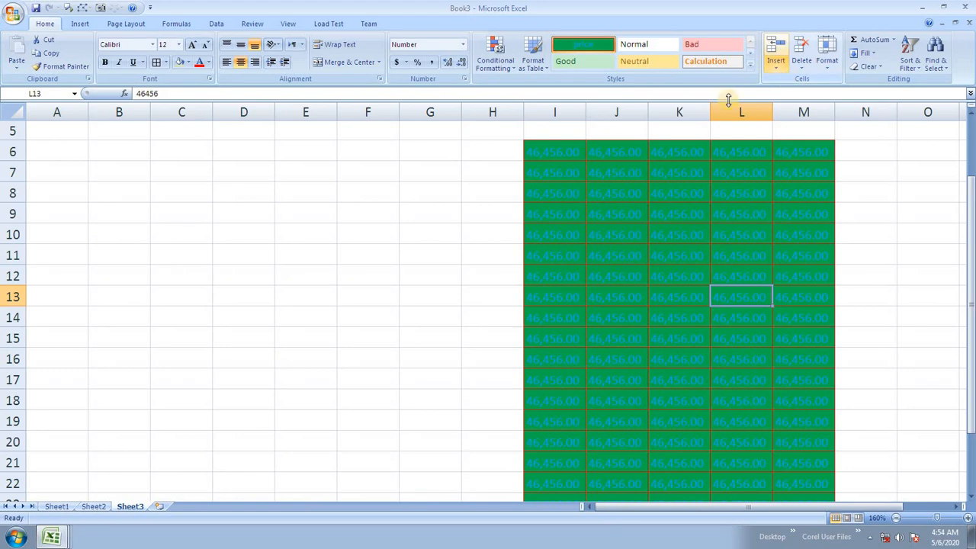
Step: Insert a new worksheet and fill column A with the series 1 to 16
{"action": "left_click", "coordinate": [160, 507]}
{"action": "scroll", "coordinate": [308, 271], "scroll_direction": "up", "scroll_amount": 2}
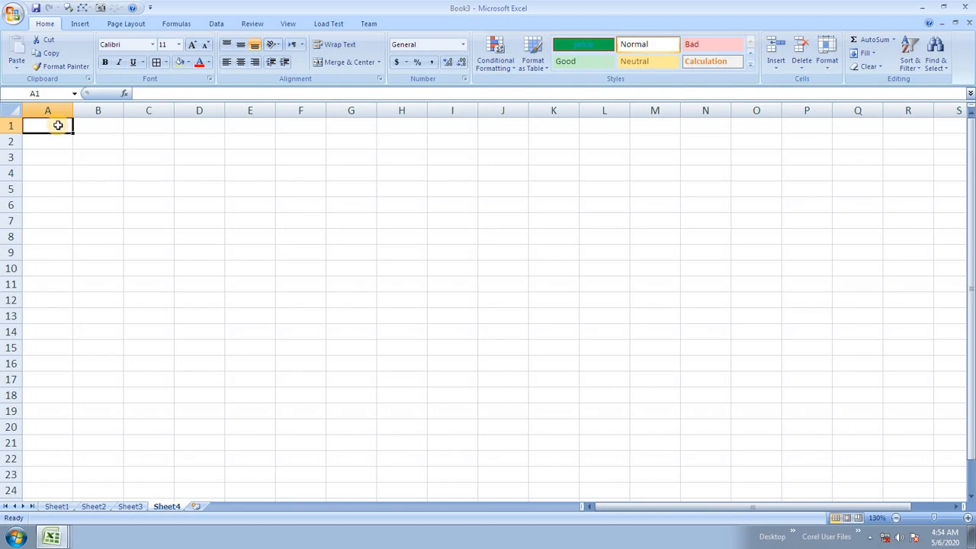
{"action": "type", "text": "1"}
{"action": "key", "text": "Return"}
{"action": "type", "text": "2"}
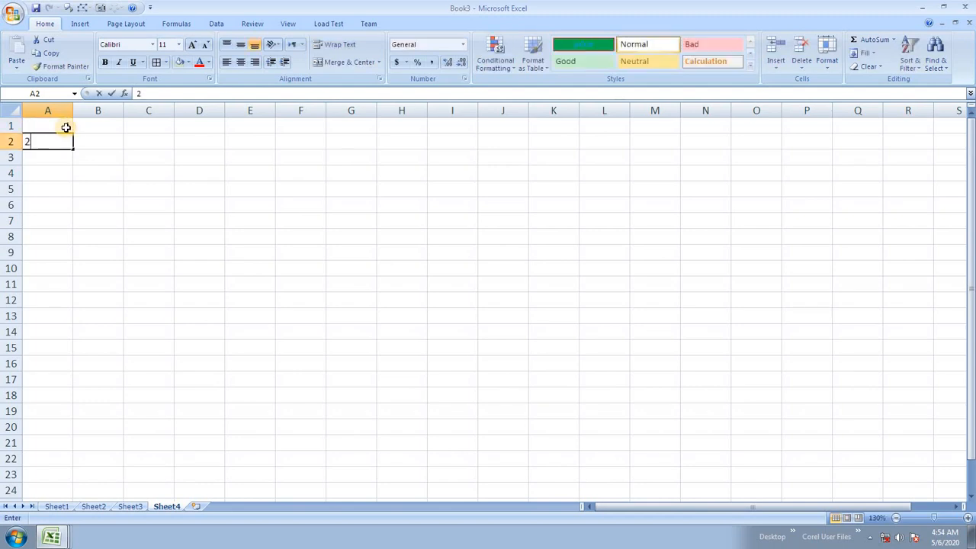
{"action": "key", "text": "Return"}
{"action": "type", "text": "3"}
{"action": "key", "text": "Return"}
{"action": "left_click_drag", "start_coordinate": [59, 126], "coordinate": [53, 372]}
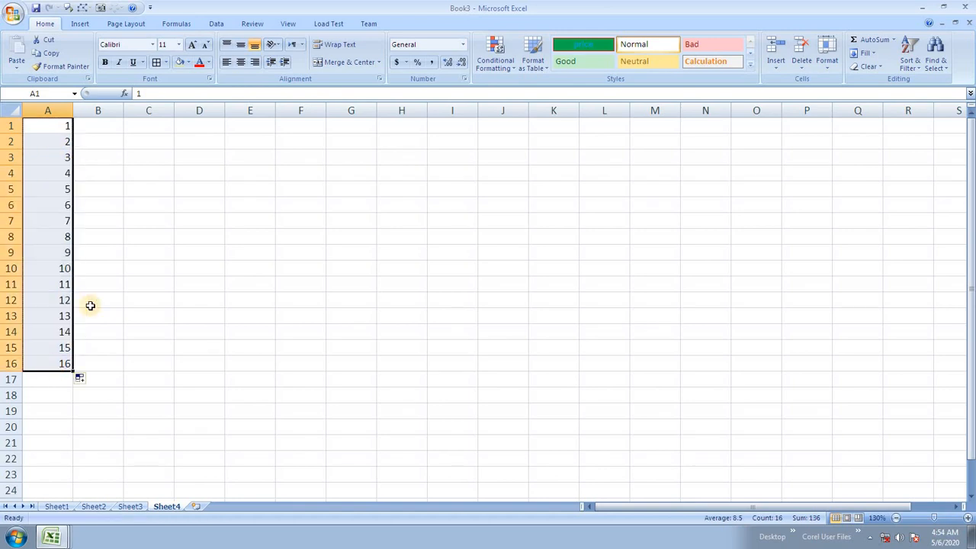
{"action": "left_click", "coordinate": [52, 219]}
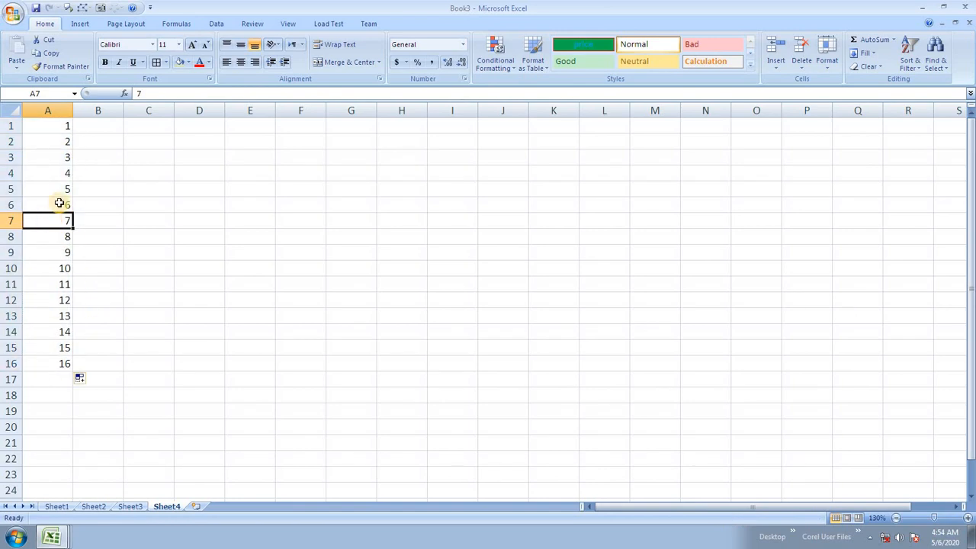
Step: Fill row 1 with the series 1 to 11 across A1:K1
{"action": "left_click", "coordinate": [62, 127]}
{"action": "left_click", "coordinate": [91, 128]}
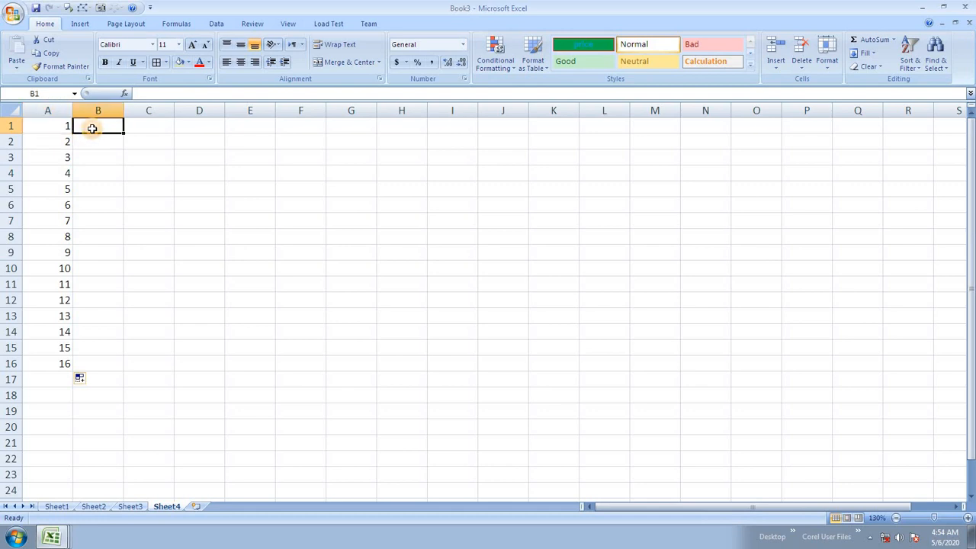
{"action": "type", "text": "2"}
{"action": "left_click", "coordinate": [98, 200]}
{"action": "left_click_drag", "start_coordinate": [59, 124], "coordinate": [579, 111]}
{"action": "left_click", "coordinate": [557, 232]}
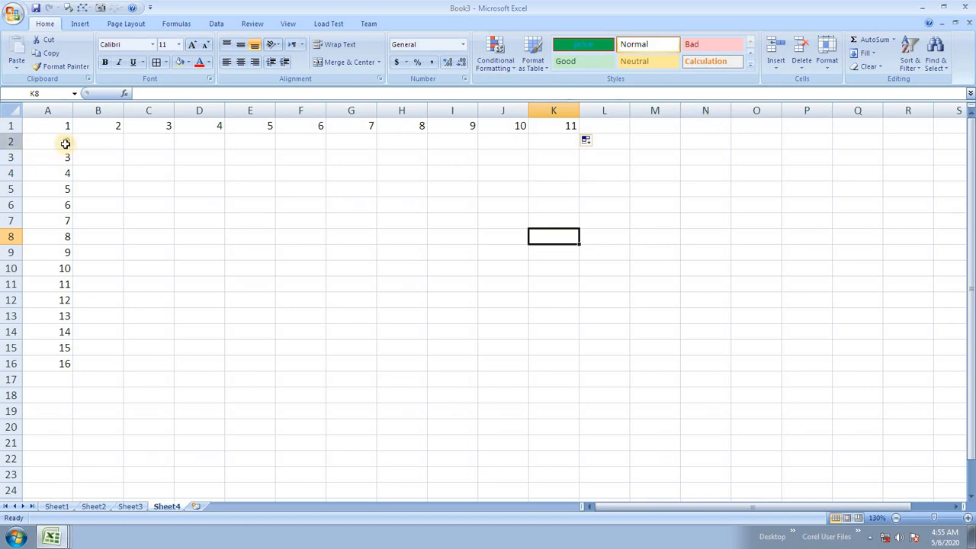
{"action": "left_click", "coordinate": [65, 143]}
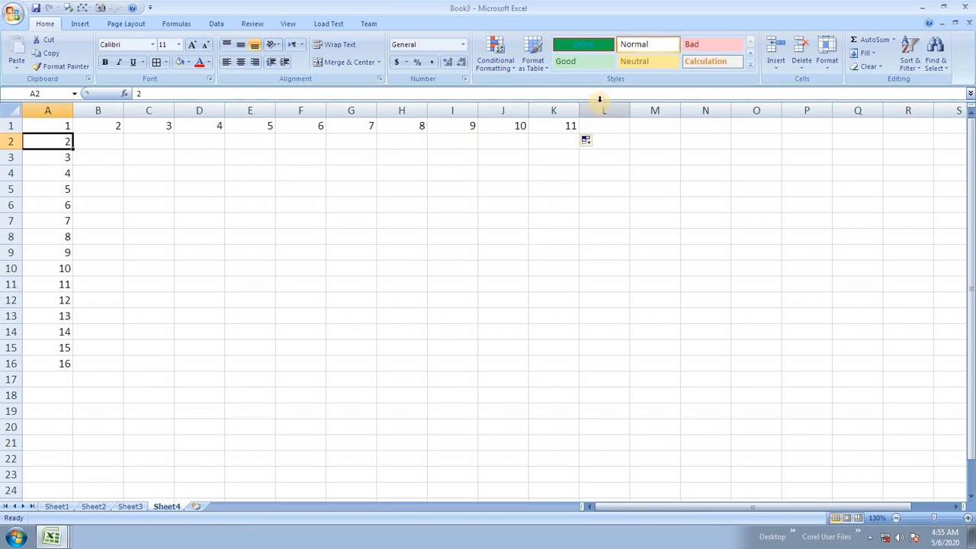
{"action": "left_click", "coordinate": [775, 65]}
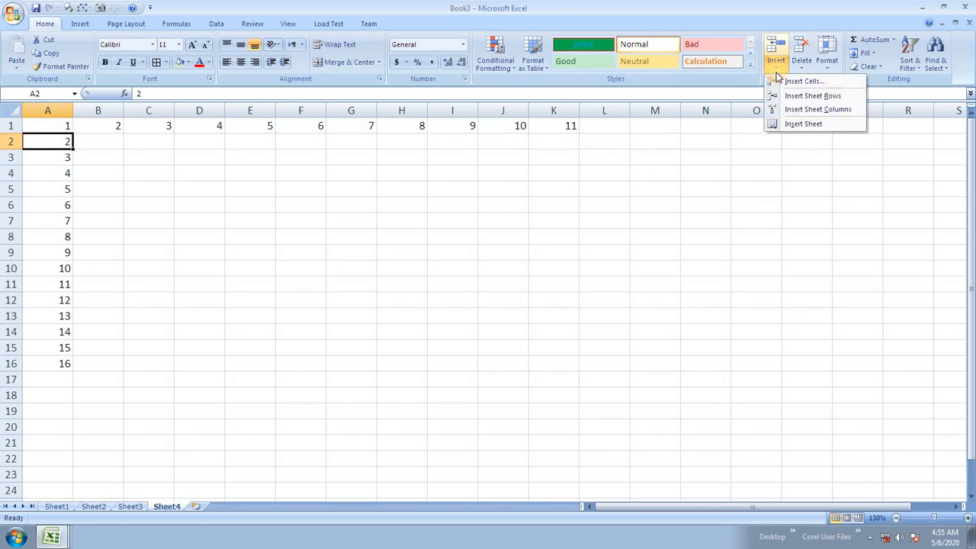
{"action": "left_click", "coordinate": [817, 97]}
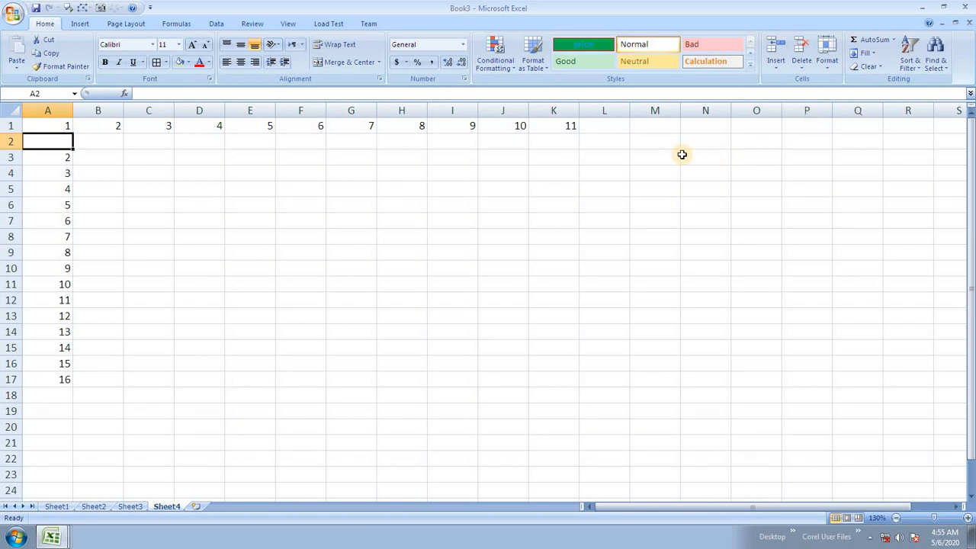
{"action": "left_click_drag", "start_coordinate": [48, 190], "coordinate": [64, 344]}
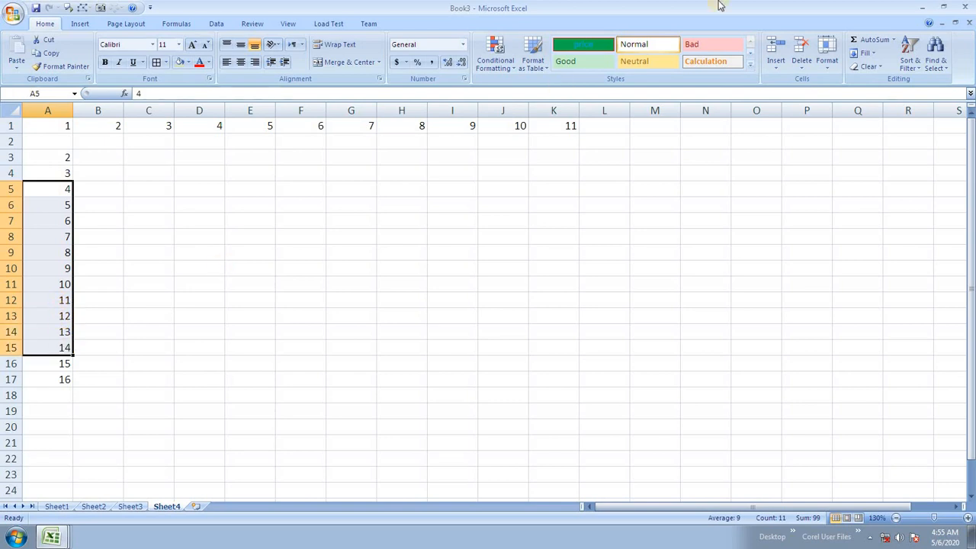
{"action": "left_click", "coordinate": [782, 64]}
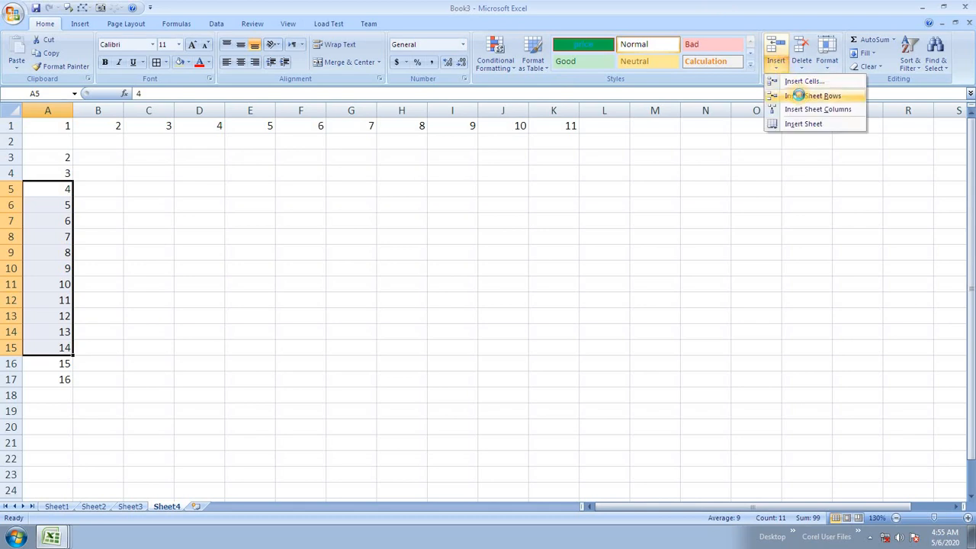
{"action": "left_click", "coordinate": [797, 96]}
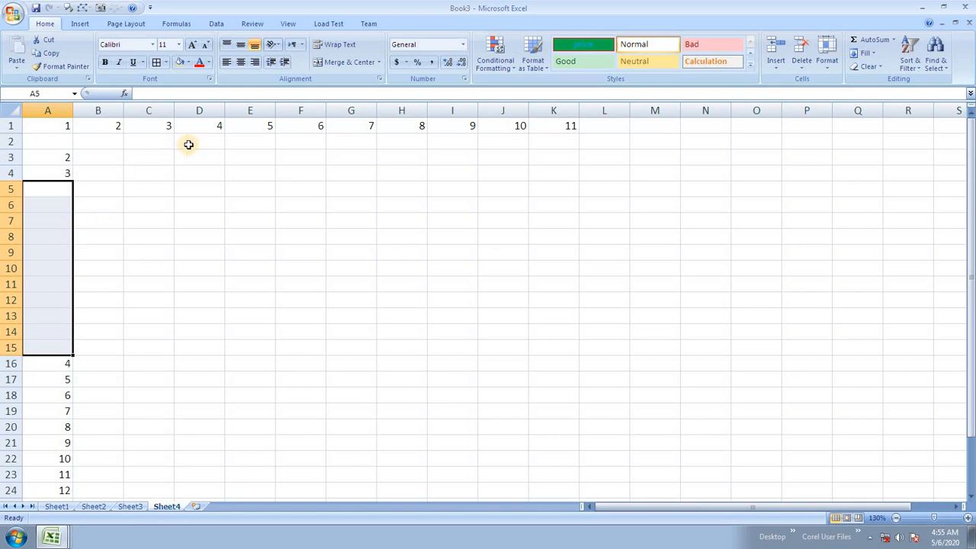
{"action": "left_click_drag", "start_coordinate": [216, 124], "coordinate": [321, 126]}
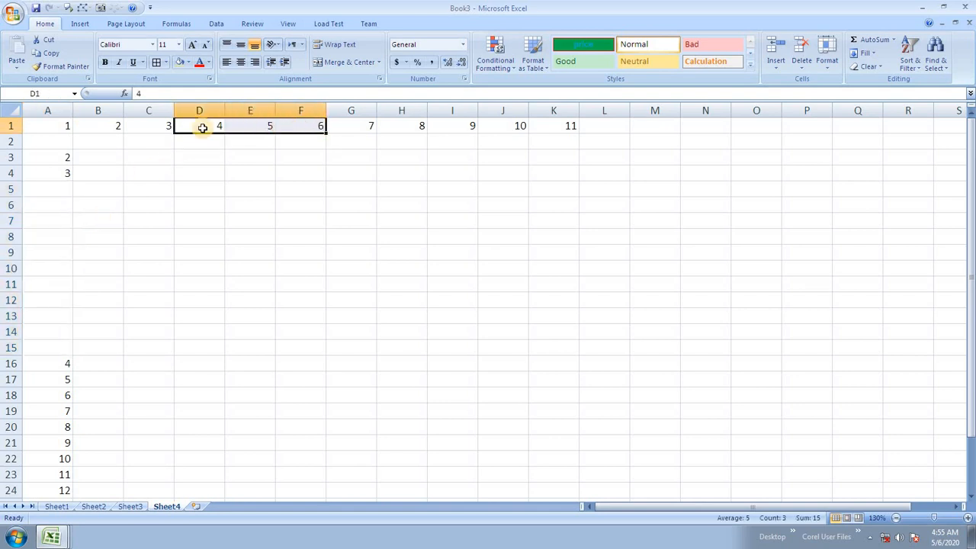
{"action": "left_click", "coordinate": [779, 64]}
{"action": "left_click", "coordinate": [808, 109]}
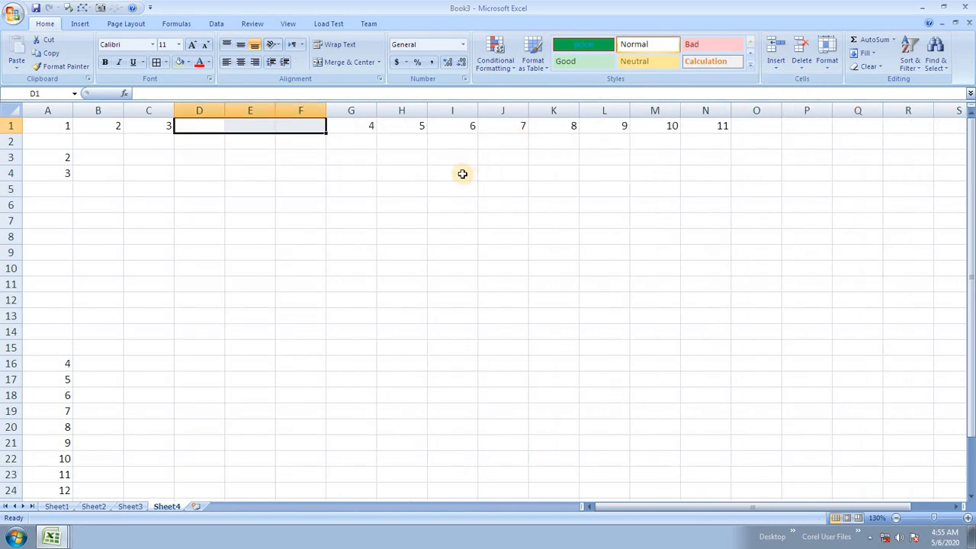
{"action": "left_click", "coordinate": [800, 69]}
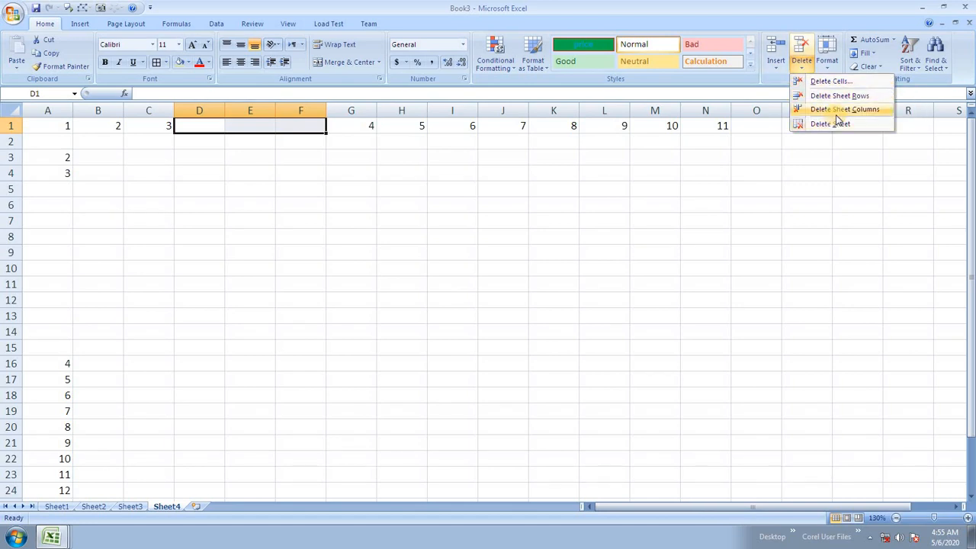
{"action": "left_click", "coordinate": [844, 110]}
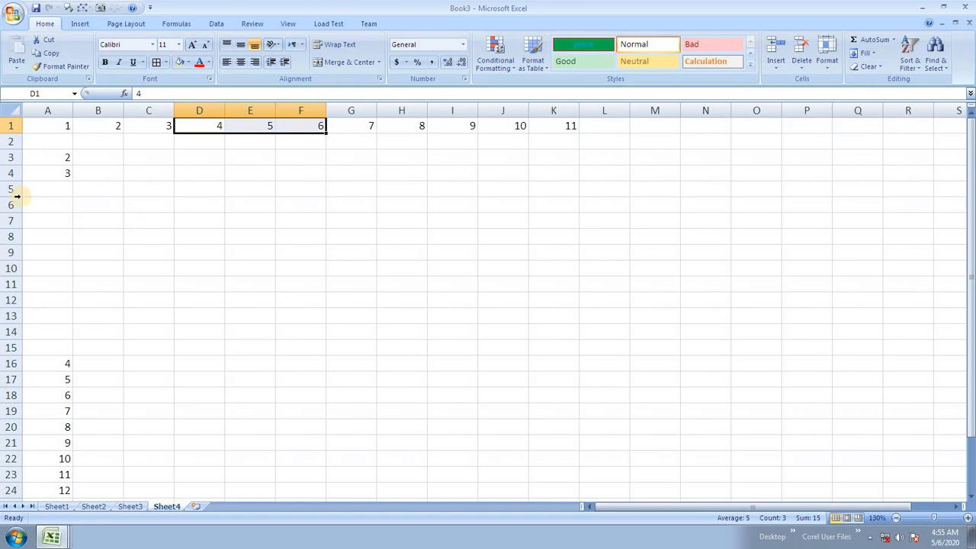
{"action": "left_click_drag", "start_coordinate": [48, 196], "coordinate": [41, 342]}
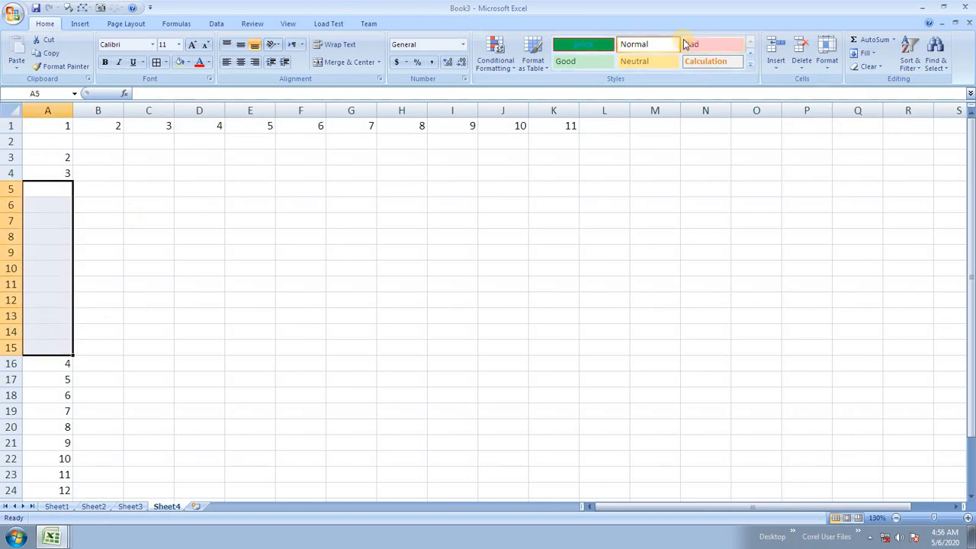
{"action": "left_click", "coordinate": [801, 64]}
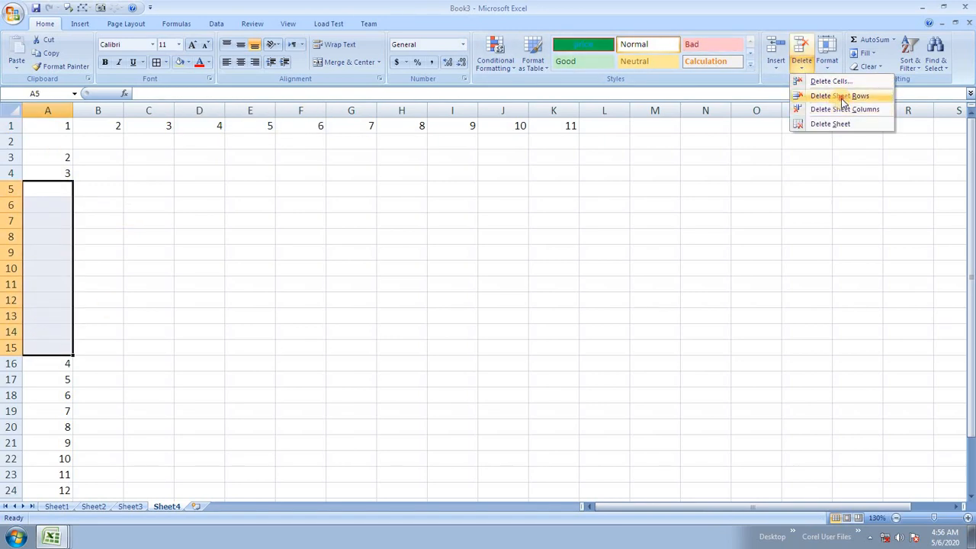
{"action": "left_click", "coordinate": [842, 96]}
{"action": "left_click", "coordinate": [53, 142]}
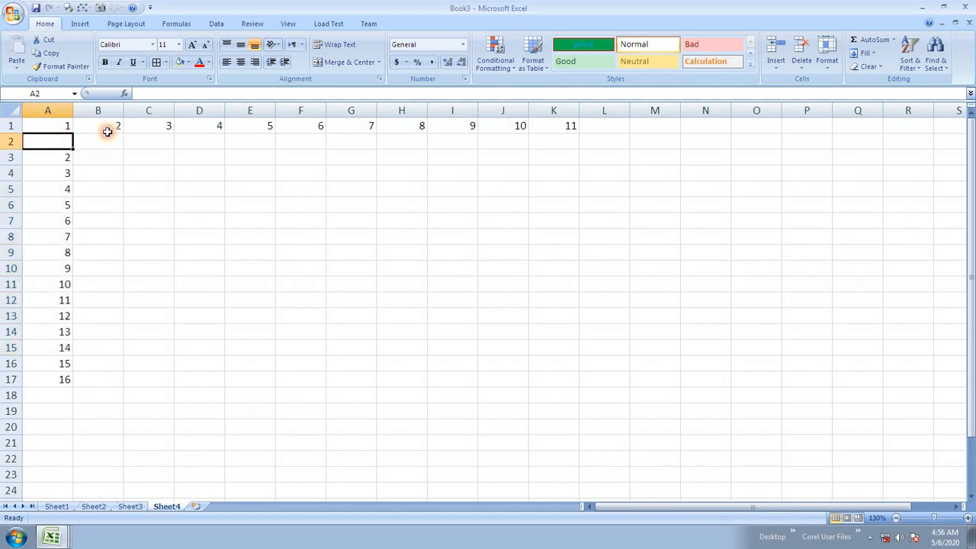
{"action": "left_click", "coordinate": [798, 67]}
{"action": "left_click", "coordinate": [824, 96]}
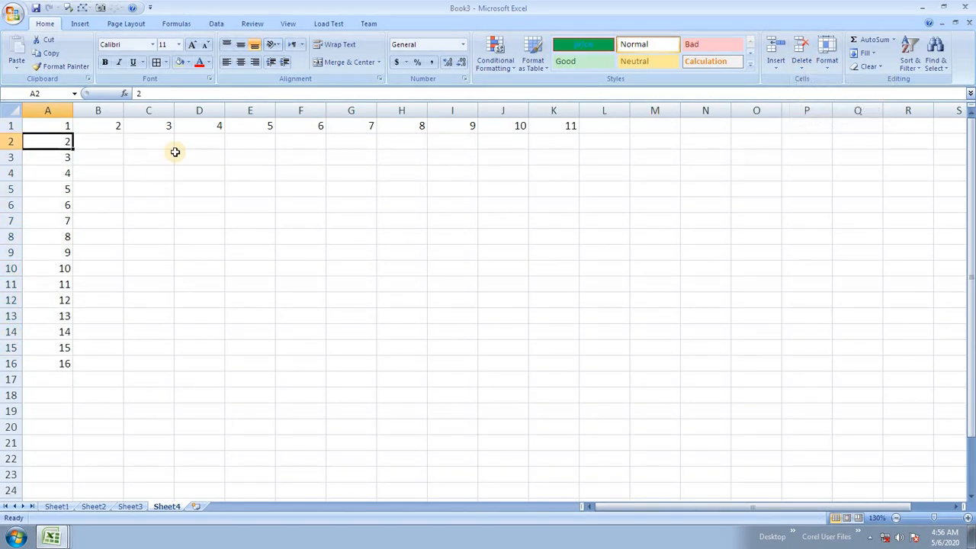
Step: Insert blank entire rows at rows 4 and 7 of the column A series
{"action": "left_click", "coordinate": [65, 177]}
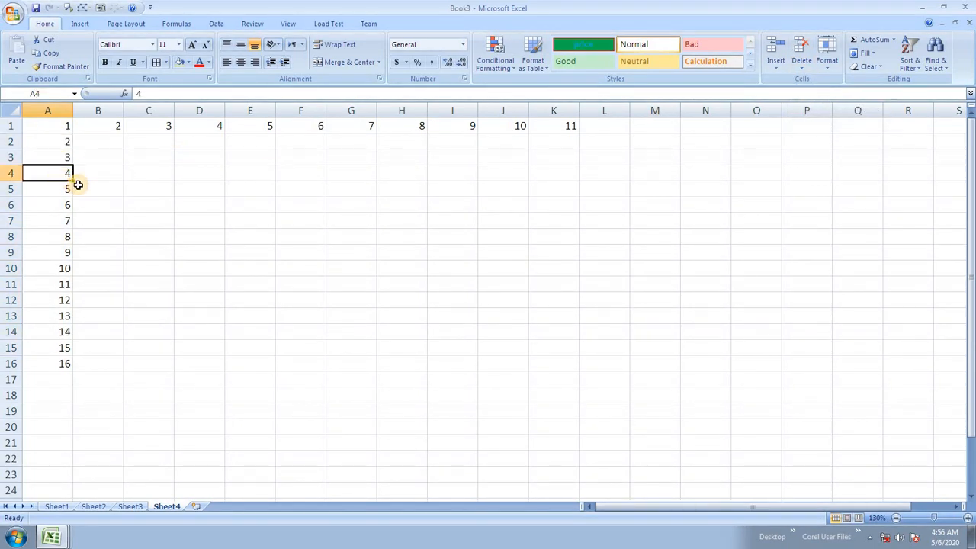
{"action": "key", "text": "ctrl+shift+plus"}
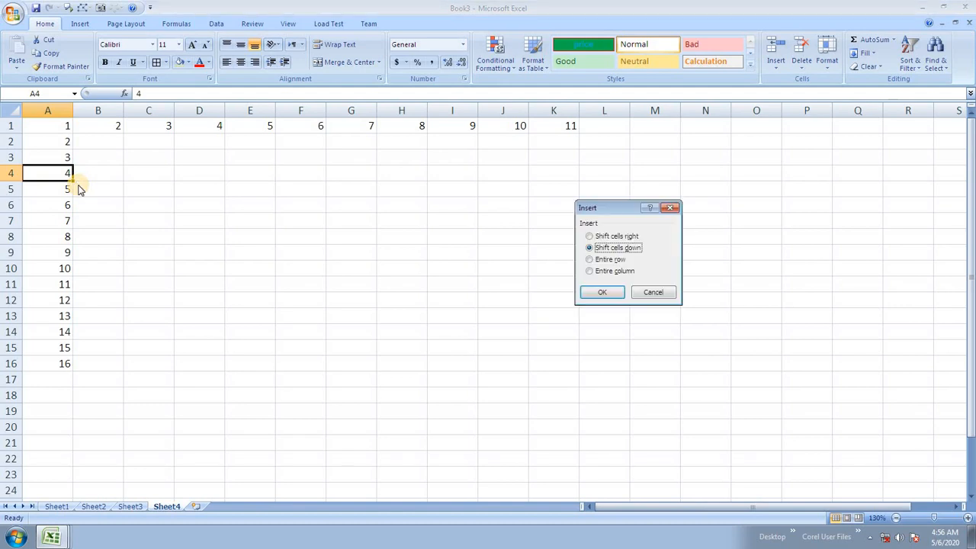
{"action": "key", "text": "Down"}
{"action": "key", "text": "Return"}
{"action": "key", "text": "Down"}
{"action": "key", "text": "Down"}
{"action": "key", "text": "Down"}
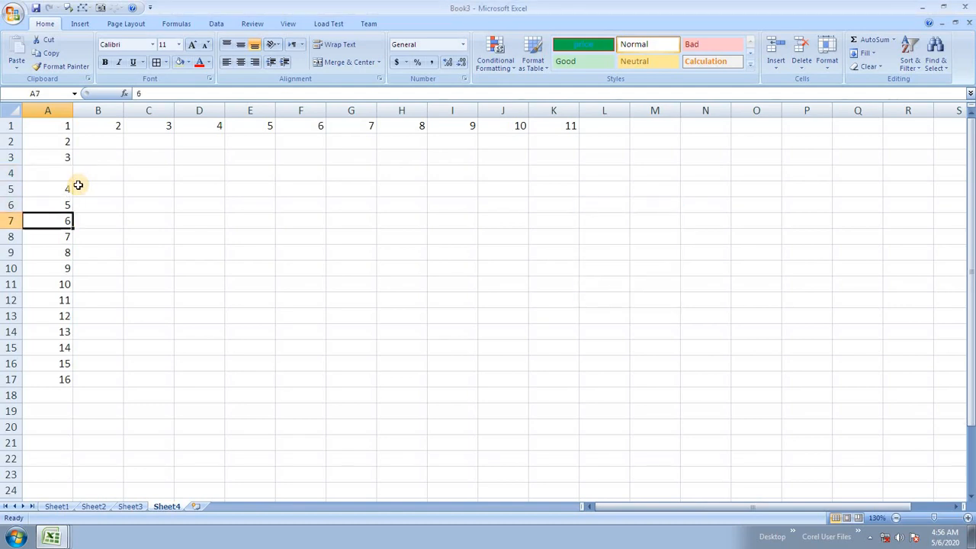
{"action": "key", "text": "ctrl+shift+plus"}
{"action": "key", "text": "Down"}
{"action": "key", "text": "Down"}
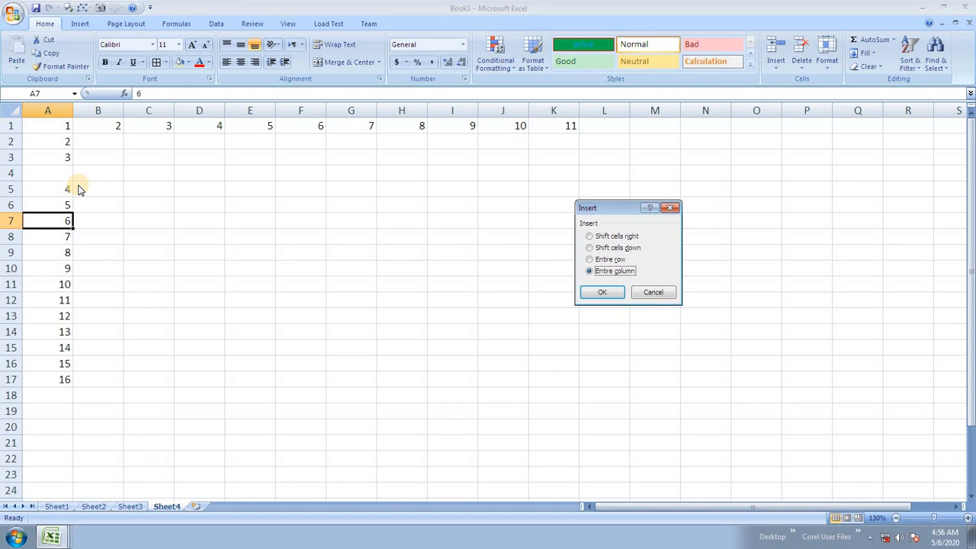
{"action": "key", "text": "Up"}
{"action": "key", "text": "Return"}
Step: Insert blank entire rows at rows 11 and 16
{"action": "key", "text": "Down"}
{"action": "key", "text": "Down"}
{"action": "key", "text": "Down"}
{"action": "key", "text": "Down"}
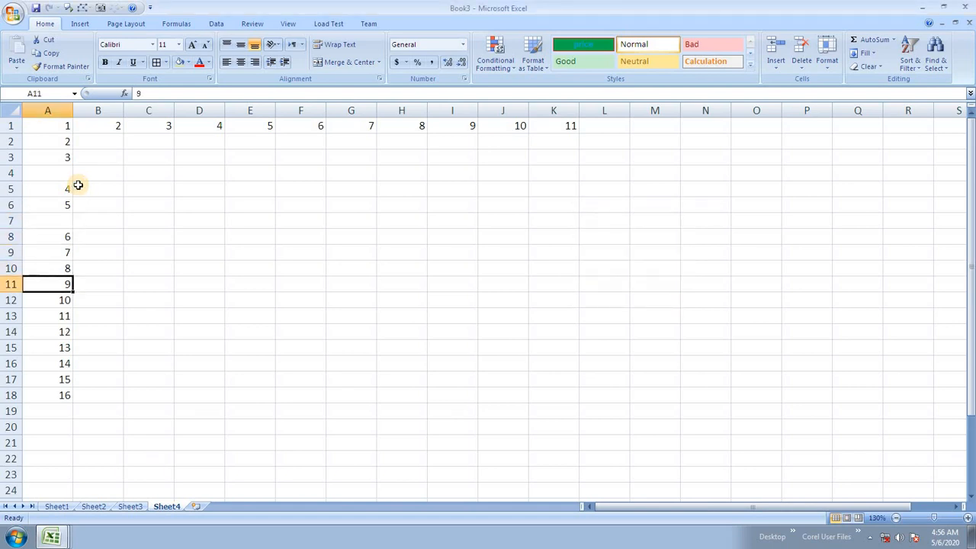
{"action": "key", "text": "ctrl+shift+plus"}
{"action": "key", "text": "Down"}
{"action": "key", "text": "Return"}
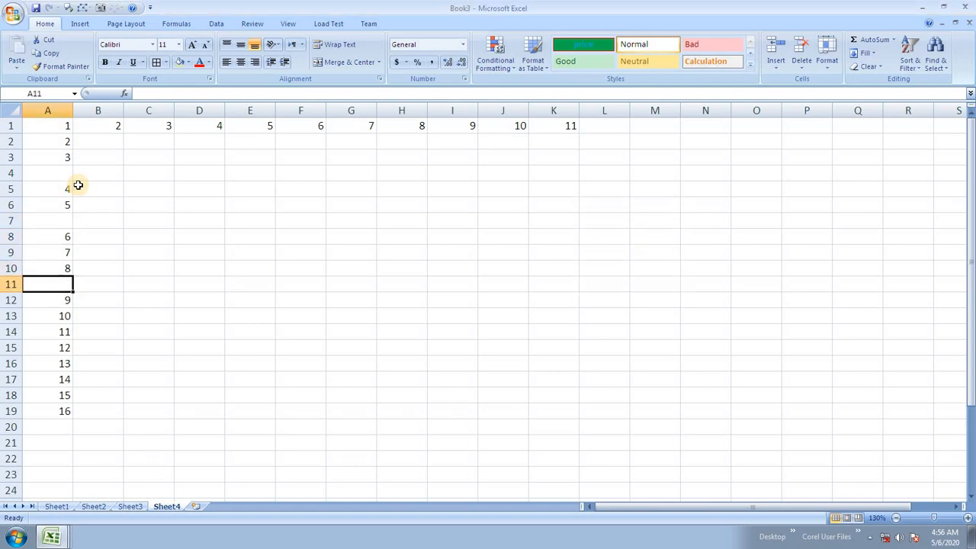
{"action": "key", "text": "Down"}
{"action": "key", "text": "Down"}
{"action": "key", "text": "Down"}
{"action": "key", "text": "Down"}
{"action": "key", "text": "Down"}
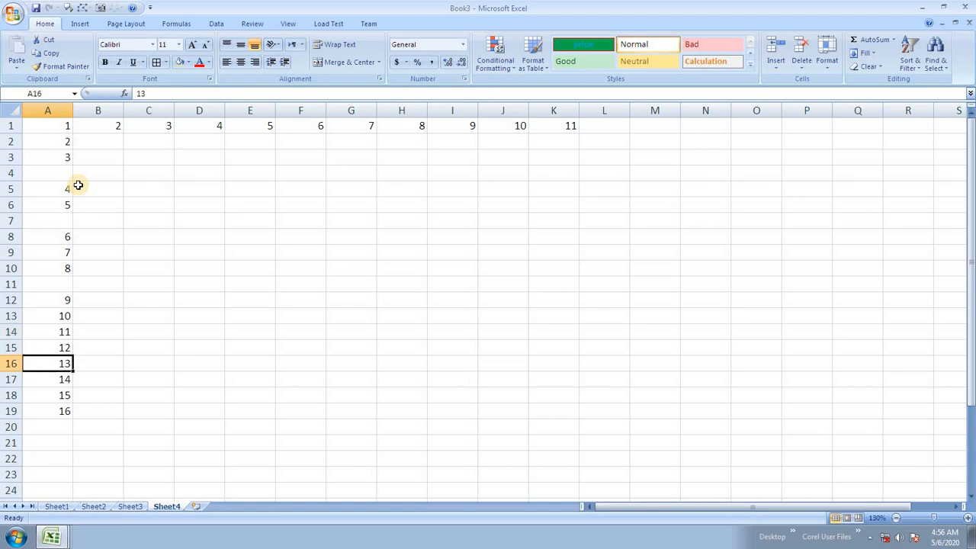
{"action": "key", "text": "ctrl+shift+plus"}
{"action": "key", "text": "Down"}
{"action": "key", "text": "Down"}
{"action": "key", "text": "Up"}
{"action": "key", "text": "Return"}
Step: Select blank cells A4, A7, A11 and A16 and delete their entire sheet rows
{"action": "left_click", "coordinate": [79, 200]}
{"action": "left_click", "coordinate": [46, 175]}
{"action": "left_click", "coordinate": [52, 235]}
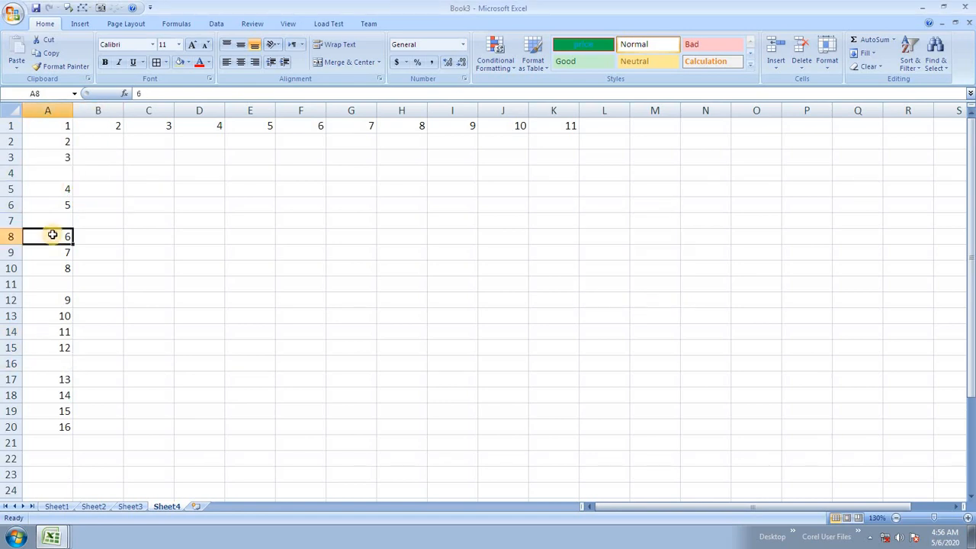
{"action": "left_click", "coordinate": [64, 345]}
{"action": "left_click", "coordinate": [65, 361]}
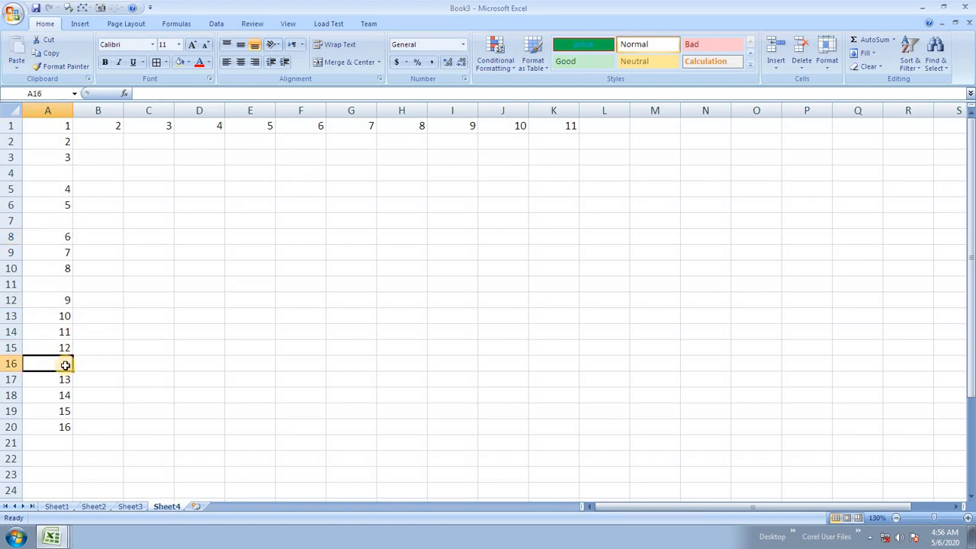
{"action": "left_click", "coordinate": [46, 169]}
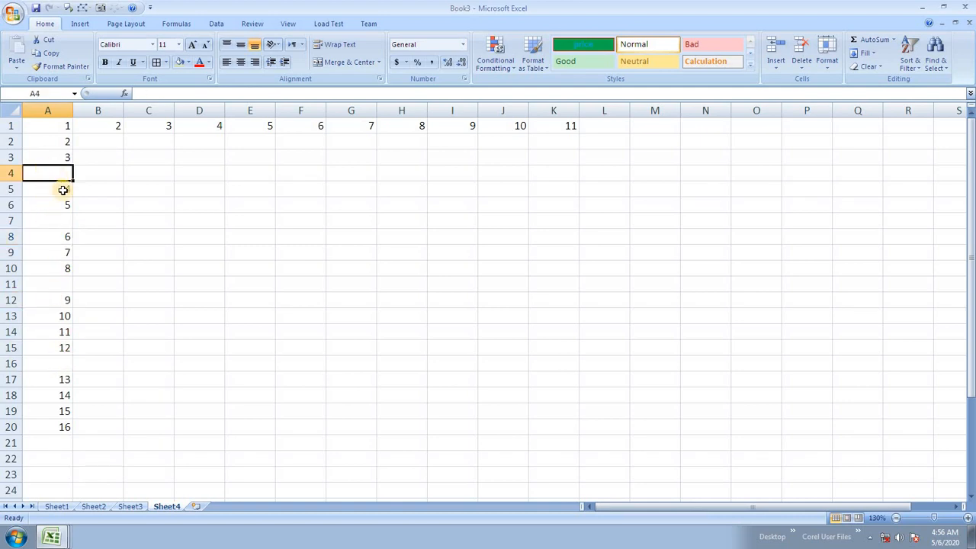
{"action": "left_click", "coordinate": [66, 220], "text": "ctrl"}
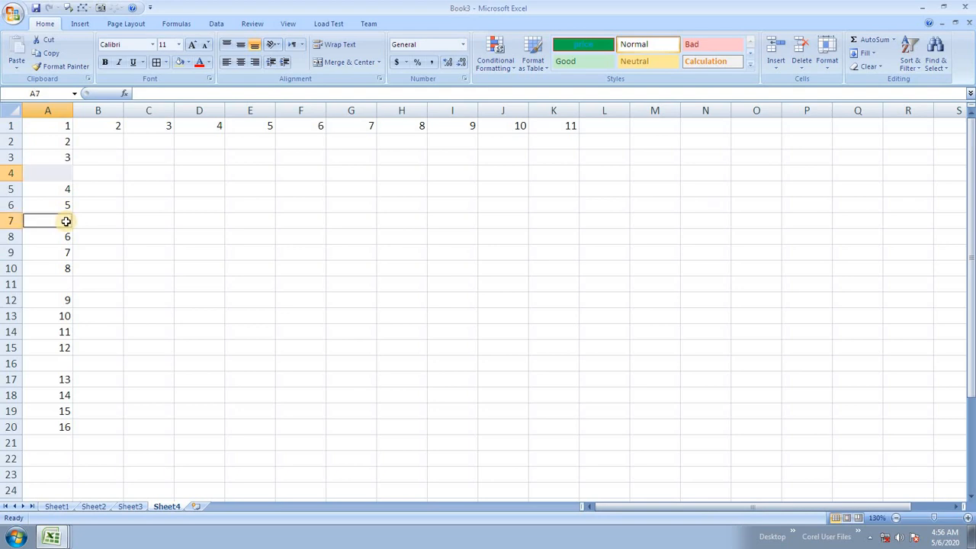
{"action": "left_click", "coordinate": [53, 283], "text": "ctrl"}
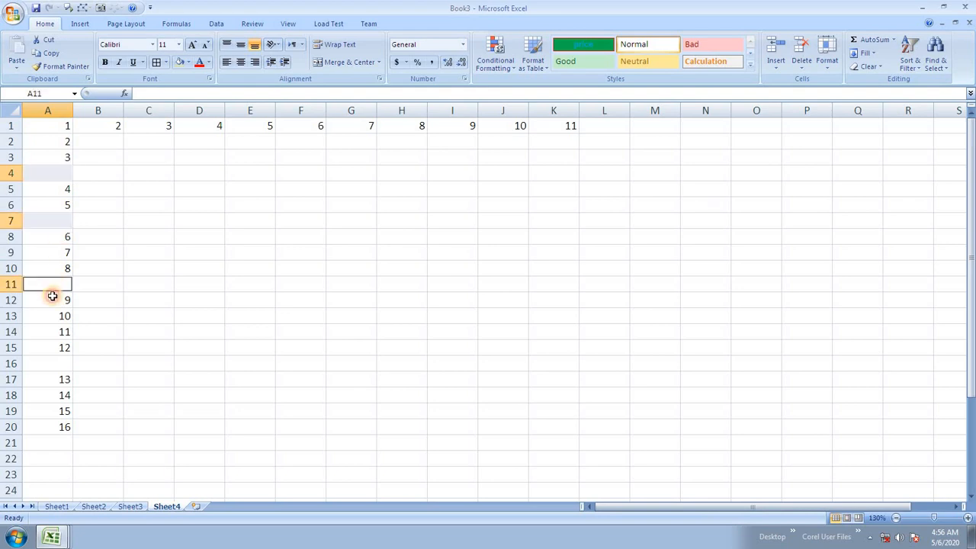
{"action": "left_click", "coordinate": [57, 365], "text": "ctrl"}
{"action": "left_click", "coordinate": [802, 71]}
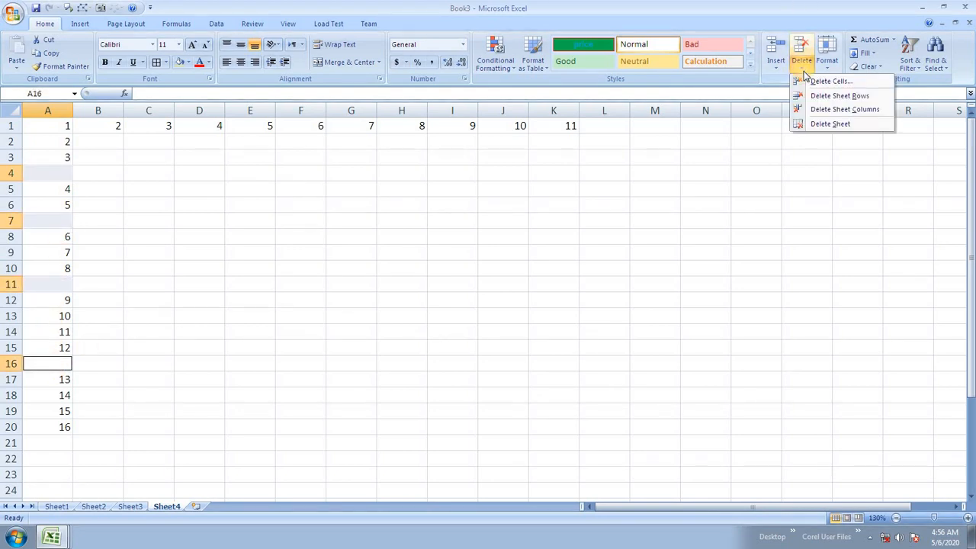
{"action": "left_click", "coordinate": [839, 96]}
Step: Undo the deletion to bring back the four blank rows
{"action": "left_click", "coordinate": [177, 264]}
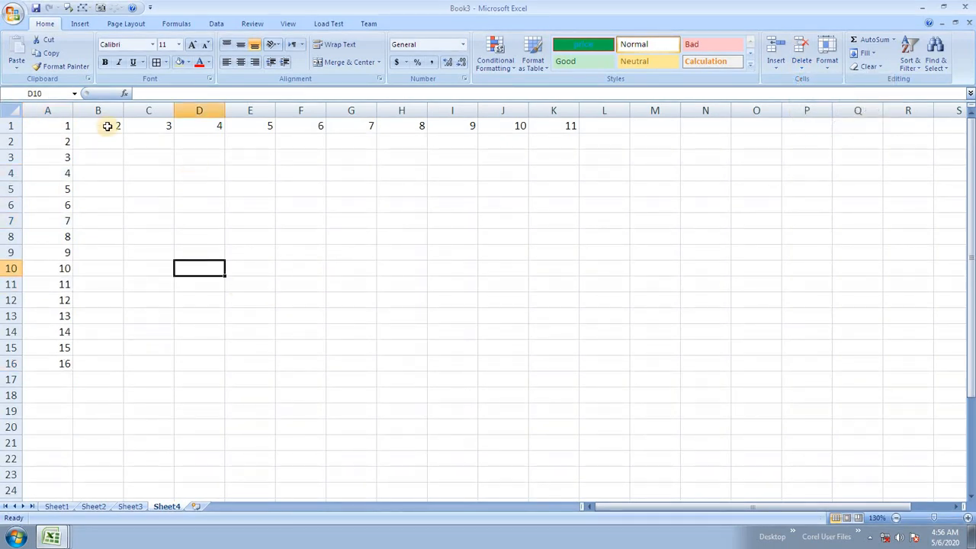
{"action": "scroll", "coordinate": [112, 218], "scroll_direction": "up", "scroll_amount": 2}
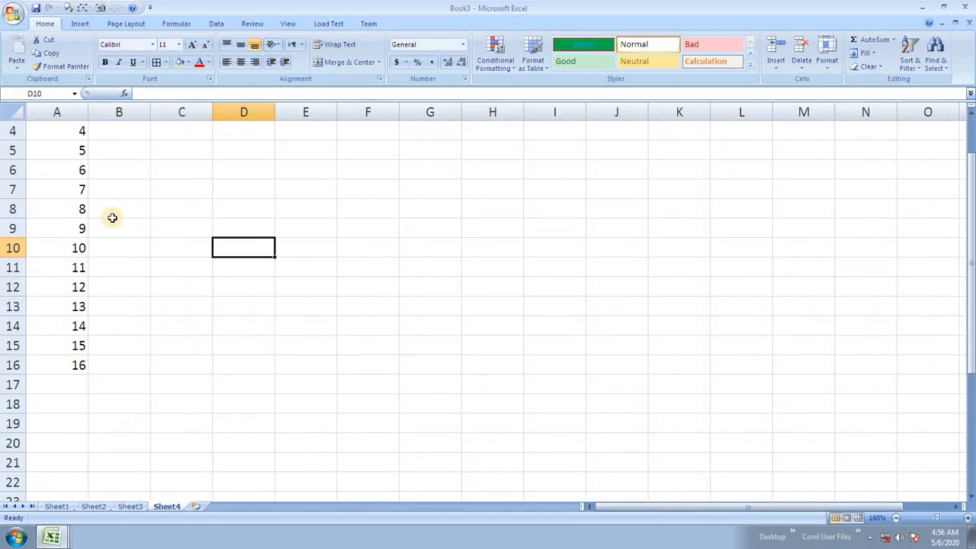
{"action": "scroll", "coordinate": [112, 218], "scroll_direction": "up", "scroll_amount": 1}
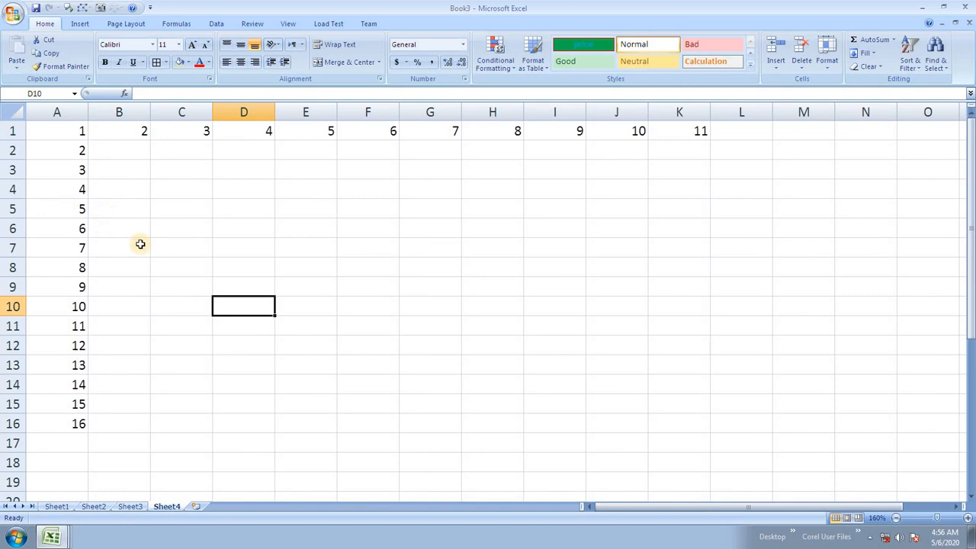
{"action": "scroll", "coordinate": [139, 228], "scroll_direction": "down", "scroll_amount": 1}
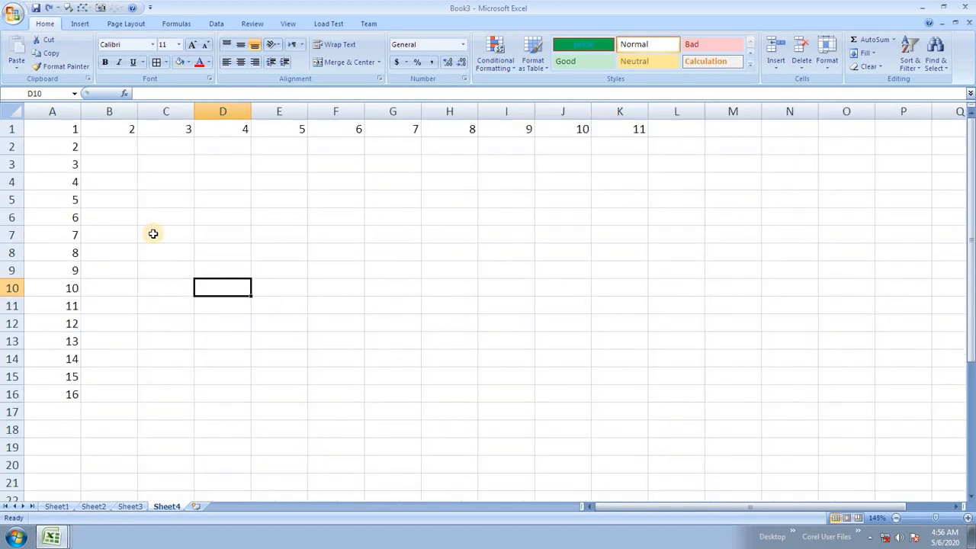
{"action": "scroll", "coordinate": [152, 234], "scroll_direction": "down", "scroll_amount": 1}
{"action": "key", "text": "ctrl+z"}
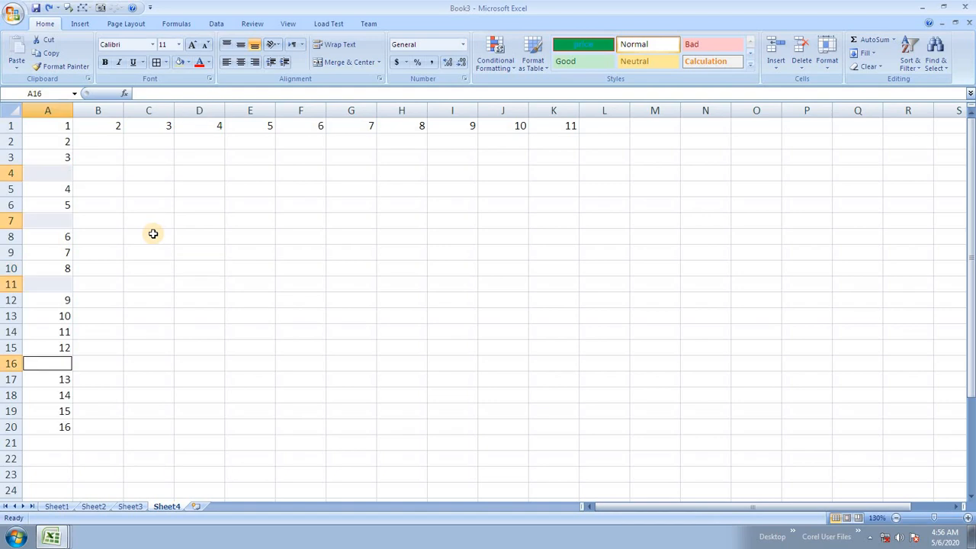
{"action": "left_click", "coordinate": [216, 236]}
Step: Select row headers 4, 7, 11 and 16 and delete those rows with Ctrl+minus
{"action": "scroll", "coordinate": [219, 237], "scroll_direction": "up", "scroll_amount": 2}
{"action": "scroll", "coordinate": [219, 238], "scroll_direction": "up", "scroll_amount": 1}
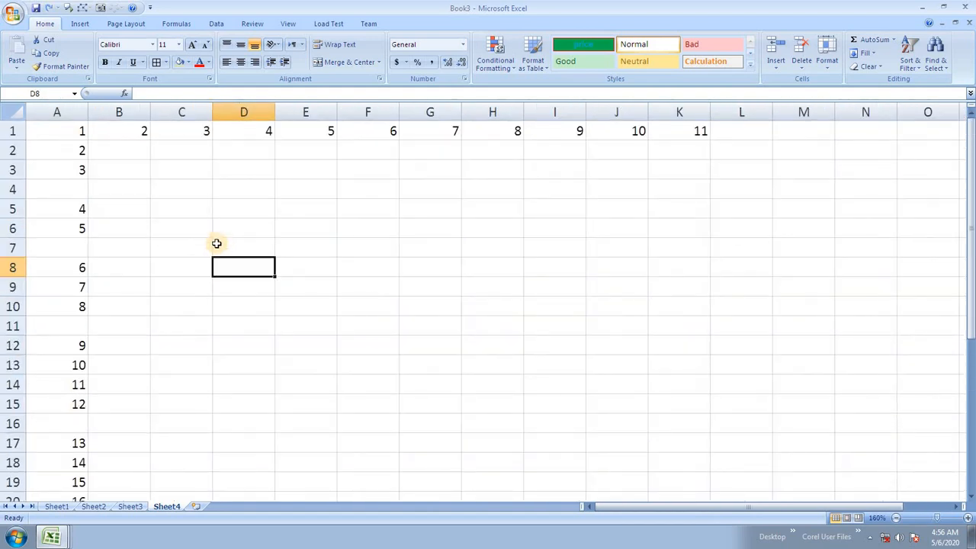
{"action": "left_click", "coordinate": [11, 188]}
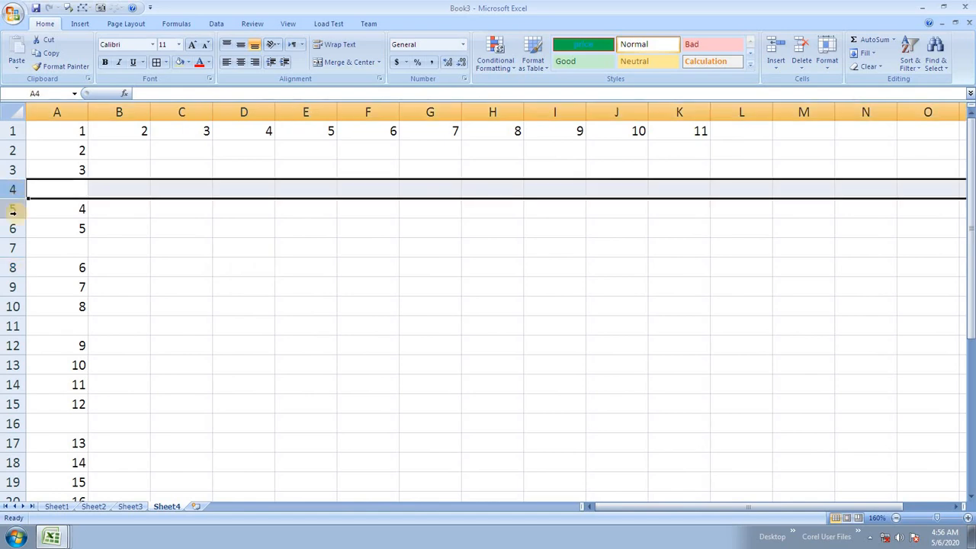
{"action": "left_click", "coordinate": [11, 248], "text": "ctrl"}
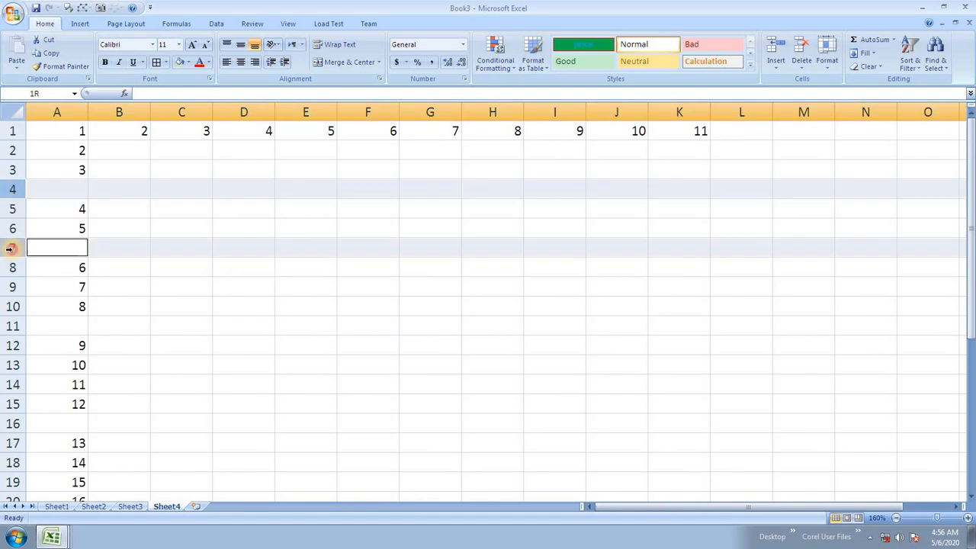
{"action": "left_click", "coordinate": [9, 326], "text": "ctrl"}
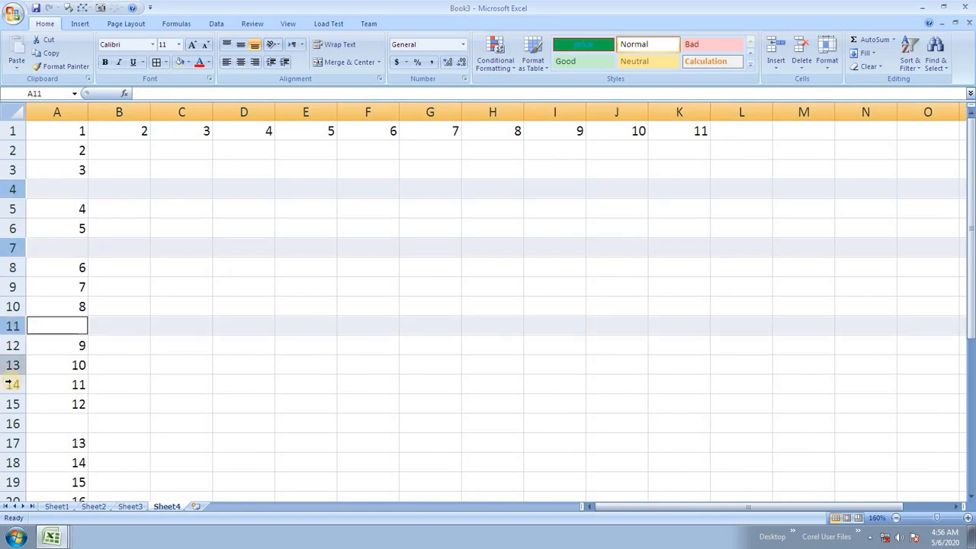
{"action": "left_click", "coordinate": [14, 424], "text": "ctrl"}
{"action": "scroll", "coordinate": [133, 314], "scroll_direction": "down", "scroll_amount": 2}
{"action": "scroll", "coordinate": [148, 340], "scroll_direction": "up", "scroll_amount": 2}
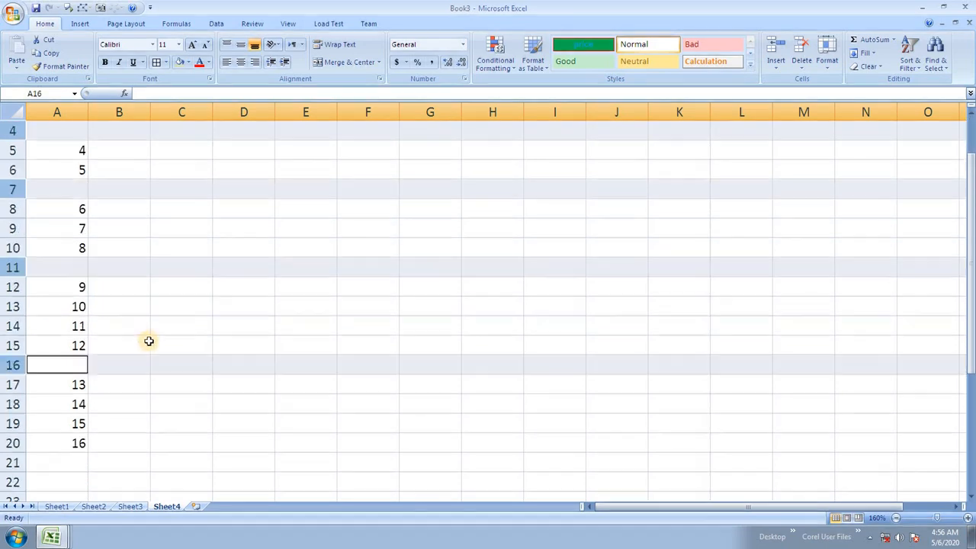
{"action": "key", "text": "ctrl+minus"}
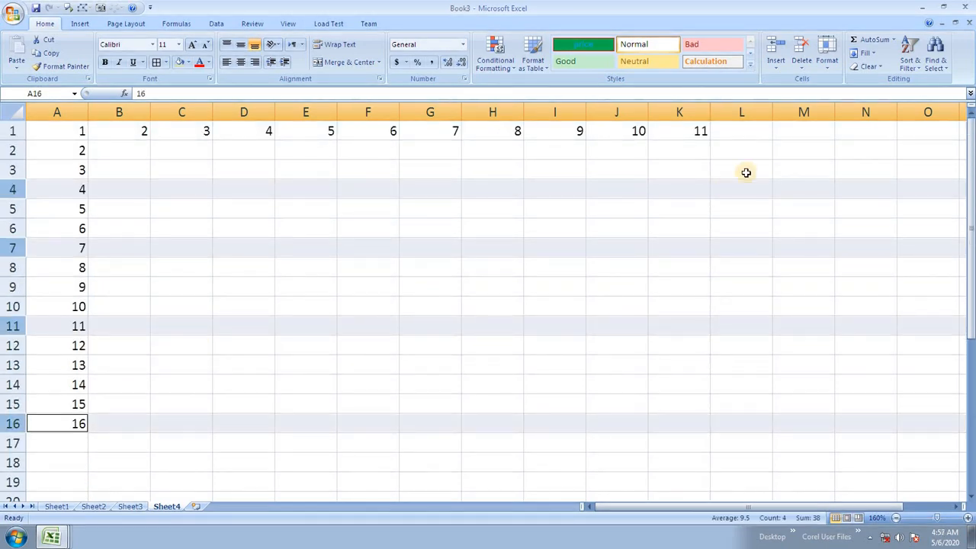
{"action": "left_click", "coordinate": [564, 240]}
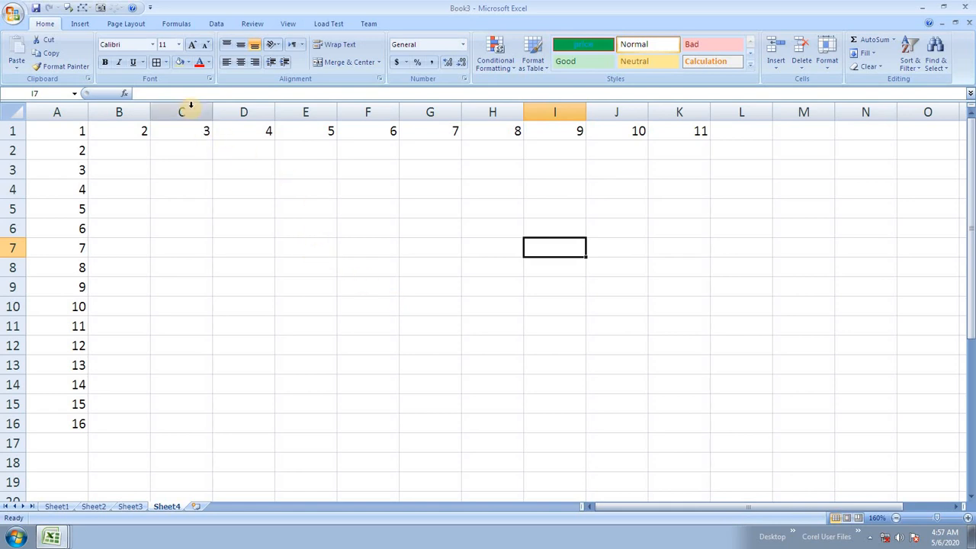
Step: Delete columns C and D, which held 3 and 4
{"action": "left_click_drag", "start_coordinate": [192, 106], "coordinate": [244, 109]}
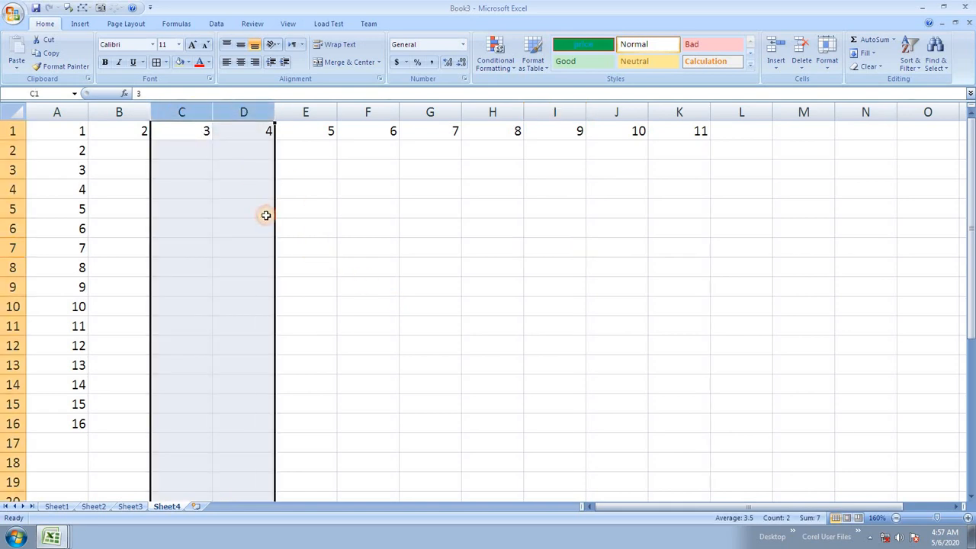
{"action": "key", "text": "ctrl+minus"}
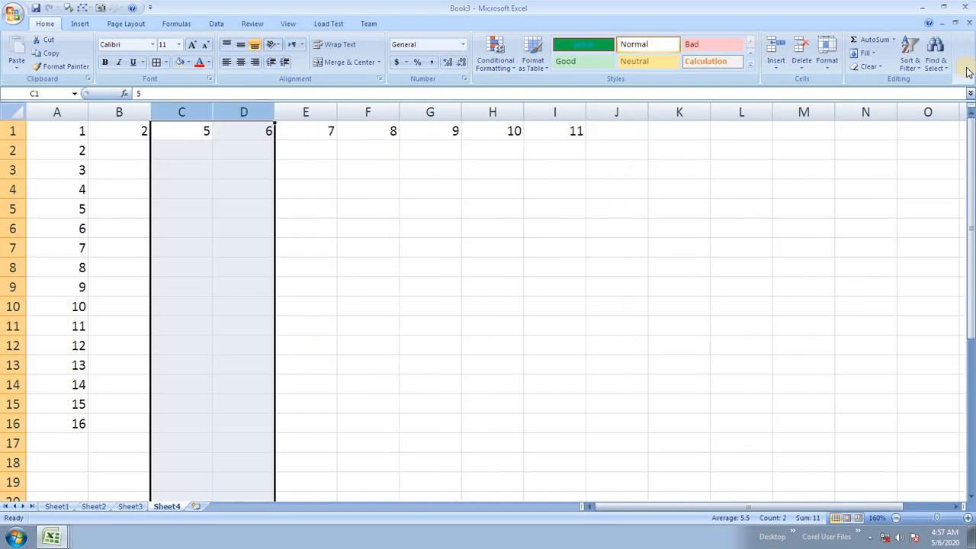
{"action": "left_click", "coordinate": [527, 237]}
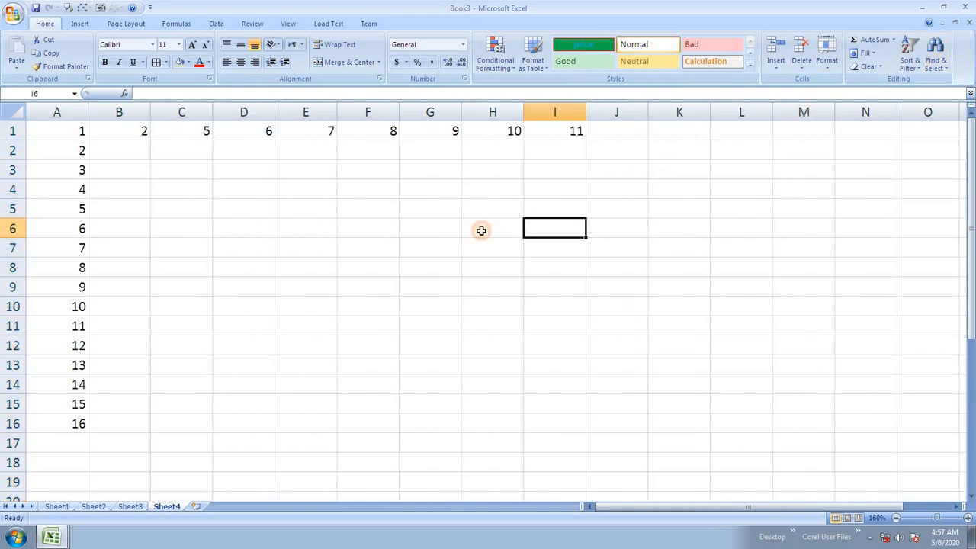
{"action": "left_click", "coordinate": [185, 181]}
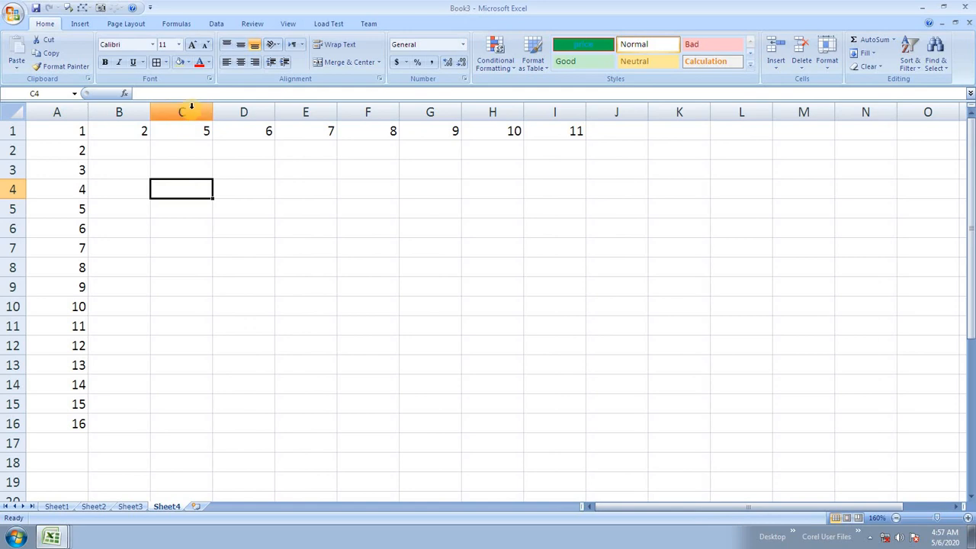
Step: Insert two blank columns at C:D and enter 3 in C1 and 4 in D1
{"action": "left_click_drag", "start_coordinate": [187, 111], "coordinate": [242, 114]}
{"action": "key", "text": "ctrl+shift+plus"}
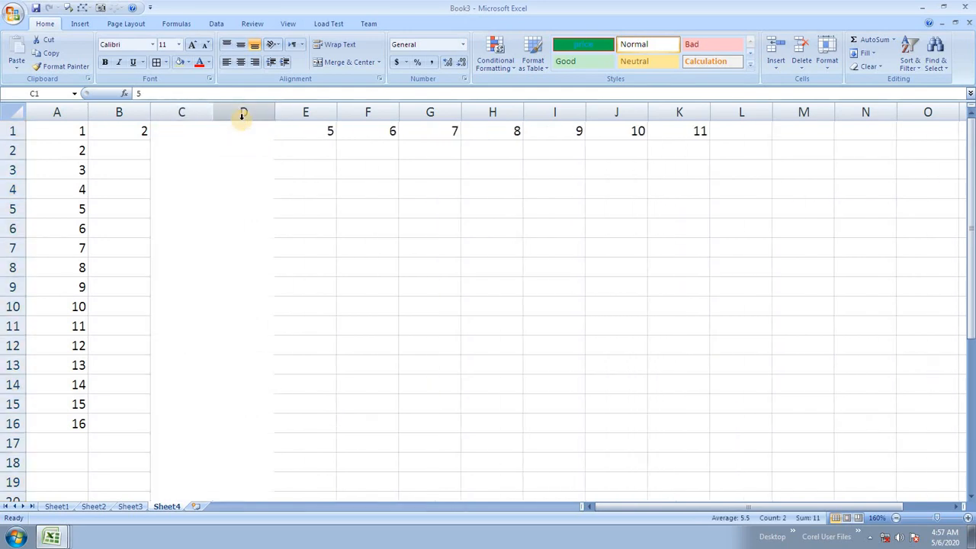
{"action": "left_click", "coordinate": [199, 133]}
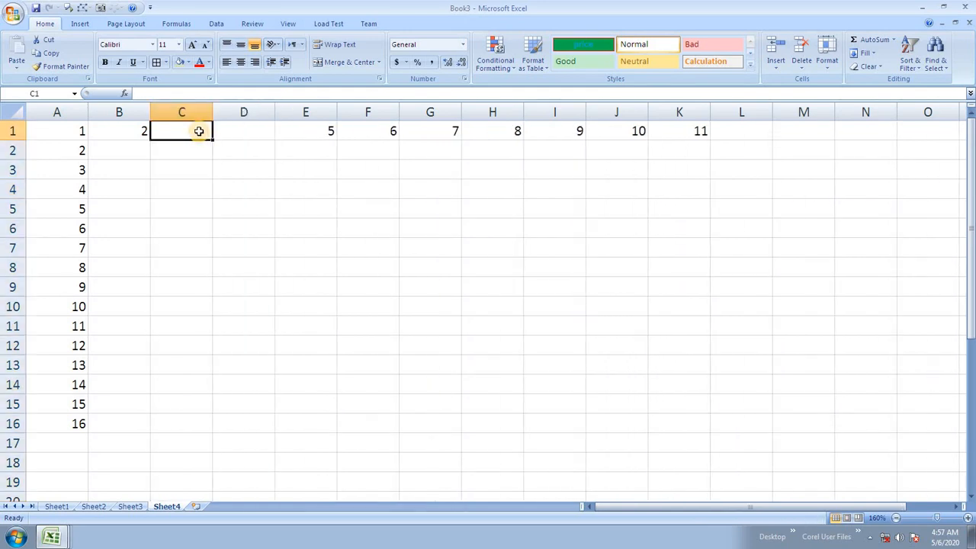
{"action": "type", "text": "3"}
{"action": "left_click", "coordinate": [252, 128]}
{"action": "type", "text": "4"}
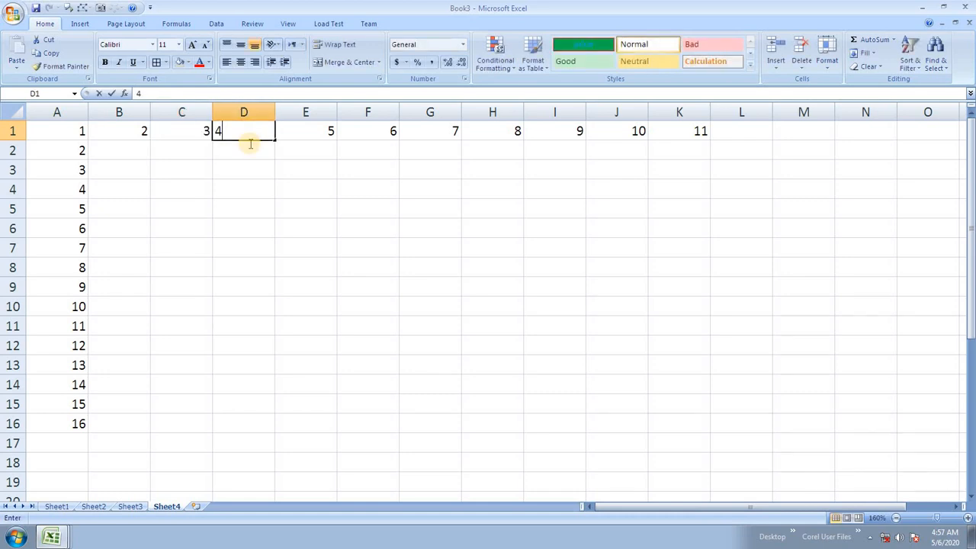
{"action": "left_click", "coordinate": [263, 200]}
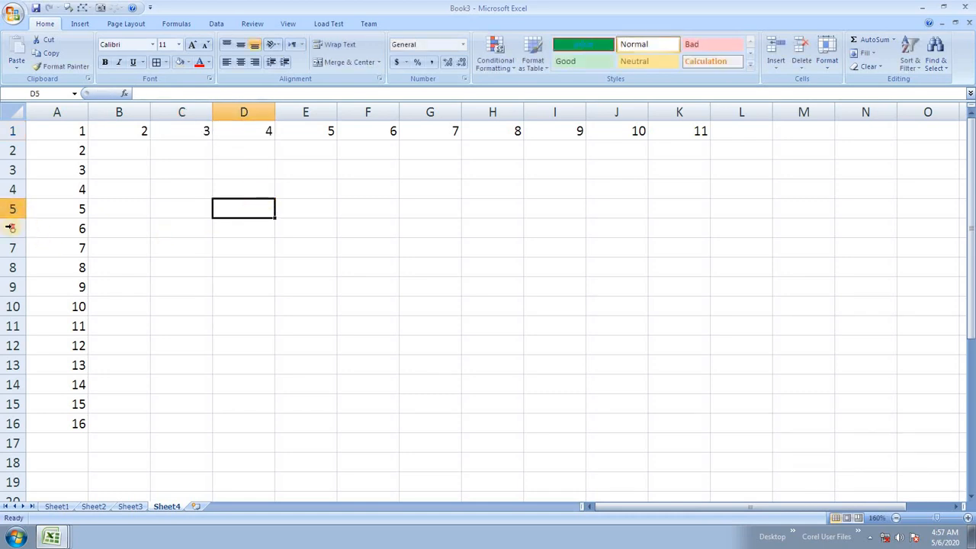
Step: Insert three blank rows at rows 5–7 and enter 34, 567 and 43 in A5:A7
{"action": "left_click_drag", "start_coordinate": [11, 209], "coordinate": [4, 249]}
{"action": "key", "text": "ctrl+shift+plus"}
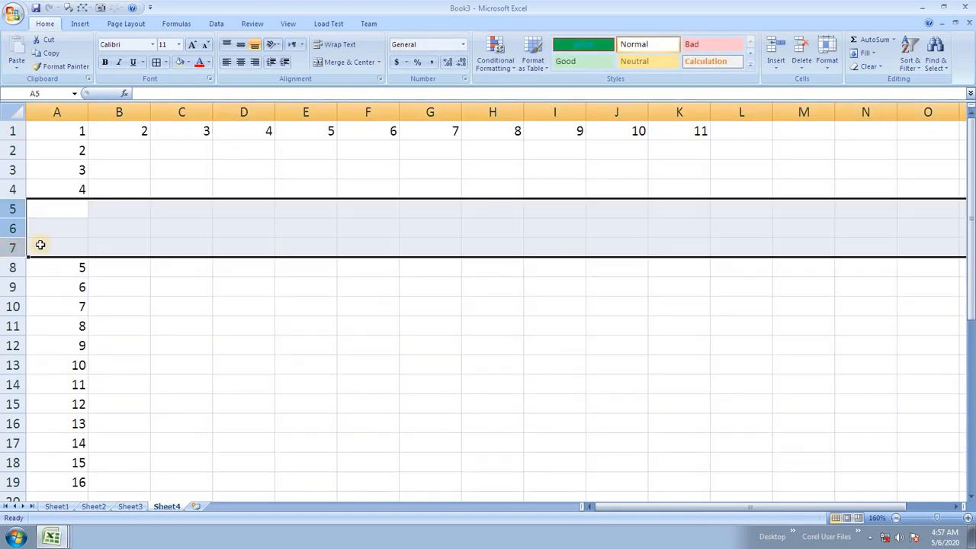
{"action": "left_click", "coordinate": [47, 204]}
{"action": "type", "text": "34"}
{"action": "key", "text": "Return"}
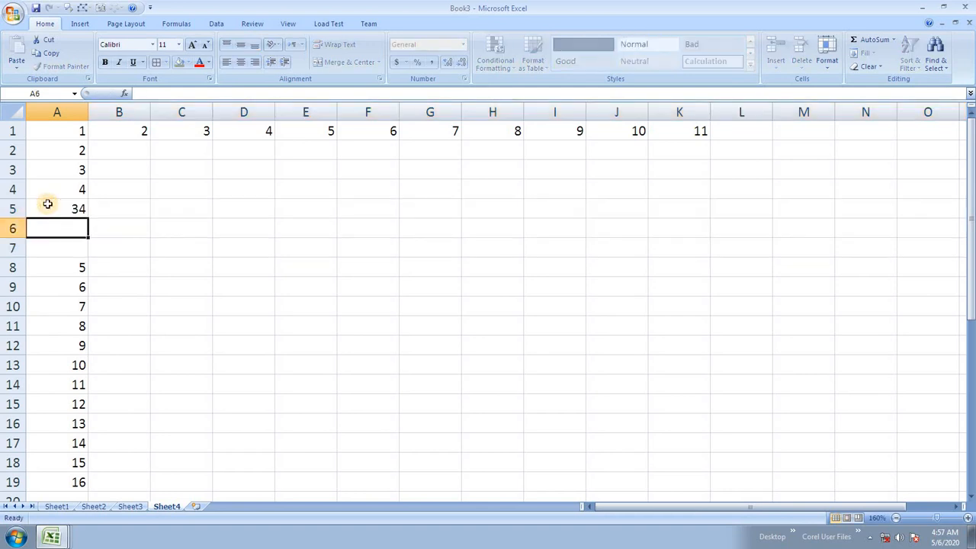
{"action": "type", "text": "567"}
{"action": "key", "text": "Return"}
{"action": "type", "text": "43"}
{"action": "key", "text": "Return"}
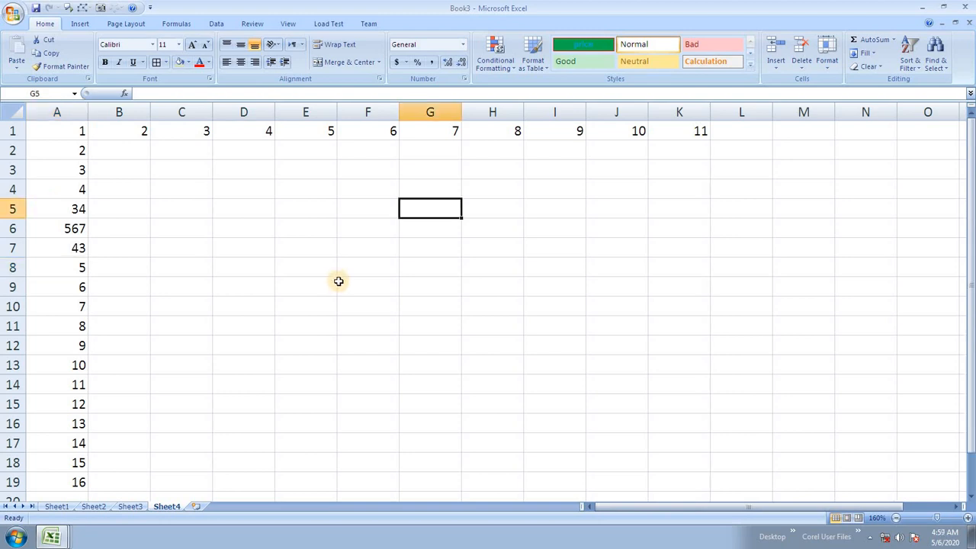
Step: Type hartron into the selected F5:H10 and fill every cell with Ctrl+Enter
{"action": "left_click", "coordinate": [345, 222]}
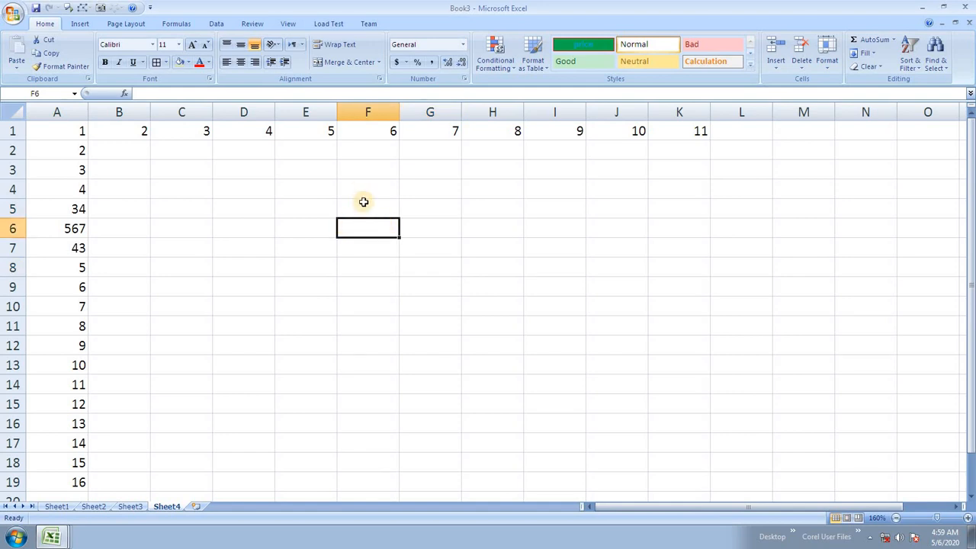
{"action": "left_click_drag", "start_coordinate": [364, 202], "coordinate": [523, 307]}
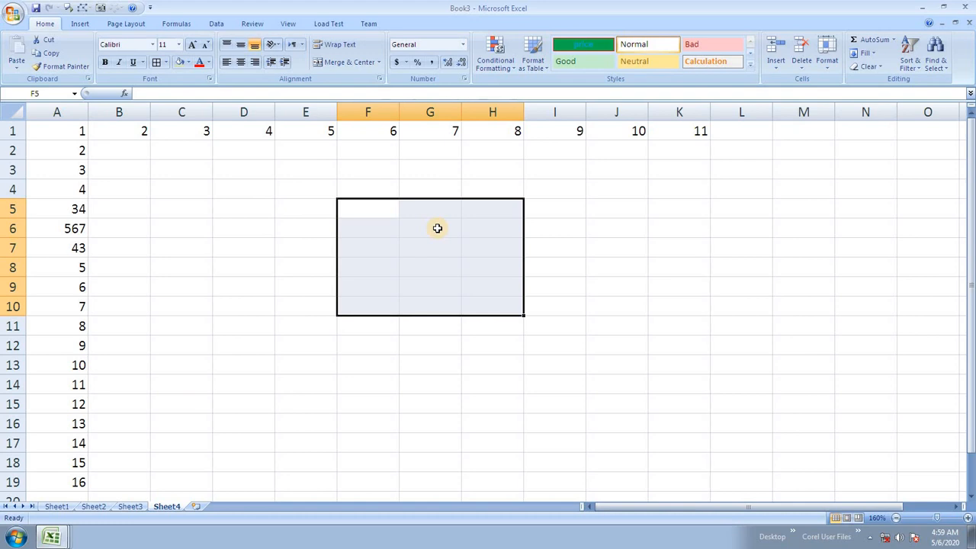
{"action": "type", "text": "hartron"}
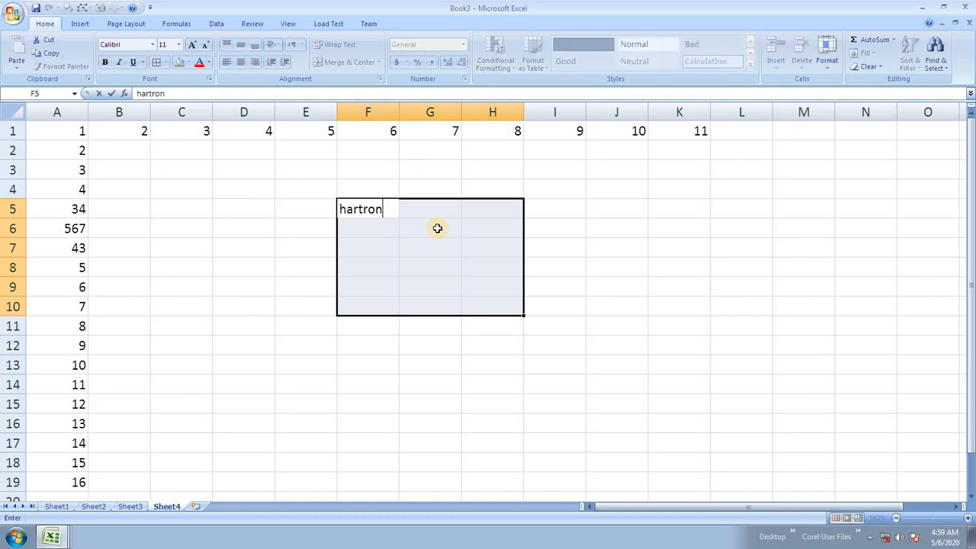
{"action": "key", "text": "Return"}
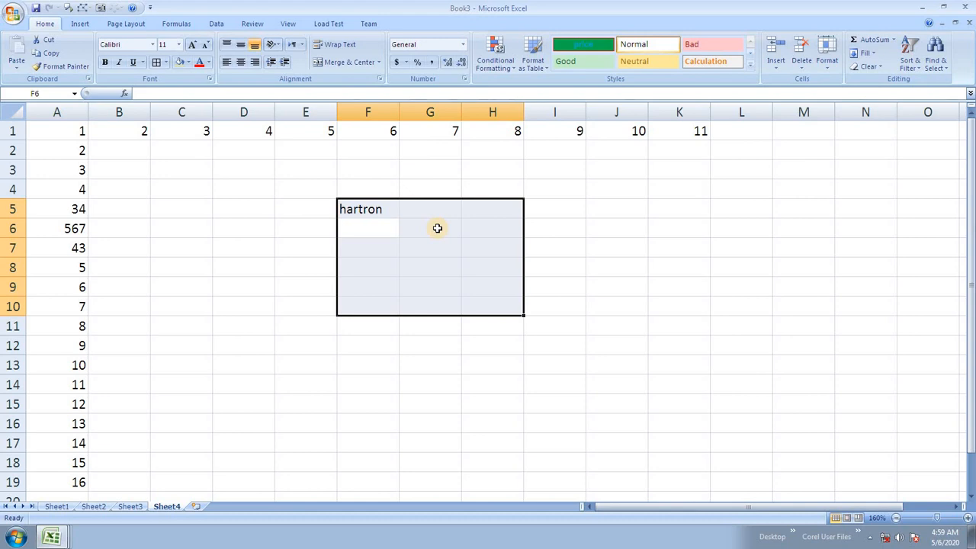
{"action": "key", "text": "shift+Return"}
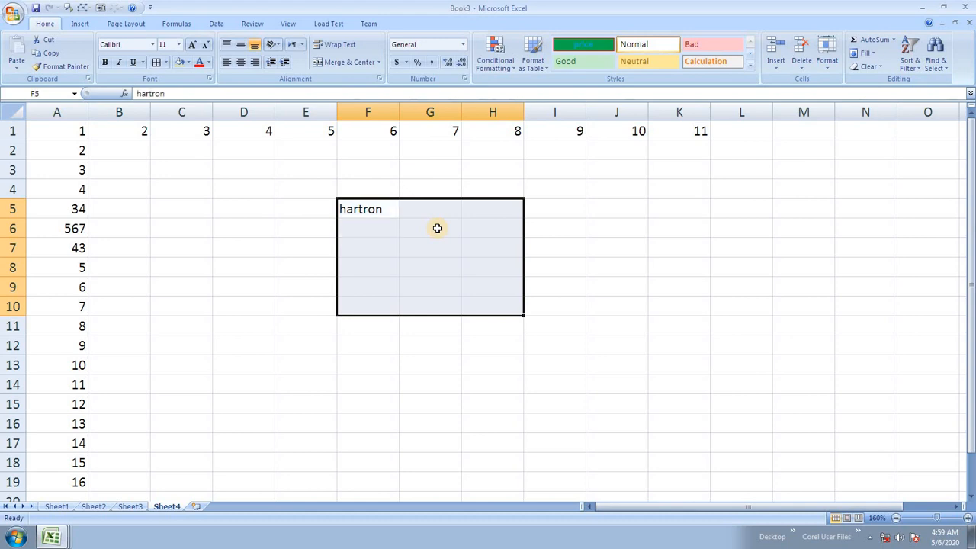
{"action": "key", "text": "F2"}
{"action": "key", "text": "ctrl+Return"}
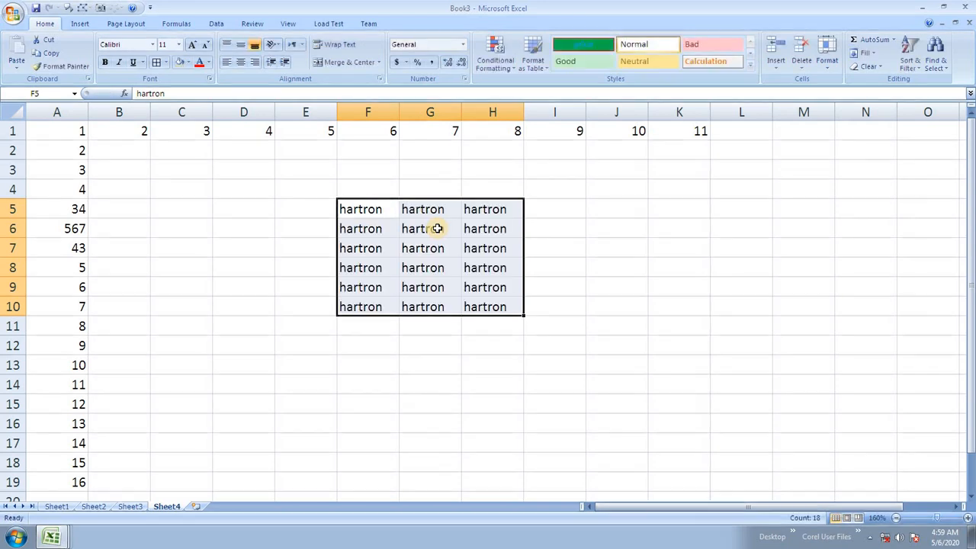
{"action": "left_click", "coordinate": [436, 229]}
{"action": "left_click", "coordinate": [374, 211]}
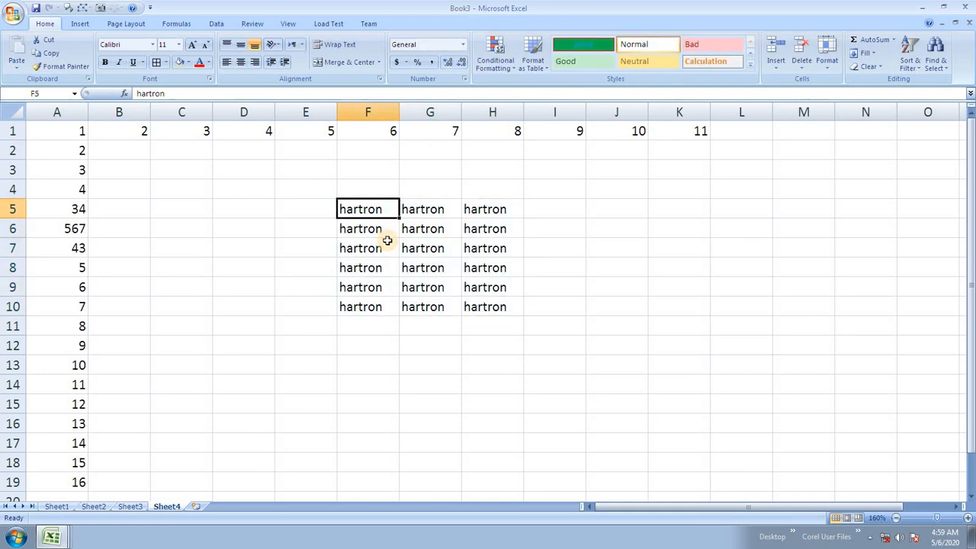
{"action": "left_click", "coordinate": [410, 248]}
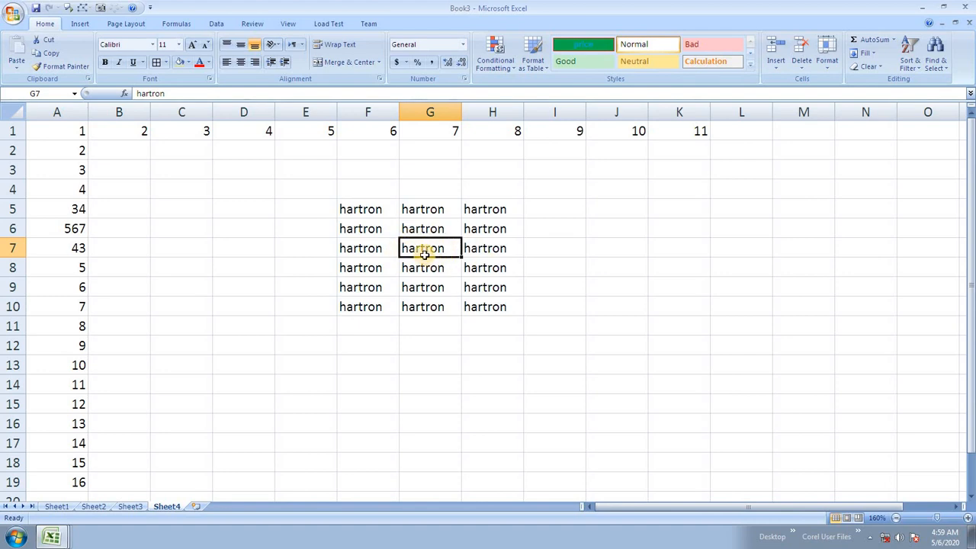
Step: Clear cell G7, then undo to restore its hartron
{"action": "left_click", "coordinate": [433, 273]}
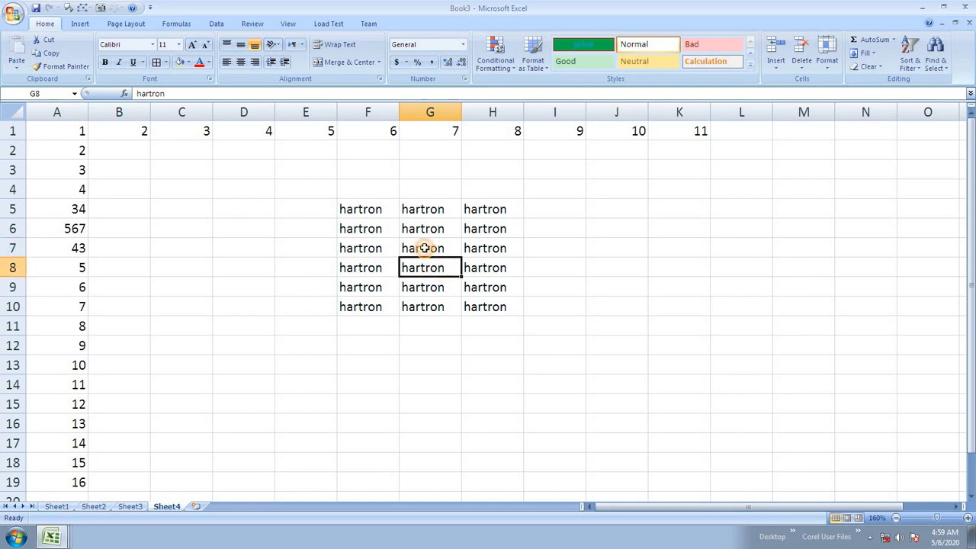
{"action": "key", "text": "Up"}
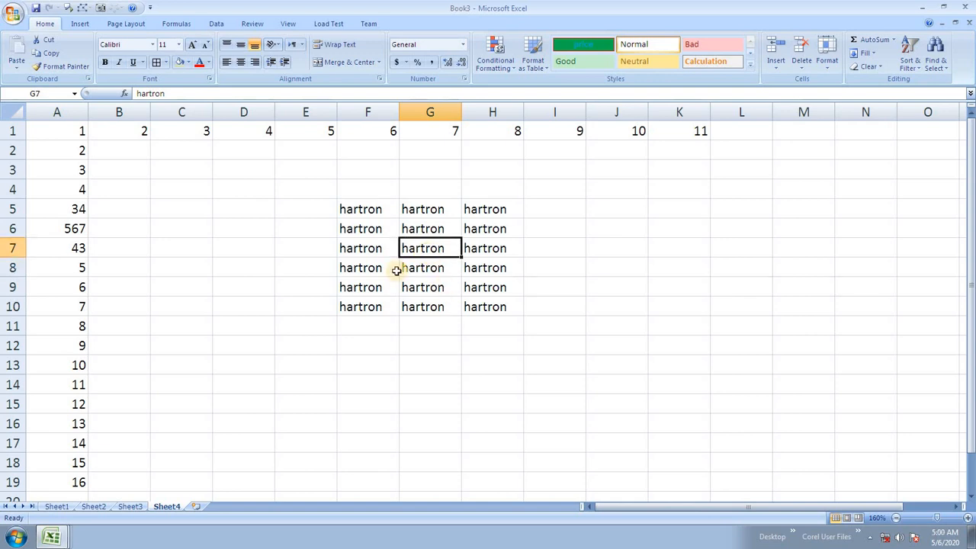
{"action": "key", "text": "Down"}
{"action": "key", "text": "Up"}
{"action": "key", "text": "Delete"}
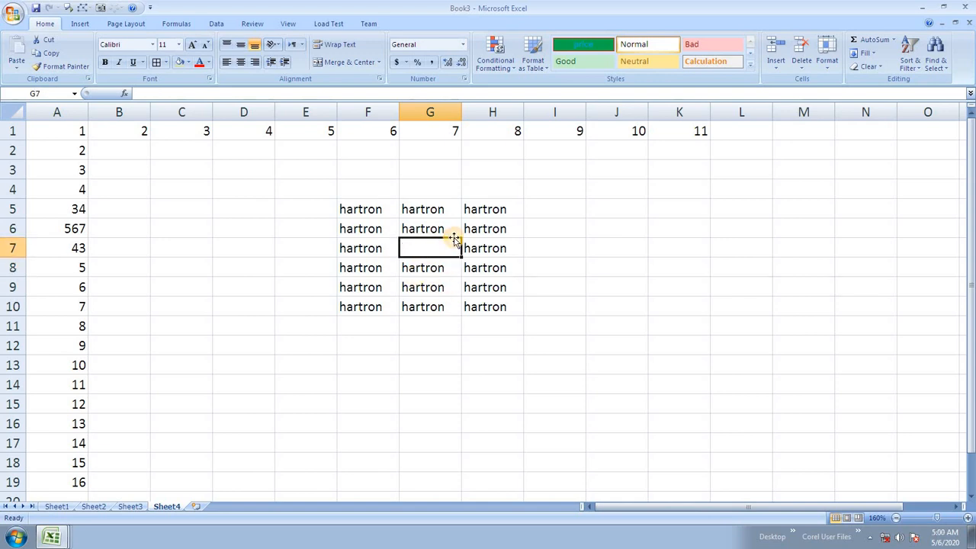
{"action": "key", "text": "ctrl+z"}
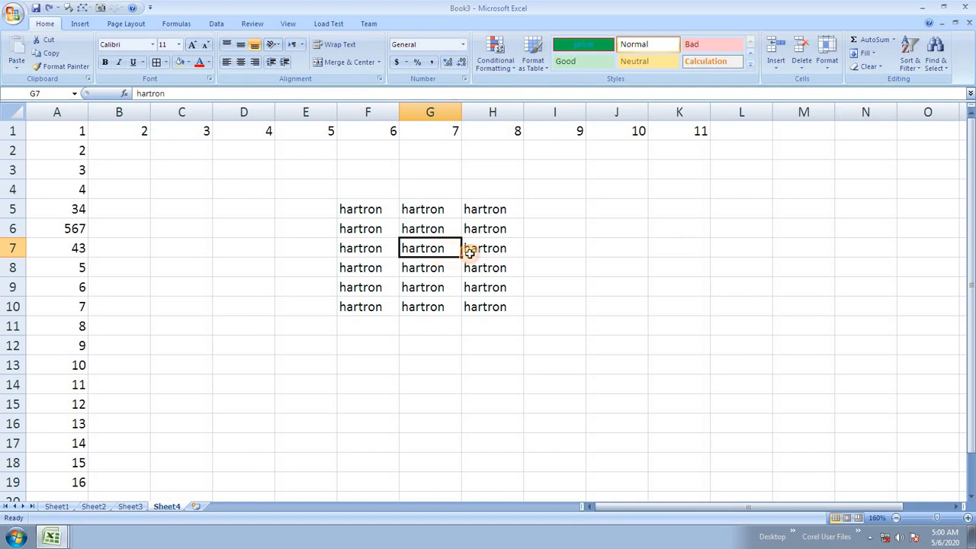
{"action": "key", "text": "Right"}
{"action": "key", "text": "Left"}
{"action": "key", "text": "Down"}
{"action": "key", "text": "Up"}
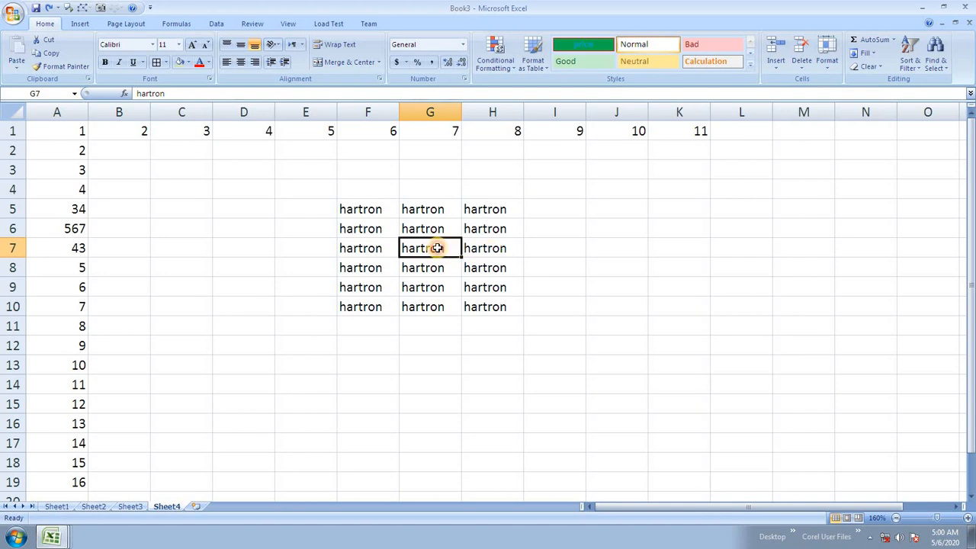
Step: Enter one in H7, two in G8, three in G6 and four in F7
{"action": "left_click", "coordinate": [488, 248]}
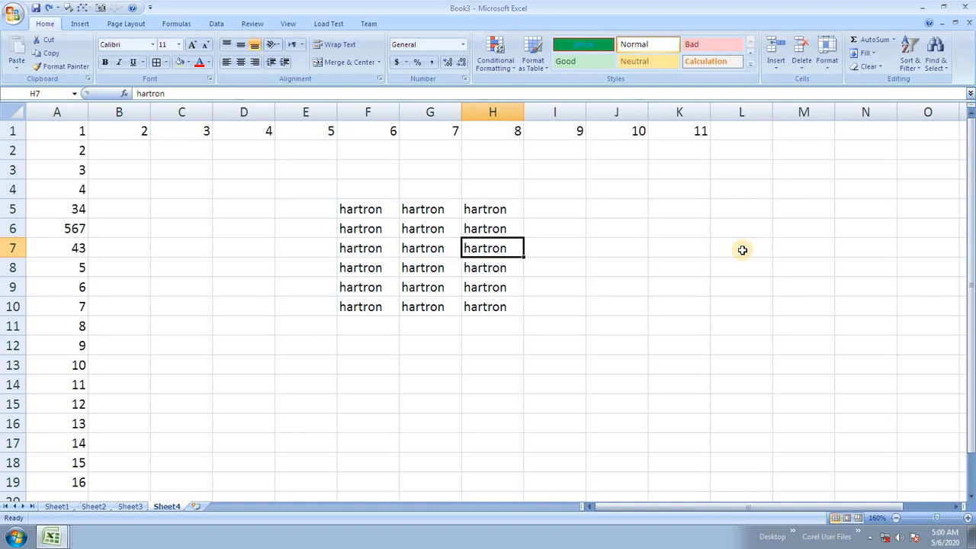
{"action": "type", "text": "one"}
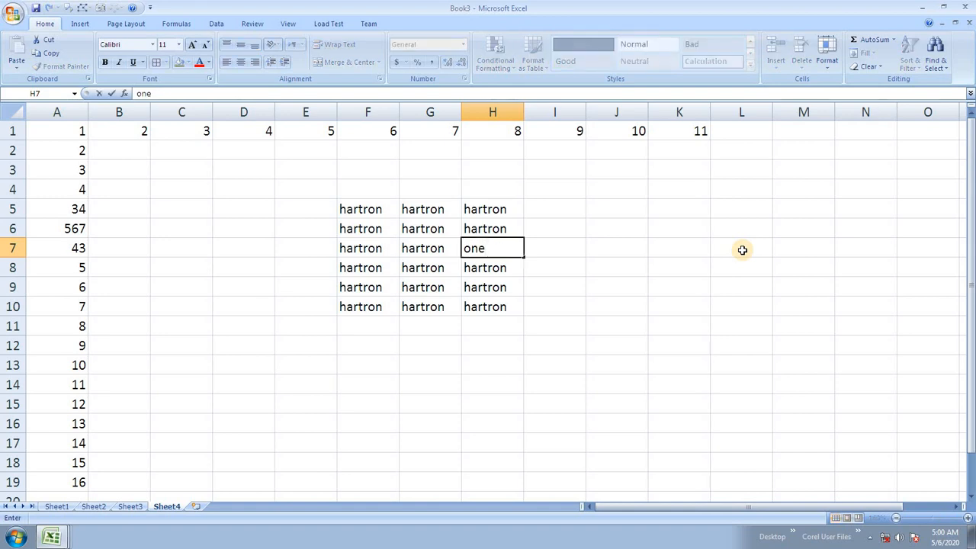
{"action": "key", "text": "Return"}
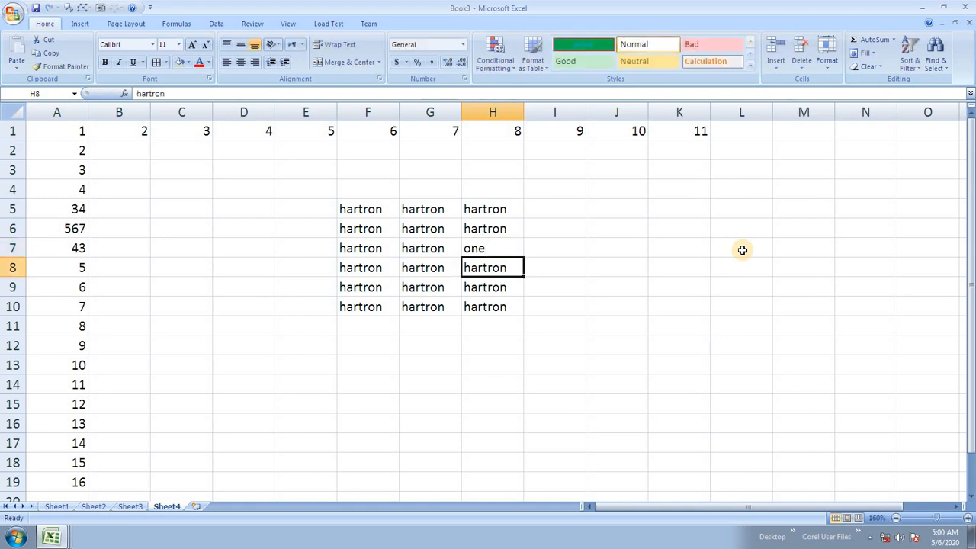
{"action": "key", "text": "Left"}
{"action": "type", "text": "tw"}
{"action": "key", "text": "Up"}
{"action": "key", "text": "Up"}
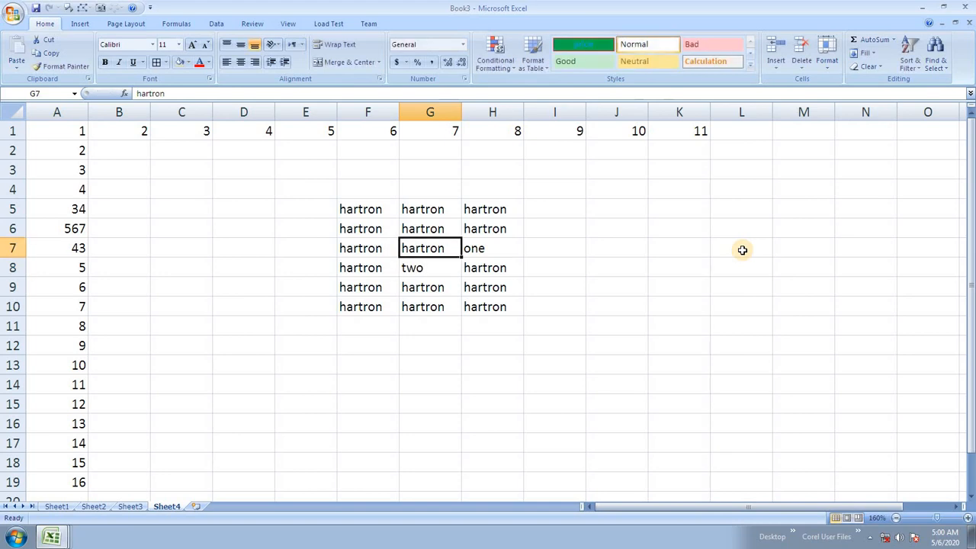
{"action": "type", "text": "three"}
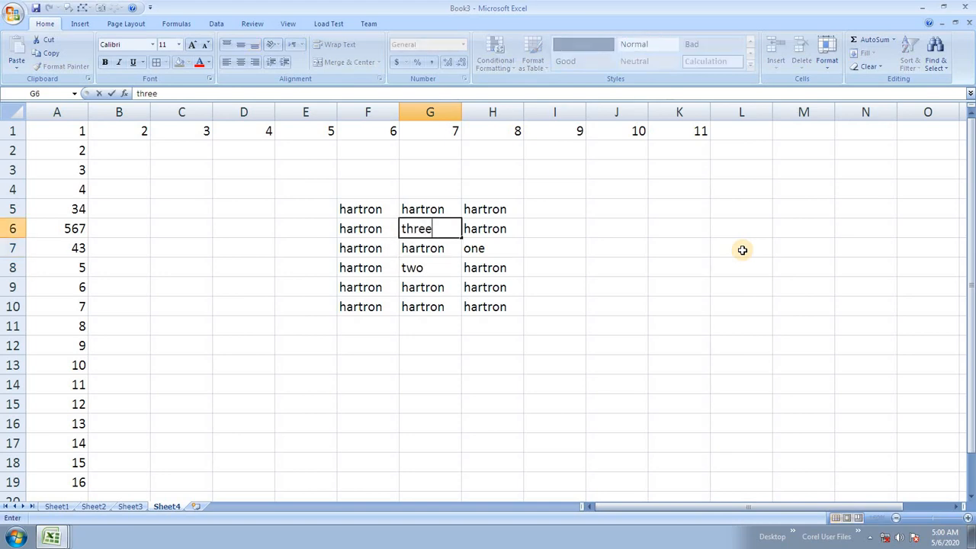
{"action": "key", "text": "Left"}
{"action": "key", "text": "Down"}
{"action": "type", "text": "four"}
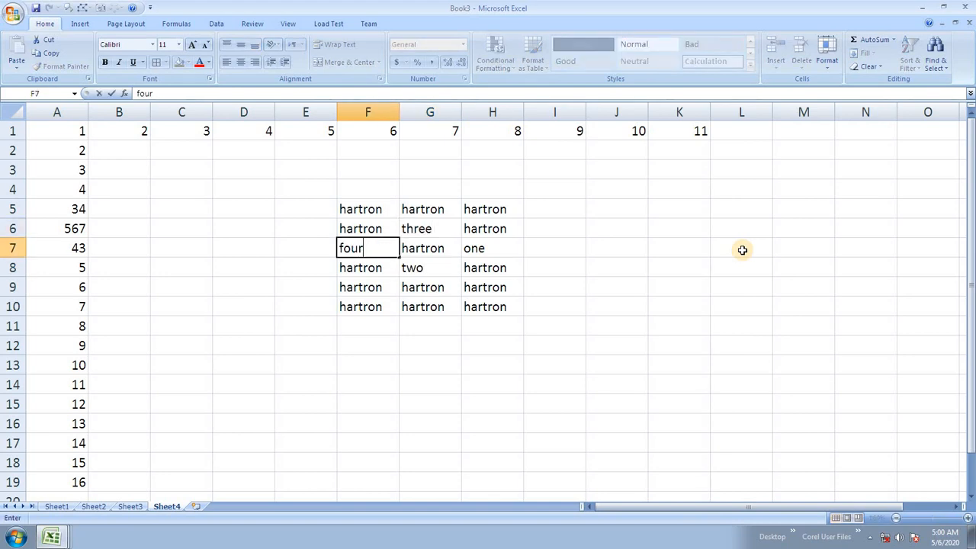
{"action": "key", "text": "Return"}
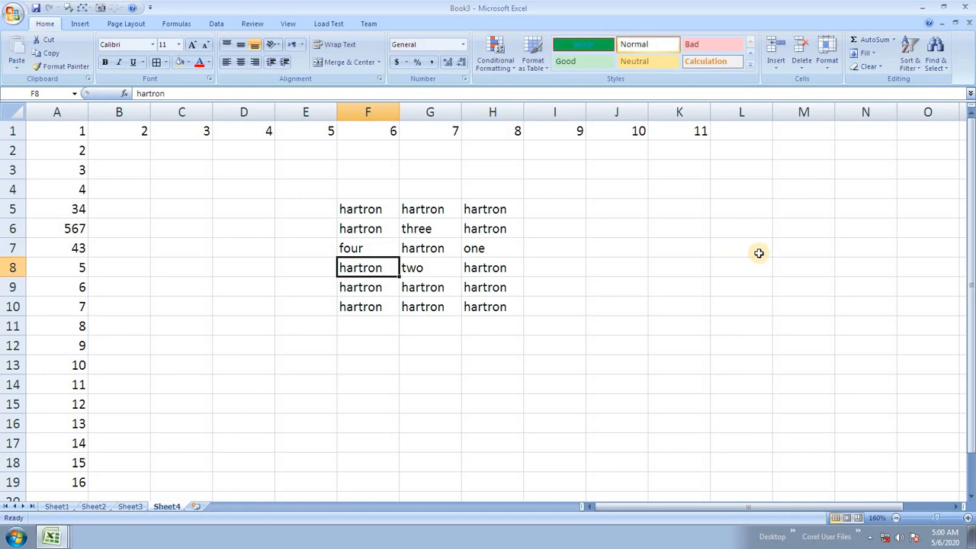
{"action": "left_click", "coordinate": [440, 251]}
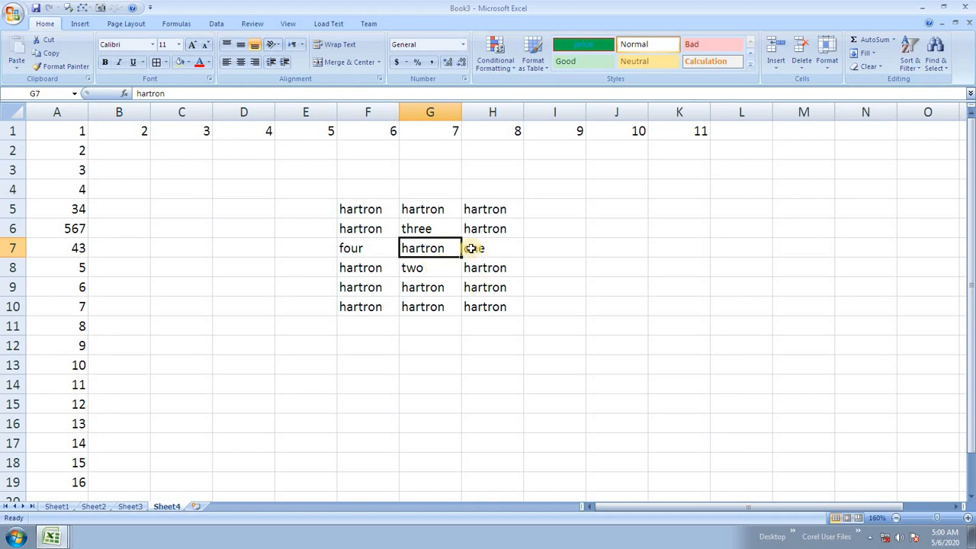
{"action": "left_click", "coordinate": [801, 67]}
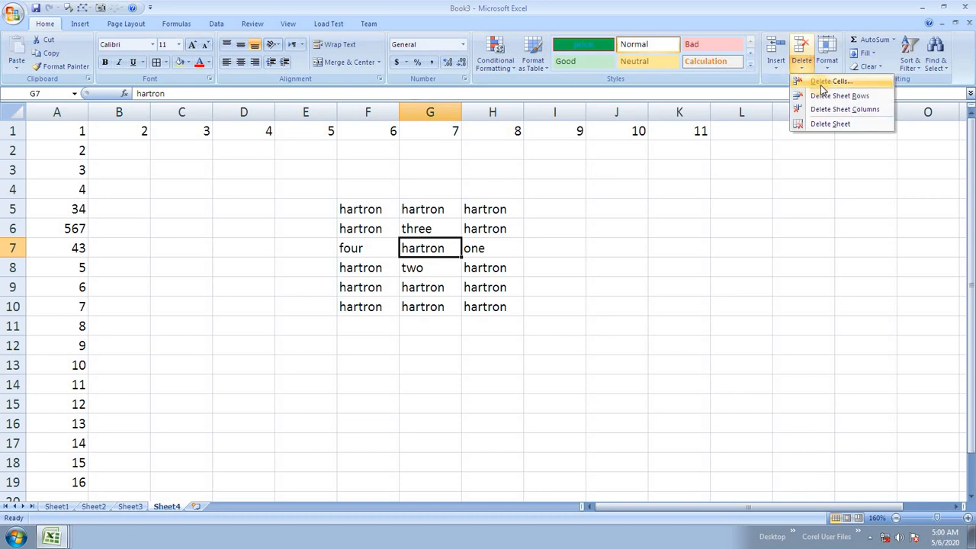
{"action": "left_click", "coordinate": [824, 82]}
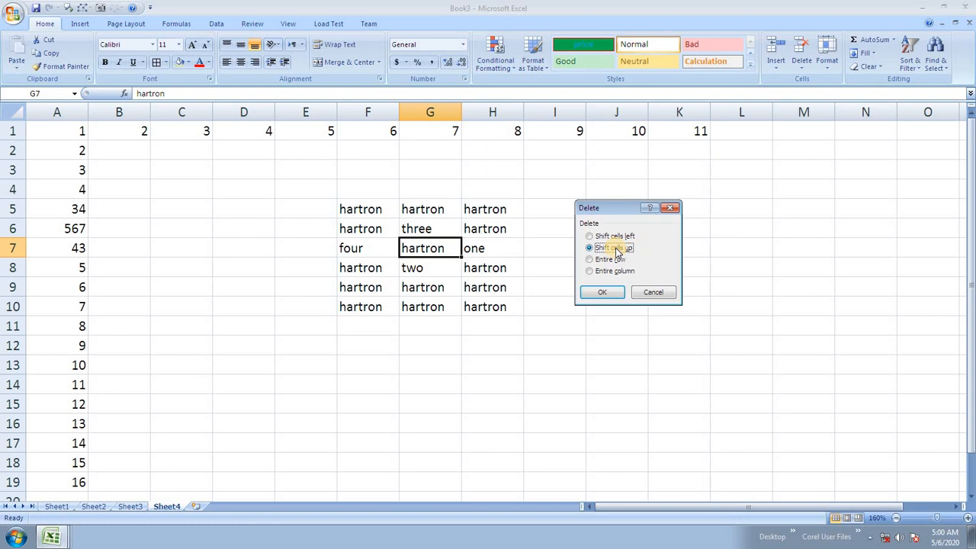
{"action": "left_click", "coordinate": [603, 293]}
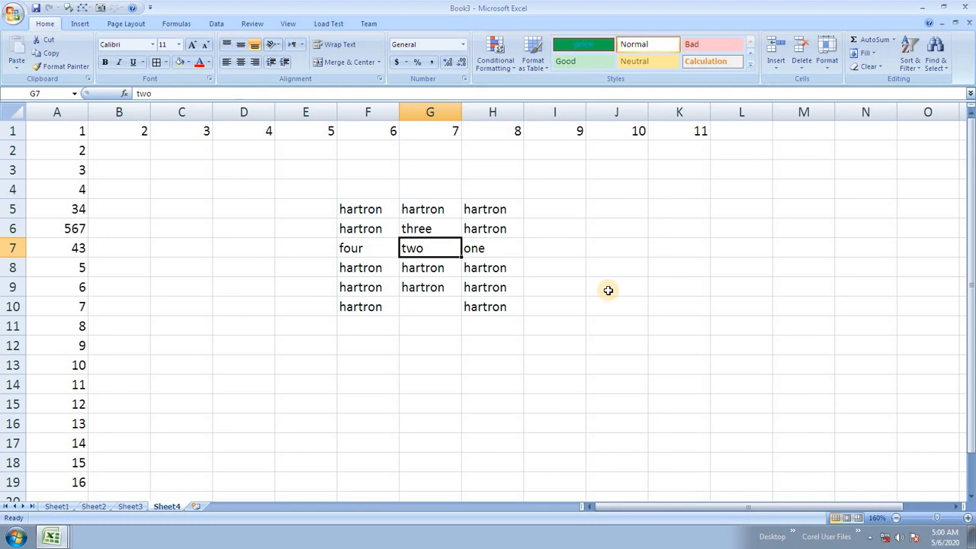
{"action": "key", "text": "ctrl+z"}
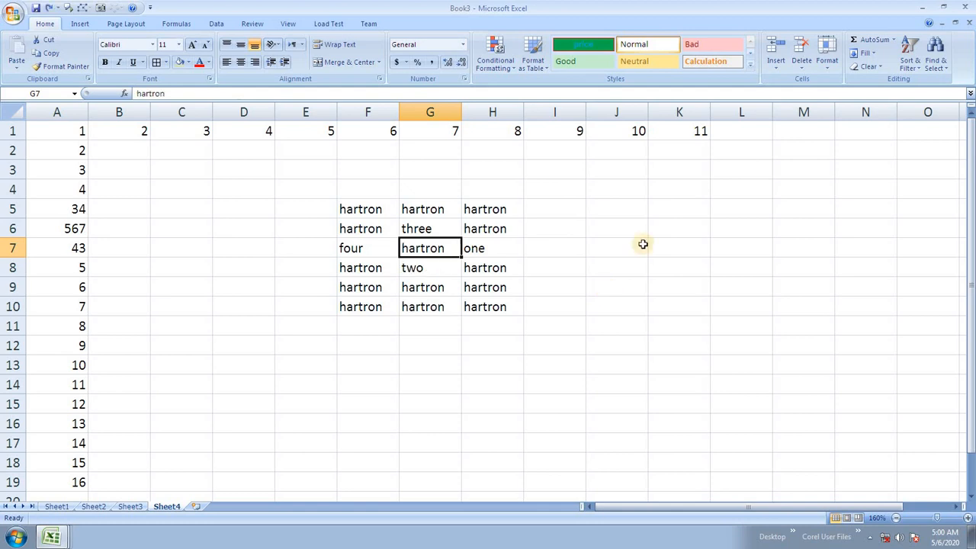
{"action": "left_click", "coordinate": [803, 70]}
{"action": "left_click", "coordinate": [816, 81]}
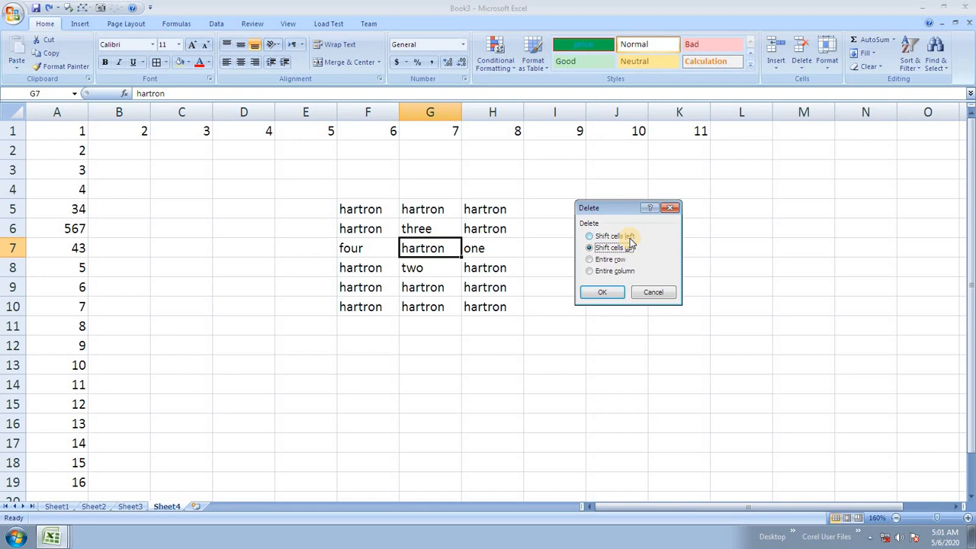
{"action": "left_click", "coordinate": [626, 237]}
{"action": "left_click", "coordinate": [602, 293]}
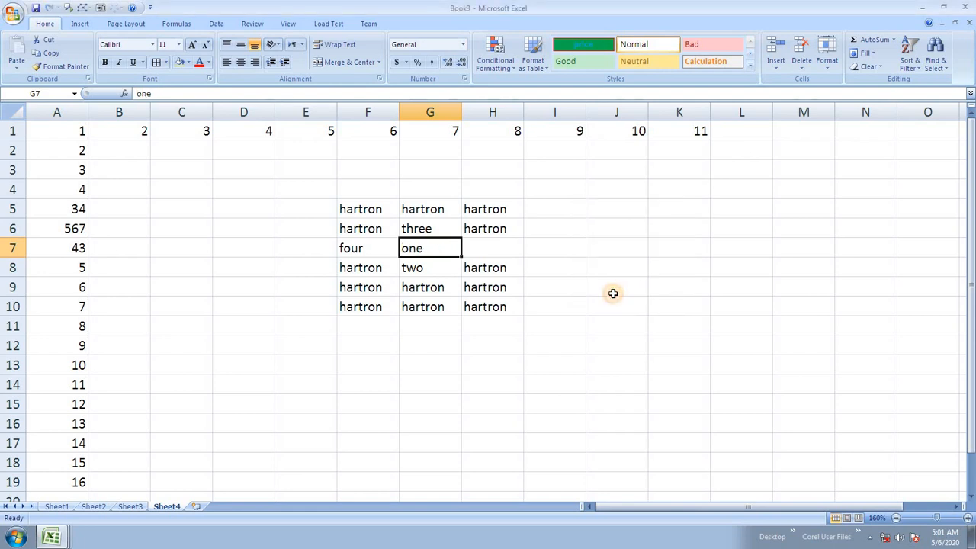
{"action": "key", "text": "ctrl+z"}
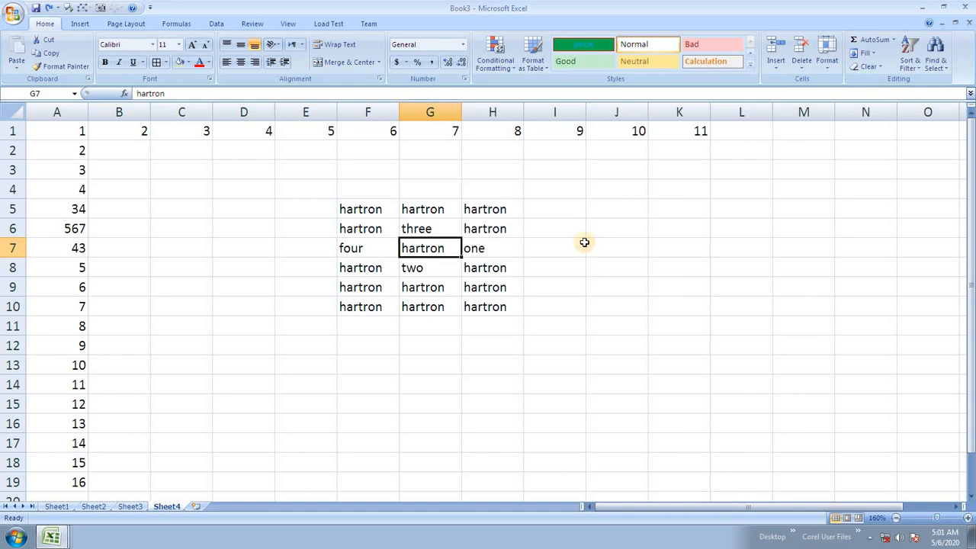
Step: Insert a cell at G7 shifting cells down, then undo it
{"action": "left_click", "coordinate": [775, 67]}
{"action": "left_click", "coordinate": [795, 81]}
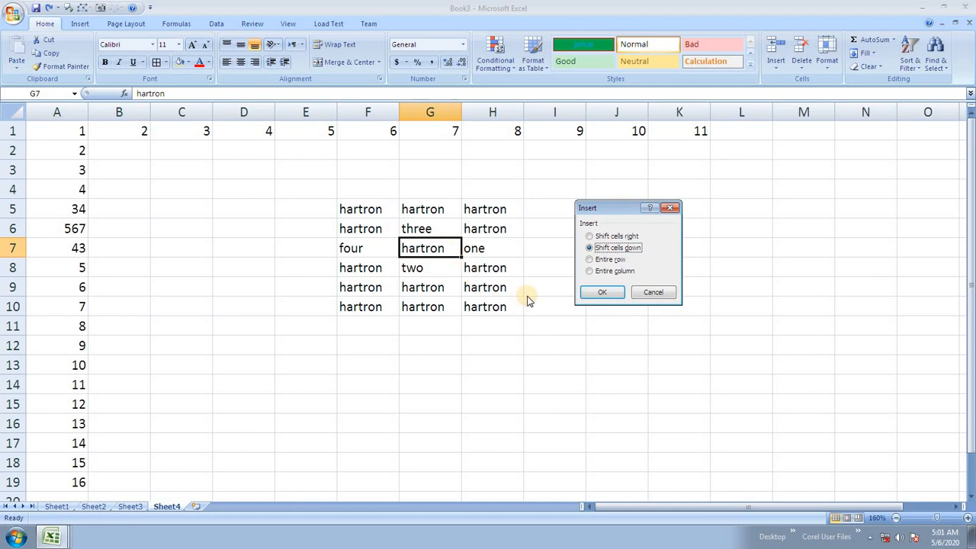
{"action": "left_click", "coordinate": [602, 293]}
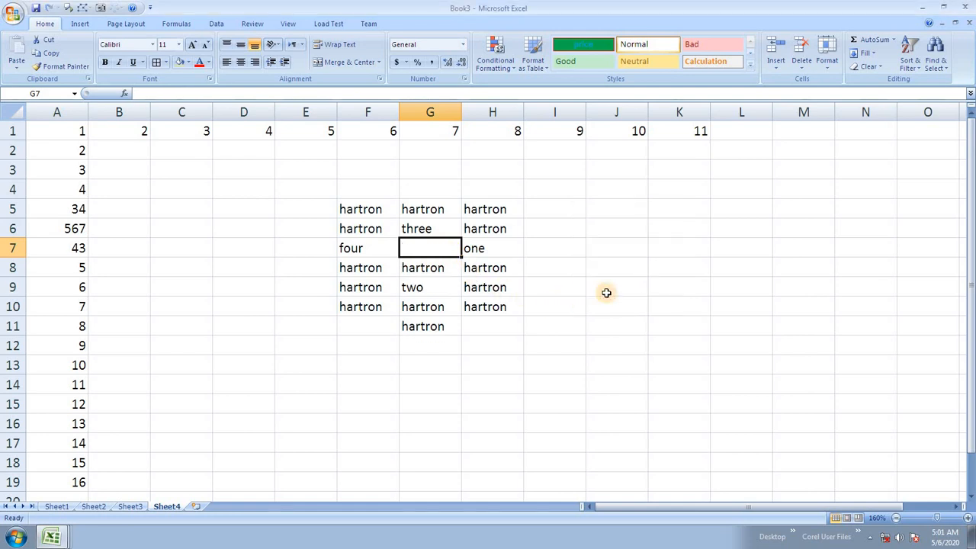
{"action": "key", "text": "ctrl+z"}
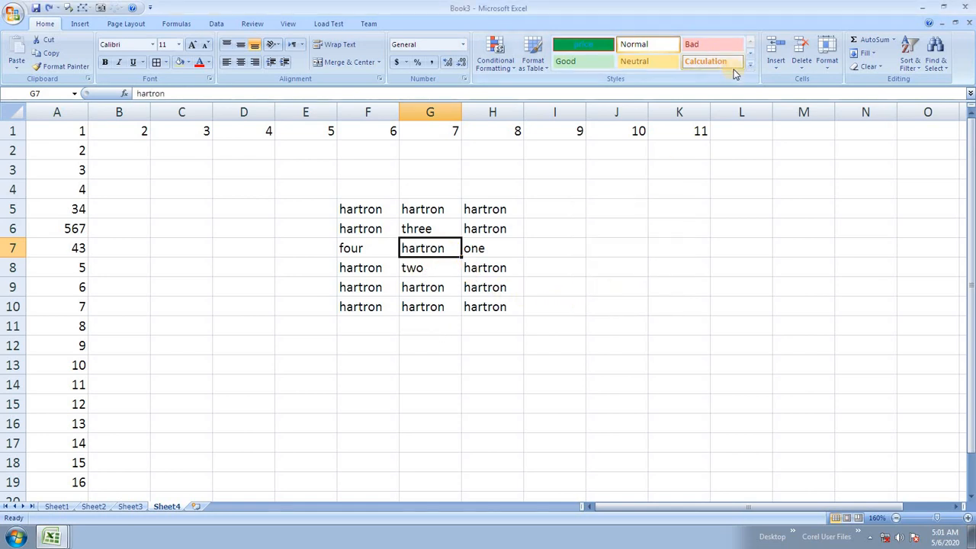
Step: Insert a cell at G7 shifting cells right, undo it, and show the Insert drop-down choices
{"action": "left_click", "coordinate": [775, 66]}
{"action": "left_click", "coordinate": [788, 82]}
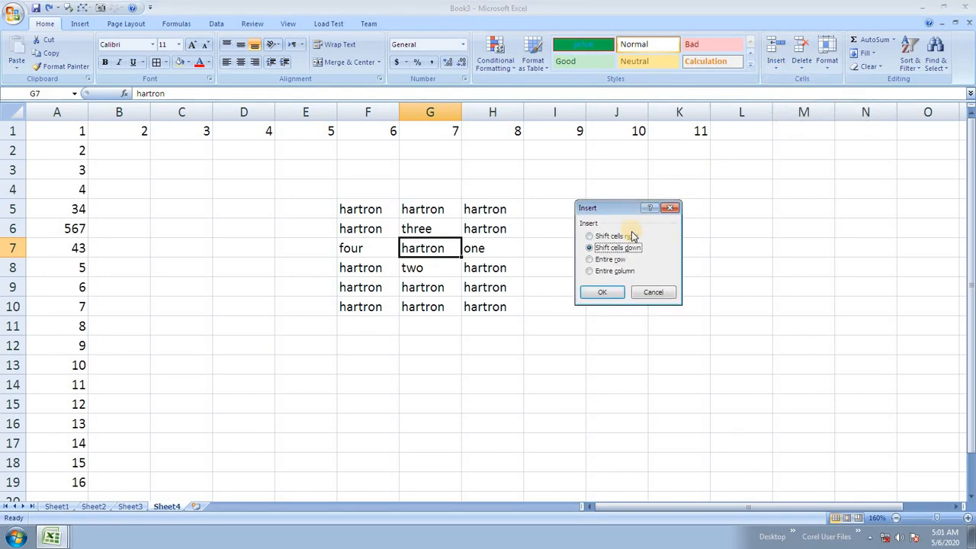
{"action": "left_click", "coordinate": [619, 236]}
{"action": "left_click", "coordinate": [602, 292]}
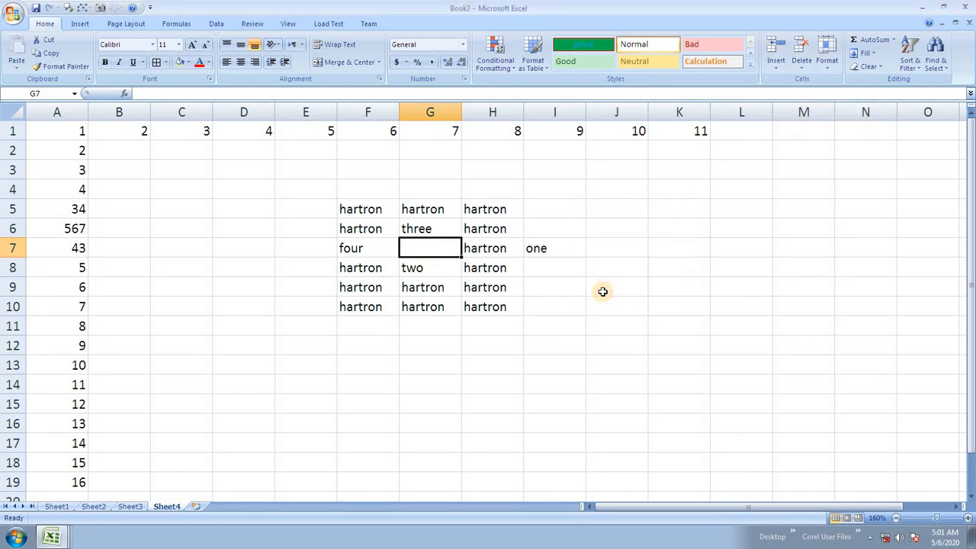
{"action": "key", "text": "ctrl+z"}
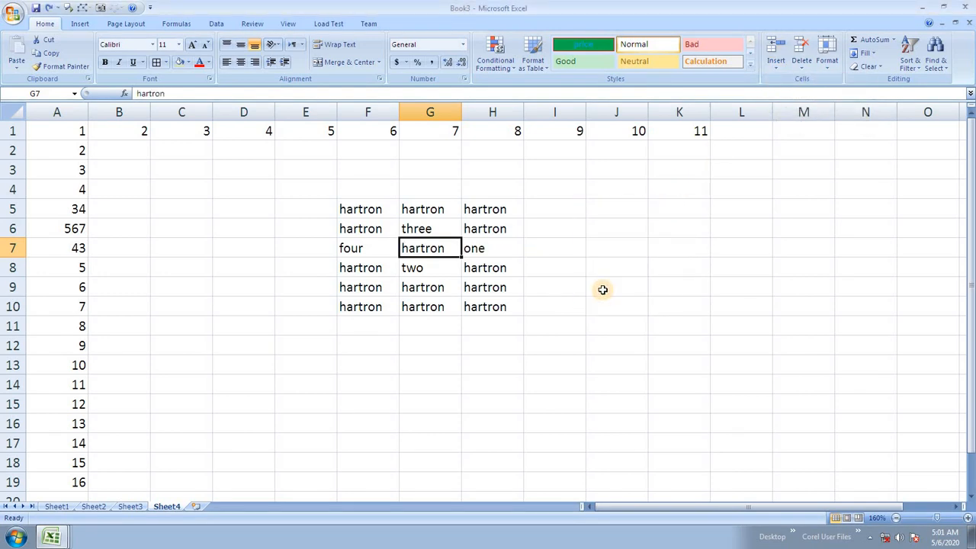
{"action": "left_click", "coordinate": [781, 70]}
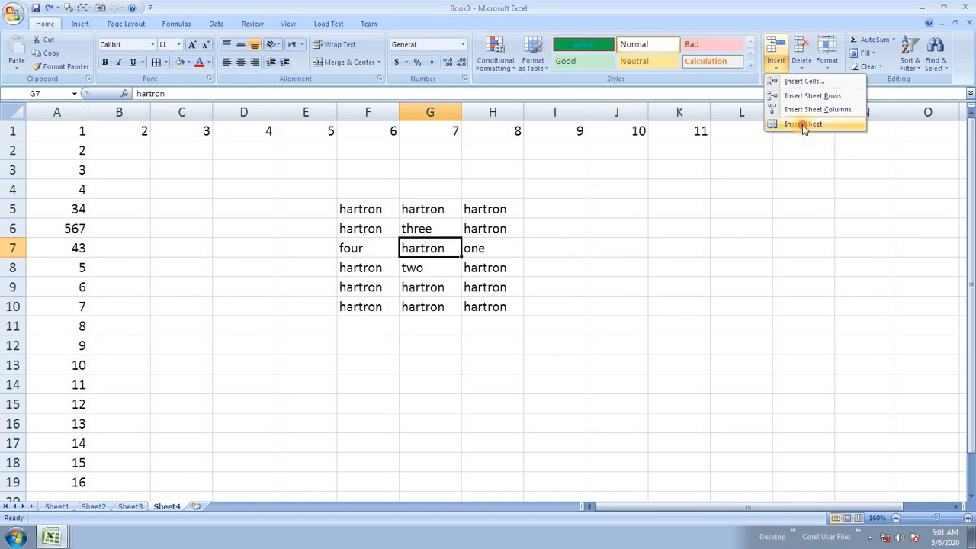
Step: Add blank worksheets with Insert Sheet and Shift+F11, then delete Sheet8
{"action": "left_click", "coordinate": [801, 126]}
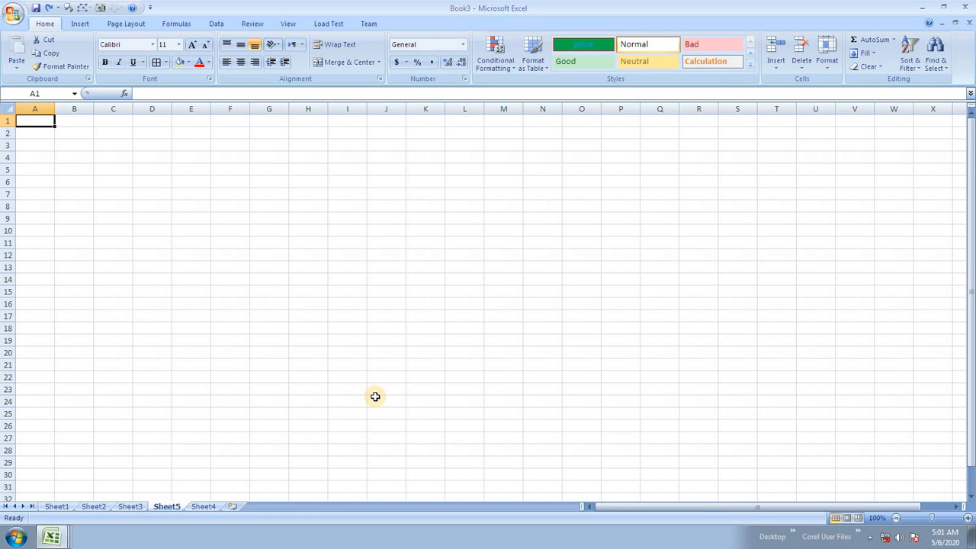
{"action": "key", "text": "shift+F11"}
{"action": "key", "text": "shift+F11"}
{"action": "key", "text": "shift+F11"}
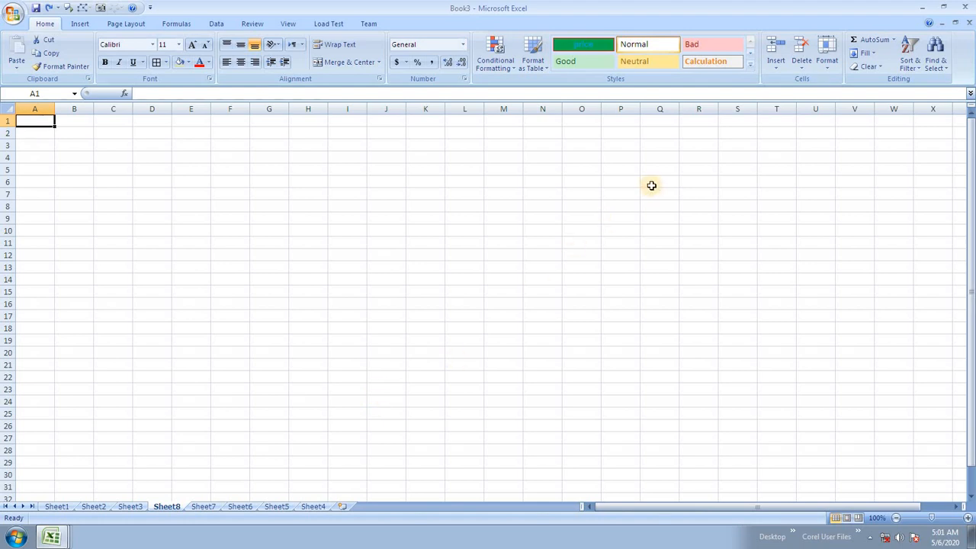
{"action": "left_click", "coordinate": [801, 68]}
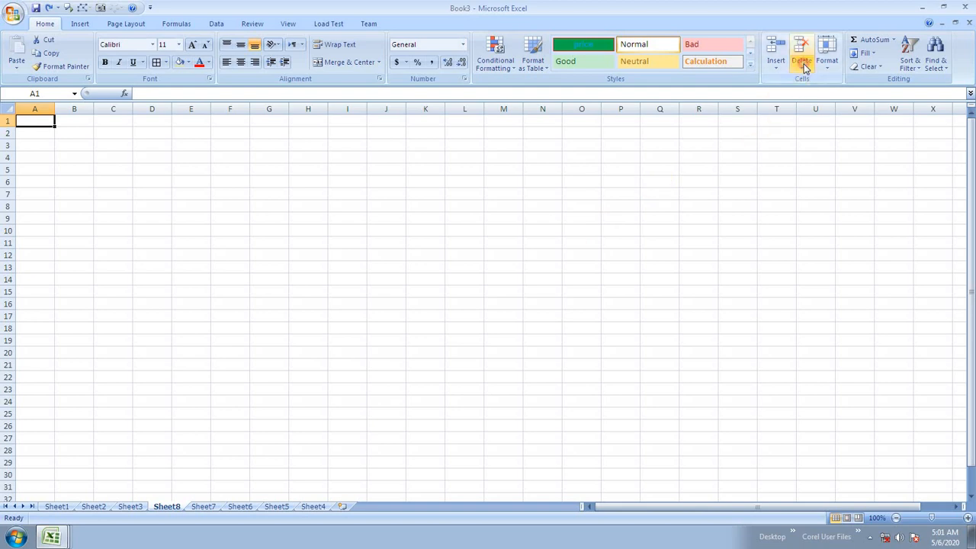
{"action": "left_click", "coordinate": [828, 127]}
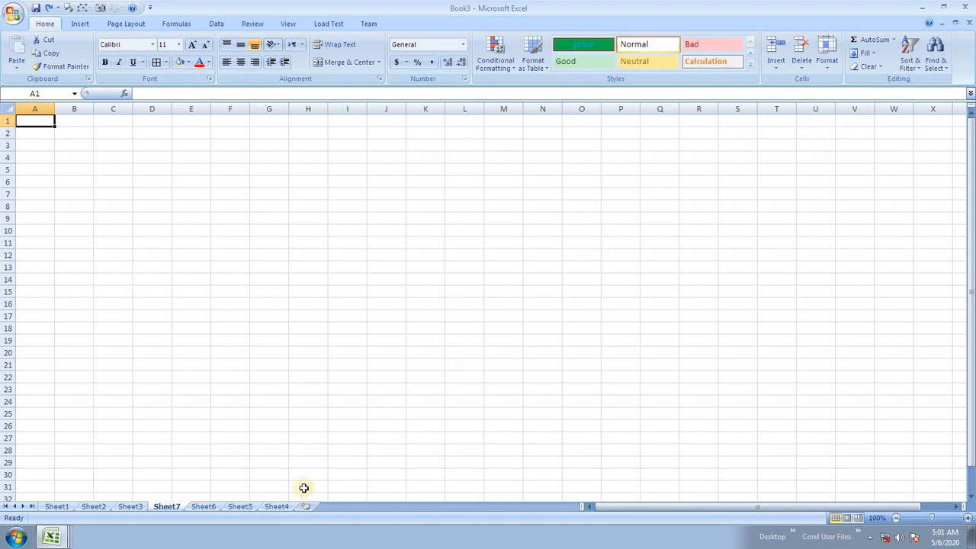
Step: Switch to Sheet7 and delete it, leaving Sheet5 and Sheet6
{"action": "left_click", "coordinate": [276, 506]}
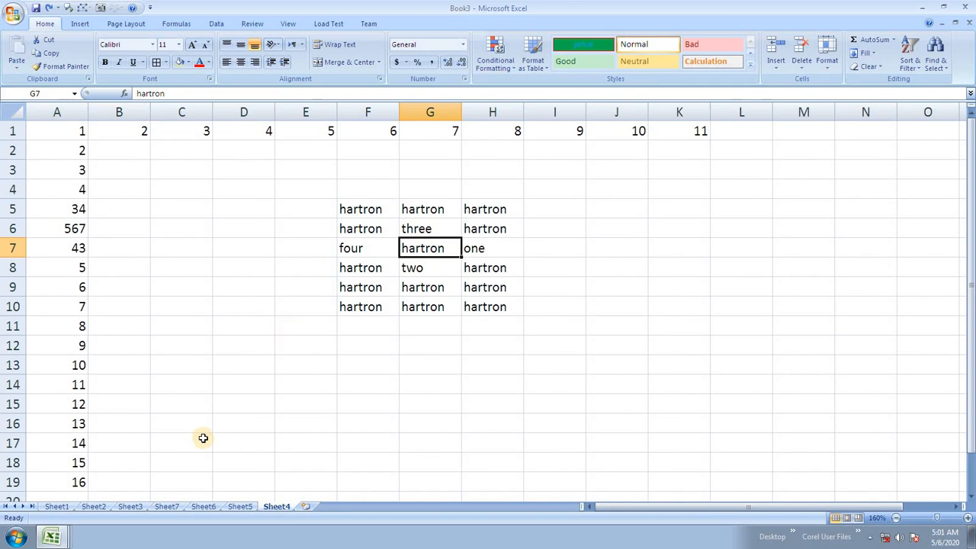
{"action": "left_click", "coordinate": [204, 506]}
{"action": "left_click", "coordinate": [167, 506]}
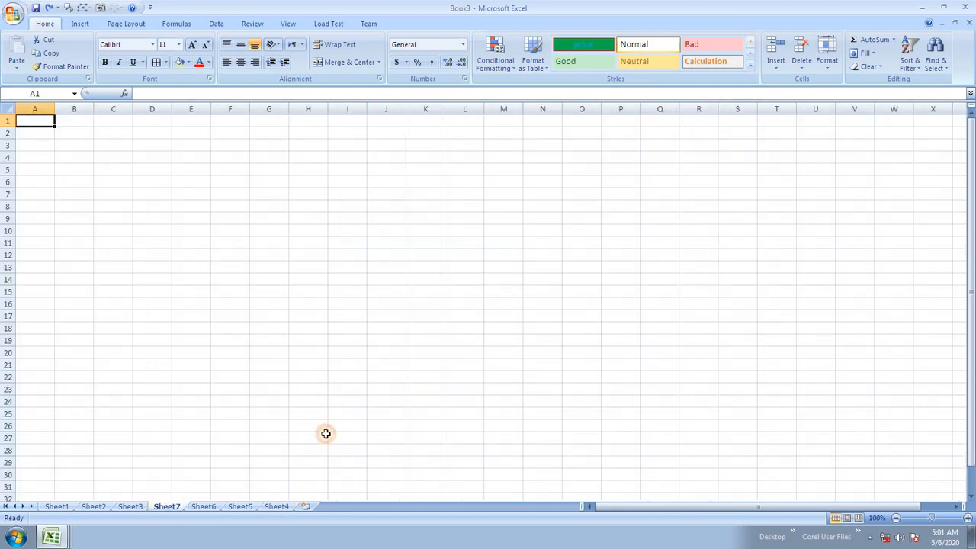
{"action": "left_click", "coordinate": [802, 65]}
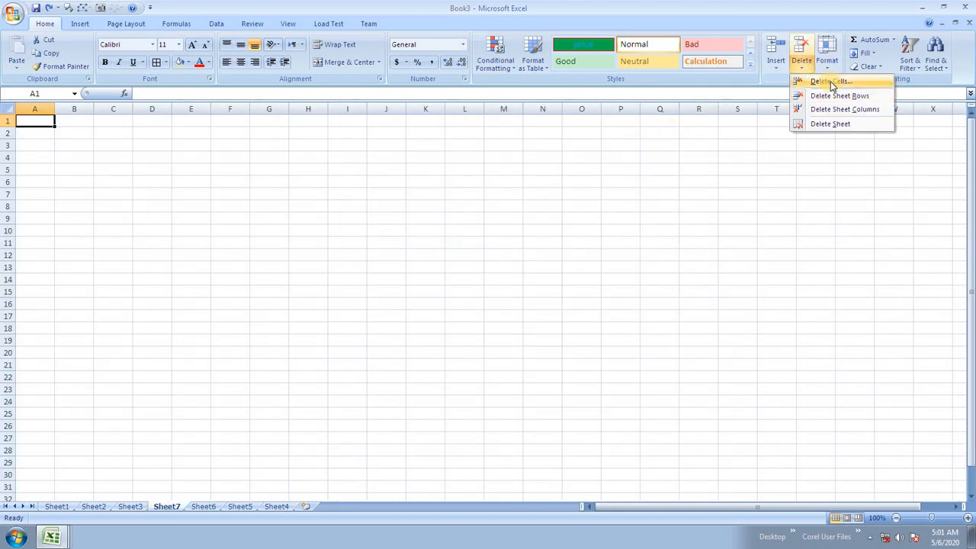
{"action": "left_click", "coordinate": [830, 123]}
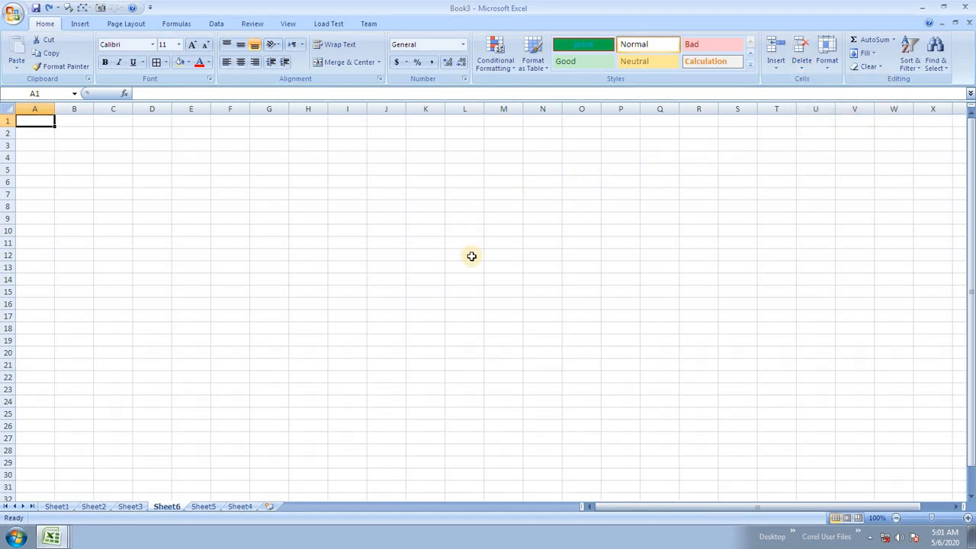
{"action": "left_click", "coordinate": [557, 230]}
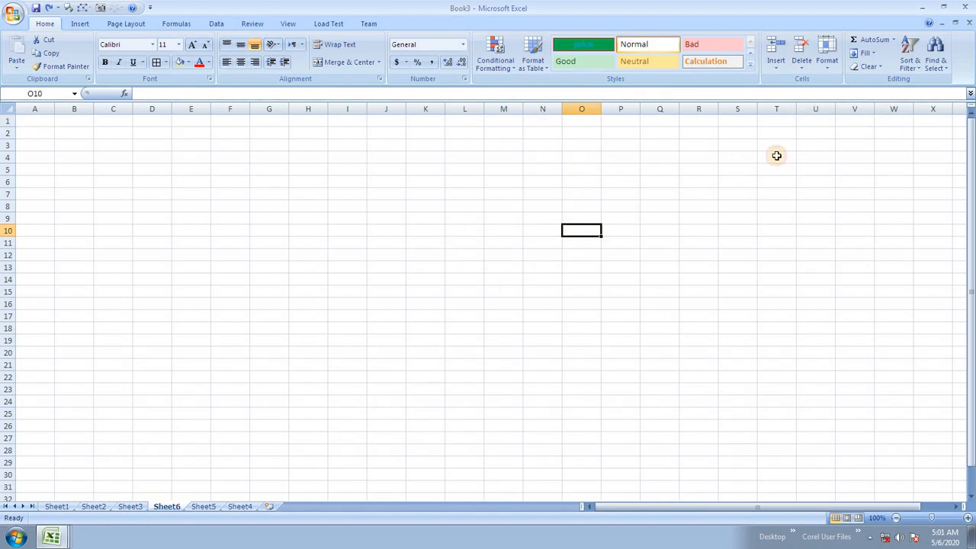
Step: Open and dismiss the Format menu, then click around cells N12, J6–J11 and G9
{"action": "left_click", "coordinate": [824, 70]}
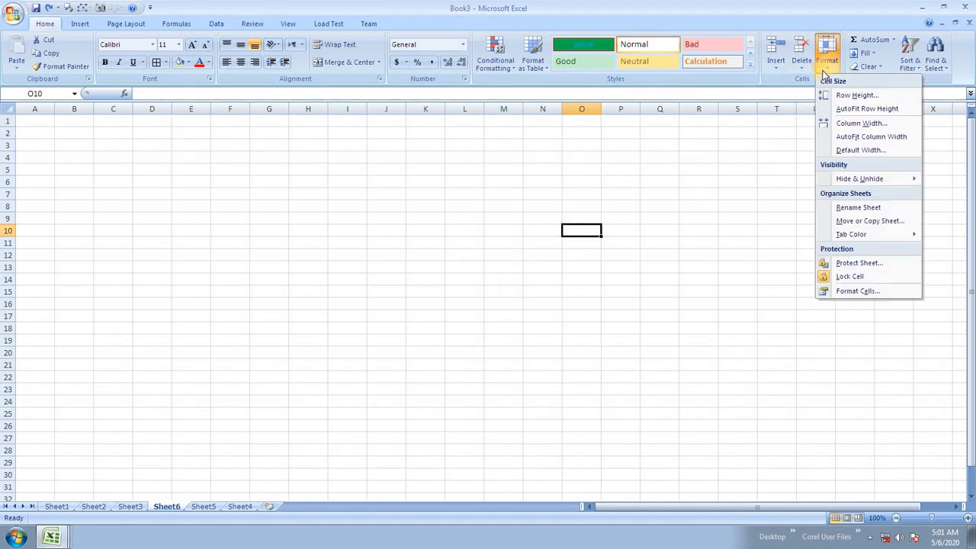
{"action": "left_click", "coordinate": [632, 187]}
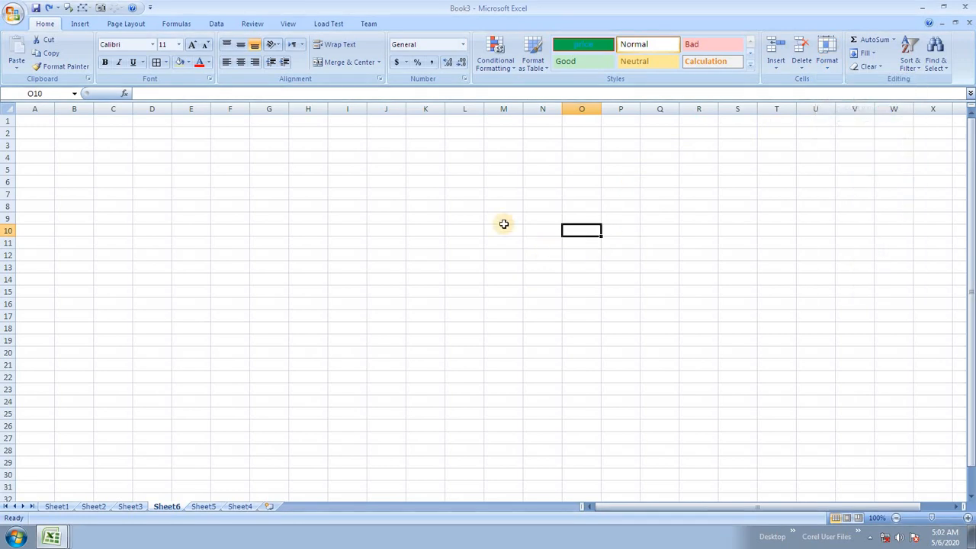
{"action": "left_click", "coordinate": [530, 257]}
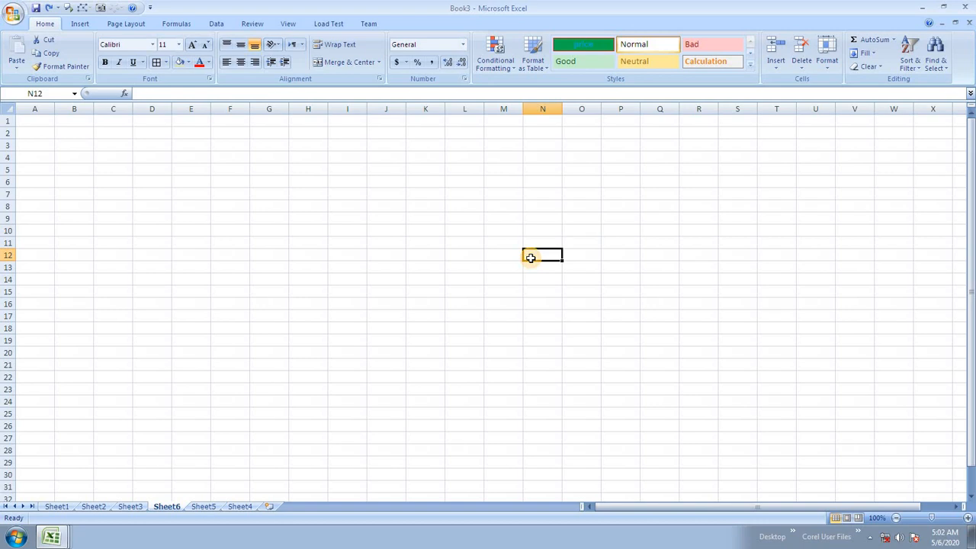
{"action": "left_click", "coordinate": [831, 67]}
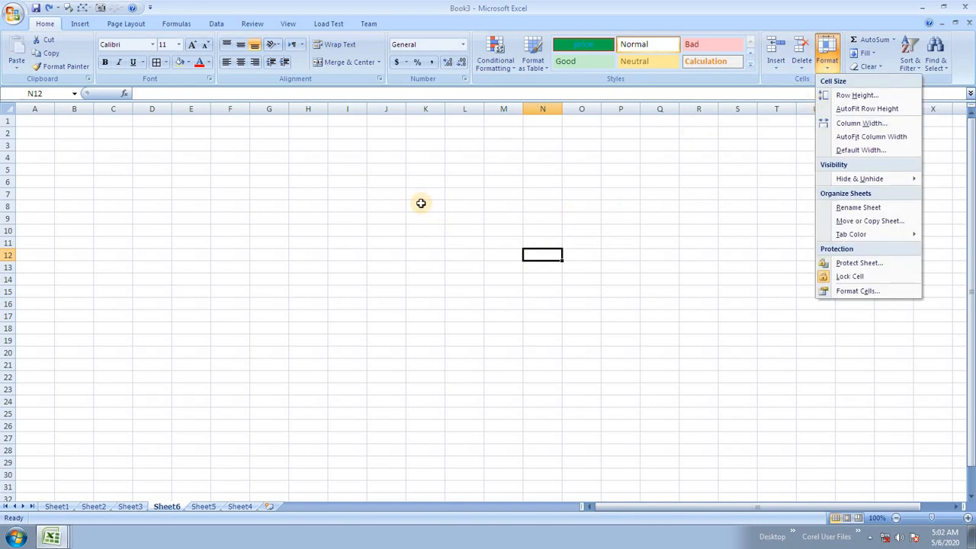
{"action": "left_click", "coordinate": [457, 231]}
{"action": "left_click", "coordinate": [392, 206]}
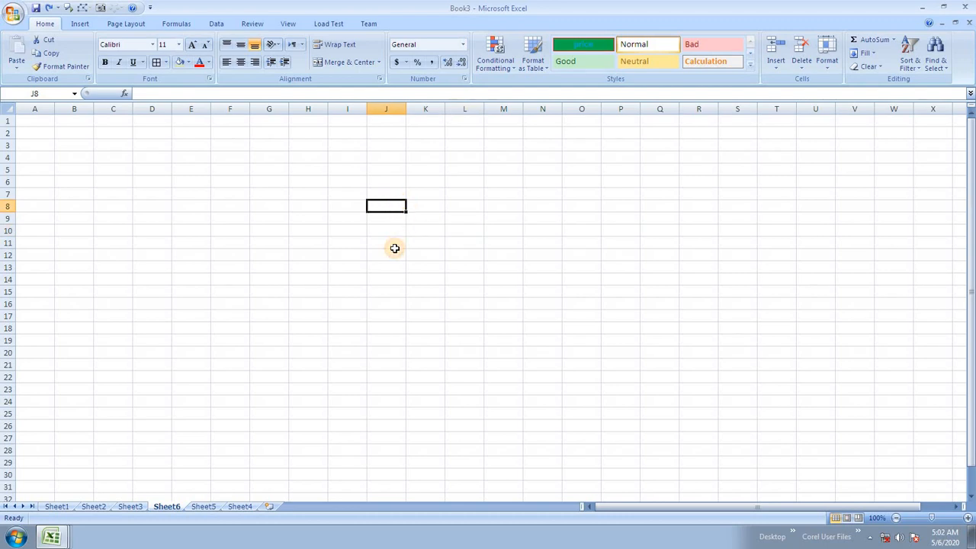
{"action": "left_click", "coordinate": [388, 218]}
{"action": "left_click", "coordinate": [385, 242]}
{"action": "left_click", "coordinate": [387, 187]}
{"action": "left_click", "coordinate": [387, 241]}
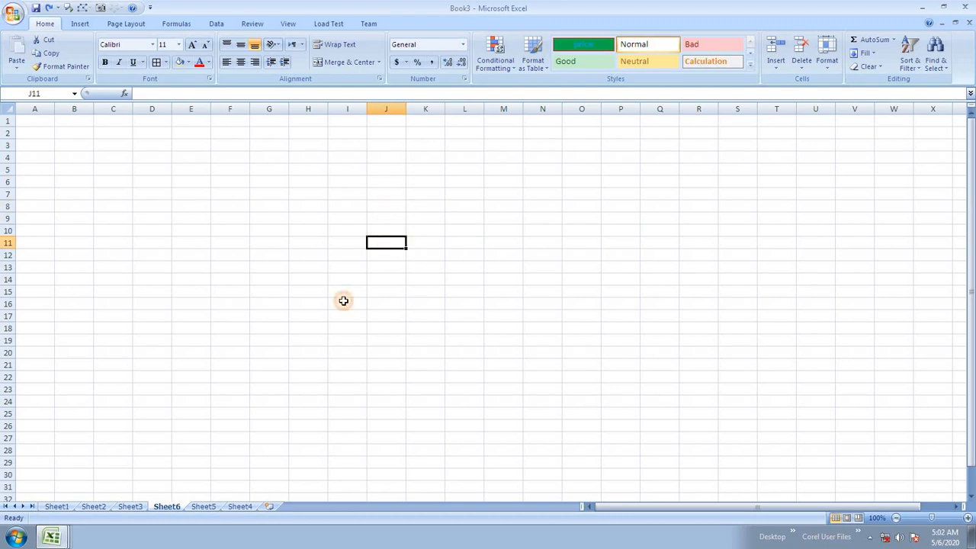
{"action": "left_click", "coordinate": [252, 217]}
Step: Look at Sheet5 and Sheet3, then return to Sheet4 and select F11
{"action": "left_click", "coordinate": [201, 506]}
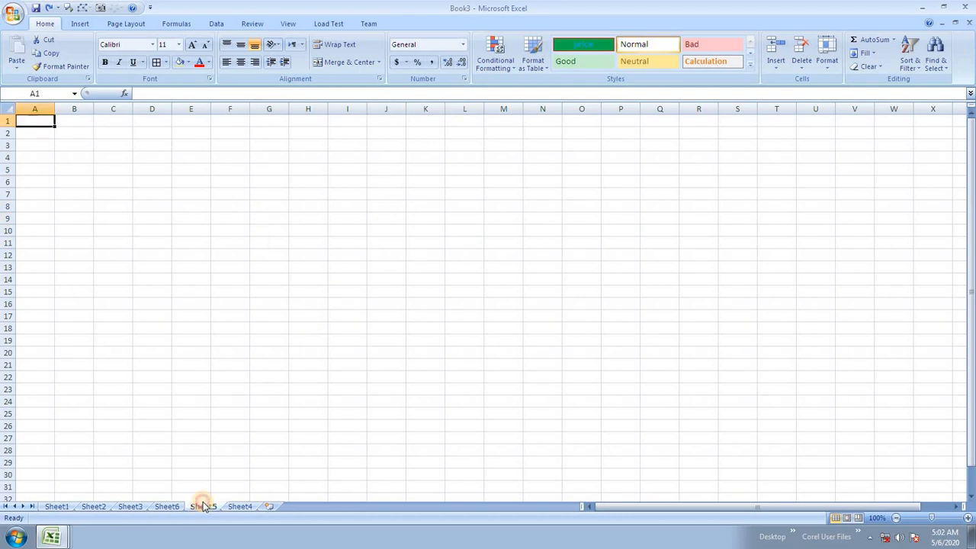
{"action": "left_click", "coordinate": [143, 509]}
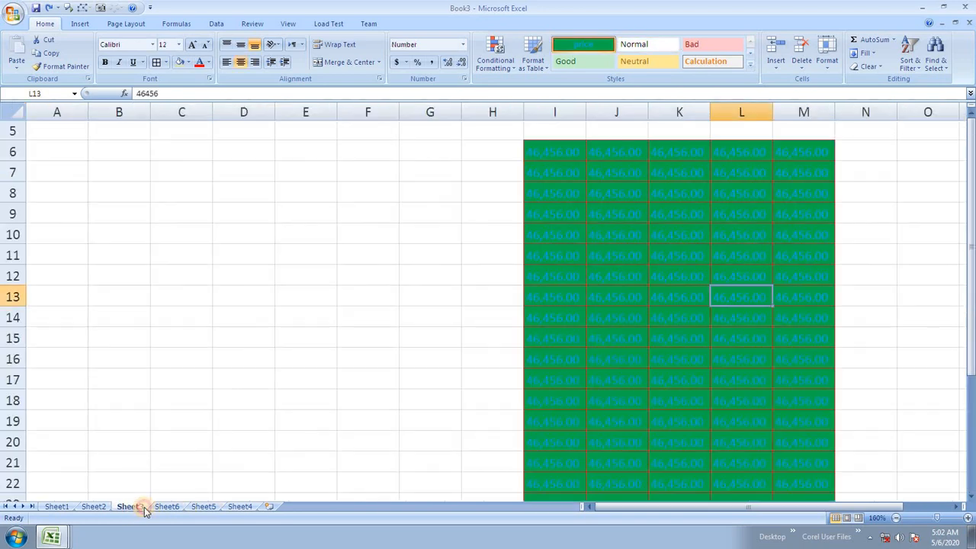
{"action": "left_click", "coordinate": [201, 507]}
{"action": "left_click", "coordinate": [238, 506]}
{"action": "left_click", "coordinate": [372, 329]}
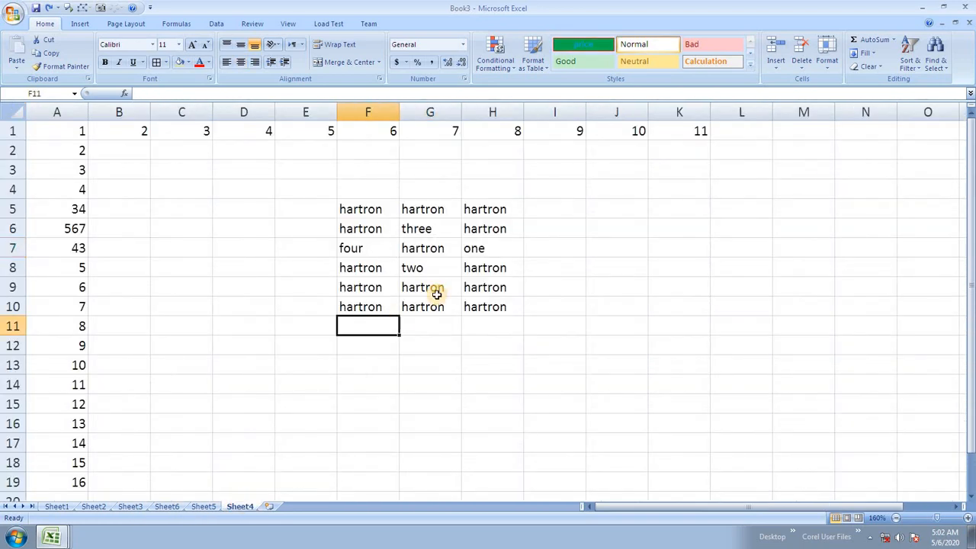
Step: Preview the Row Height dialog for row 1 and the Column Width dialog for column I without changing them
{"action": "left_click", "coordinate": [677, 285]}
{"action": "left_click", "coordinate": [827, 69]}
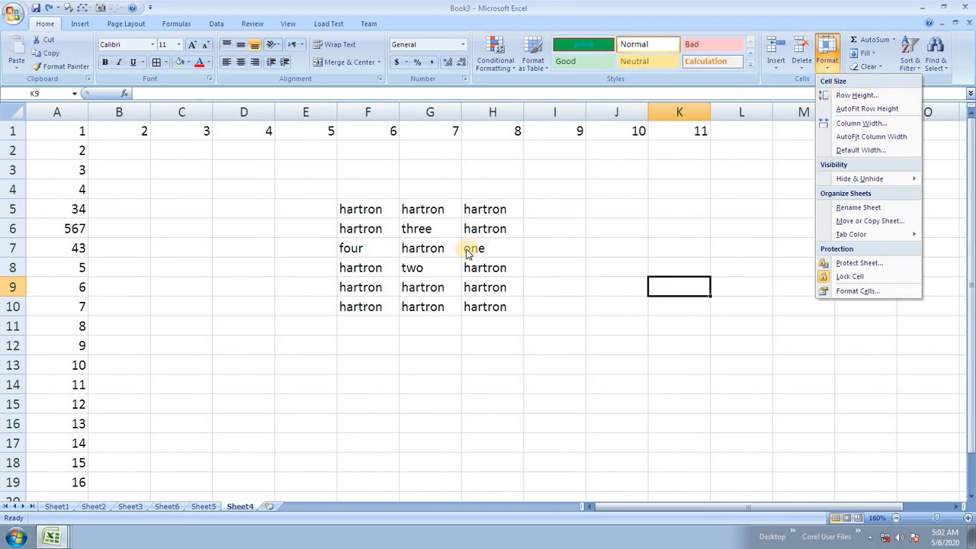
{"action": "left_click", "coordinate": [414, 228]}
{"action": "left_click", "coordinate": [497, 251]}
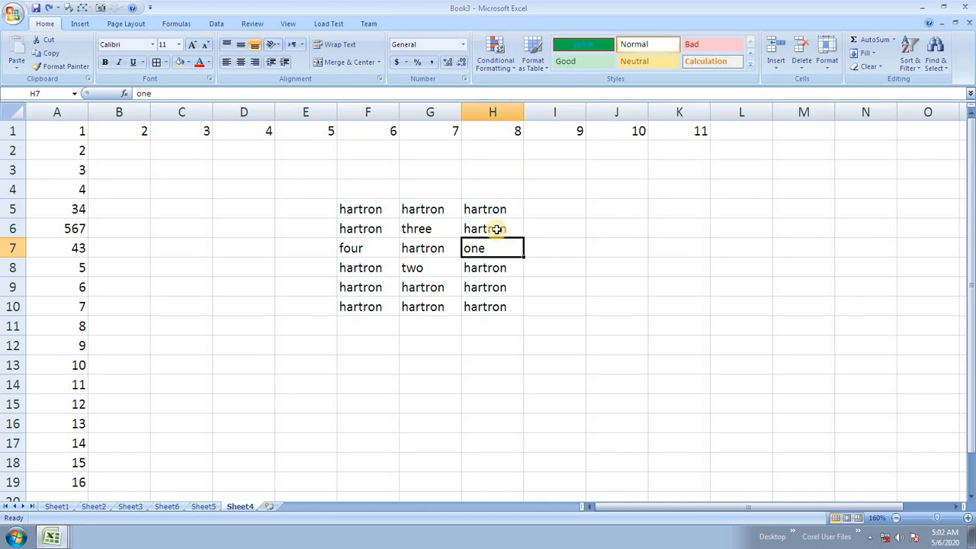
{"action": "left_click", "coordinate": [554, 133]}
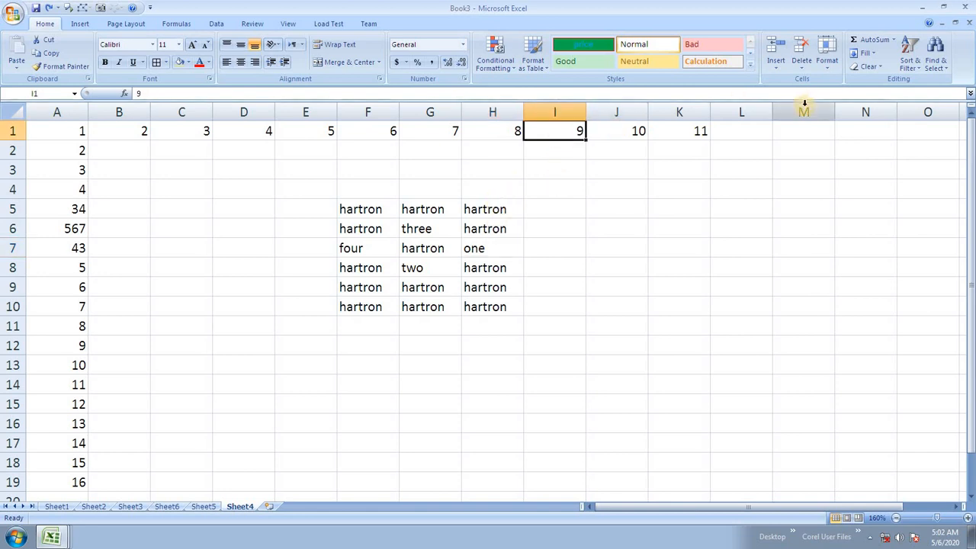
{"action": "left_click", "coordinate": [827, 57]}
{"action": "left_click", "coordinate": [852, 95]}
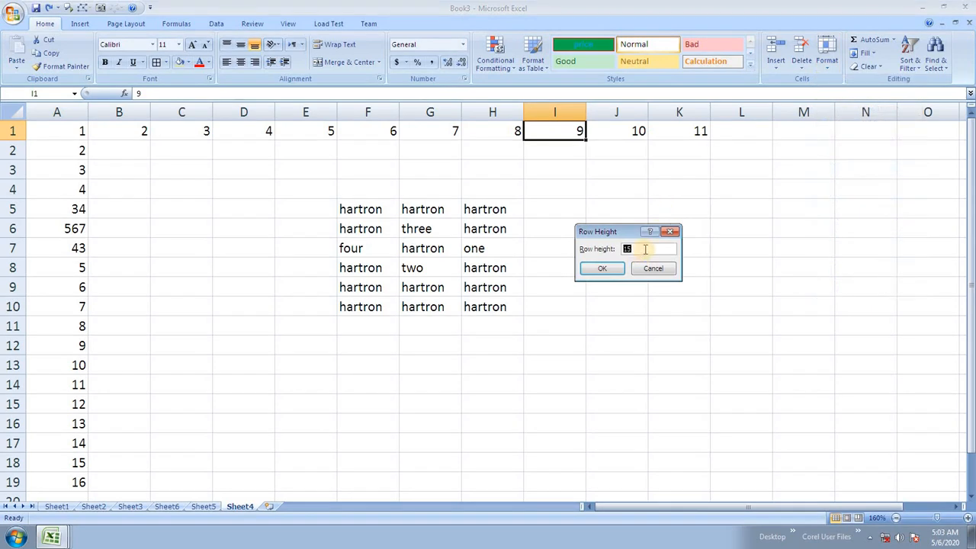
{"action": "left_click", "coordinate": [652, 267]}
{"action": "left_click", "coordinate": [827, 57]}
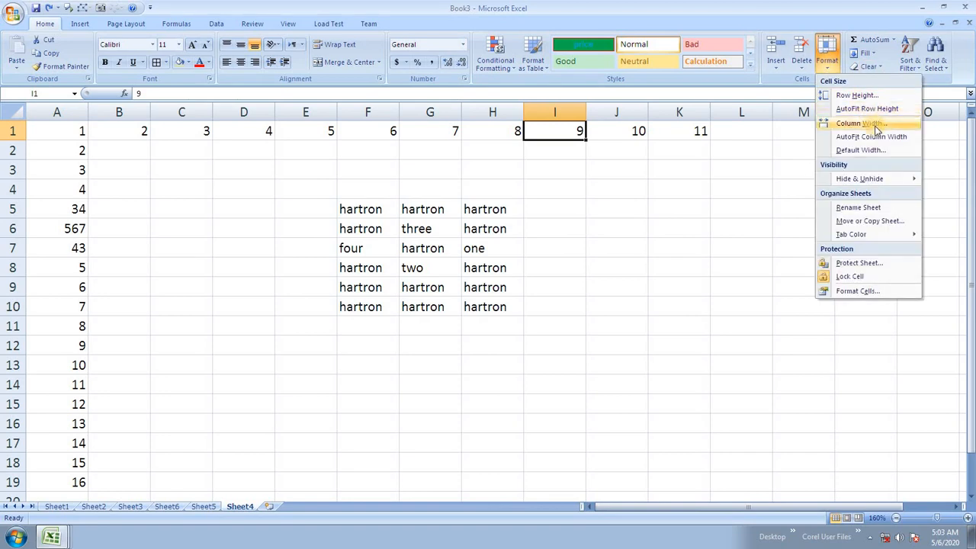
{"action": "left_click", "coordinate": [880, 123]}
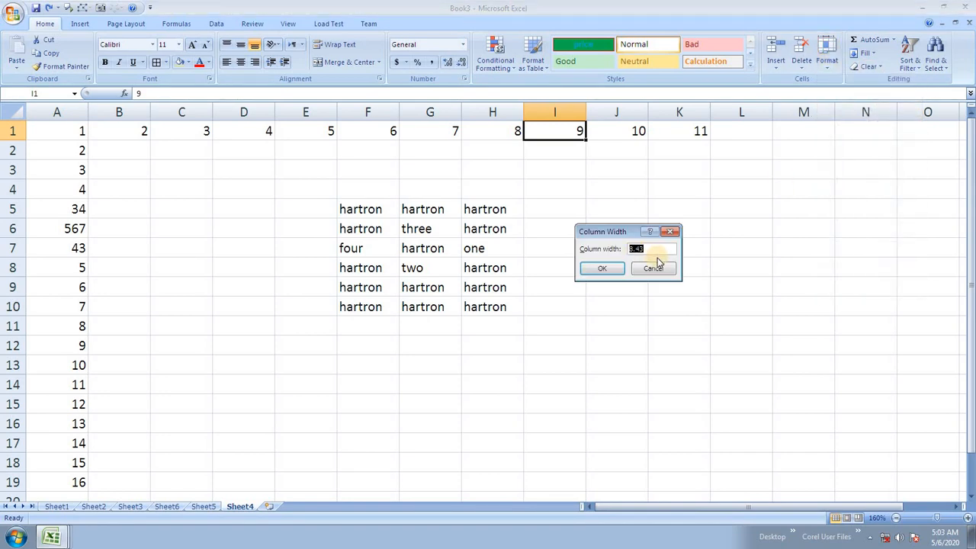
{"action": "left_click", "coordinate": [653, 268]}
Step: Set row 1's height to 10, then change it to 20
{"action": "left_click", "coordinate": [660, 248]}
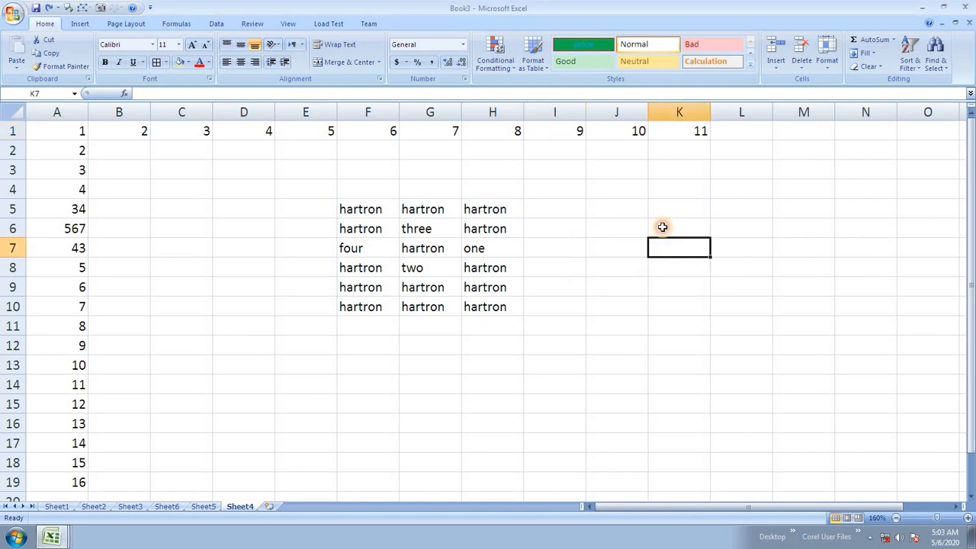
{"action": "left_click", "coordinate": [569, 135]}
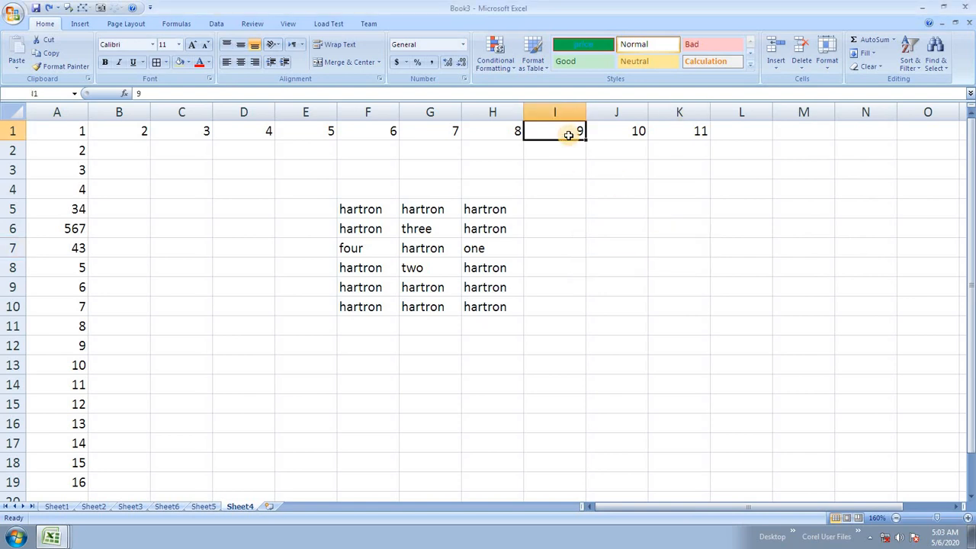
{"action": "left_click", "coordinate": [833, 70]}
{"action": "left_click", "coordinate": [845, 94]}
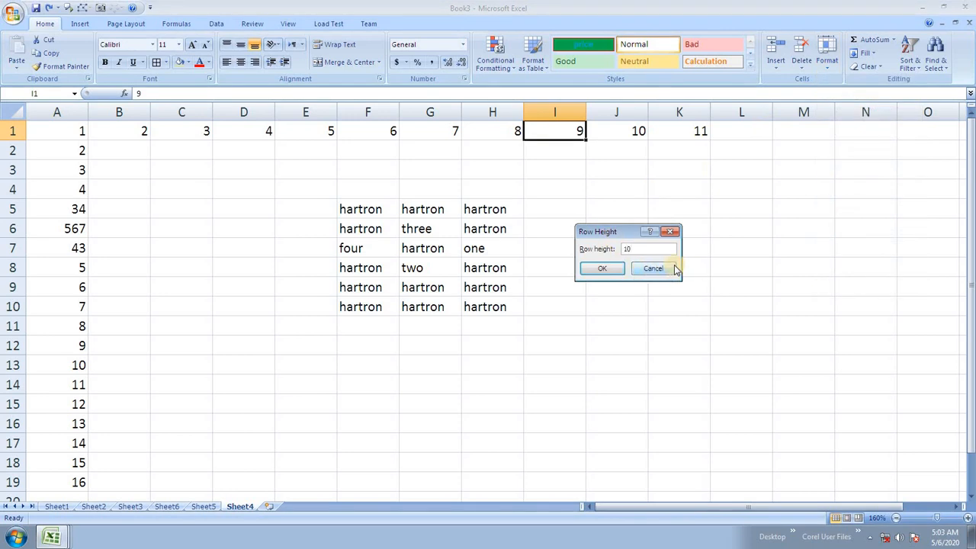
{"action": "left_click", "coordinate": [602, 268]}
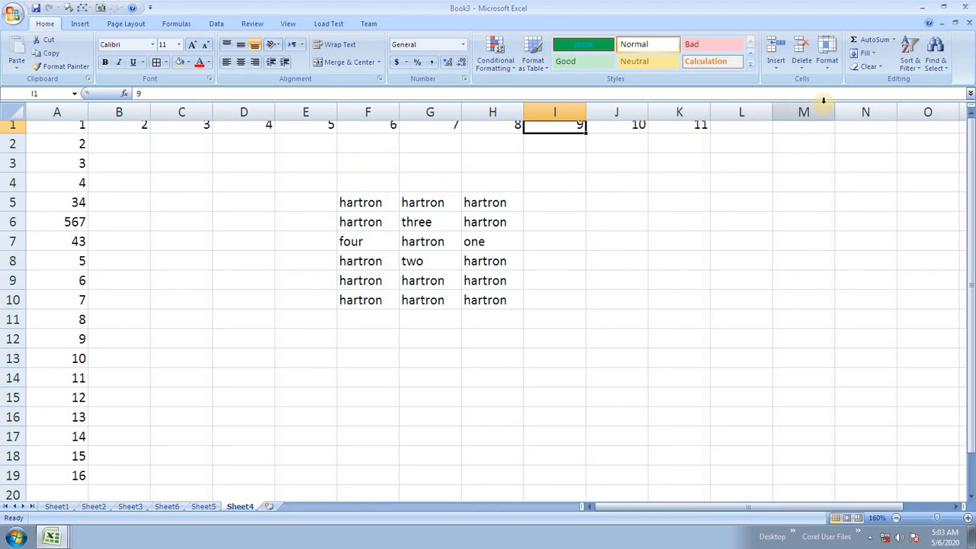
{"action": "left_click", "coordinate": [827, 61]}
{"action": "left_click", "coordinate": [854, 95]}
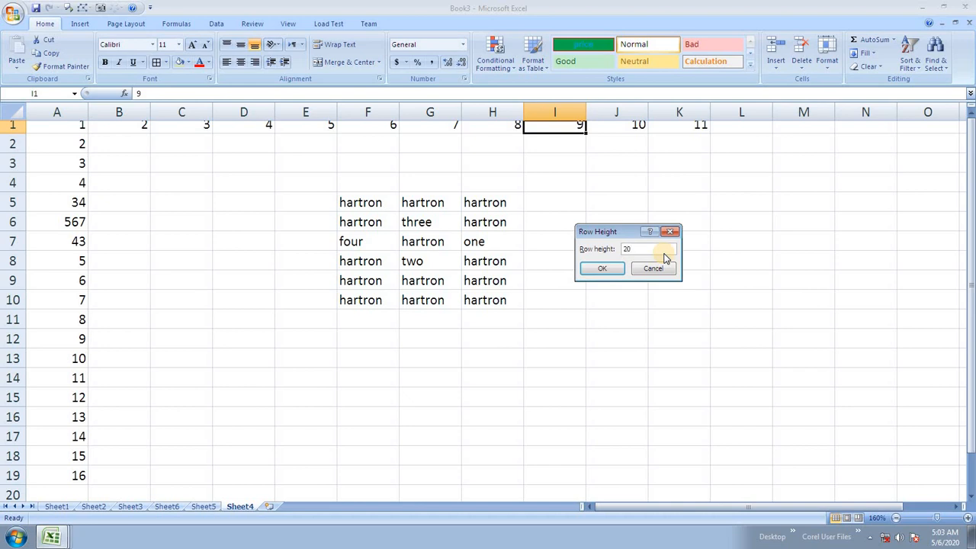
{"action": "key", "text": "Return"}
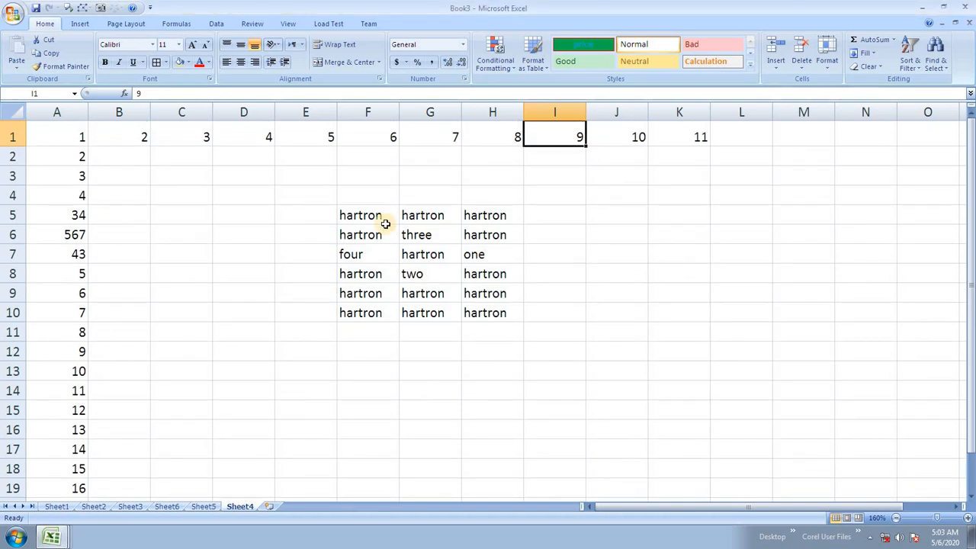
{"action": "left_click_drag", "start_coordinate": [383, 220], "coordinate": [477, 304]}
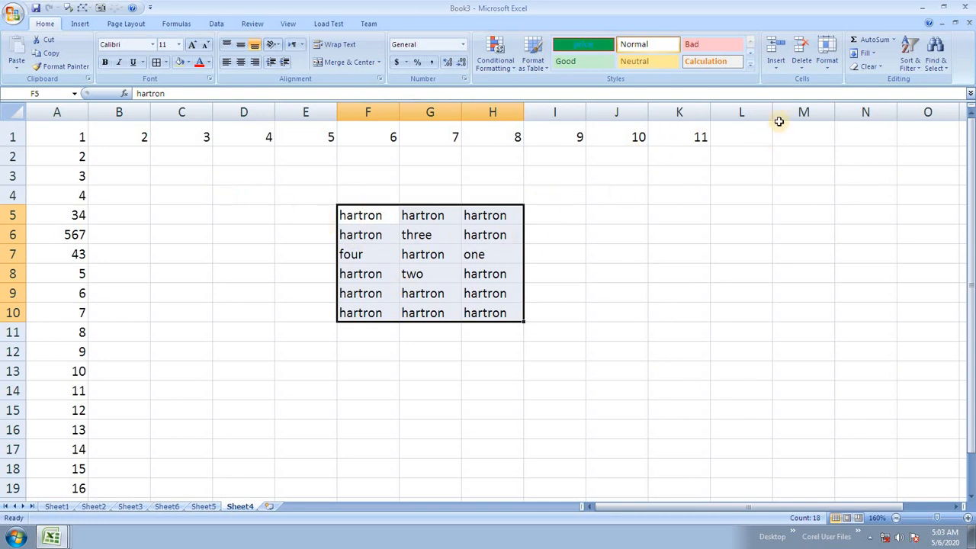
{"action": "left_click", "coordinate": [830, 59]}
{"action": "left_click", "coordinate": [837, 94]}
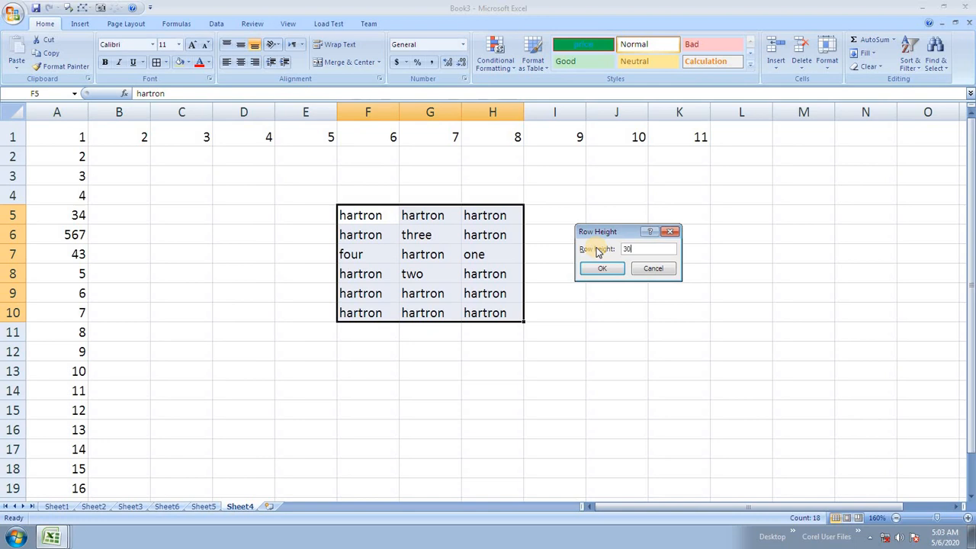
{"action": "key", "text": "Return"}
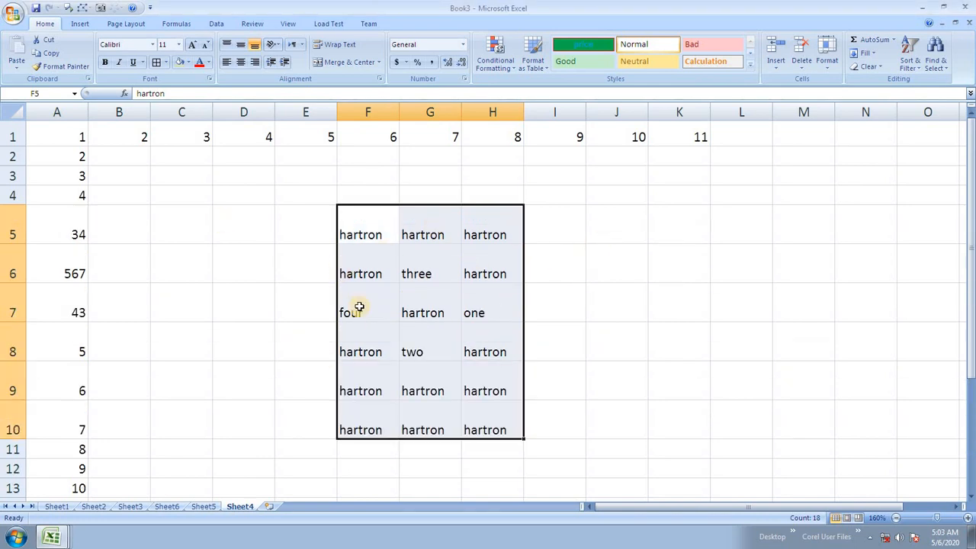
{"action": "left_click", "coordinate": [827, 57]}
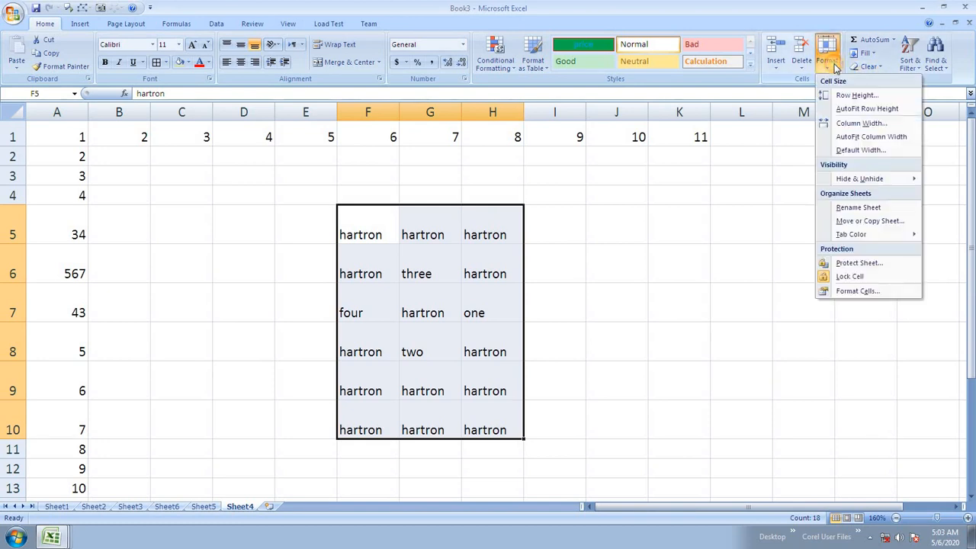
{"action": "left_click", "coordinate": [869, 126]}
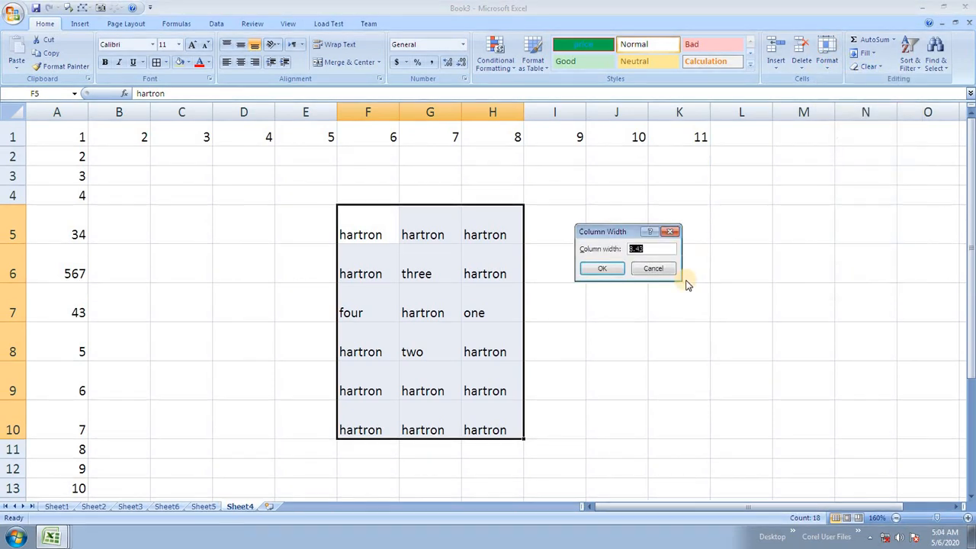
{"action": "left_click", "coordinate": [595, 269]}
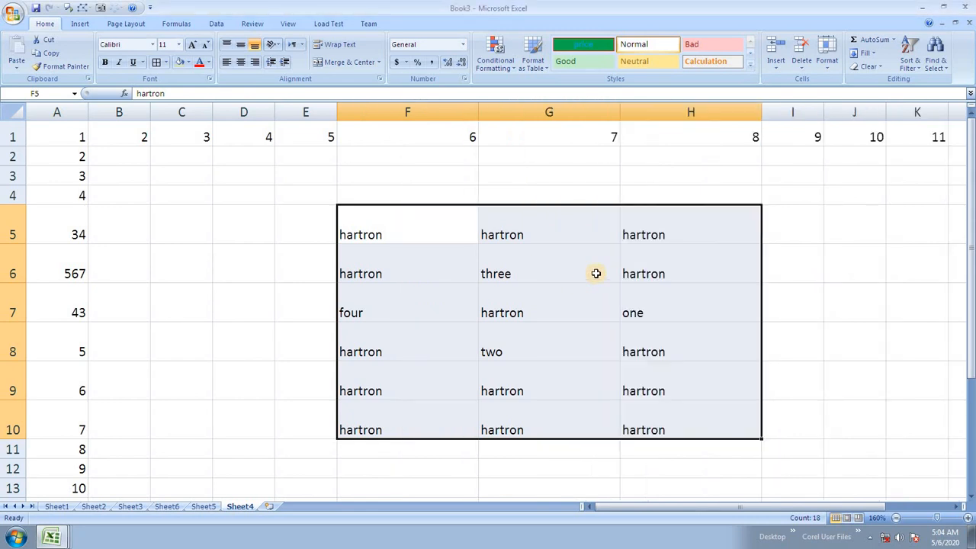
{"action": "key", "text": "ctrl+z"}
{"action": "key", "text": "ctrl+z"}
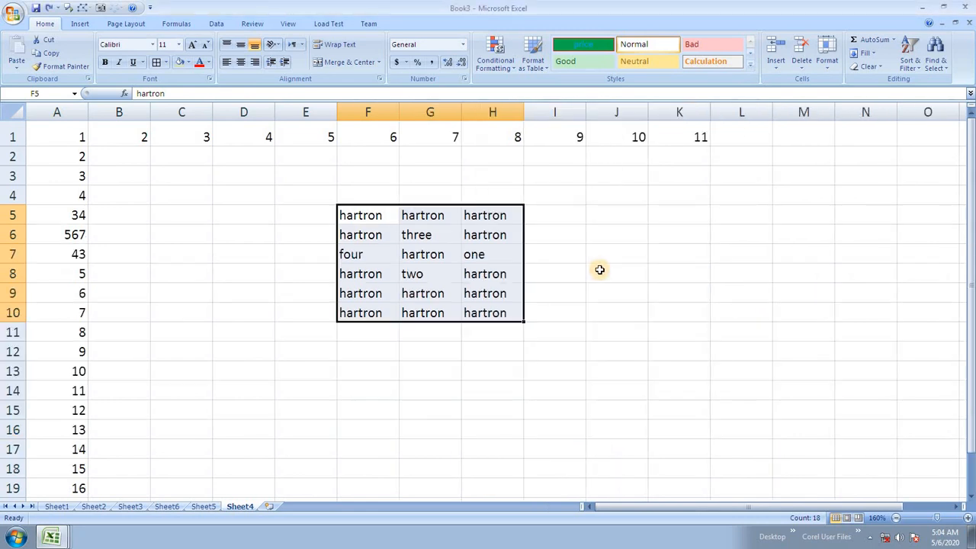
{"action": "left_click", "coordinate": [827, 59]}
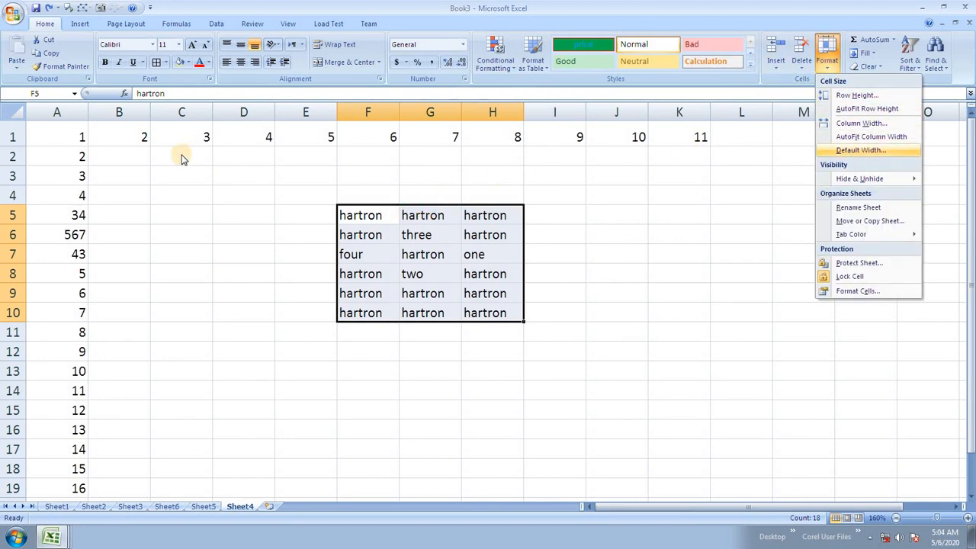
{"action": "left_click", "coordinate": [65, 109]}
{"action": "left_click_drag", "start_coordinate": [65, 109], "coordinate": [302, 227]}
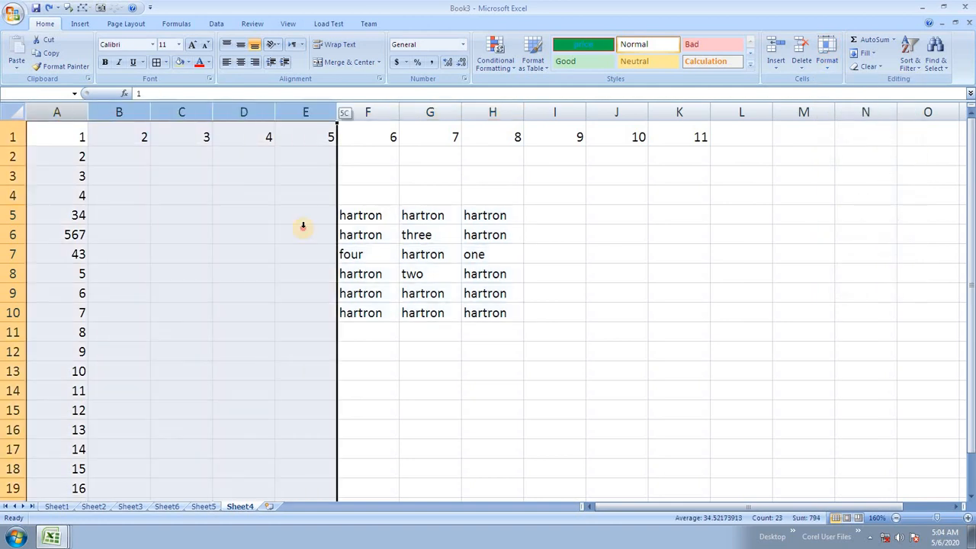
{"action": "left_click_drag", "start_coordinate": [339, 272], "coordinate": [439, 252]}
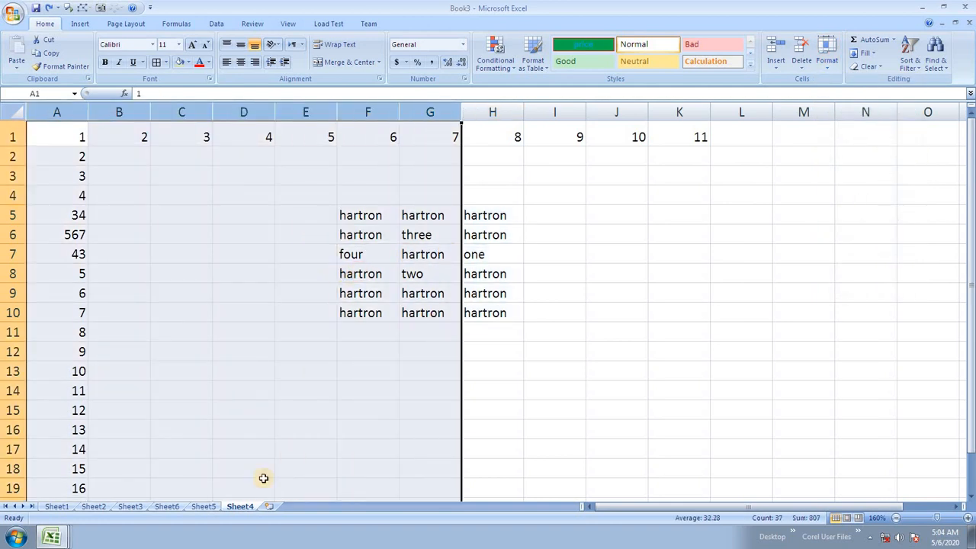
Step: Insert new worksheet Sheet9 and enter 1, 2 and 3 in A1:C1
{"action": "left_click", "coordinate": [272, 506]}
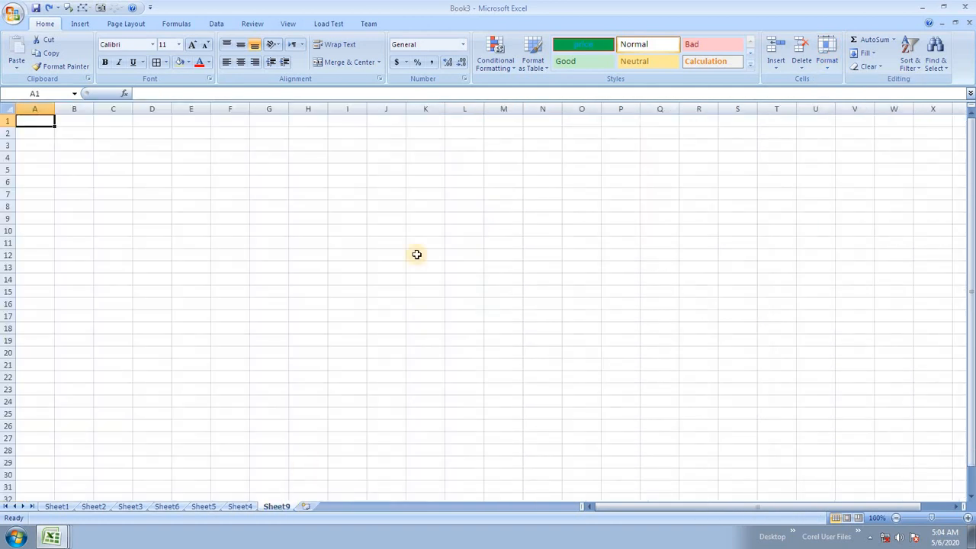
{"action": "scroll", "coordinate": [416, 254], "scroll_direction": "up", "scroll_amount": 6}
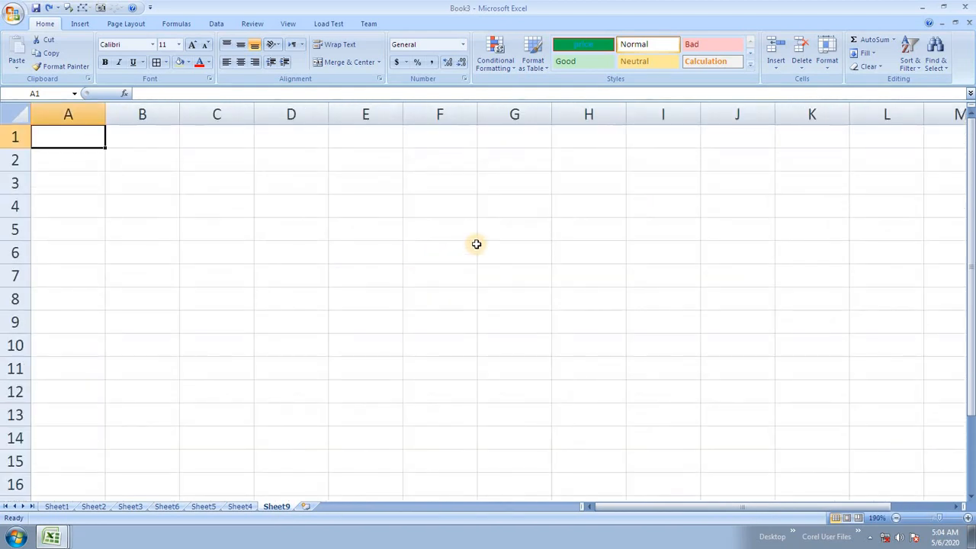
{"action": "type", "text": "1"}
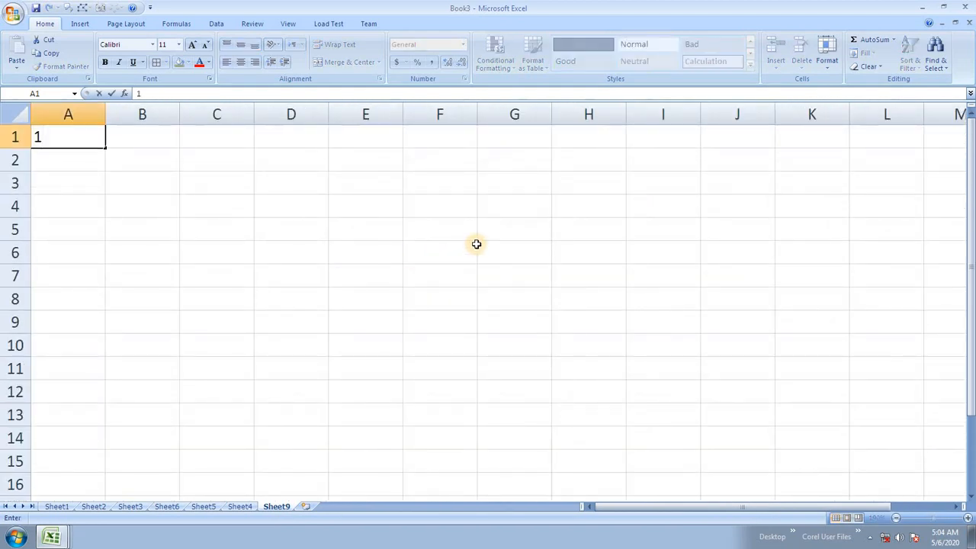
{"action": "key", "text": "Tab"}
{"action": "type", "text": "2"}
{"action": "key", "text": "Tab"}
{"action": "type", "text": "34"}
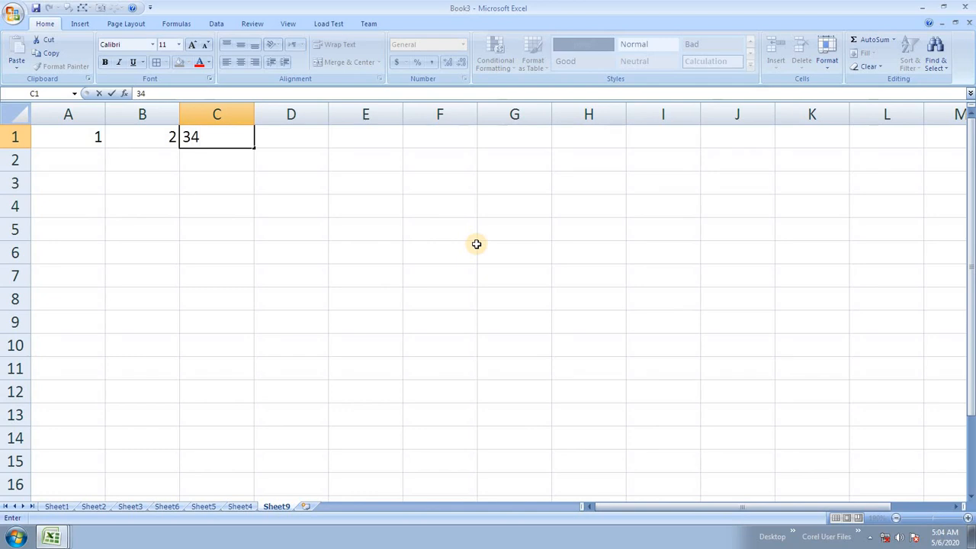
{"action": "key", "text": "BackSpace"}
{"action": "key", "text": "Tab"}
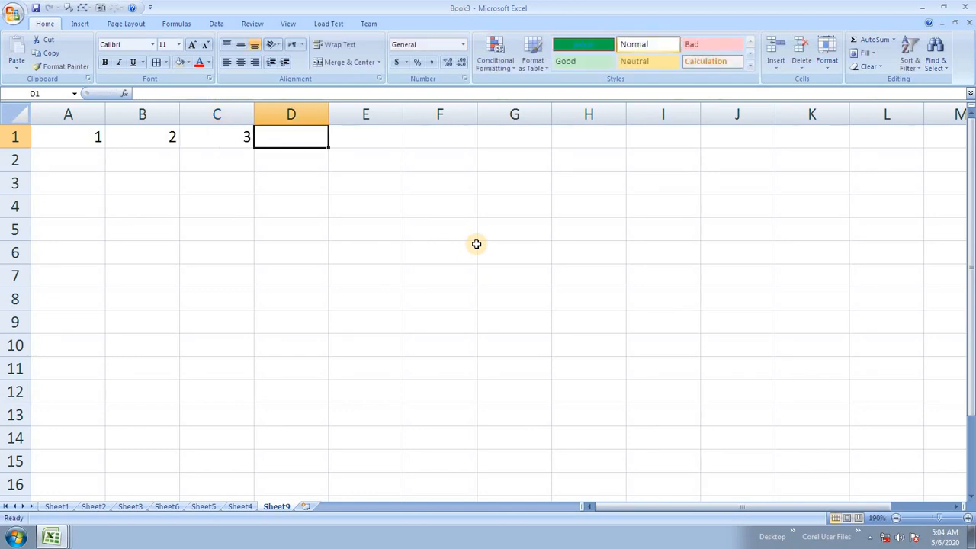
Step: Enter 4 through 10 in D1:J1 and select columns A through J
{"action": "type", "text": "4\t5\t6\t7\t8\t9"}
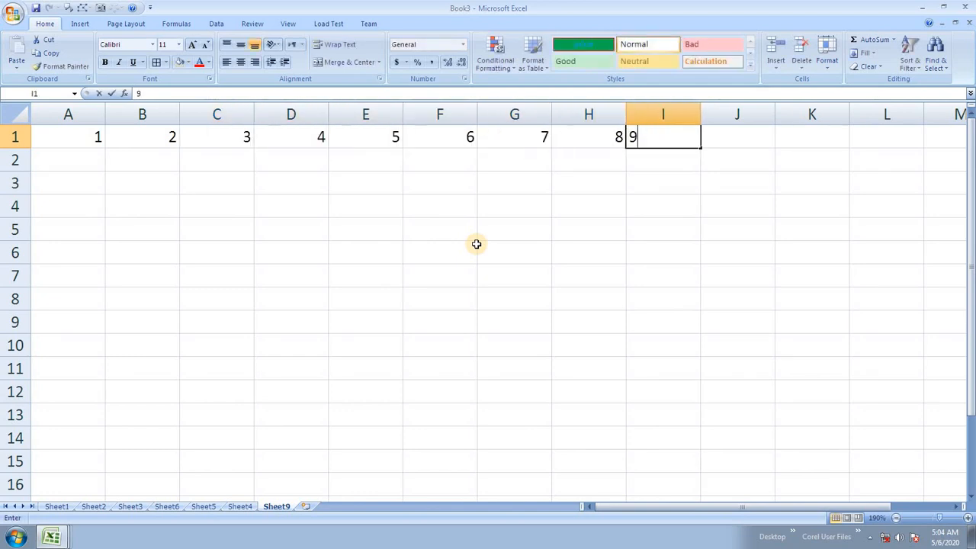
{"action": "key", "text": "Tab"}
{"action": "type", "text": "10"}
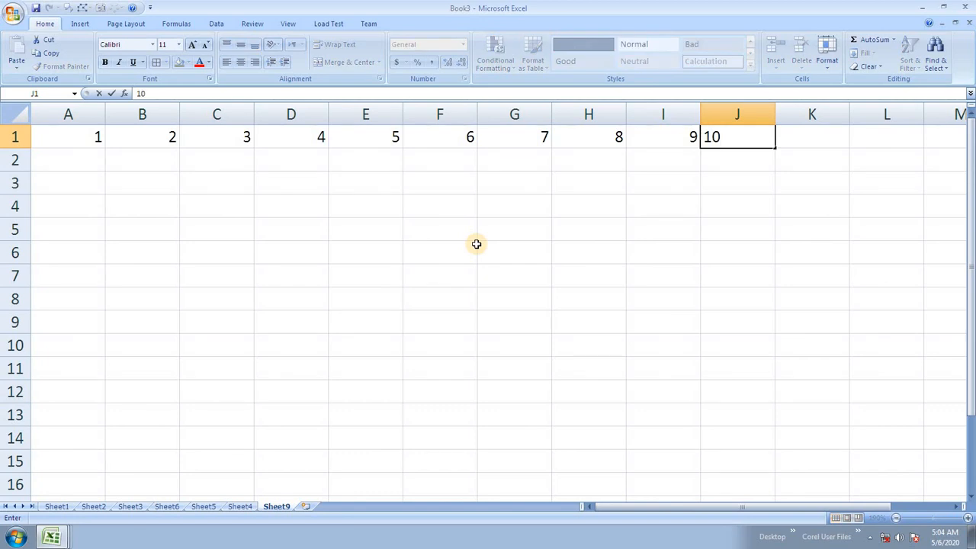
{"action": "left_click", "coordinate": [505, 274]}
{"action": "left_click_drag", "start_coordinate": [72, 114], "coordinate": [738, 109]}
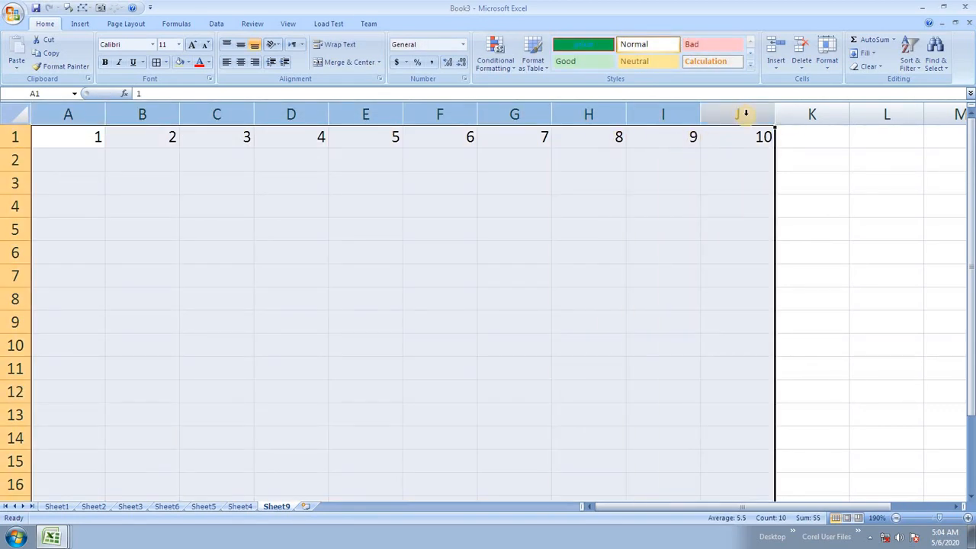
Step: AutoFit the width of columns A–J from the Format menu, then undo it
{"action": "left_click", "coordinate": [831, 74]}
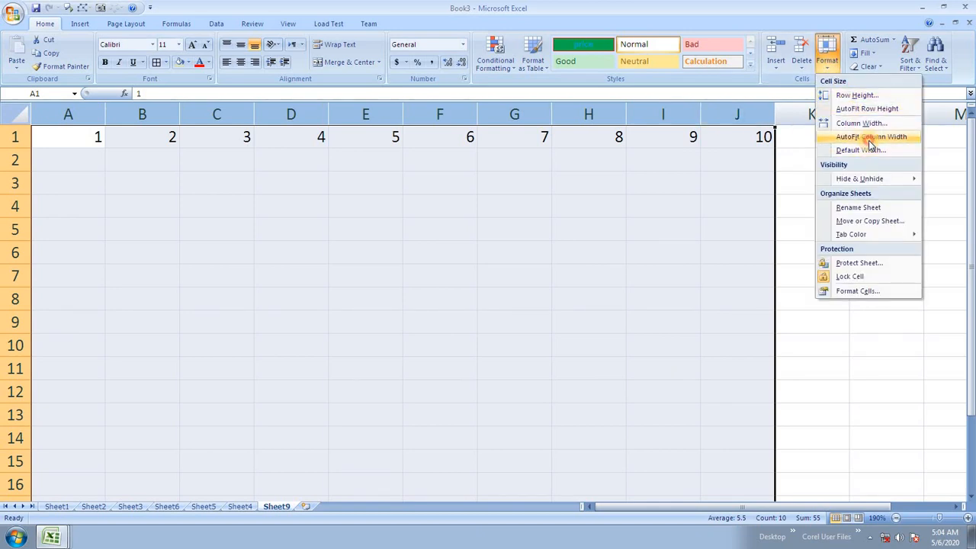
{"action": "left_click", "coordinate": [869, 135]}
{"action": "left_click", "coordinate": [119, 228]}
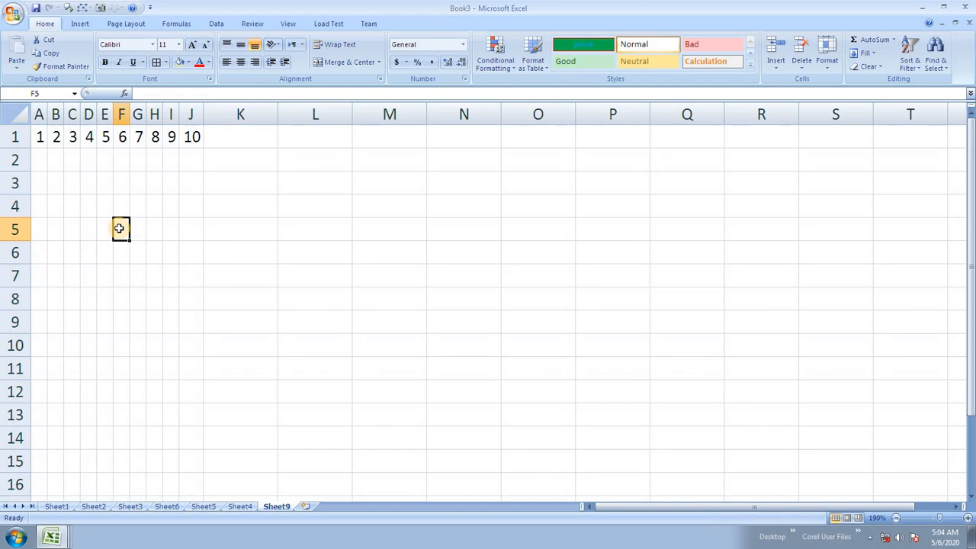
{"action": "key", "text": "ctrl+z"}
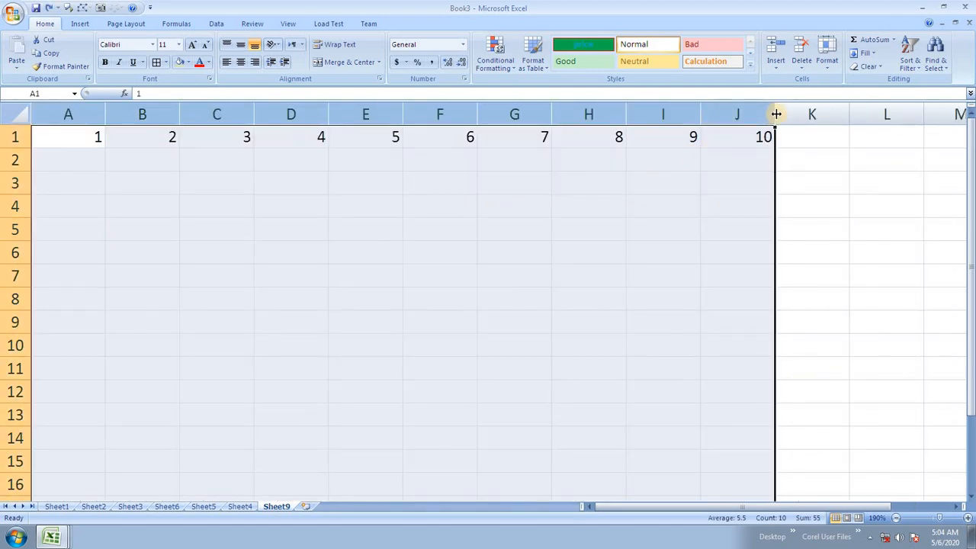
{"action": "left_click", "coordinate": [527, 275]}
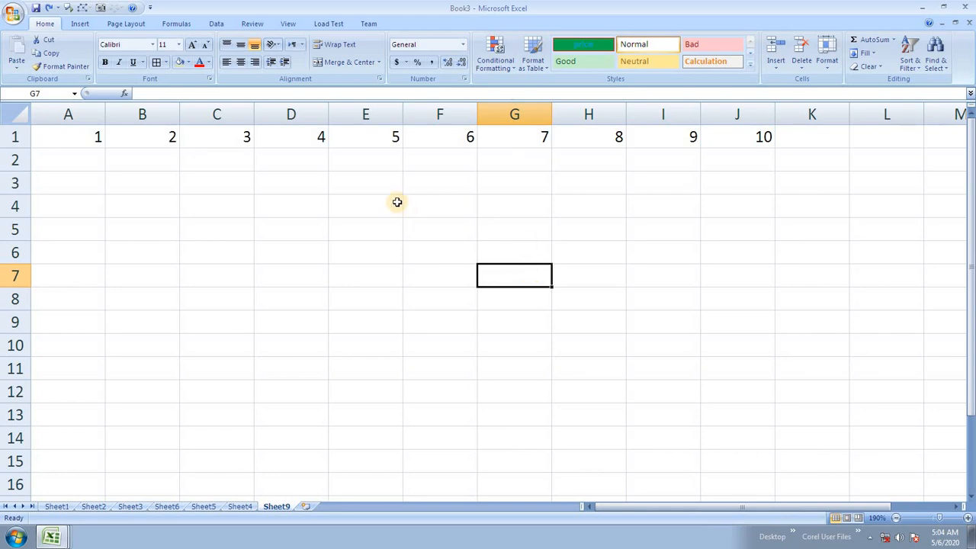
Step: Reselect columns A–J and autofit them by double-clicking the J header border, then undo
{"action": "left_click_drag", "start_coordinate": [87, 111], "coordinate": [776, 114]}
{"action": "double_click", "coordinate": [776, 113]}
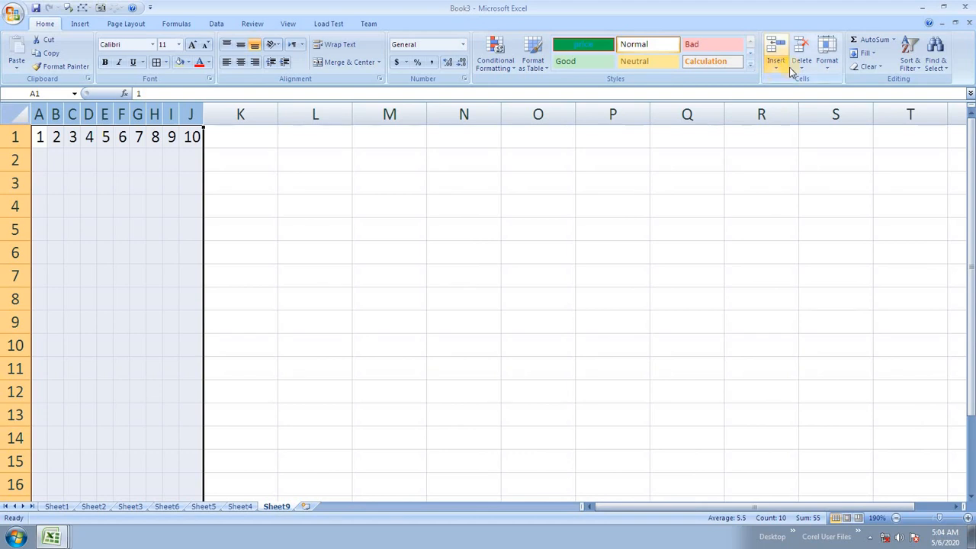
{"action": "left_click", "coordinate": [831, 65]}
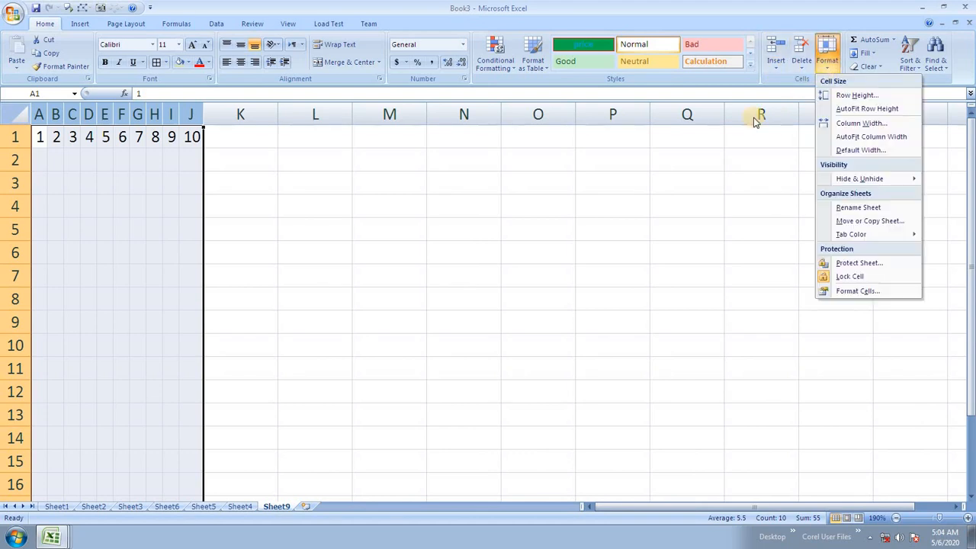
{"action": "left_click", "coordinate": [663, 191]}
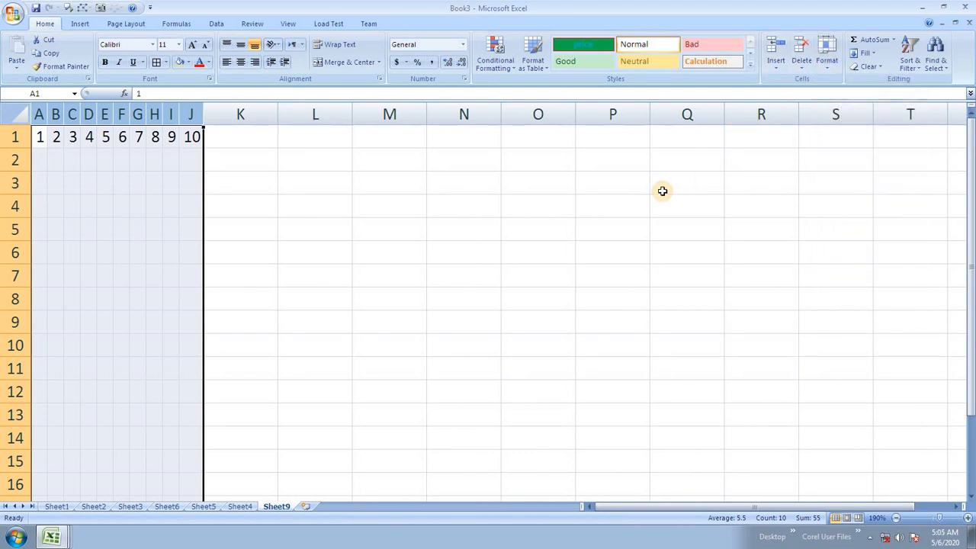
{"action": "key", "text": "ctrl+z"}
Step: Stretch row 1 taller, then restore it with AutoFit Row Height
{"action": "left_click", "coordinate": [238, 233]}
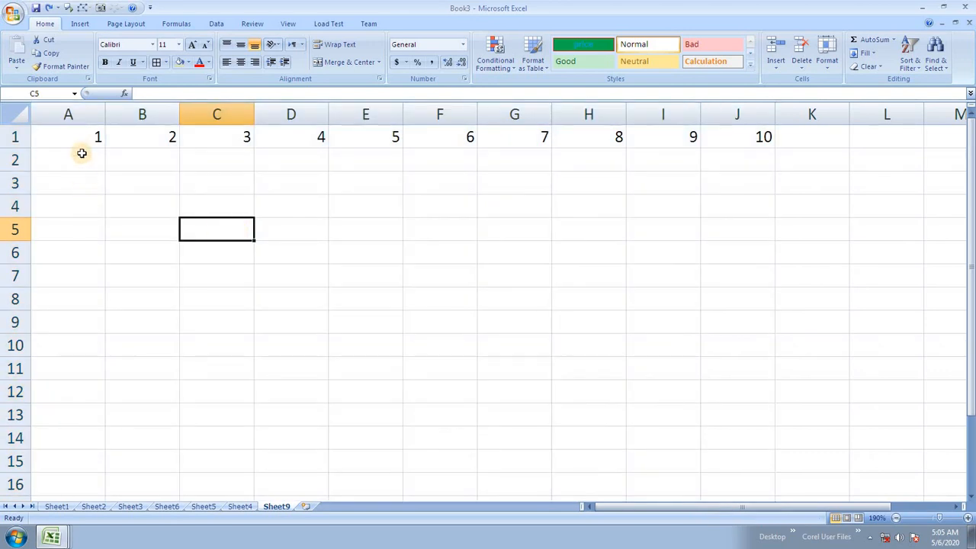
{"action": "left_click_drag", "start_coordinate": [25, 147], "coordinate": [19, 179]}
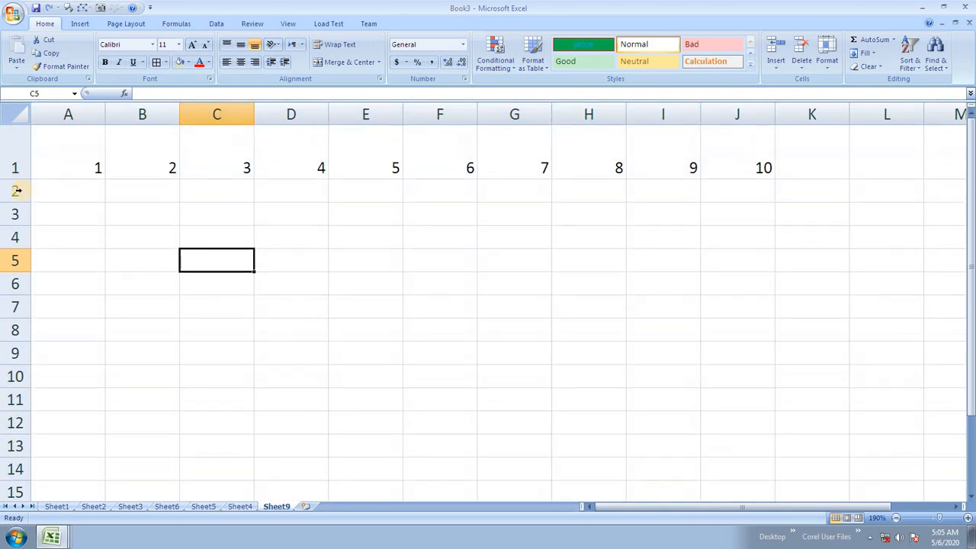
{"action": "left_click", "coordinate": [16, 164]}
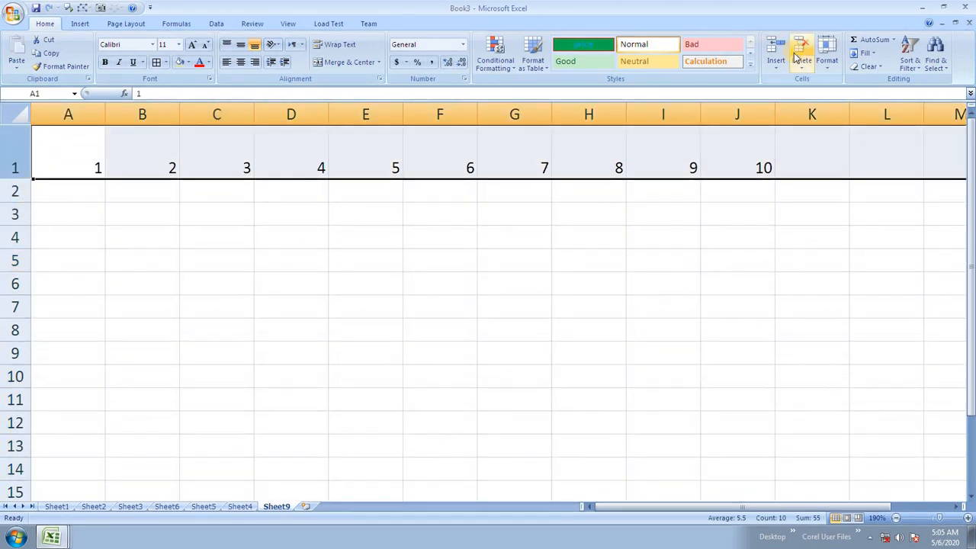
{"action": "left_click", "coordinate": [826, 58]}
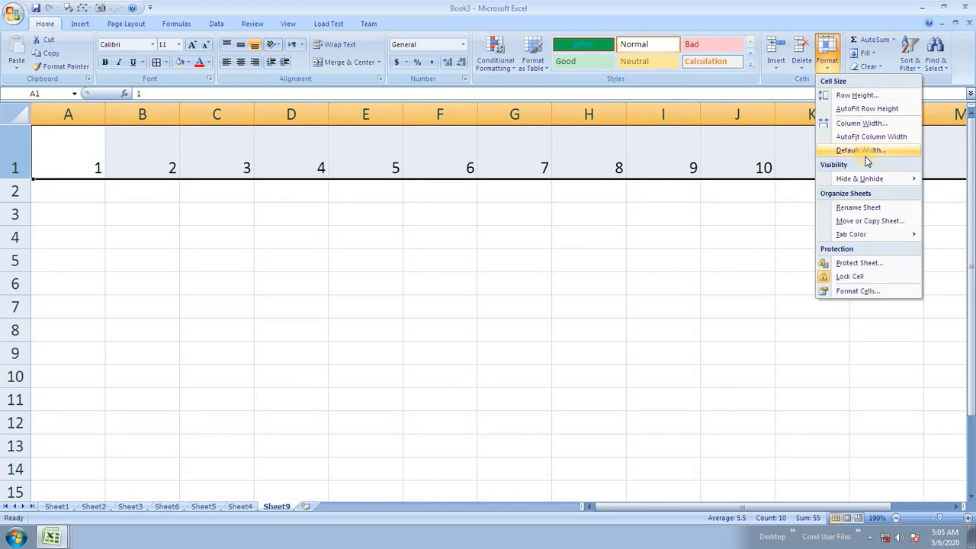
{"action": "left_click", "coordinate": [870, 108]}
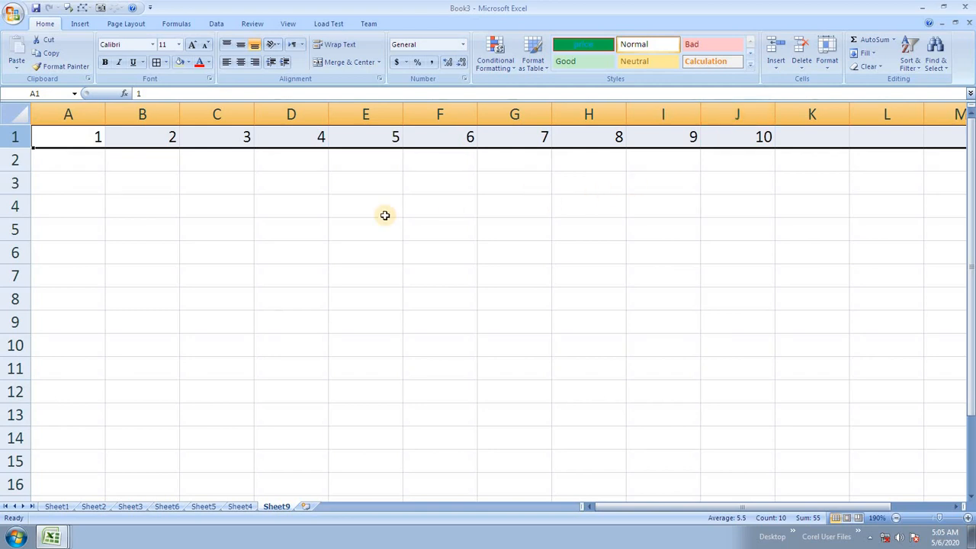
Step: Grow A1's font twice and autofit the enlarged row, then undo back to 11-point text
{"action": "left_click", "coordinate": [83, 135]}
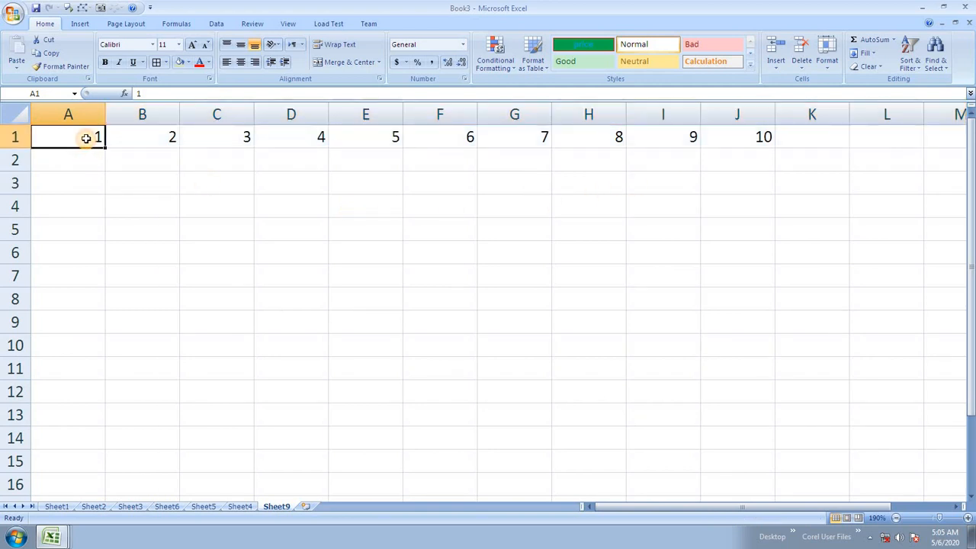
{"action": "left_click", "coordinate": [193, 45]}
{"action": "left_click", "coordinate": [193, 45]}
{"action": "left_click", "coordinate": [193, 45]}
{"action": "left_click", "coordinate": [193, 45]}
{"action": "left_click", "coordinate": [193, 45]}
{"action": "left_click", "coordinate": [193, 45]}
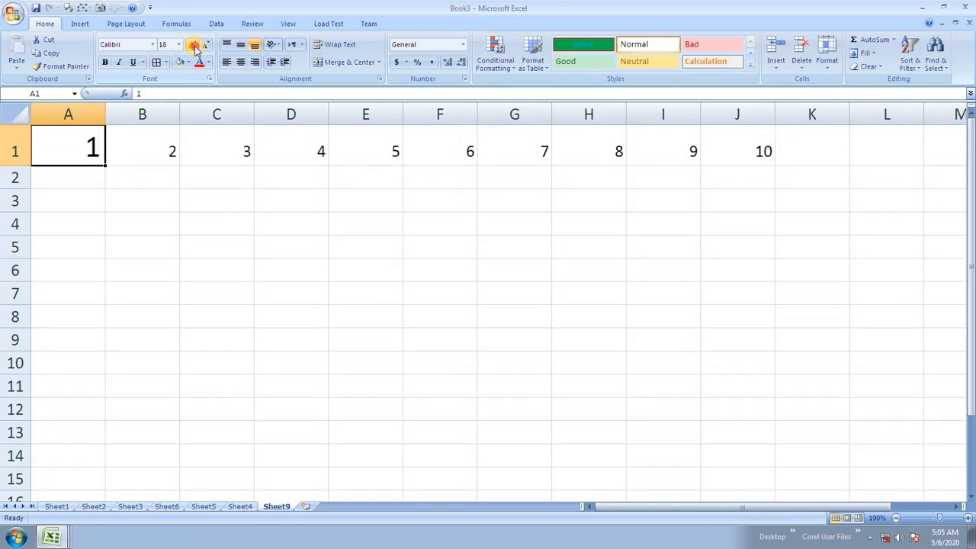
{"action": "left_click_drag", "start_coordinate": [23, 166], "coordinate": [23, 250]}
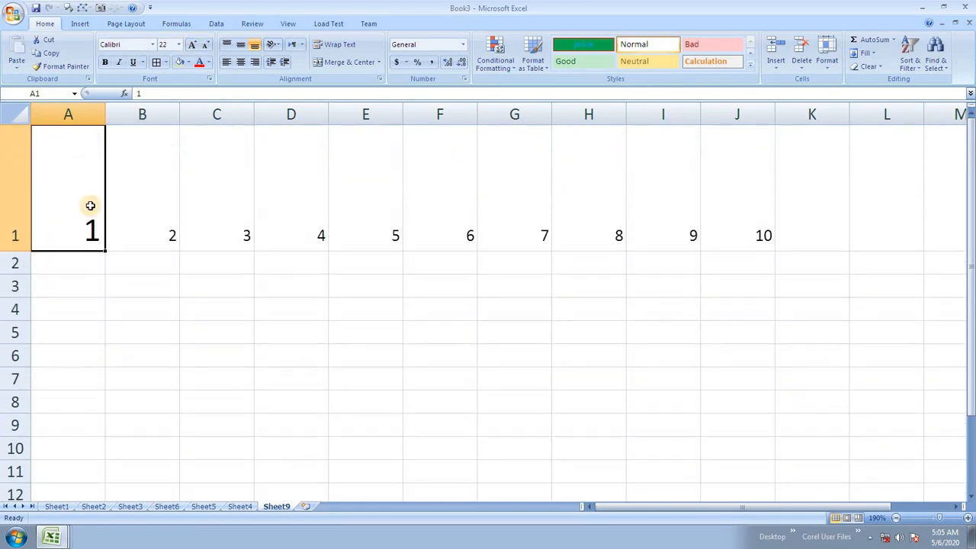
{"action": "double_click", "coordinate": [21, 251]}
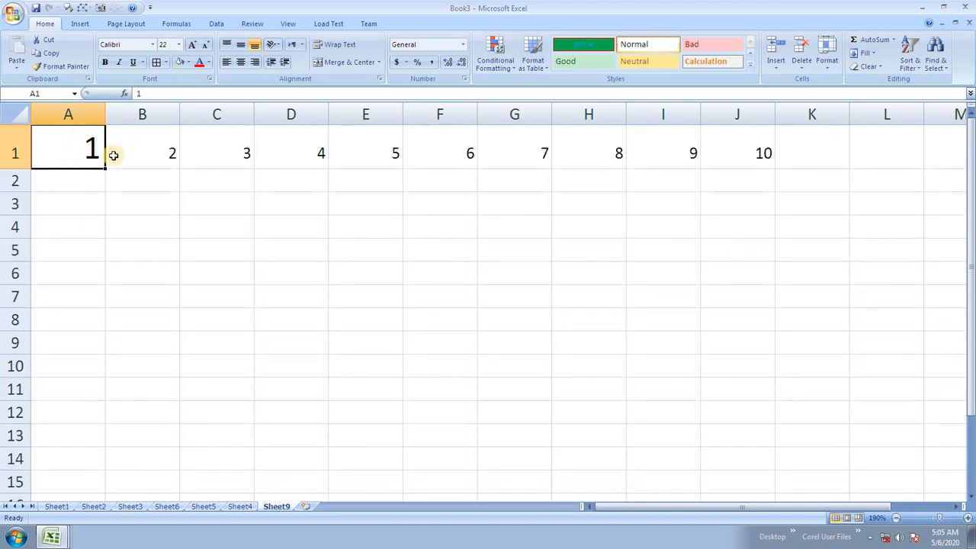
{"action": "key", "text": "ctrl+z"}
{"action": "key", "text": "ctrl+z"}
{"action": "key", "text": "ctrl+z"}
{"action": "key", "text": "ctrl+z"}
{"action": "key", "text": "ctrl+z"}
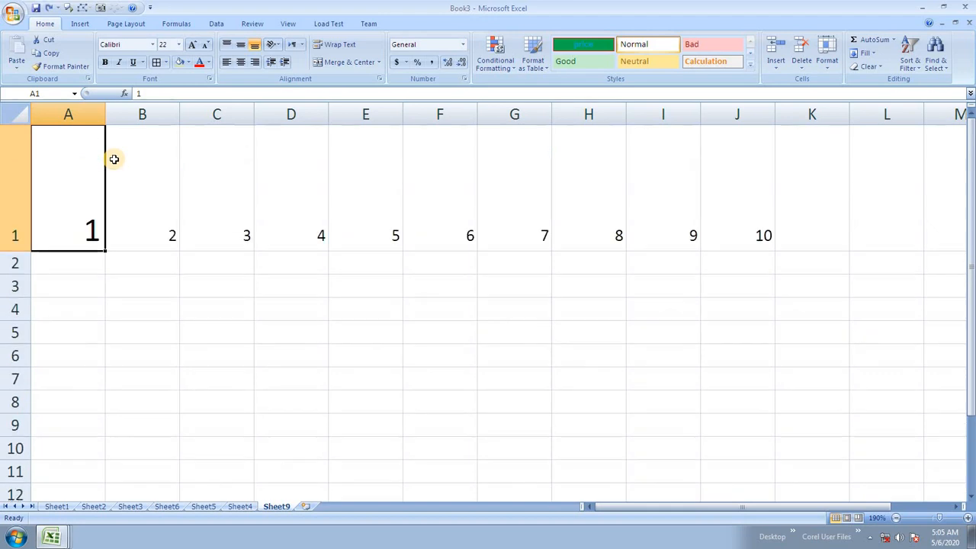
{"action": "key", "text": "ctrl+z"}
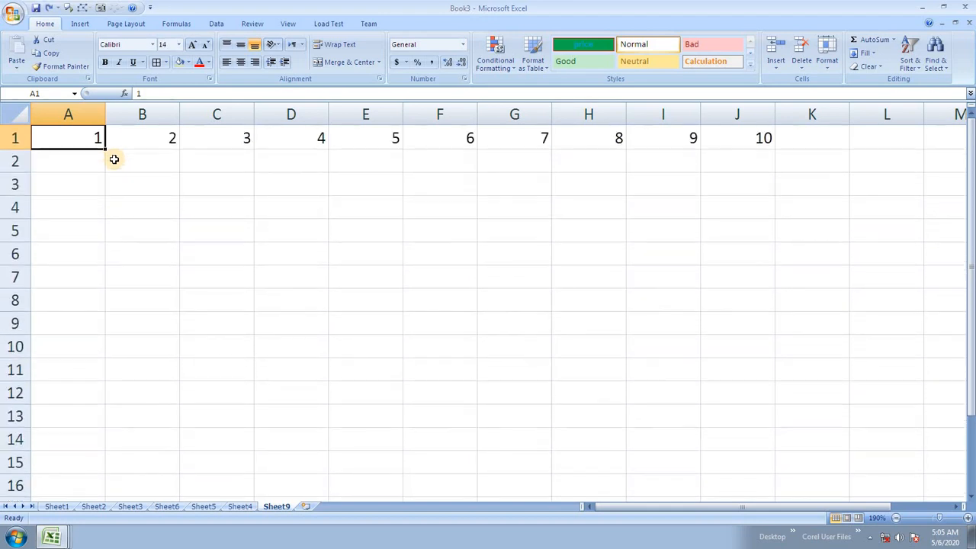
{"action": "key", "text": "ctrl+z"}
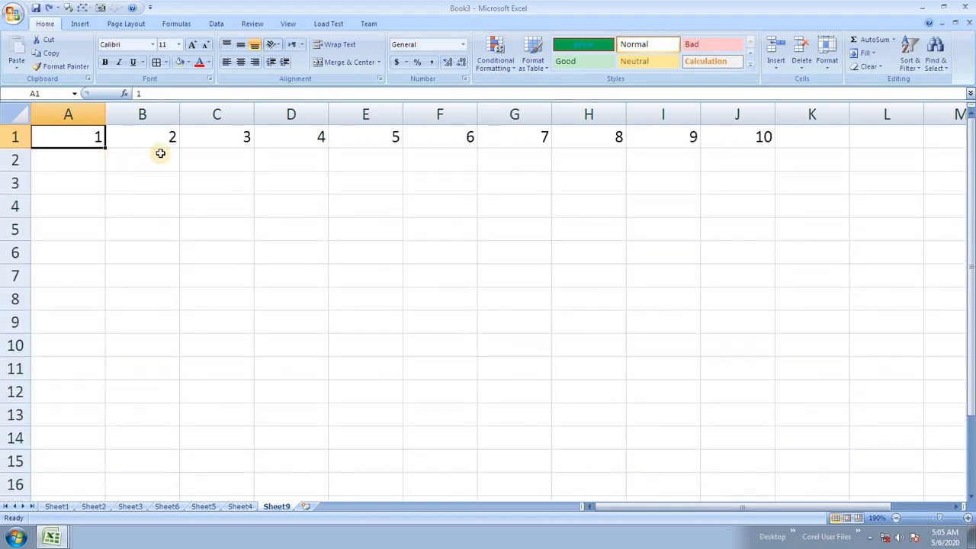
{"action": "left_click", "coordinate": [410, 210]}
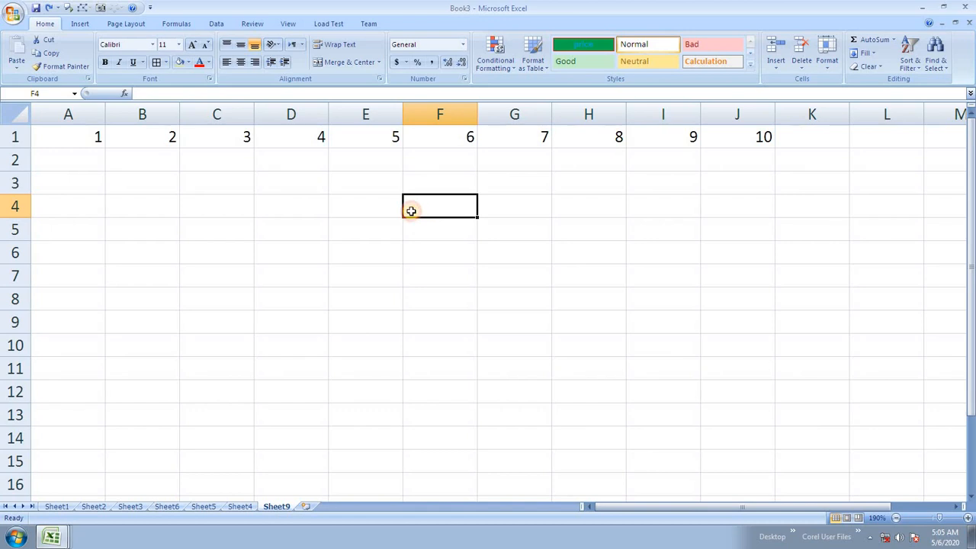
{"action": "left_click", "coordinate": [826, 60]}
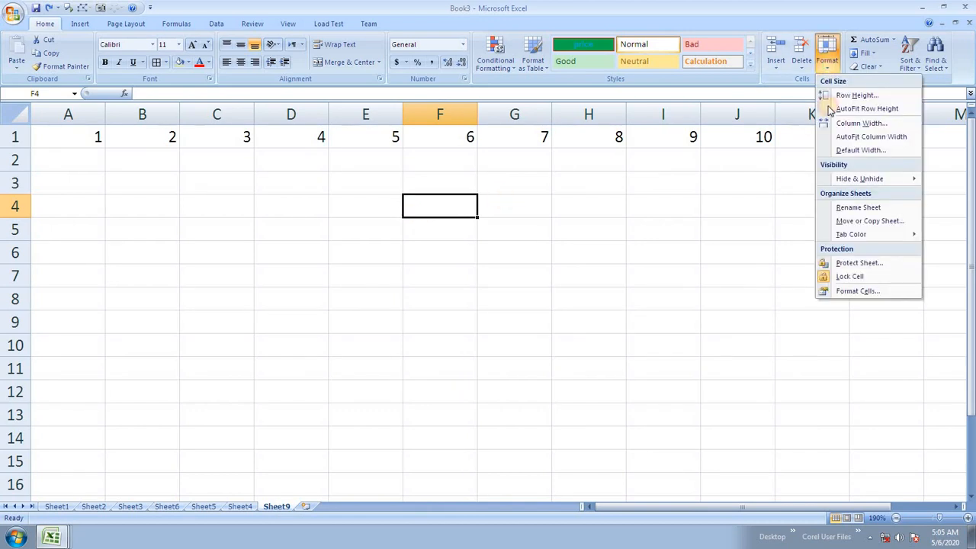
{"action": "left_click", "coordinate": [855, 151]}
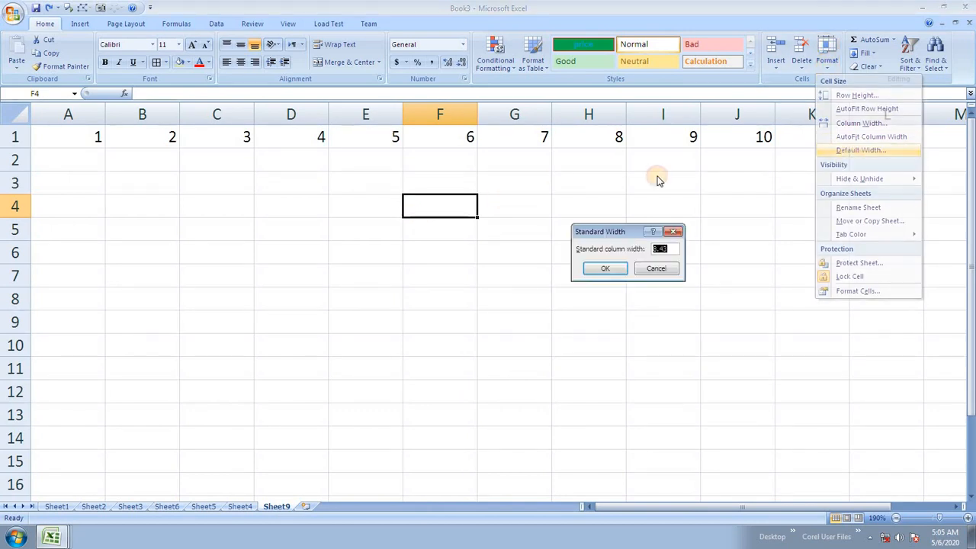
{"action": "left_click", "coordinate": [657, 269]}
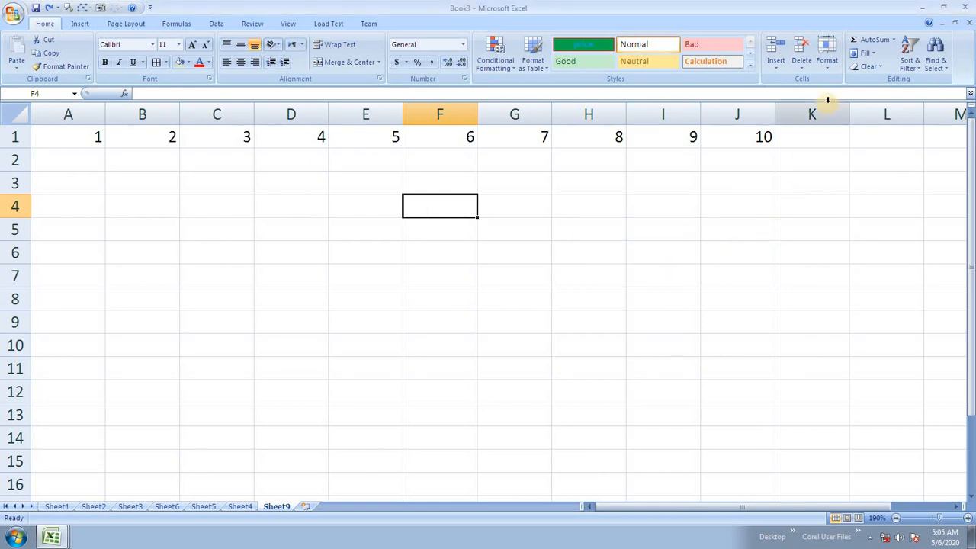
{"action": "left_click", "coordinate": [827, 57]}
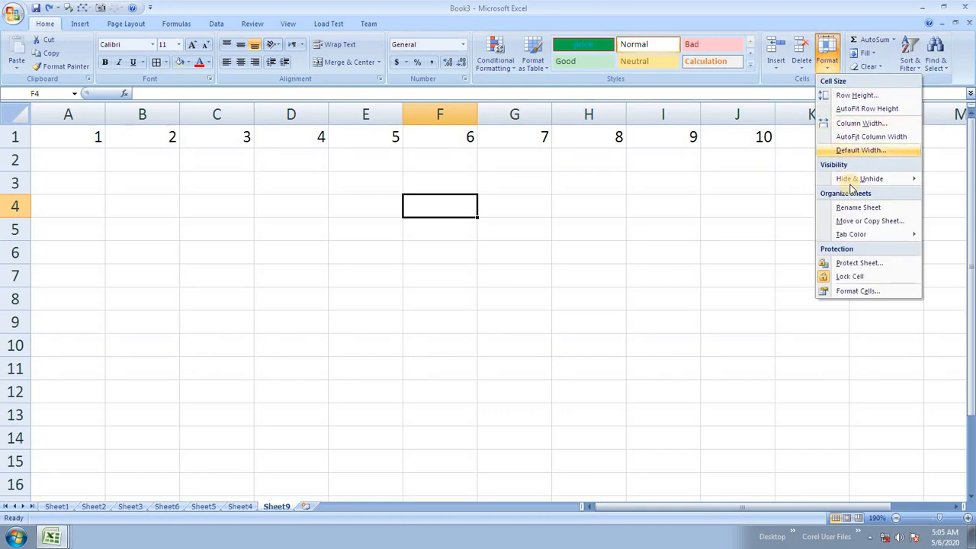
{"action": "left_click", "coordinate": [860, 150]}
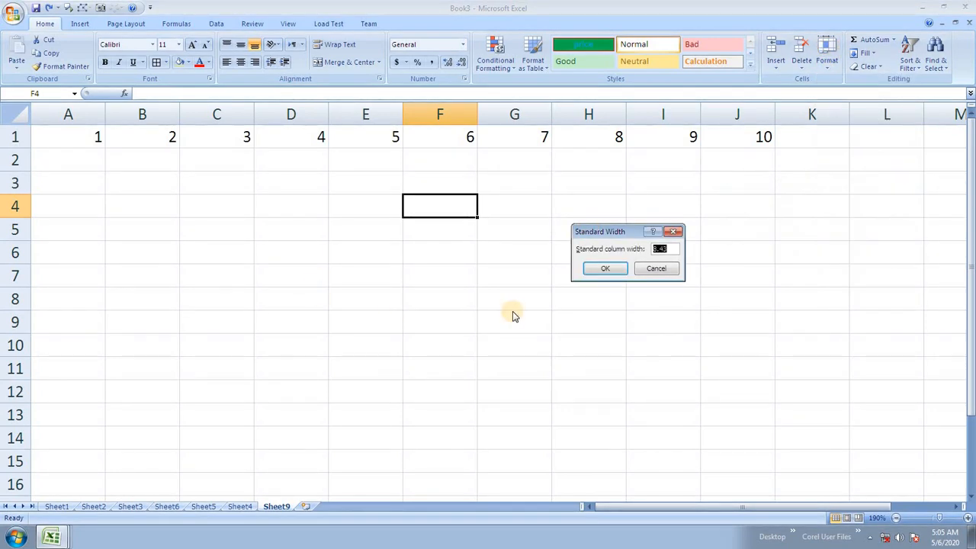
{"action": "type", "text": "15"}
{"action": "left_click", "coordinate": [603, 269]}
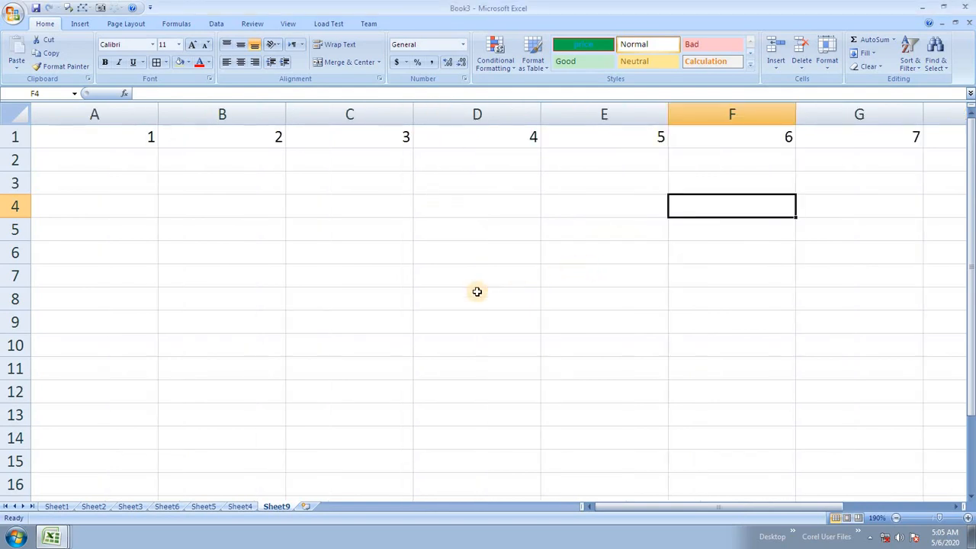
{"action": "left_click", "coordinate": [828, 67]}
{"action": "left_click", "coordinate": [861, 149]}
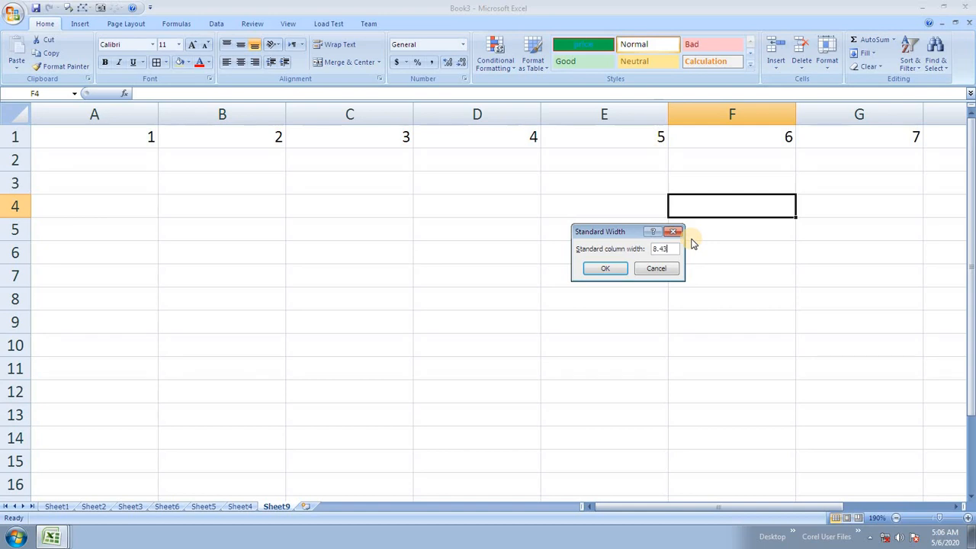
{"action": "type", "text": "8.43"}
{"action": "left_click", "coordinate": [618, 270]}
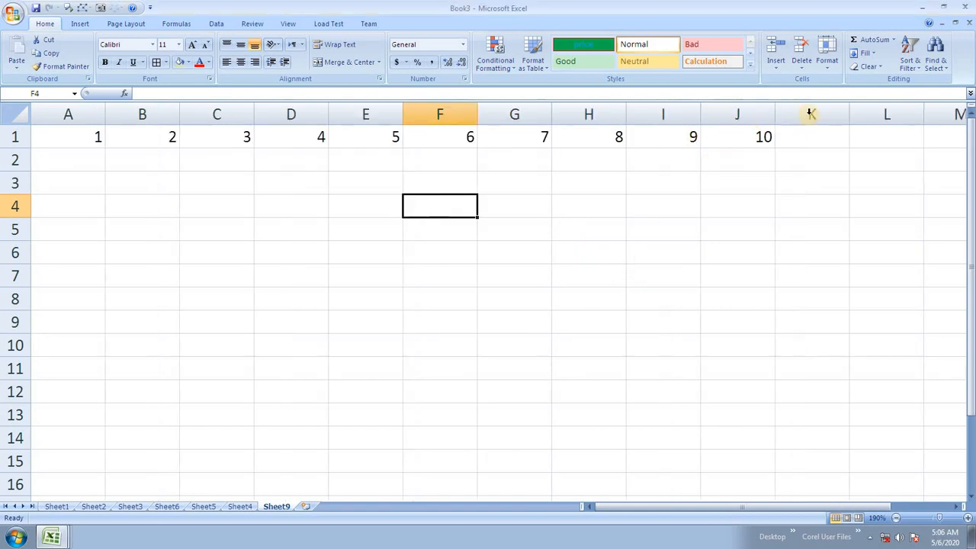
Step: Rename Sheet9 to 'formating' via Format > Rename Sheet
{"action": "left_click", "coordinate": [828, 54]}
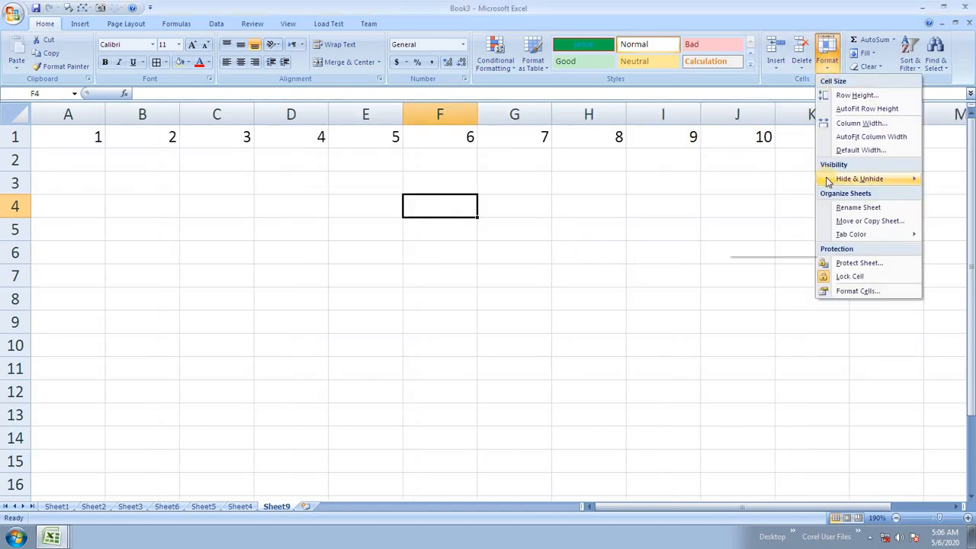
{"action": "mouse_move", "coordinate": [828, 181]}
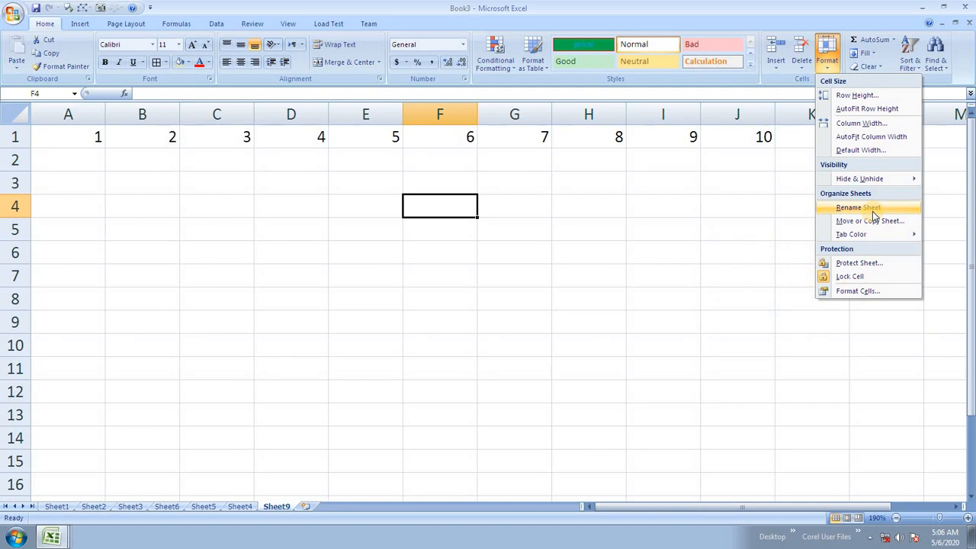
{"action": "left_click", "coordinate": [873, 208]}
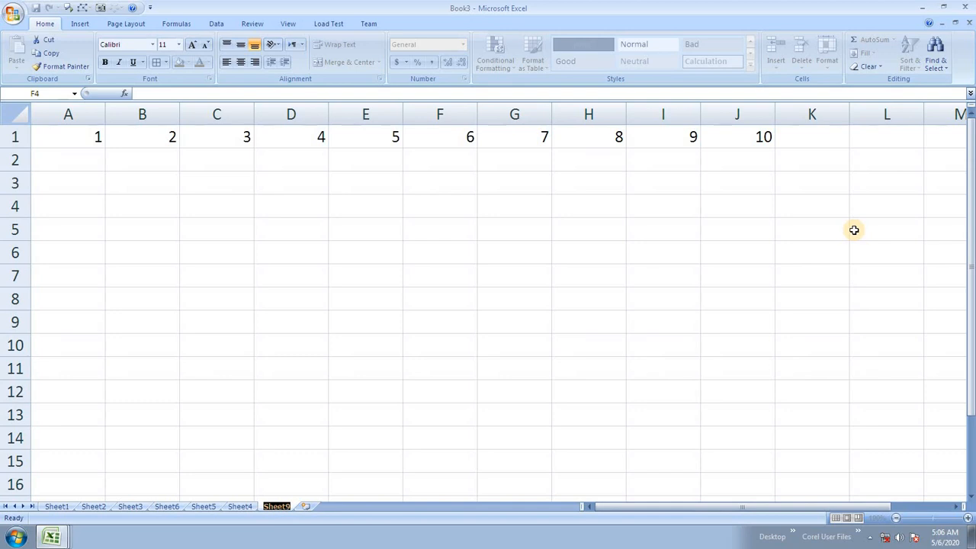
{"action": "type", "text": "formating"}
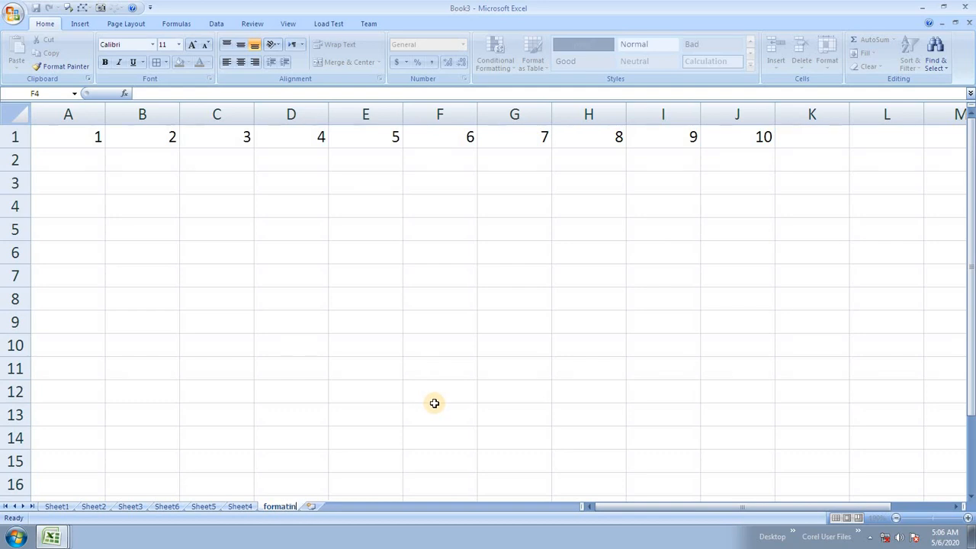
Step: Rename Sheet4 to 'sfsdf' and Sheet5 to 'asdf'
{"action": "double_click", "coordinate": [239, 508]}
{"action": "type", "text": "sfsdf"}
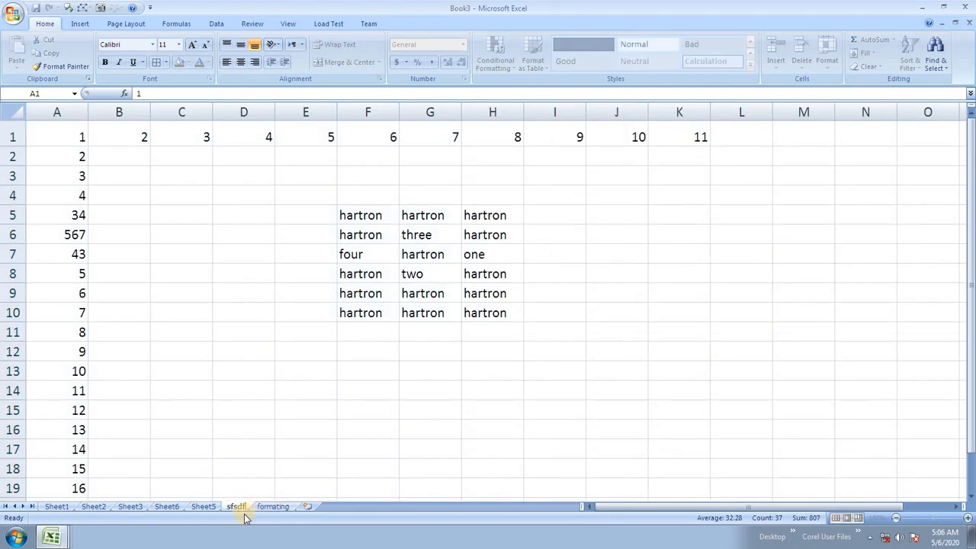
{"action": "left_click", "coordinate": [202, 507]}
{"action": "right_click", "coordinate": [202, 506]}
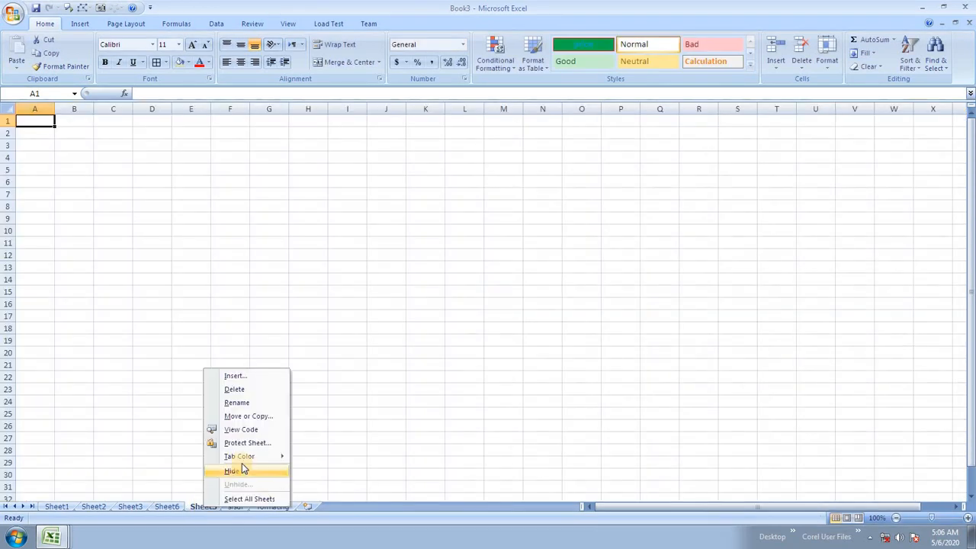
{"action": "left_click", "coordinate": [236, 402]}
{"action": "type", "text": "asdfl"}
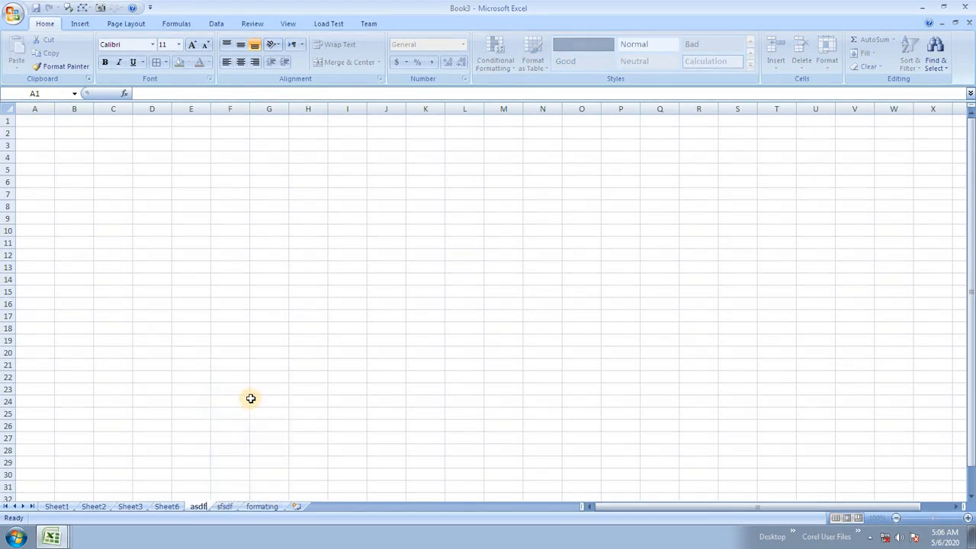
{"action": "left_click", "coordinate": [251, 397]}
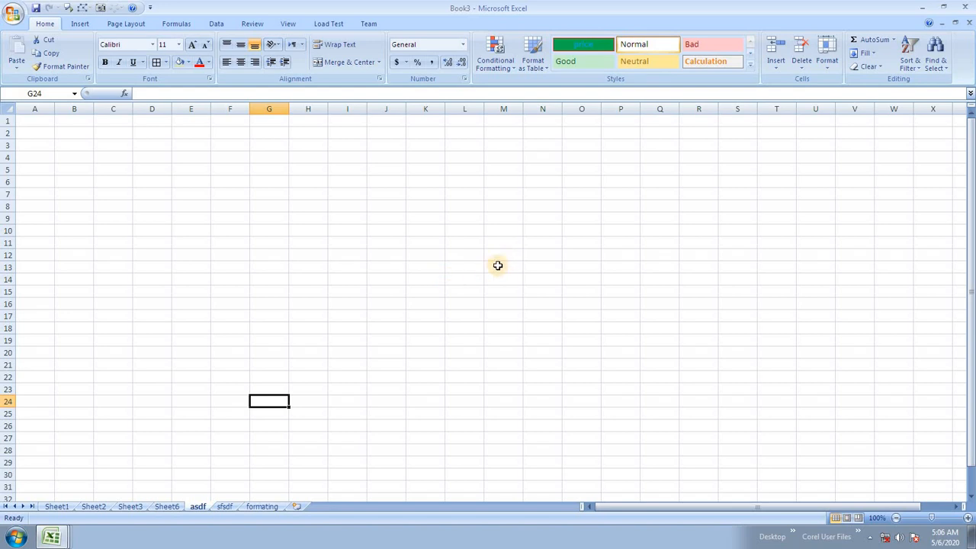
Step: Step through Sheet3, Sheet2, Sheet1, formating and asdf, ending on the sfsdf sheet
{"action": "left_click", "coordinate": [830, 71]}
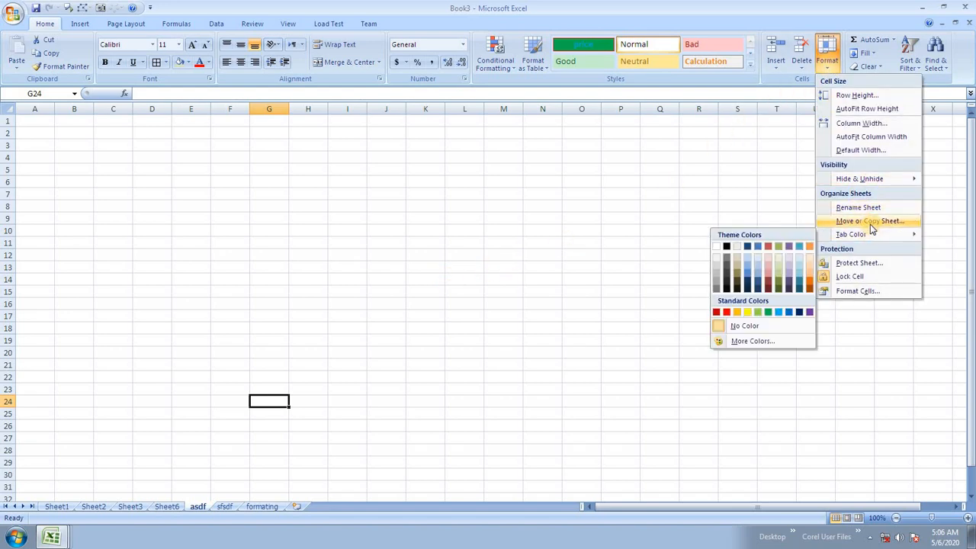
{"action": "mouse_move", "coordinate": [868, 232]}
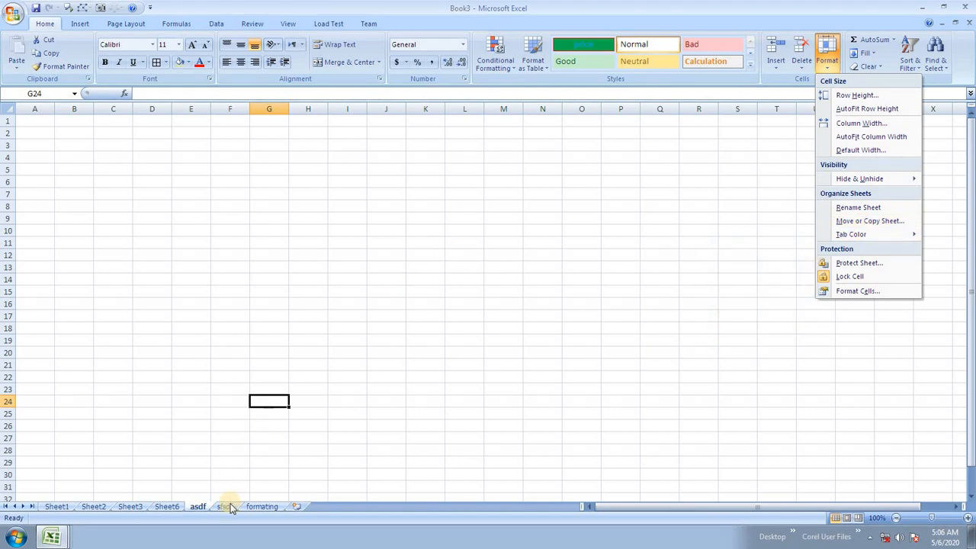
{"action": "left_click", "coordinate": [292, 427]}
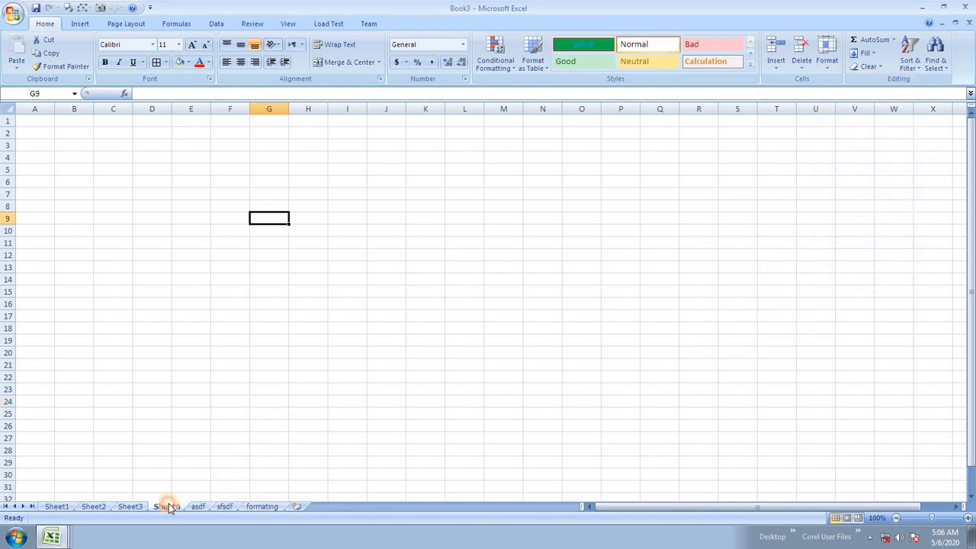
{"action": "left_click", "coordinate": [135, 506]}
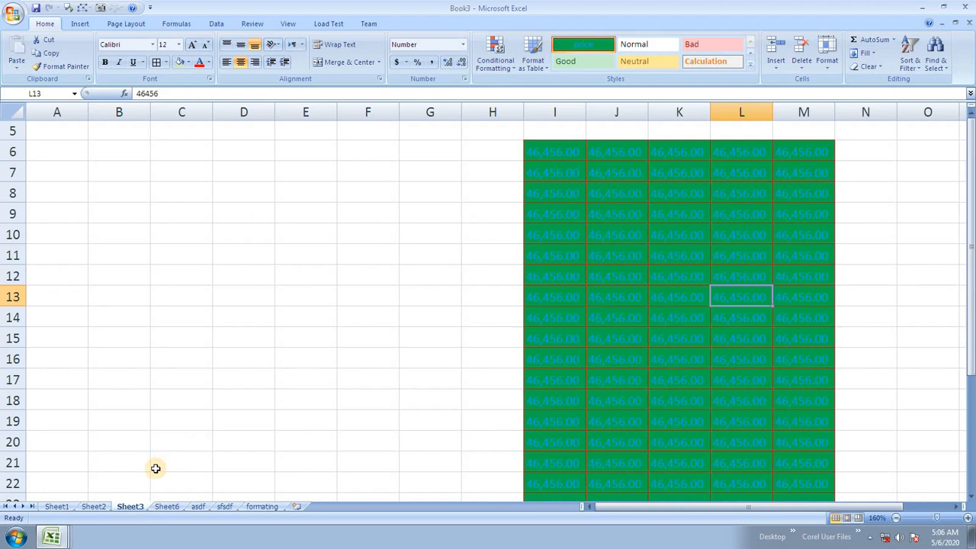
{"action": "left_click", "coordinate": [105, 506]}
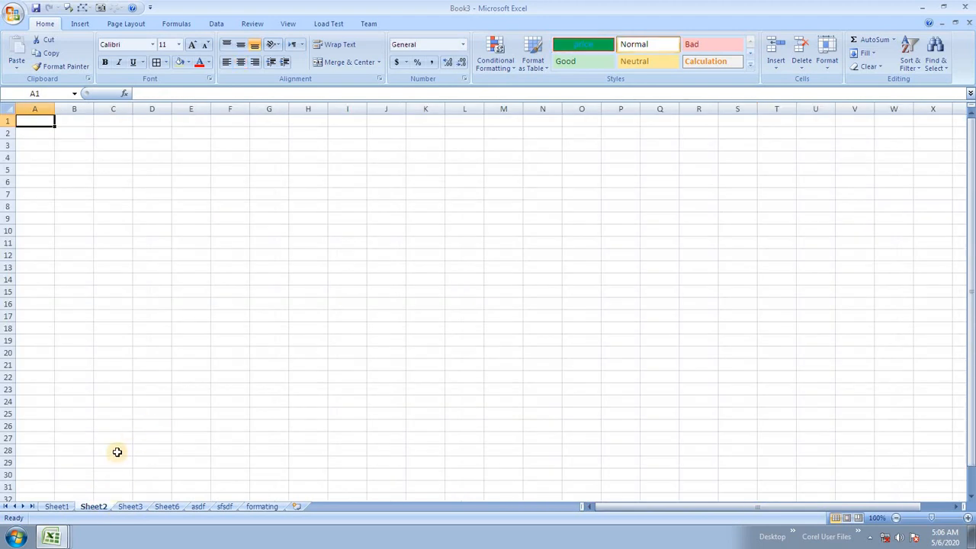
{"action": "left_click", "coordinate": [57, 506]}
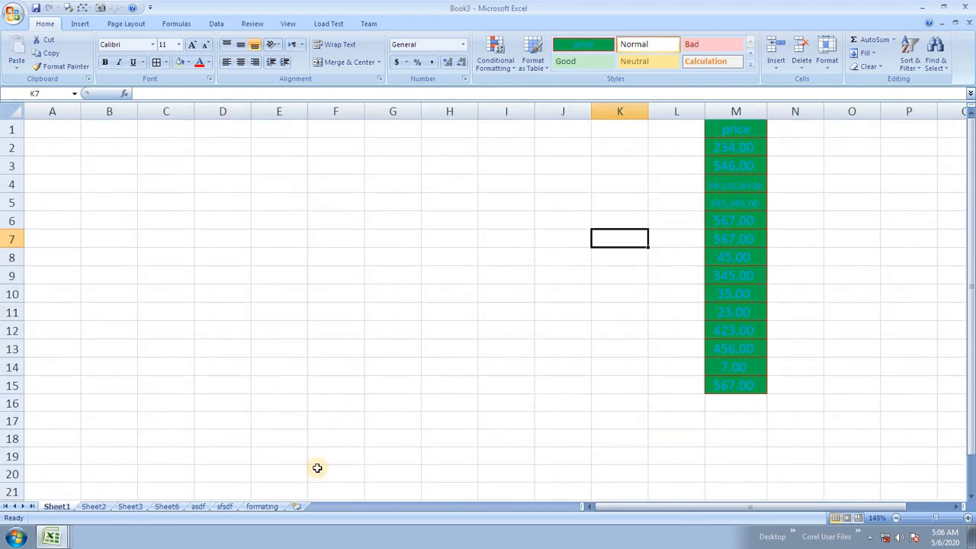
{"action": "left_click", "coordinate": [257, 506]}
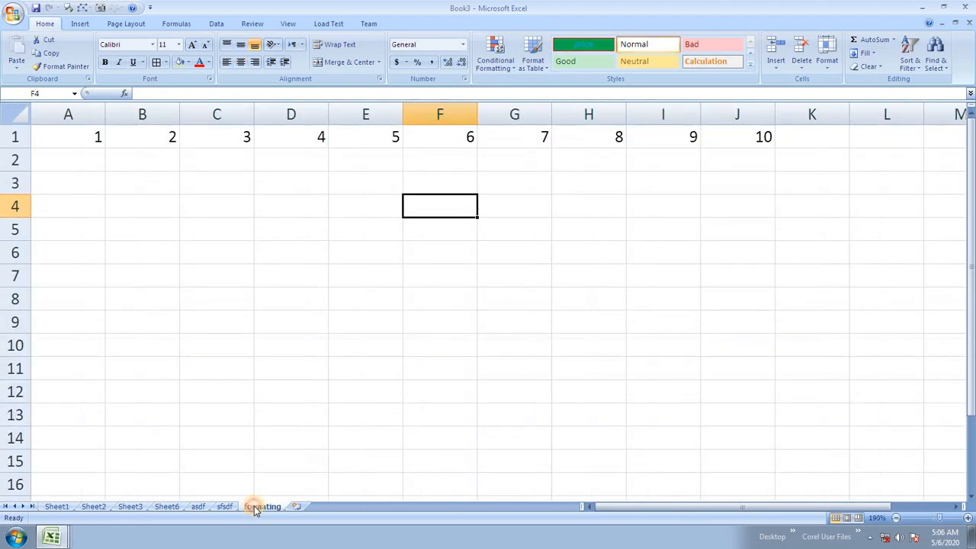
{"action": "left_click", "coordinate": [198, 506]}
{"action": "left_click", "coordinate": [224, 506]}
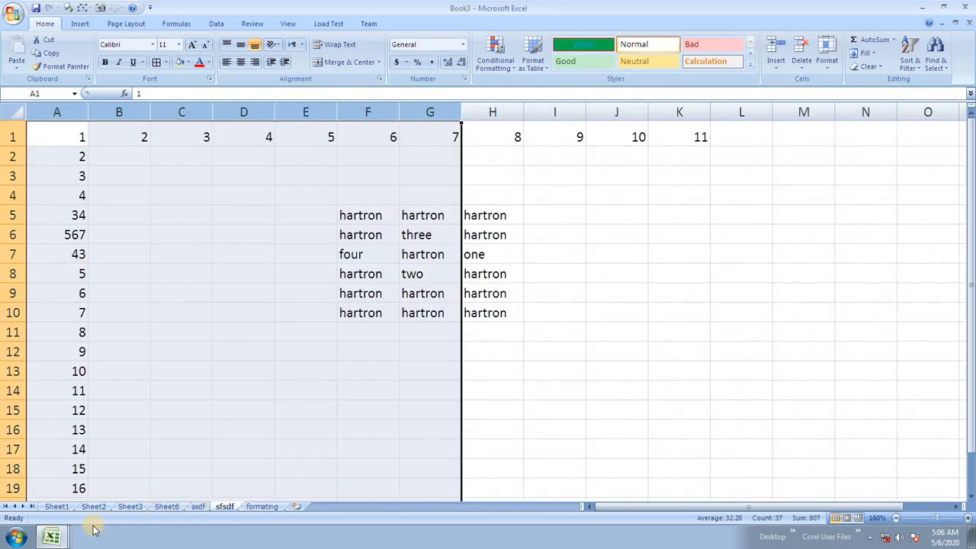
Step: Select cells E10 and C6 on sfsdf and open the Format options list
{"action": "left_click", "coordinate": [302, 169]}
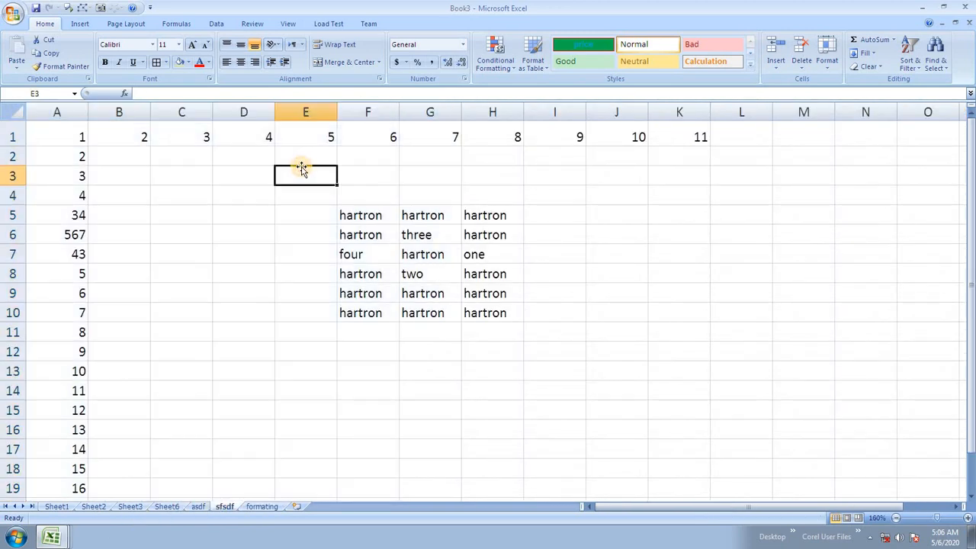
{"action": "left_click", "coordinate": [320, 309]}
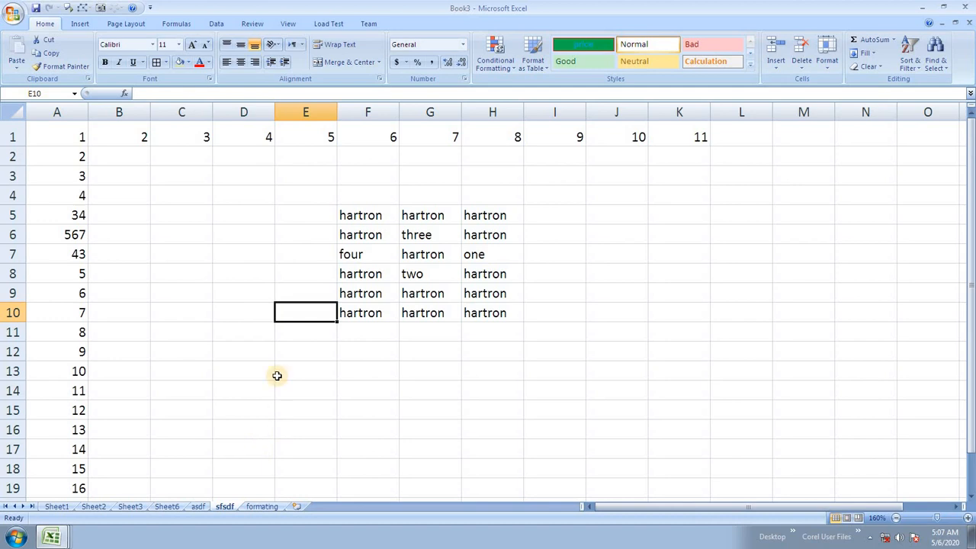
{"action": "left_click", "coordinate": [201, 225]}
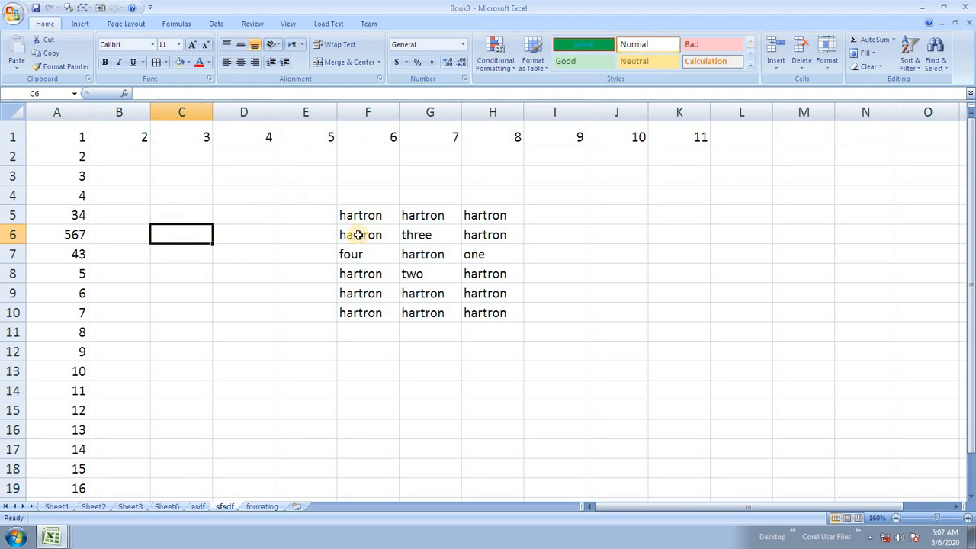
{"action": "left_click", "coordinate": [827, 61]}
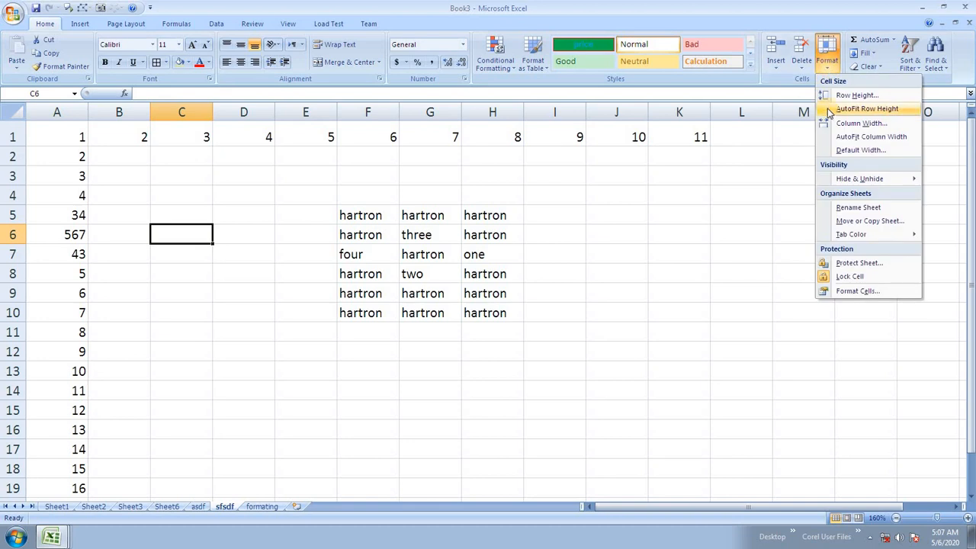
Step: Copy the sfsdf sheet into a new workbook using Move or Copy with Create a copy ticked
{"action": "left_click", "coordinate": [862, 223]}
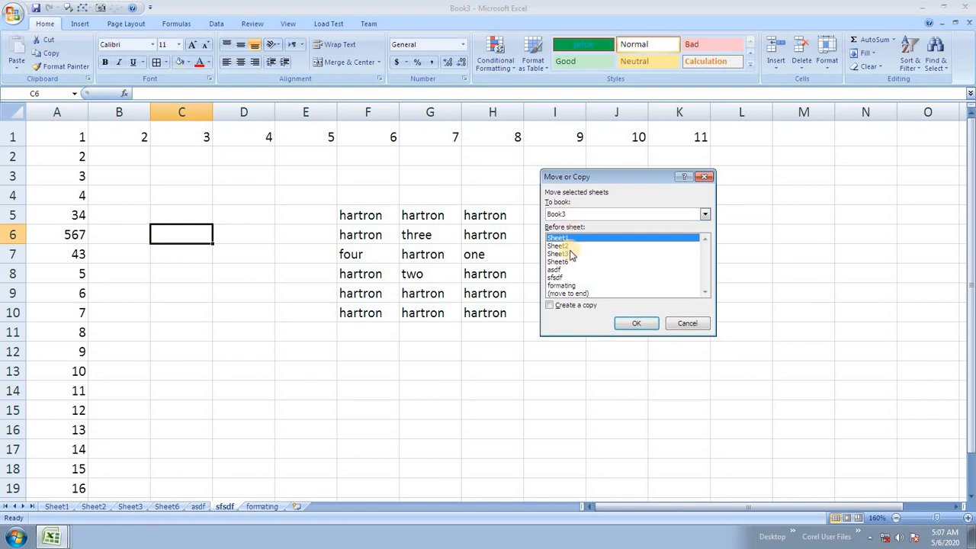
{"action": "left_click", "coordinate": [584, 305]}
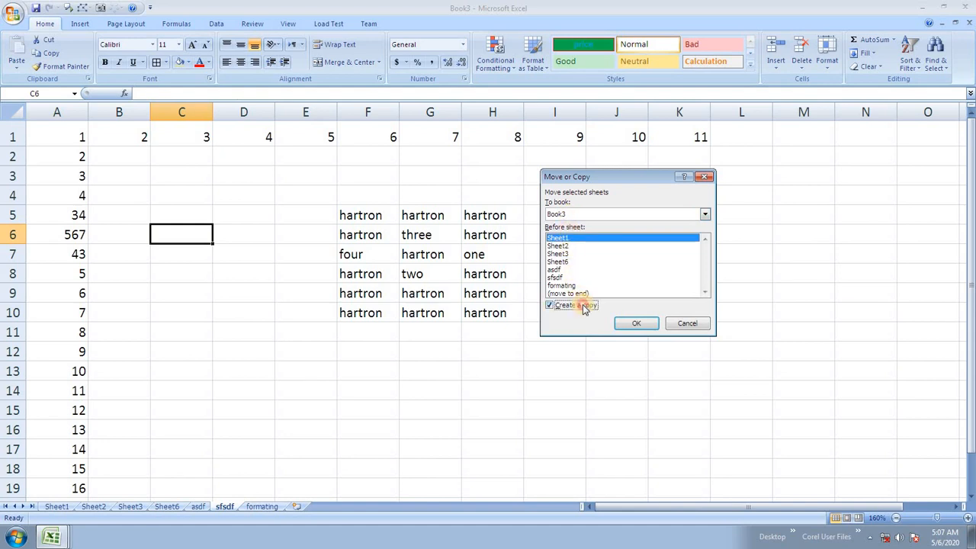
{"action": "left_click", "coordinate": [578, 217]}
{"action": "left_click", "coordinate": [581, 225]}
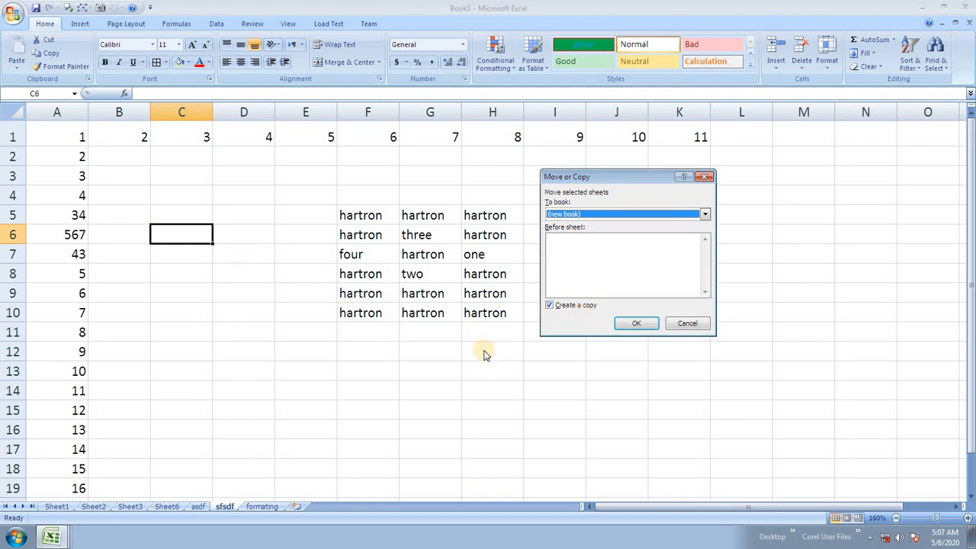
{"action": "left_click", "coordinate": [637, 323]}
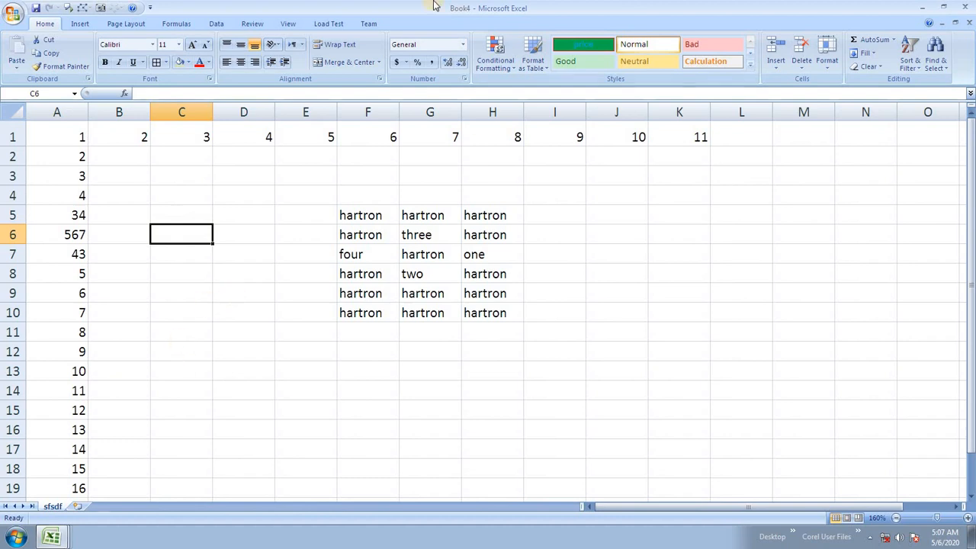
Step: Check the copied sheet in Book4, then switch back to Book3 and click cells E9–H8
{"action": "mouse_move", "coordinate": [51, 536]}
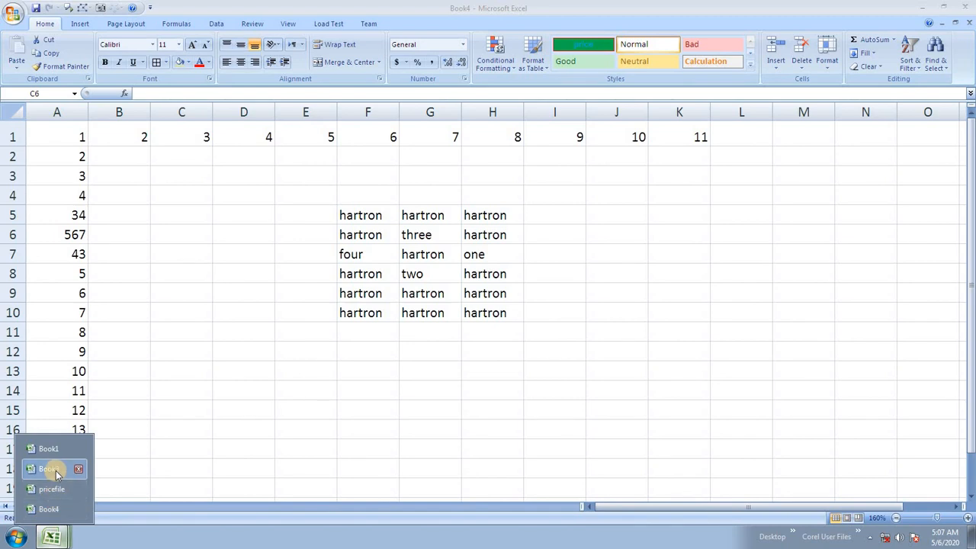
{"action": "left_click", "coordinate": [49, 509]}
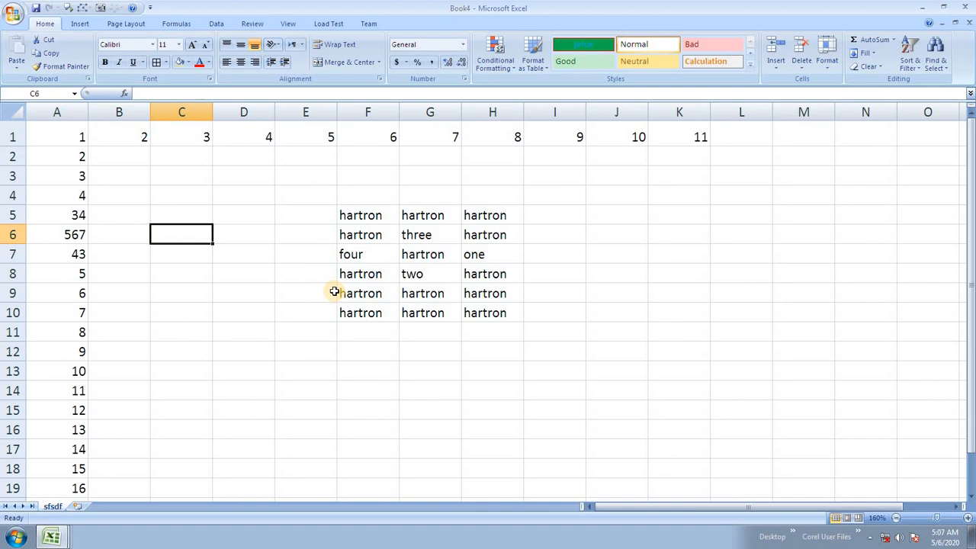
{"action": "left_click", "coordinate": [428, 238]}
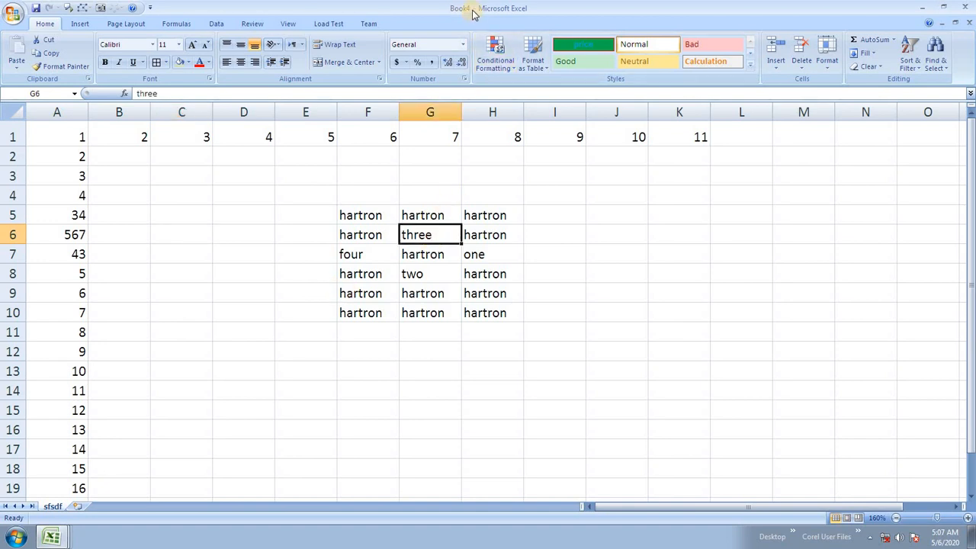
{"action": "left_click", "coordinate": [51, 538]}
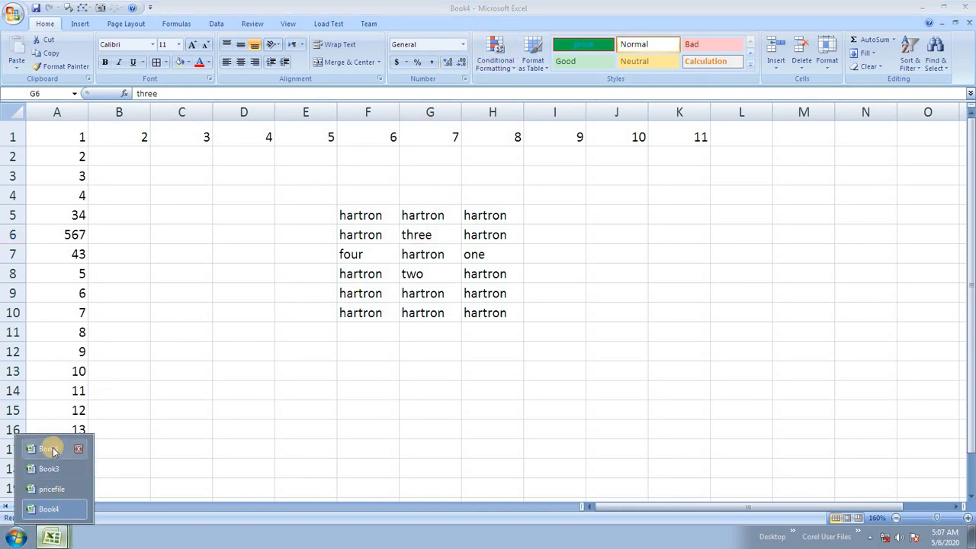
{"action": "left_click", "coordinate": [48, 468]}
{"action": "left_click", "coordinate": [320, 289]}
{"action": "left_click", "coordinate": [359, 256]}
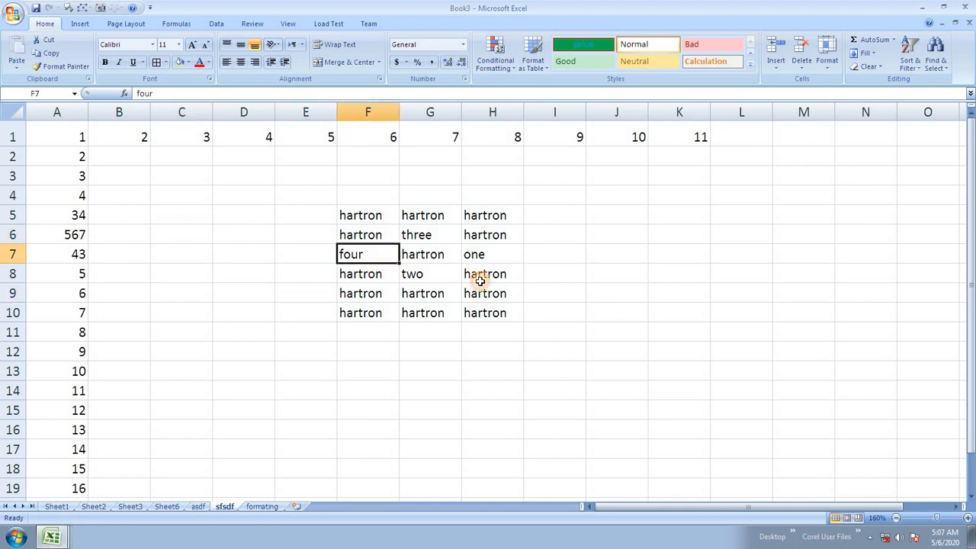
{"action": "left_click", "coordinate": [480, 281]}
{"action": "left_click", "coordinate": [365, 248]}
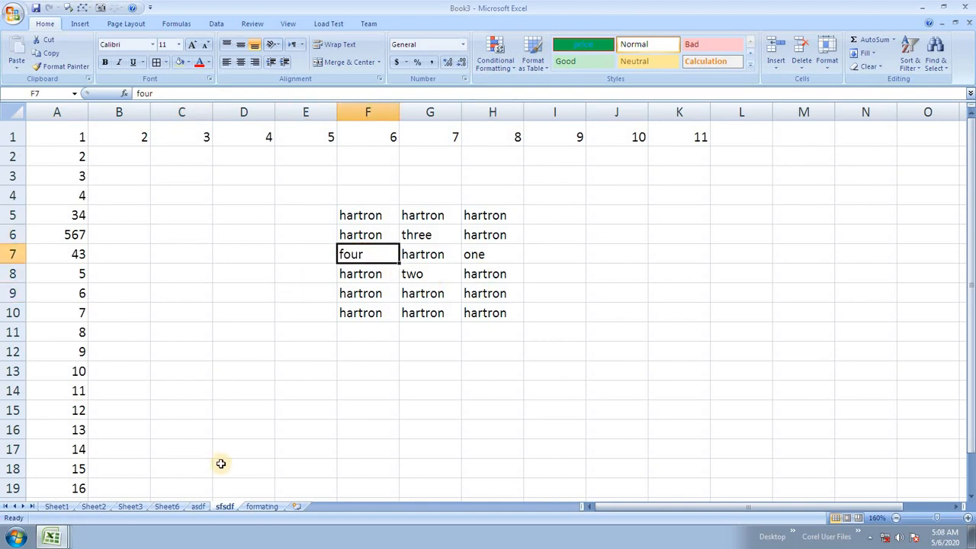
Step: Rename the sfsdf tab to 'copy', then open the Home Format options
{"action": "double_click", "coordinate": [224, 506]}
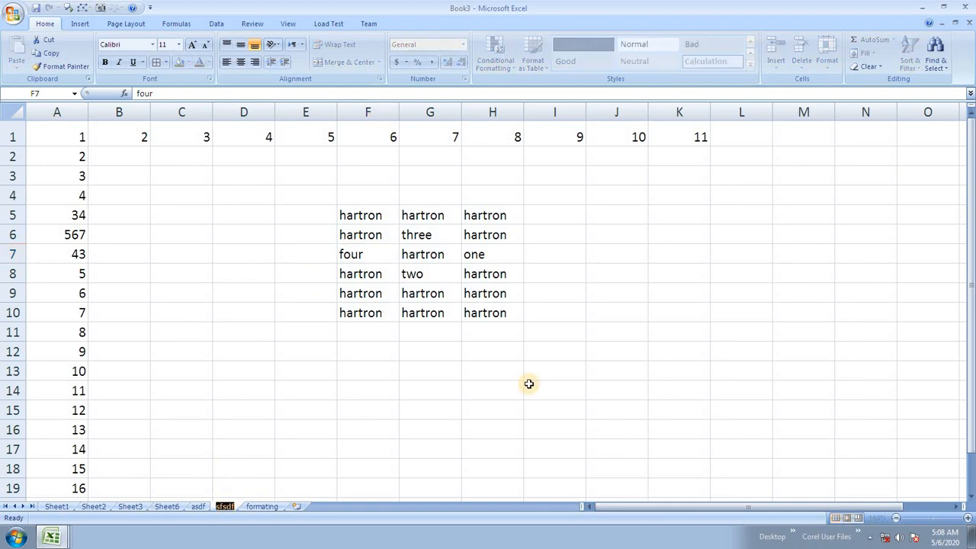
{"action": "type", "text": "d"}
{"action": "key", "text": "BackSpace"}
{"action": "type", "text": "copy"}
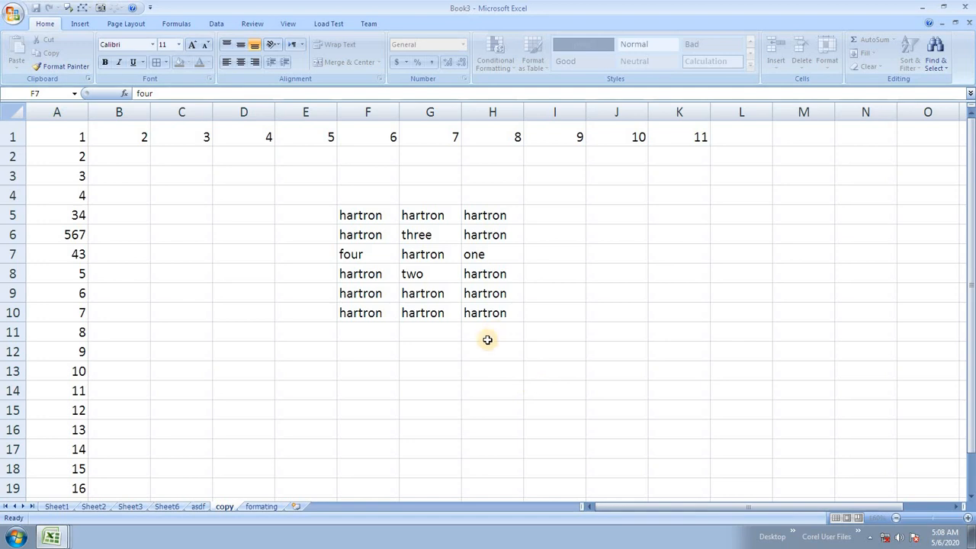
{"action": "left_click", "coordinate": [486, 337]}
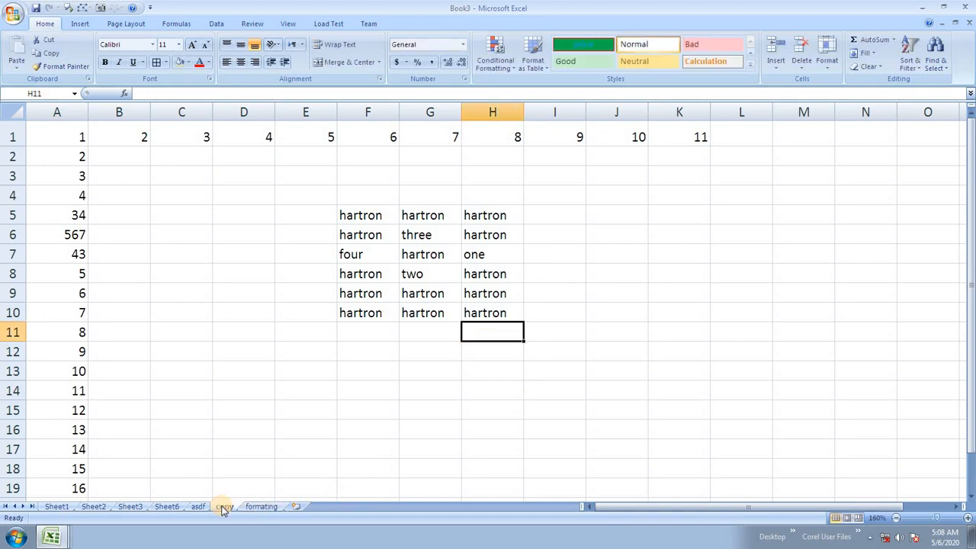
{"action": "left_click", "coordinate": [827, 62]}
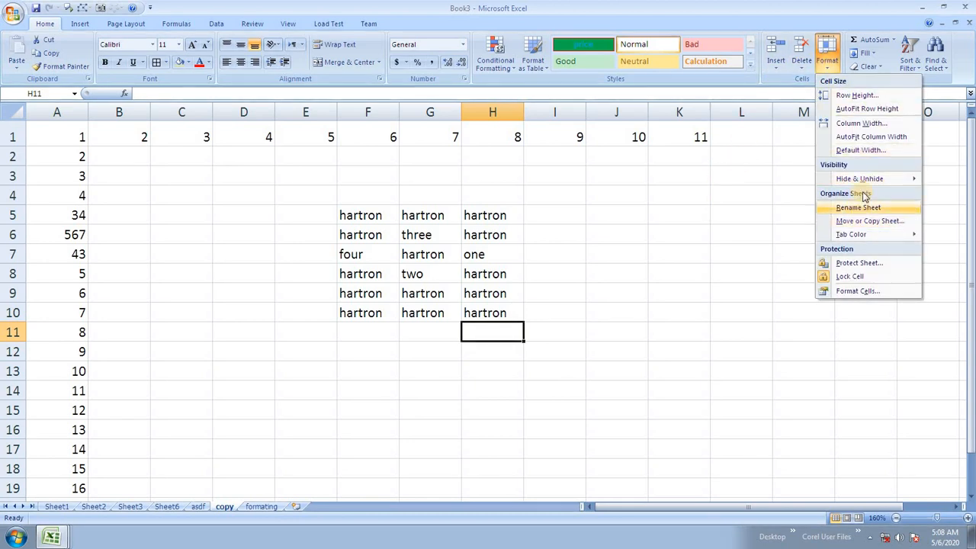
Step: Duplicate the copy sheet with Create a copy ticked, placed at (move to end)
{"action": "left_click", "coordinate": [865, 220]}
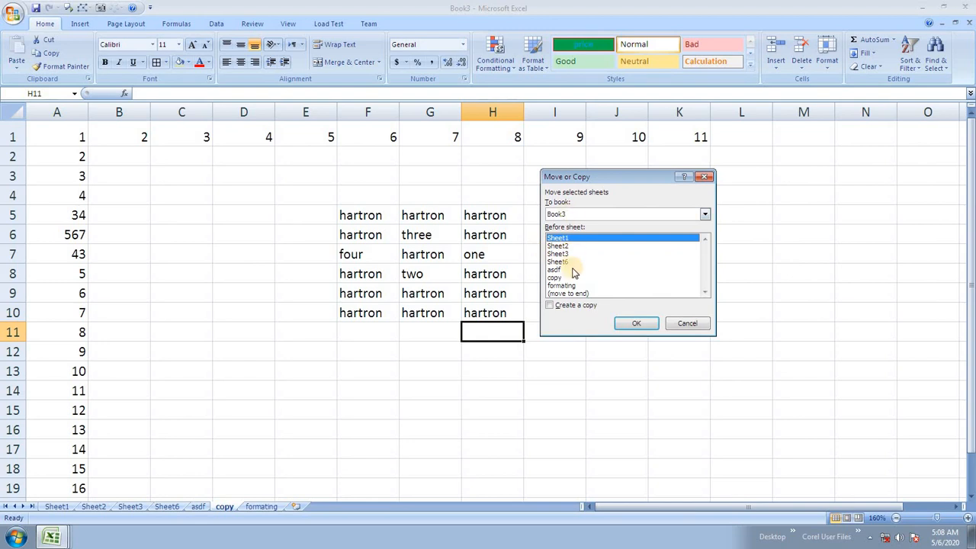
{"action": "left_click", "coordinate": [564, 306]}
{"action": "left_click", "coordinate": [571, 294]}
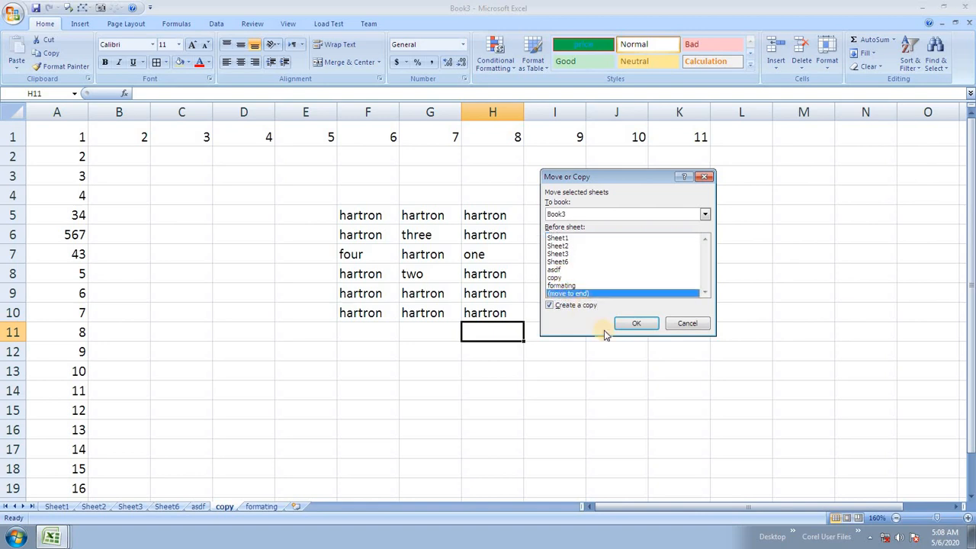
{"action": "left_click", "coordinate": [641, 324]}
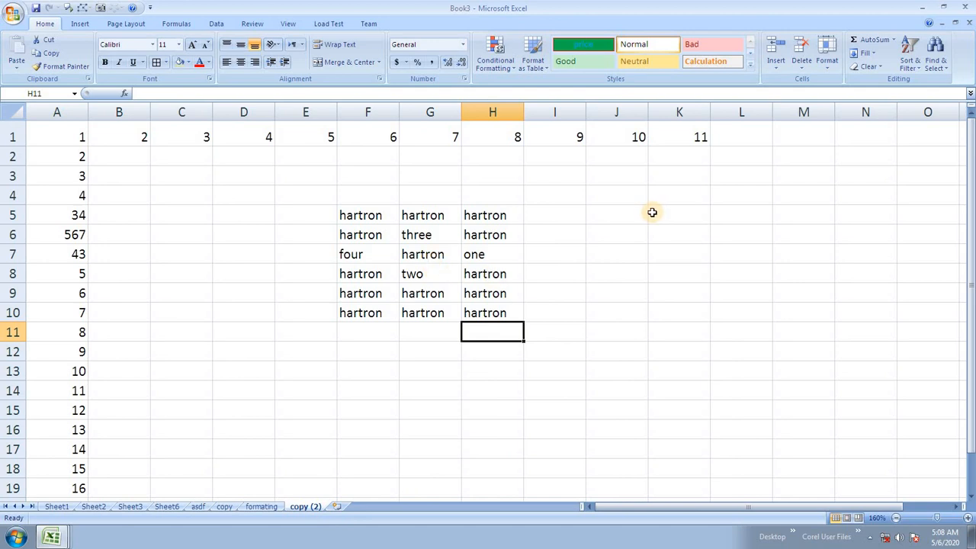
Step: Colour the formating sheet's tab green
{"action": "left_click", "coordinate": [828, 65]}
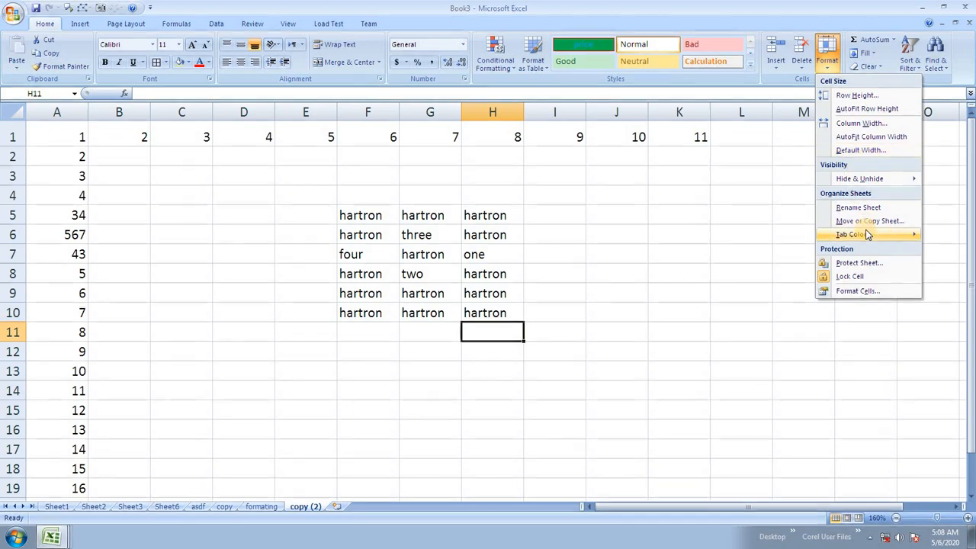
{"action": "mouse_move", "coordinate": [865, 239]}
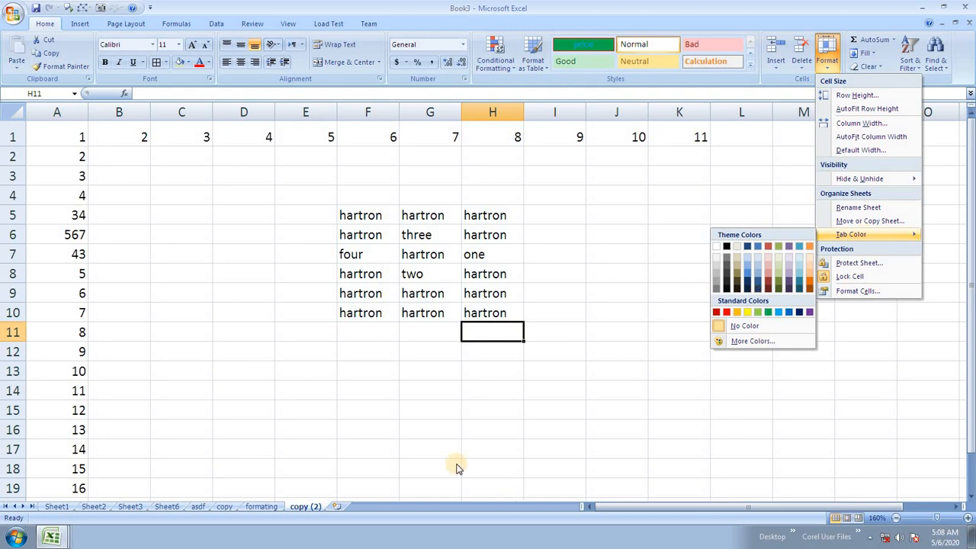
{"action": "left_click", "coordinate": [272, 509]}
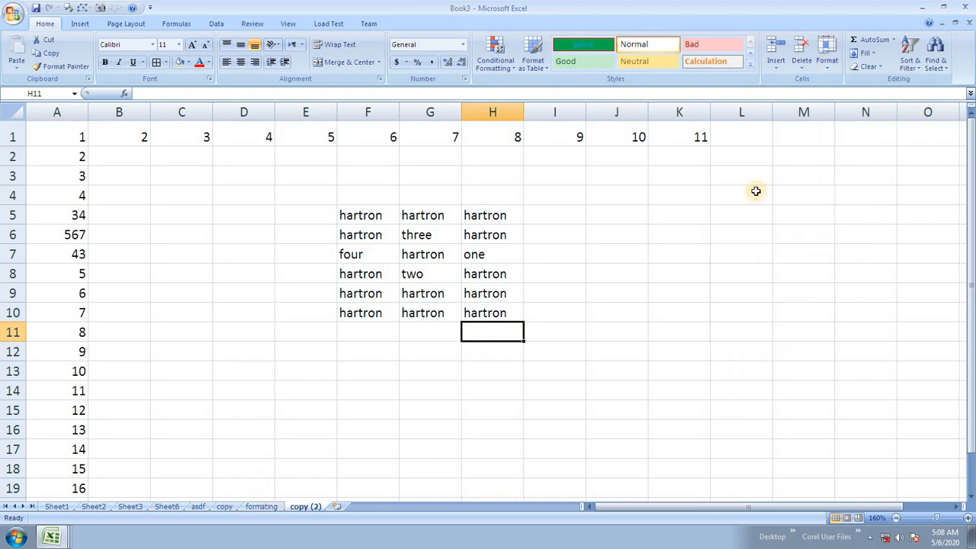
{"action": "left_click", "coordinate": [828, 65]}
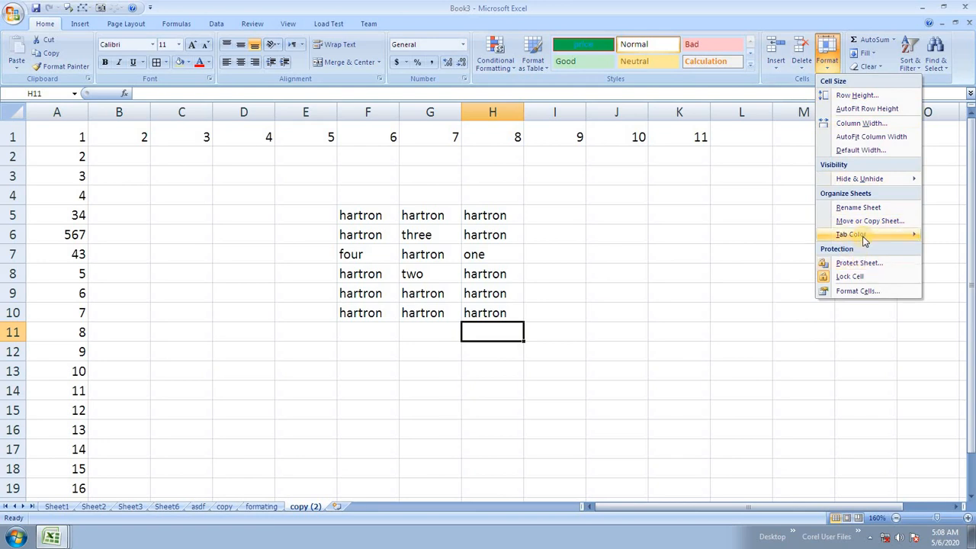
{"action": "left_click", "coordinate": [291, 444]}
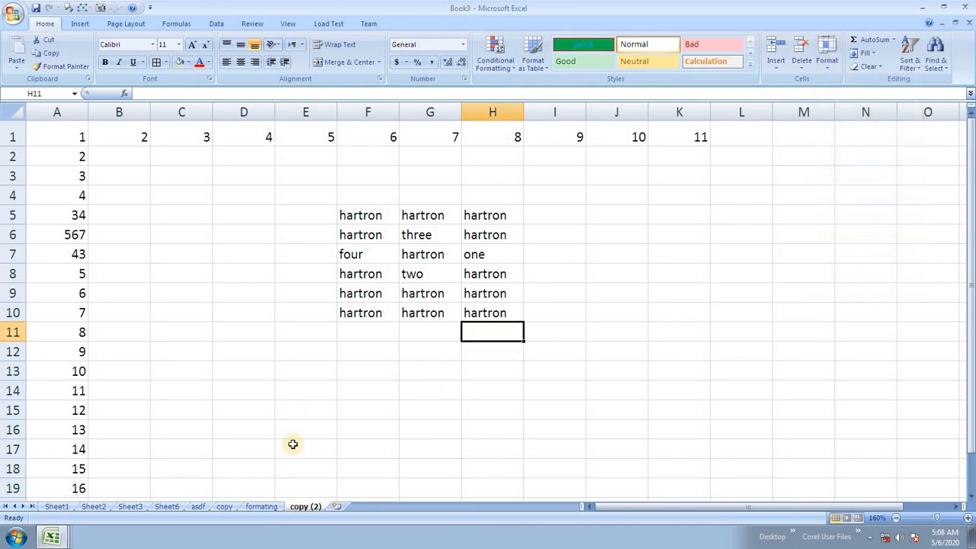
{"action": "left_click", "coordinate": [263, 507]}
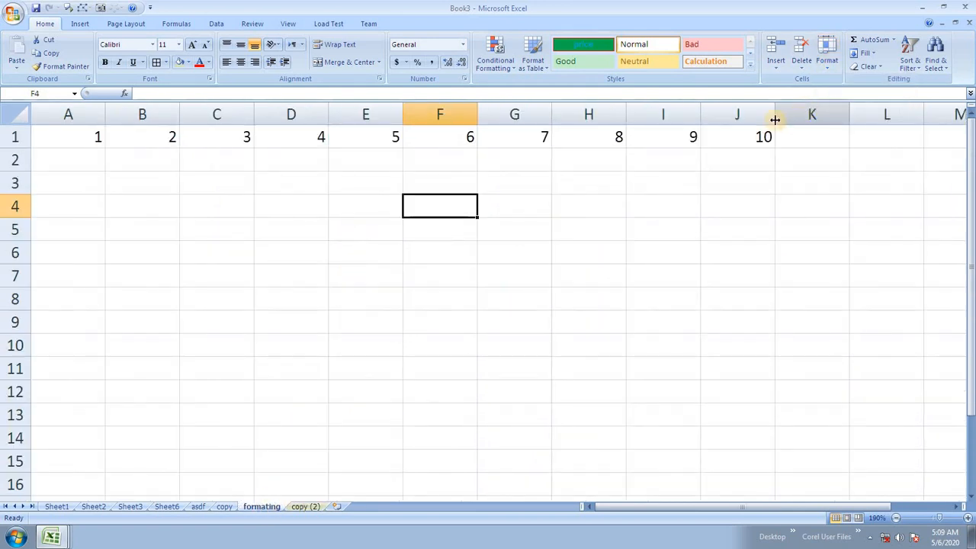
{"action": "left_click", "coordinate": [828, 65]}
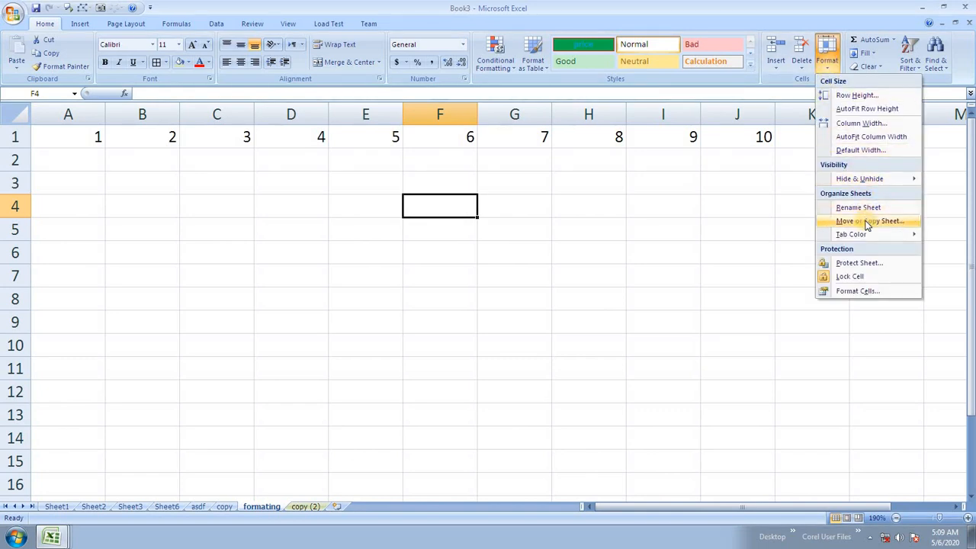
{"action": "mouse_move", "coordinate": [859, 234]}
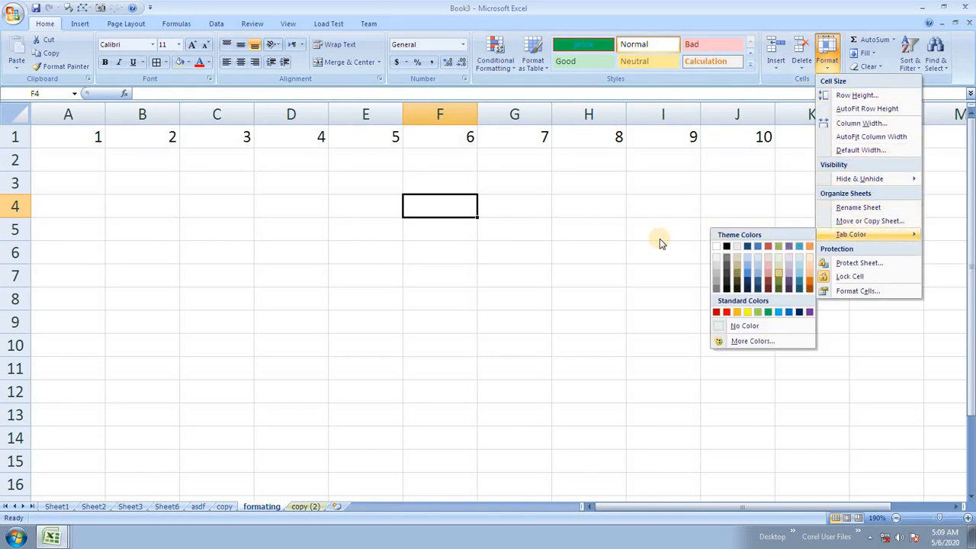
{"action": "left_click", "coordinate": [768, 312]}
Step: Colour the copy sheet's tab red
{"action": "left_click", "coordinate": [305, 506]}
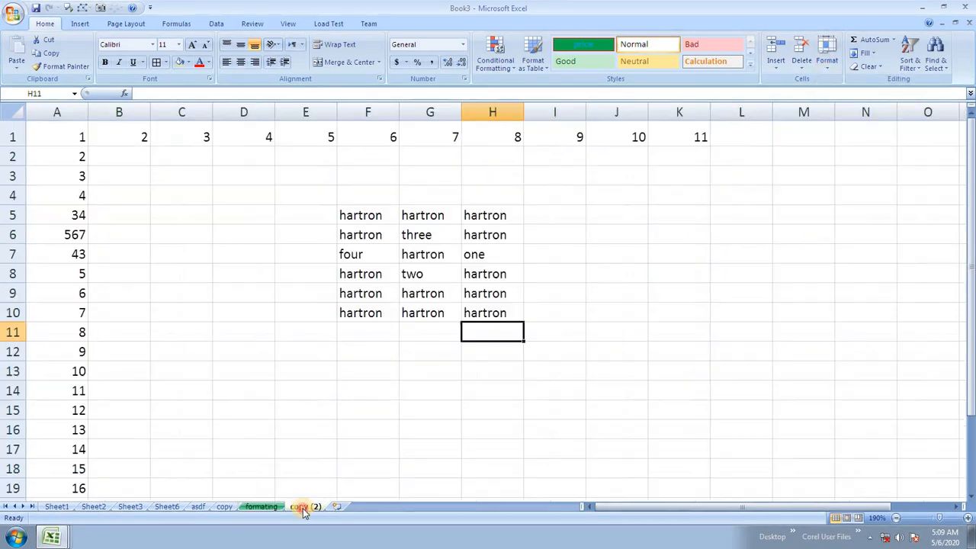
{"action": "left_click", "coordinate": [224, 506]}
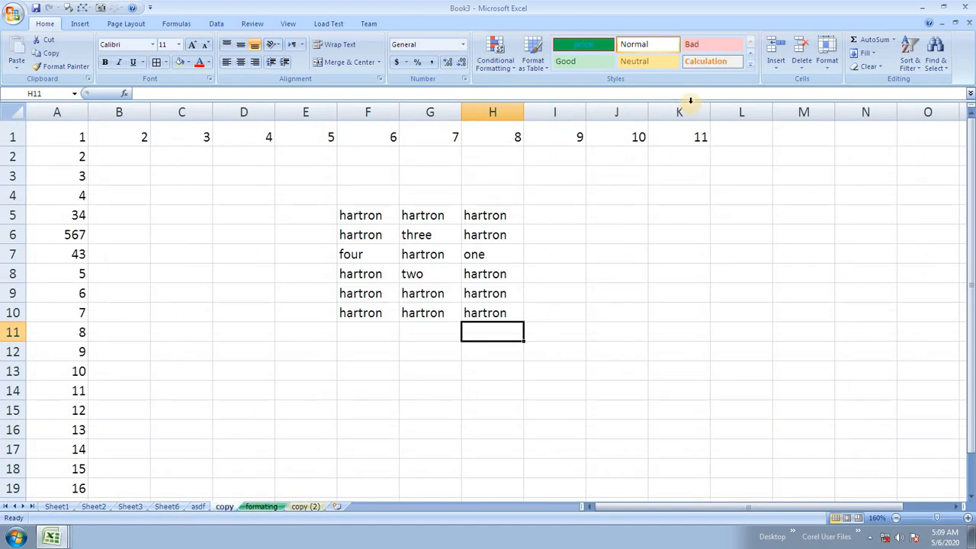
{"action": "left_click", "coordinate": [827, 59]}
{"action": "mouse_move", "coordinate": [862, 234]}
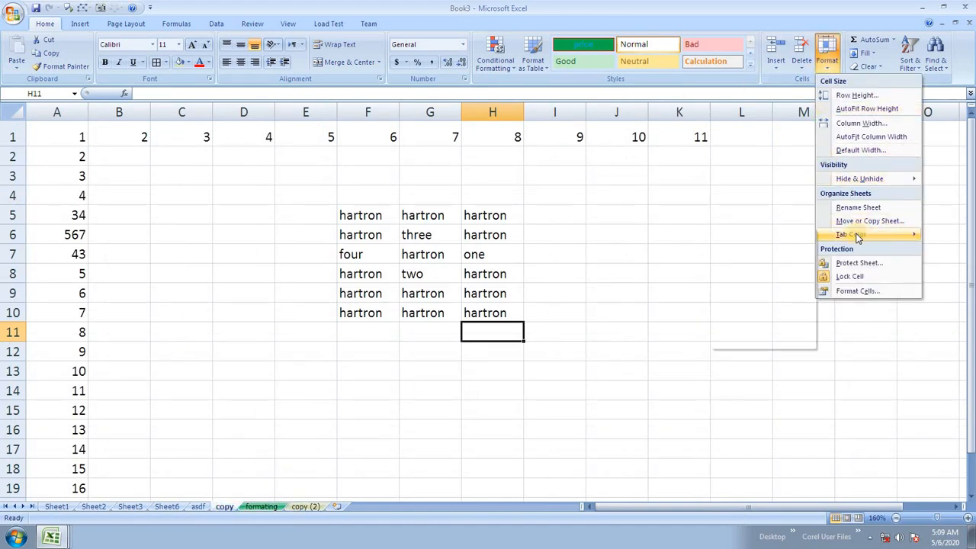
{"action": "left_click", "coordinate": [726, 314]}
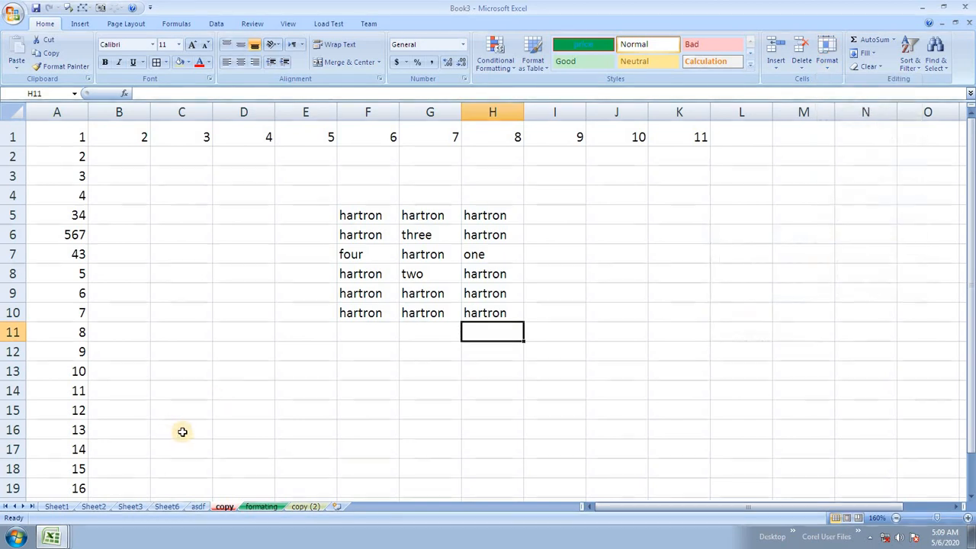
Step: Flip between the formating, copy (2) and copy tabs, ending on formating
{"action": "left_click", "coordinate": [262, 507]}
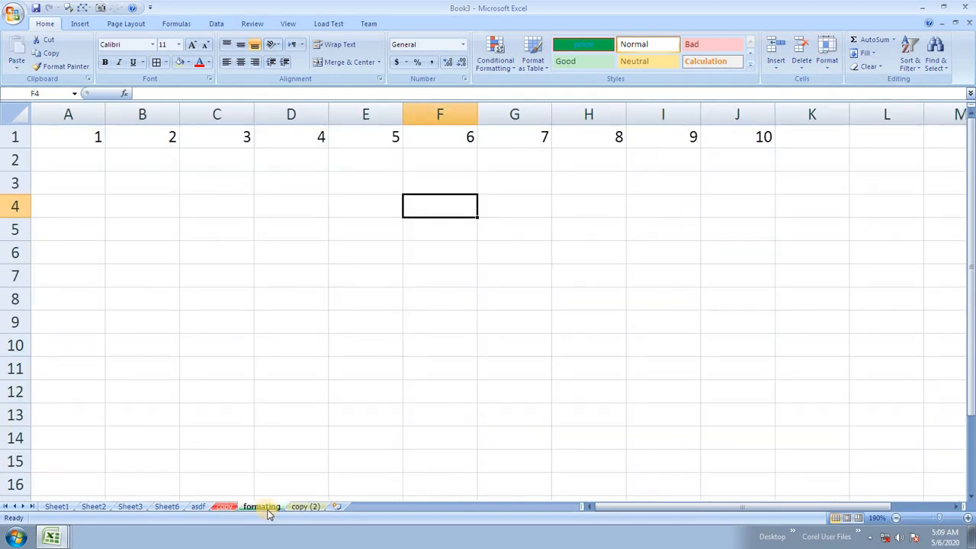
{"action": "left_click", "coordinate": [306, 508]}
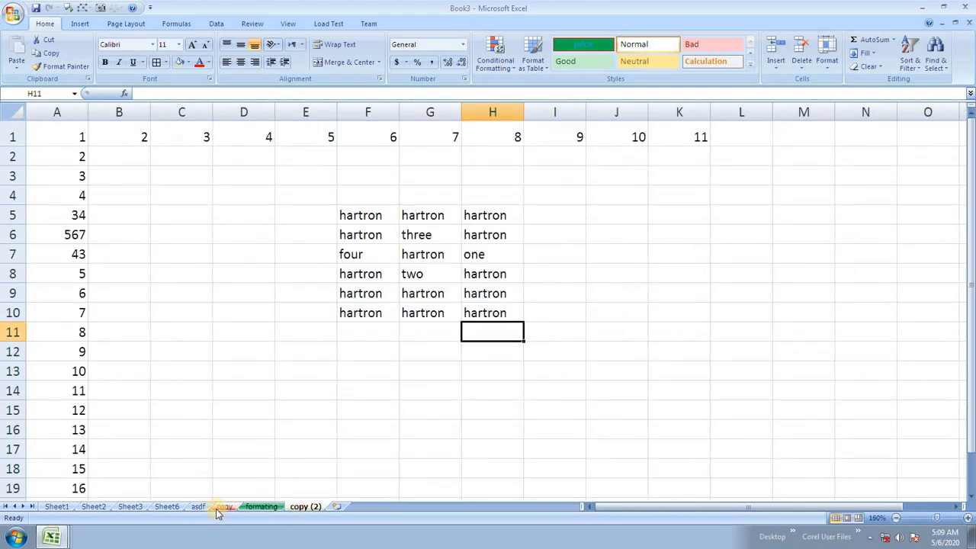
{"action": "left_click", "coordinate": [259, 506]}
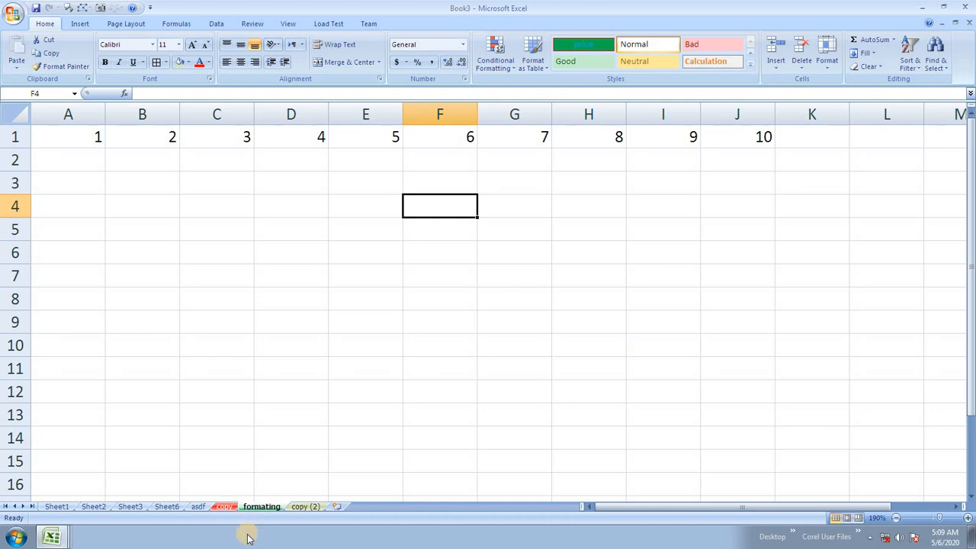
{"action": "left_click", "coordinate": [230, 507]}
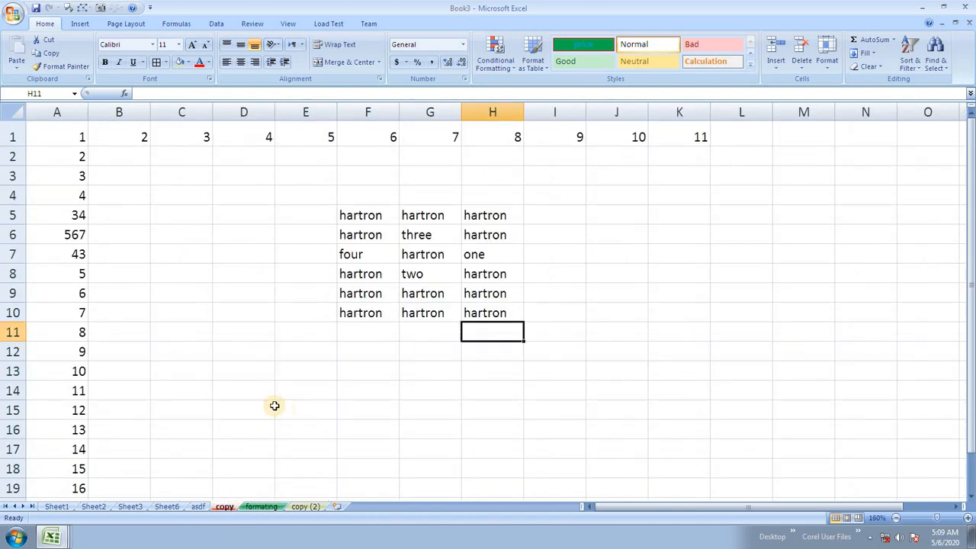
{"action": "left_click", "coordinate": [260, 508]}
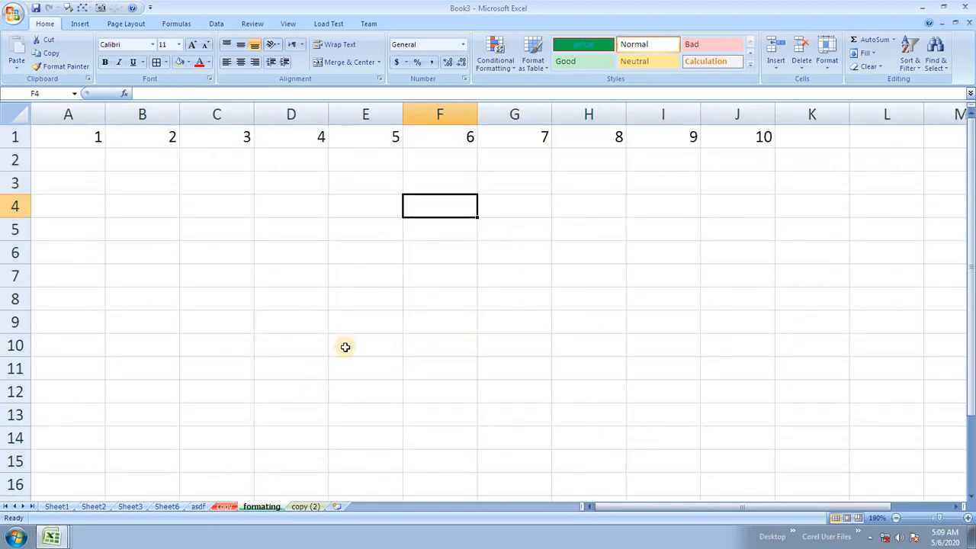
Step: On the copy (2) sheet, hide columns D through F
{"action": "left_click", "coordinate": [827, 69]}
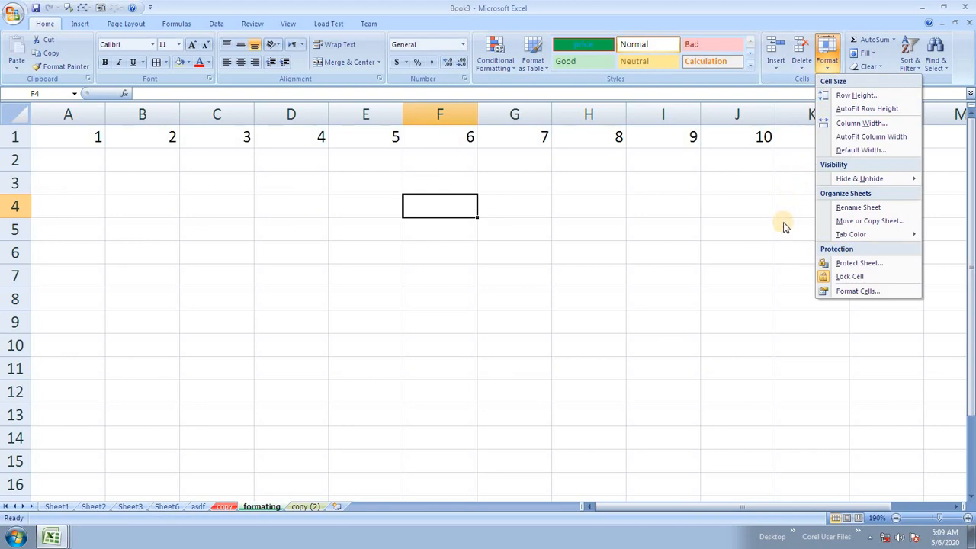
{"action": "mouse_move", "coordinate": [859, 179]}
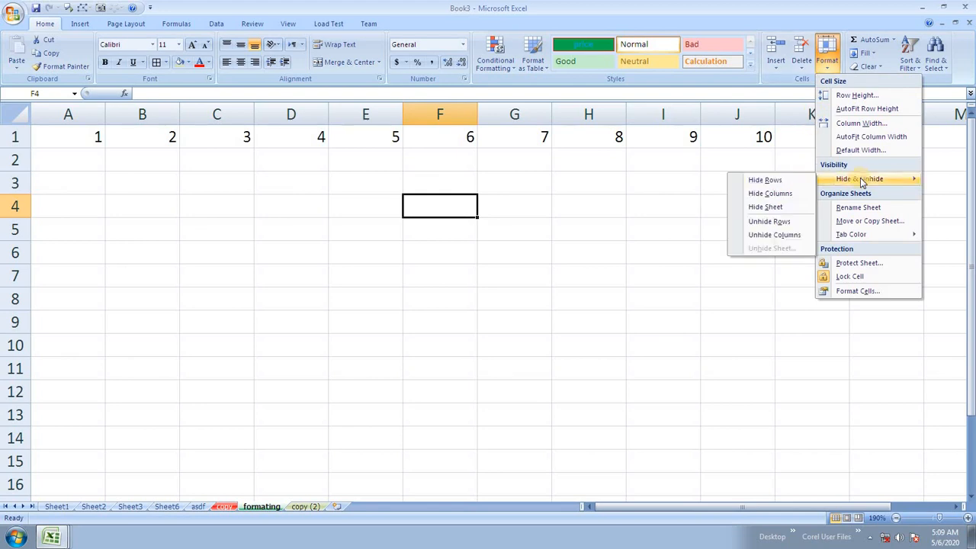
{"action": "left_click", "coordinate": [377, 221]}
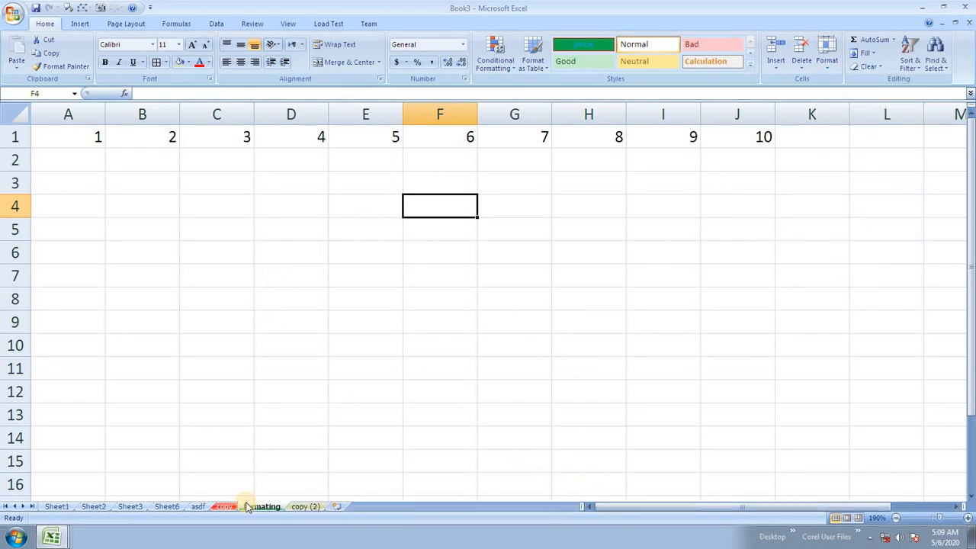
{"action": "left_click", "coordinate": [301, 506]}
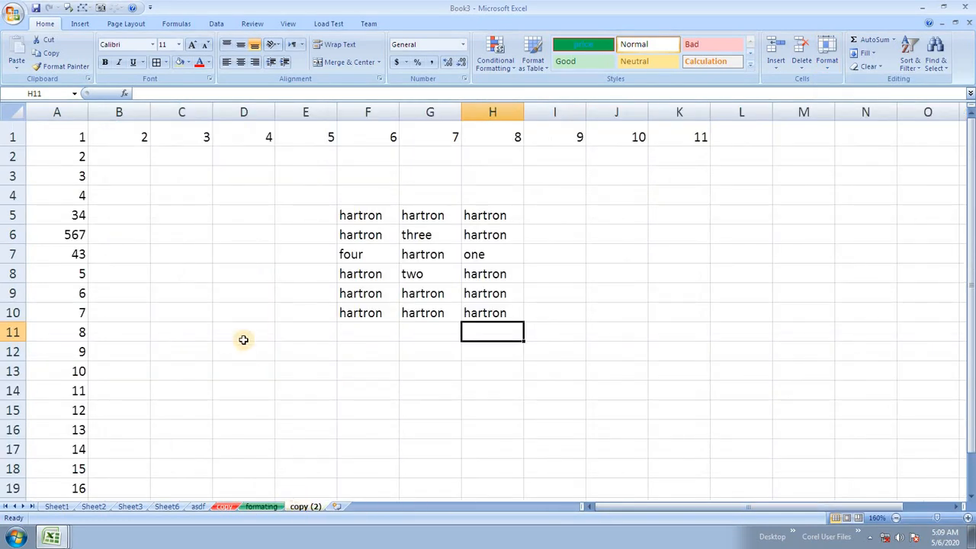
{"action": "left_click_drag", "start_coordinate": [253, 113], "coordinate": [358, 112]}
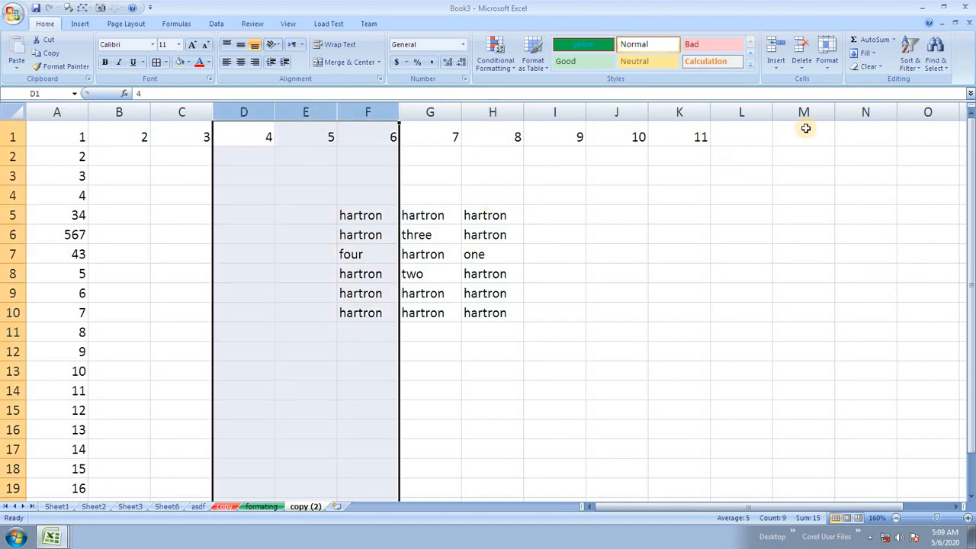
{"action": "left_click", "coordinate": [827, 59]}
{"action": "mouse_move", "coordinate": [857, 178]}
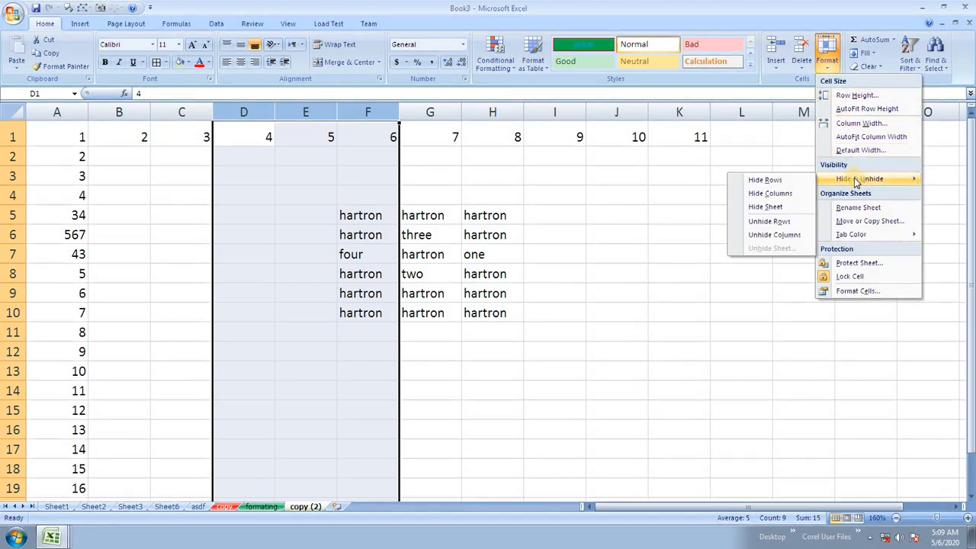
{"action": "left_click", "coordinate": [771, 193]}
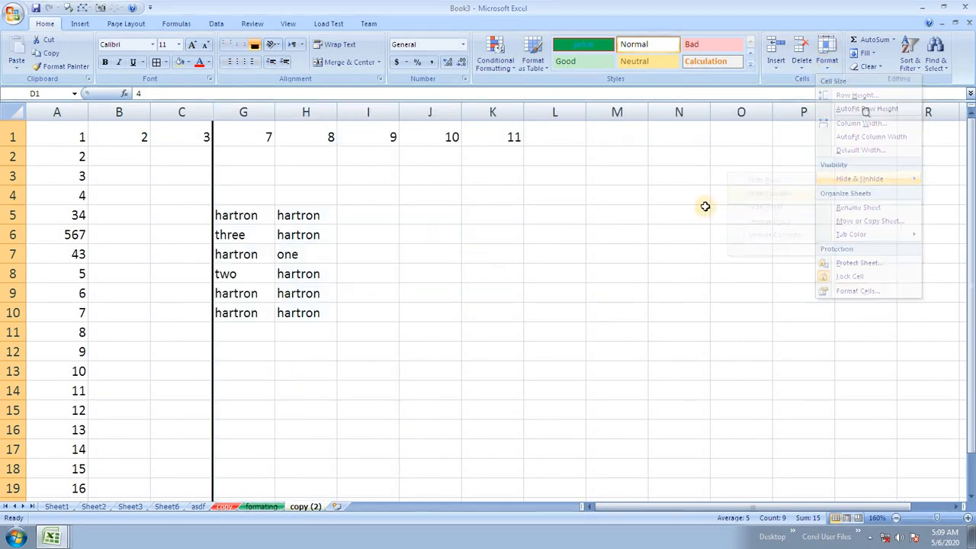
Step: Unhide columns D–F from a C1:L7 selection, then select rows 6 to 10
{"action": "left_click", "coordinate": [393, 269]}
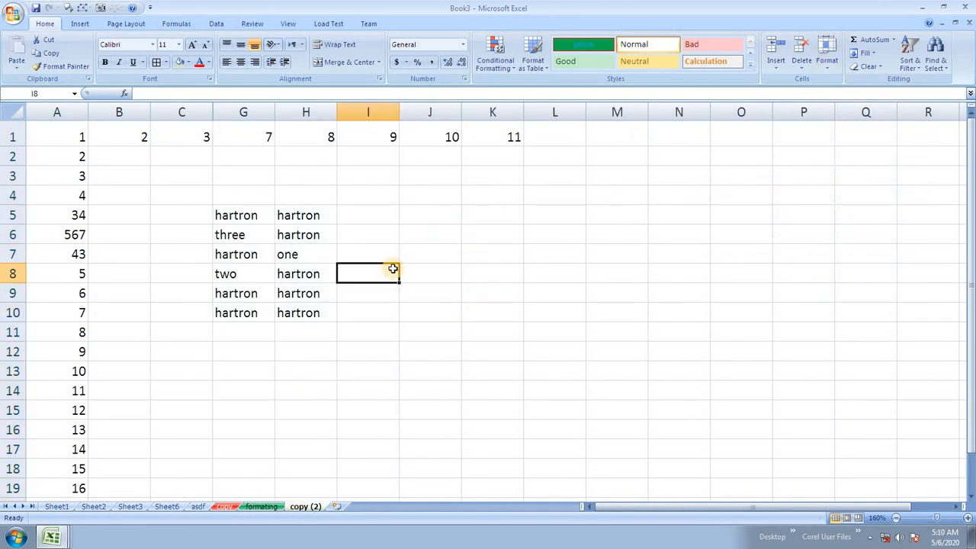
{"action": "left_click", "coordinate": [372, 227]}
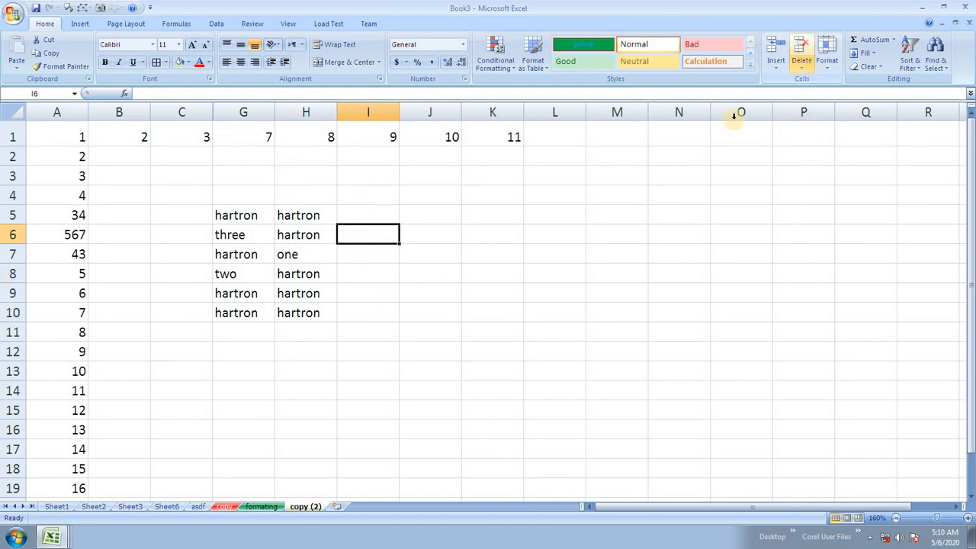
{"action": "left_click_drag", "start_coordinate": [566, 250], "coordinate": [175, 103]}
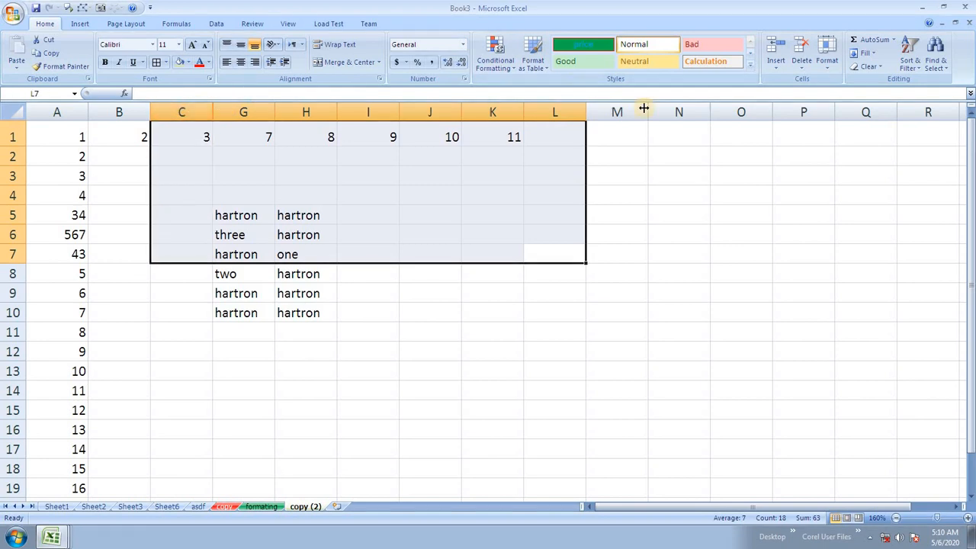
{"action": "left_click", "coordinate": [826, 58]}
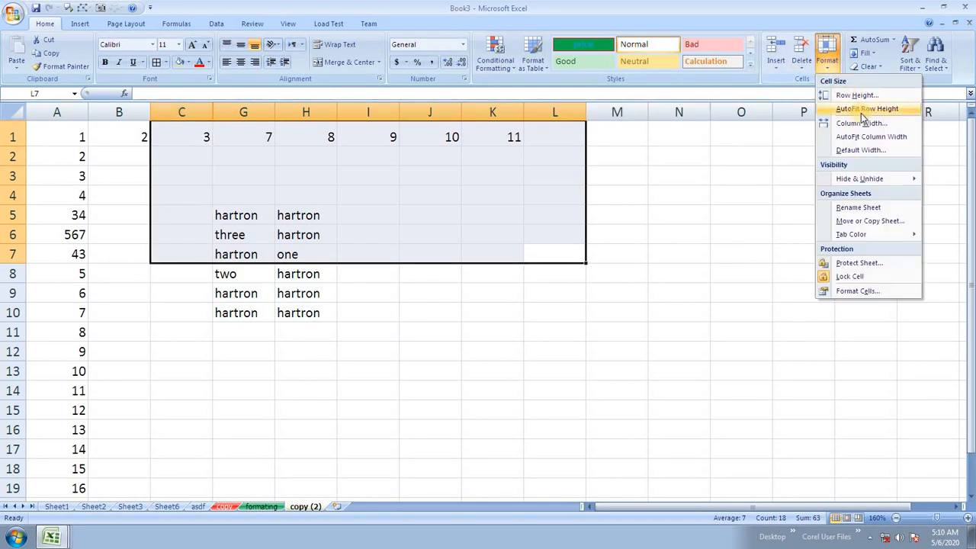
{"action": "mouse_move", "coordinate": [880, 179]}
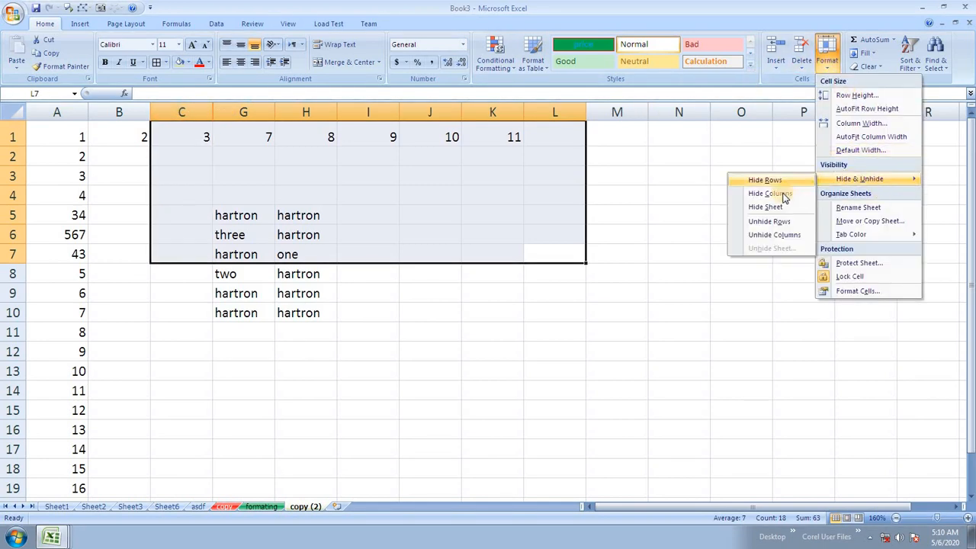
{"action": "left_click", "coordinate": [775, 235]}
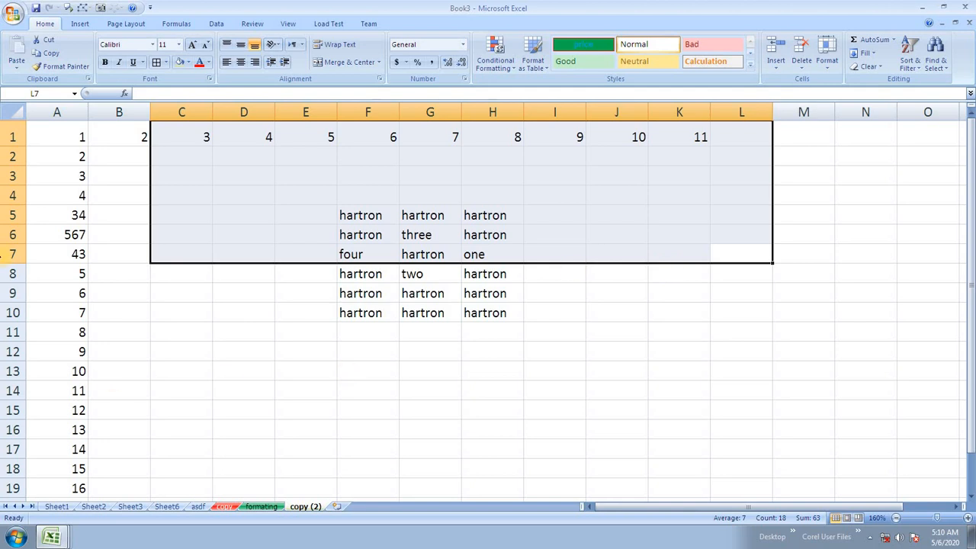
{"action": "left_click_drag", "start_coordinate": [13, 235], "coordinate": [15, 311]}
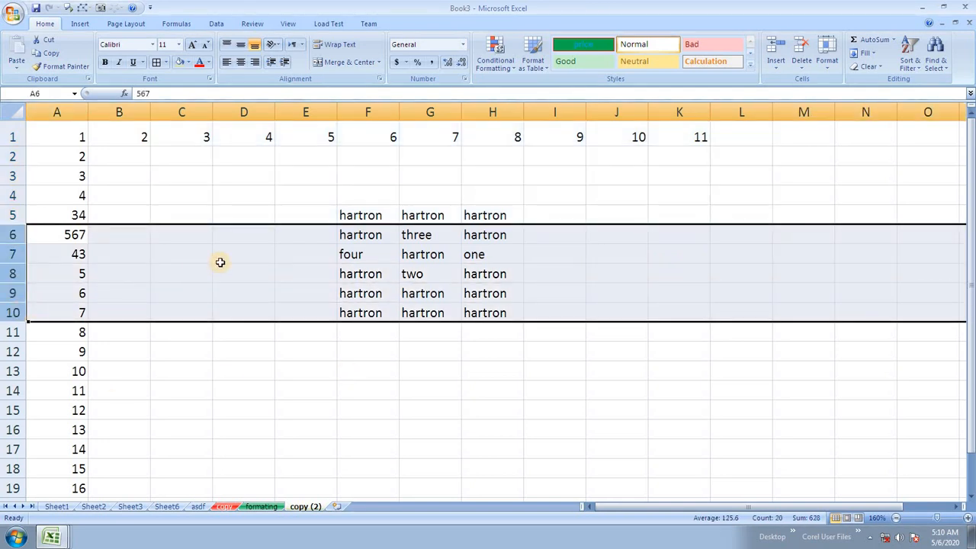
Step: Hide rows 6 through 10 on the copy (2) sheet
{"action": "left_click", "coordinate": [833, 68]}
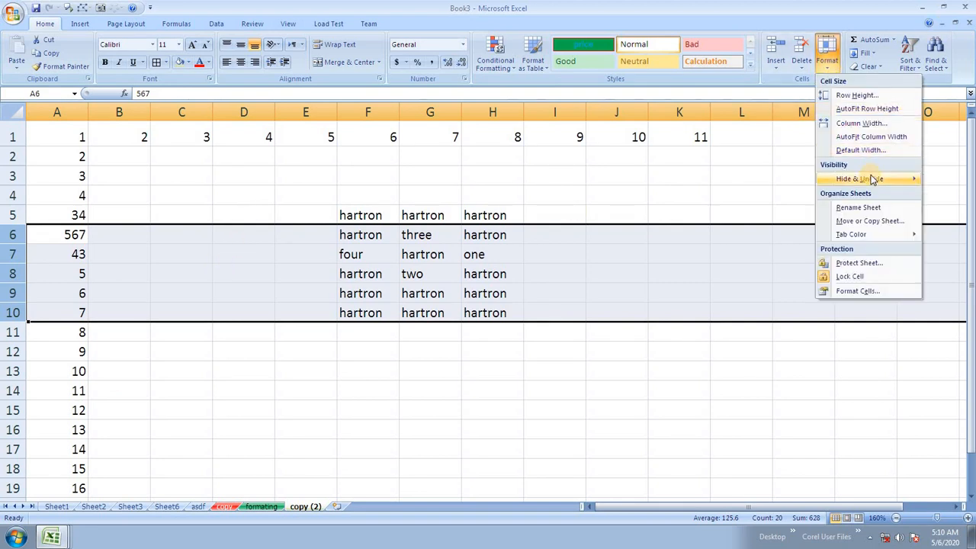
{"action": "mouse_move", "coordinate": [873, 179]}
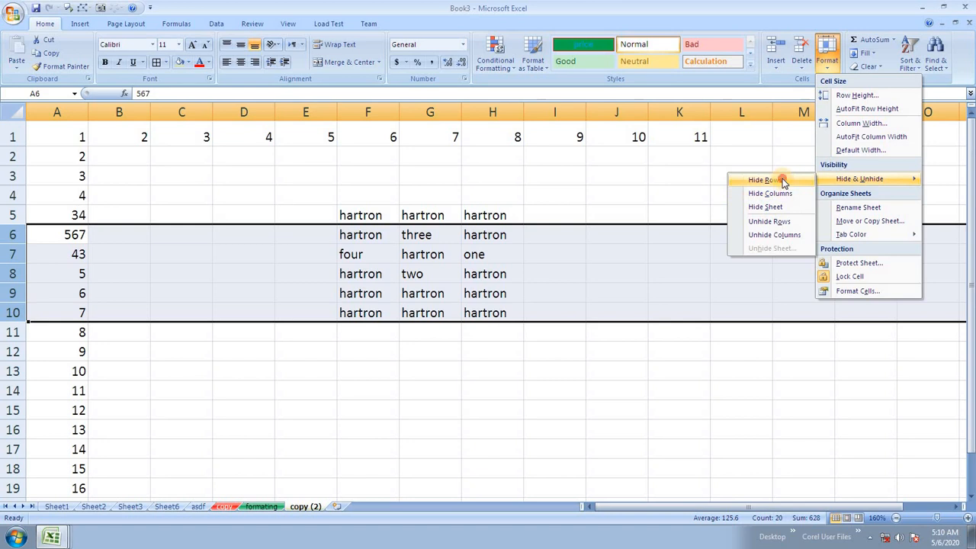
{"action": "left_click", "coordinate": [782, 180]}
{"action": "left_click", "coordinate": [314, 348]}
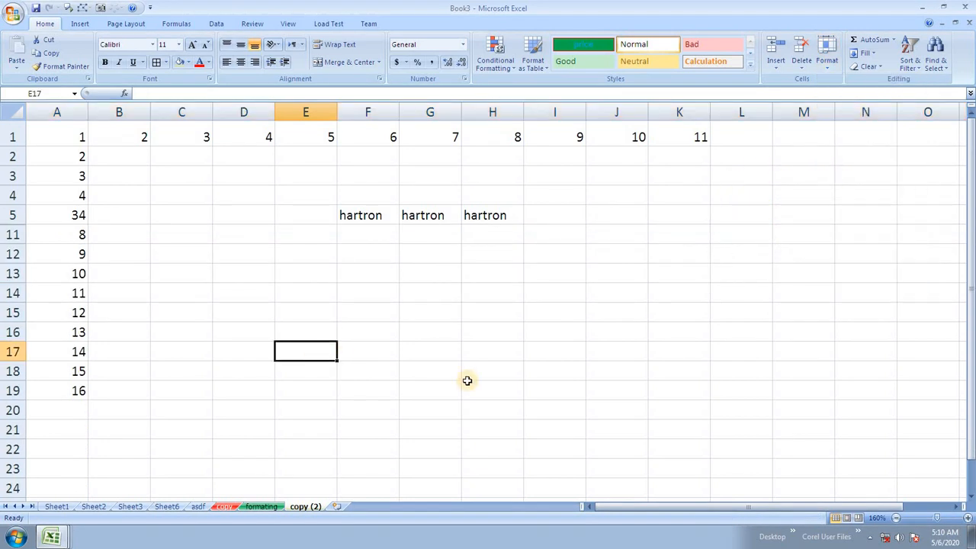
Step: With A21 selected, auto-fit the row height and attempt an unhide that has no effect
{"action": "left_click", "coordinate": [48, 430]}
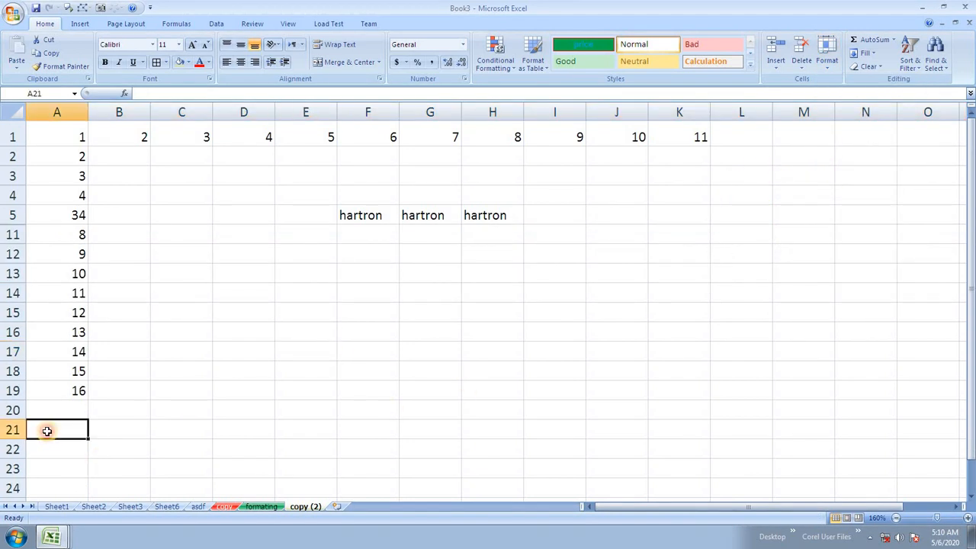
{"action": "left_click", "coordinate": [828, 68]}
{"action": "left_click", "coordinate": [846, 109]}
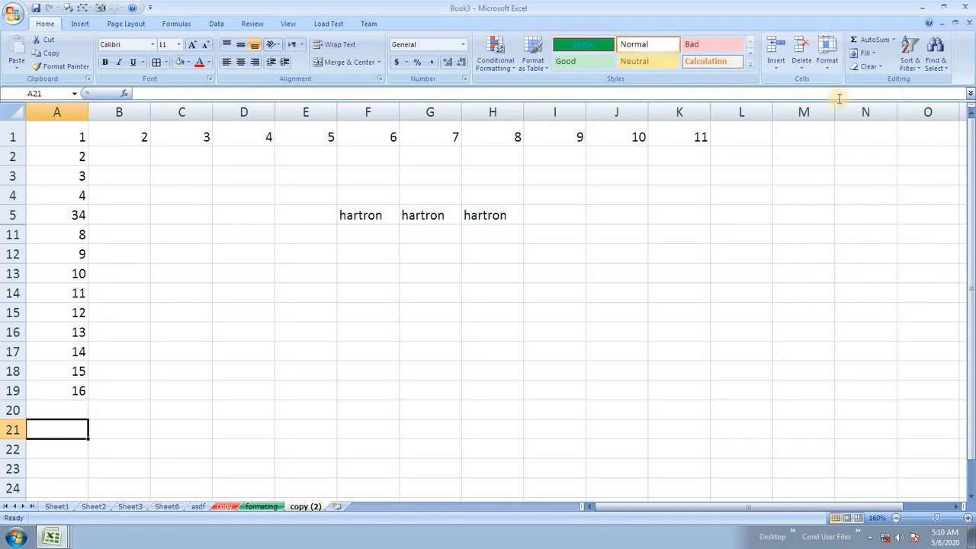
{"action": "left_click", "coordinate": [827, 63]}
{"action": "mouse_move", "coordinate": [858, 178]}
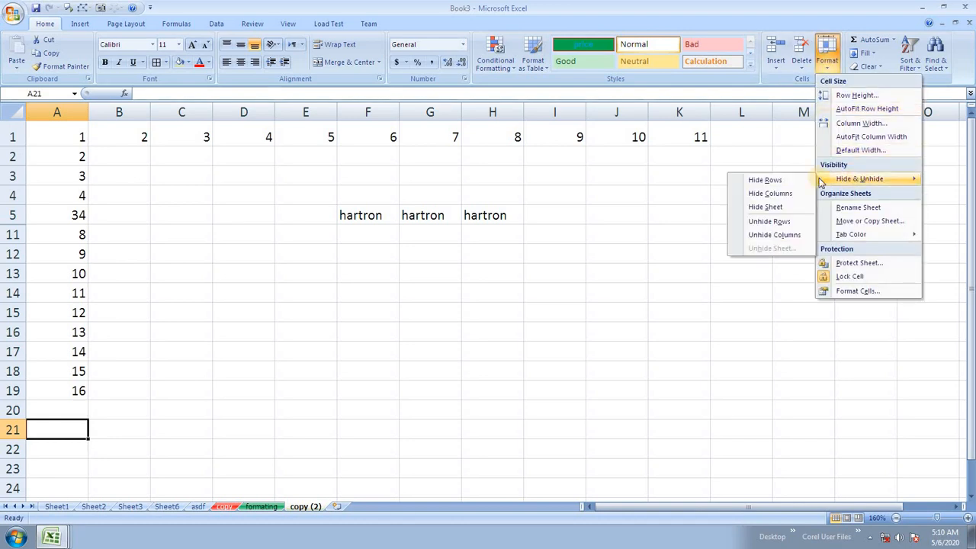
{"action": "left_click", "coordinate": [777, 221]}
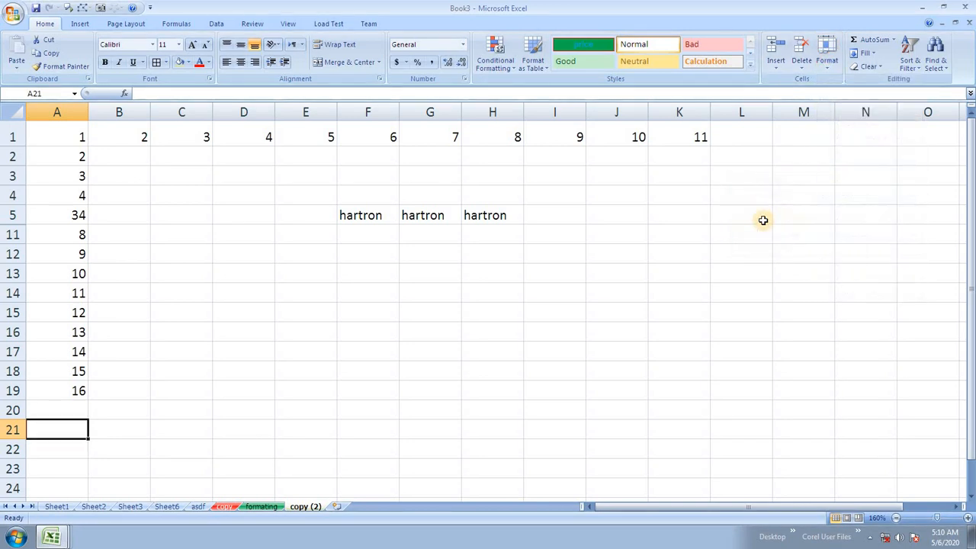
Step: Select A5:A11 and unhide rows 6 to 10, bringing 567, 43 and the hartron rows back
{"action": "left_click_drag", "start_coordinate": [40, 203], "coordinate": [51, 257]}
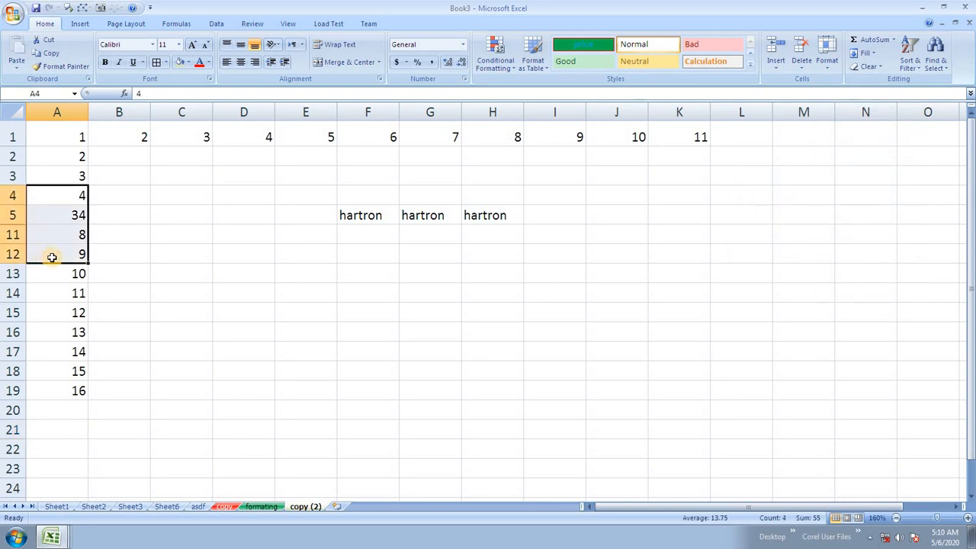
{"action": "left_click", "coordinate": [44, 216]}
{"action": "left_click_drag", "start_coordinate": [44, 213], "coordinate": [39, 234]}
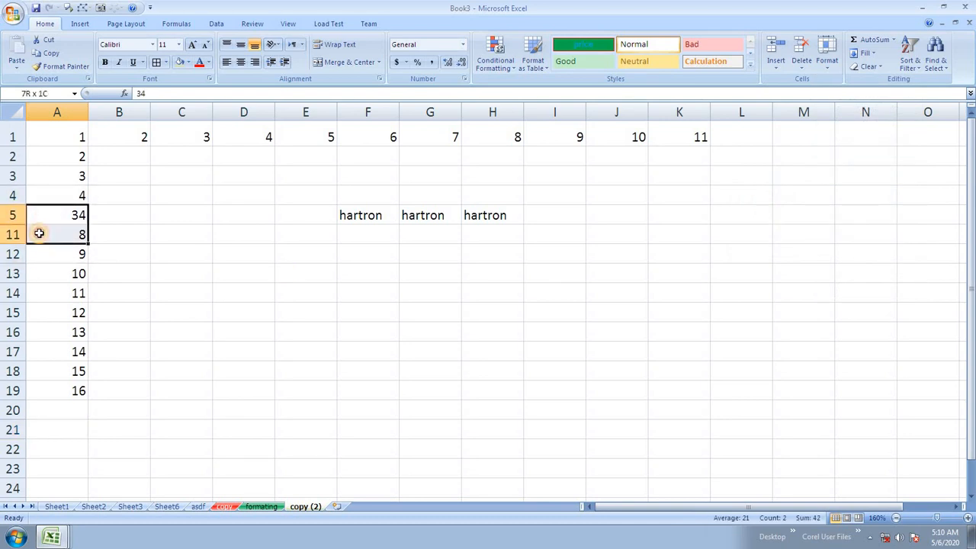
{"action": "left_click", "coordinate": [827, 55]}
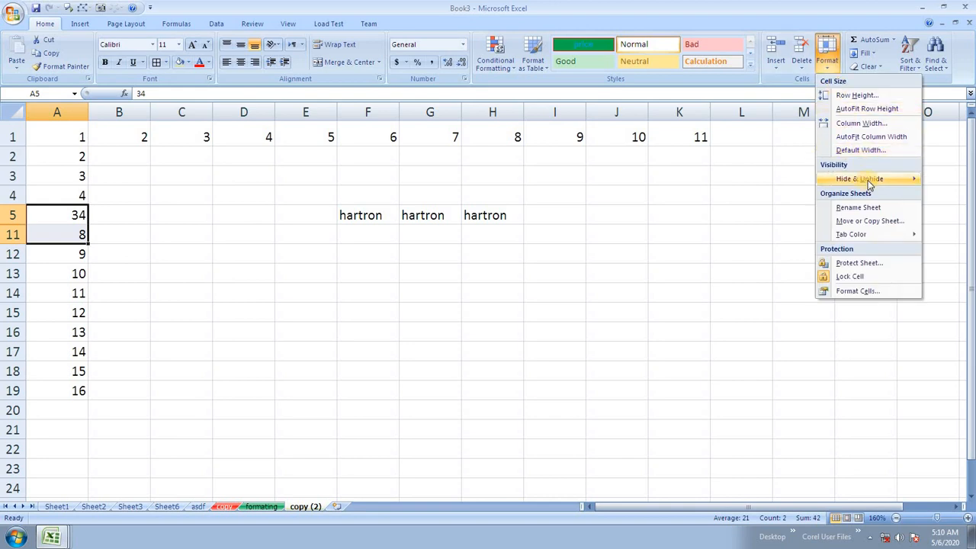
{"action": "mouse_move", "coordinate": [865, 178]}
{"action": "left_click", "coordinate": [768, 221]}
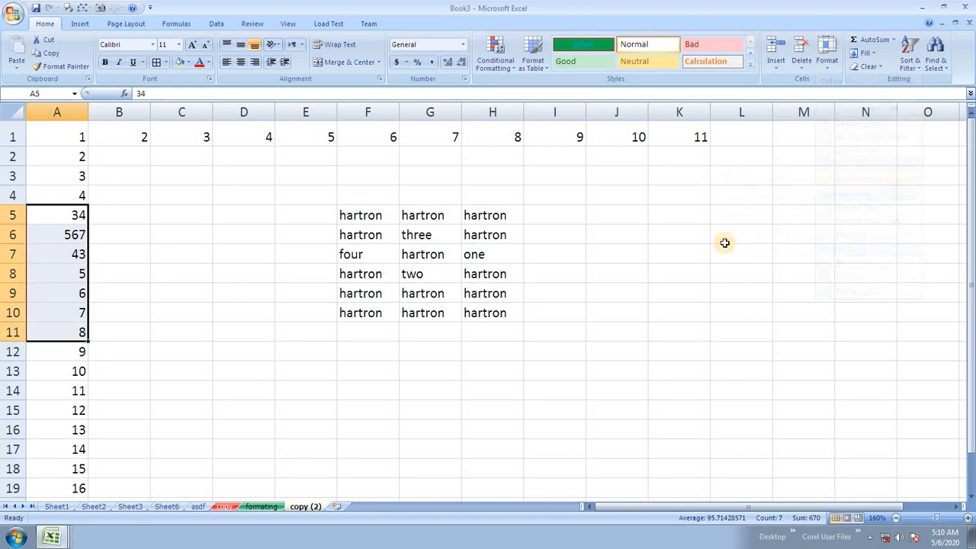
{"action": "left_click", "coordinate": [471, 250]}
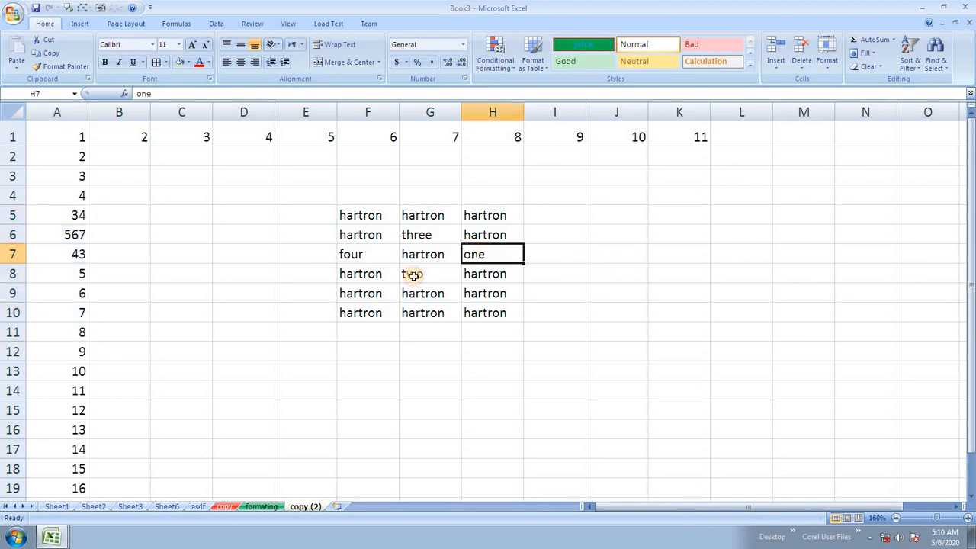
Step: Hide the copy sheet
{"action": "left_click", "coordinate": [231, 509]}
{"action": "left_click", "coordinate": [425, 254]}
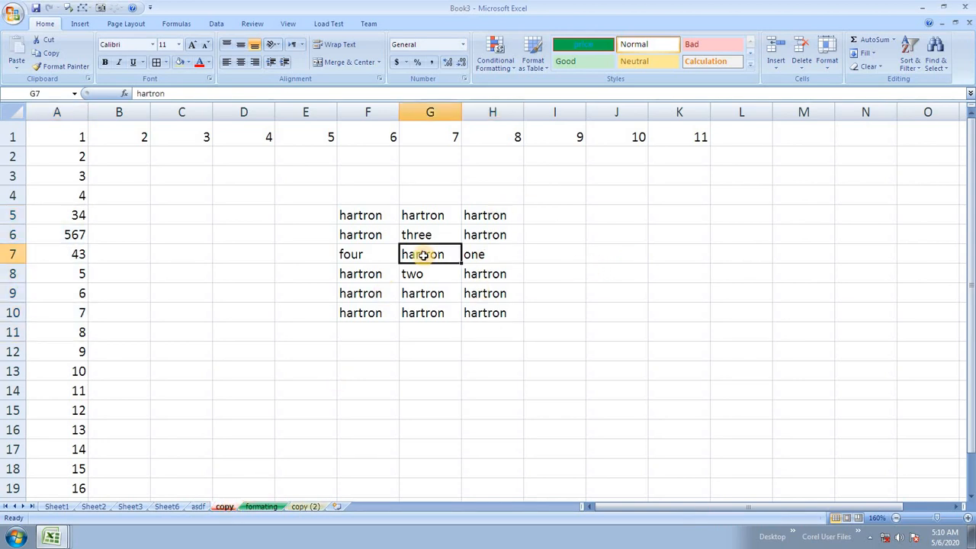
{"action": "left_click", "coordinate": [828, 68]}
{"action": "mouse_move", "coordinate": [862, 180]}
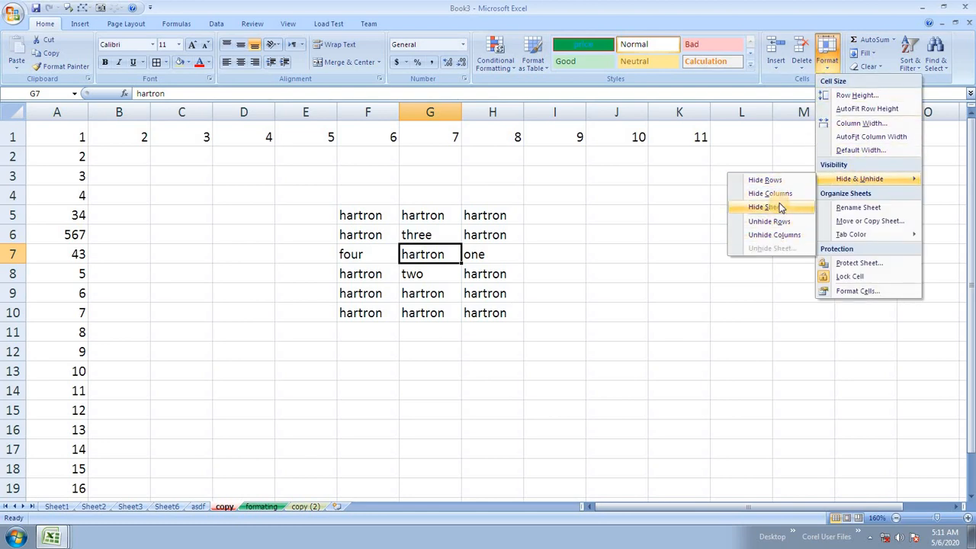
{"action": "left_click", "coordinate": [776, 207]}
Step: Hide the formating sheet as well
{"action": "left_click", "coordinate": [339, 402]}
{"action": "left_click", "coordinate": [247, 305]}
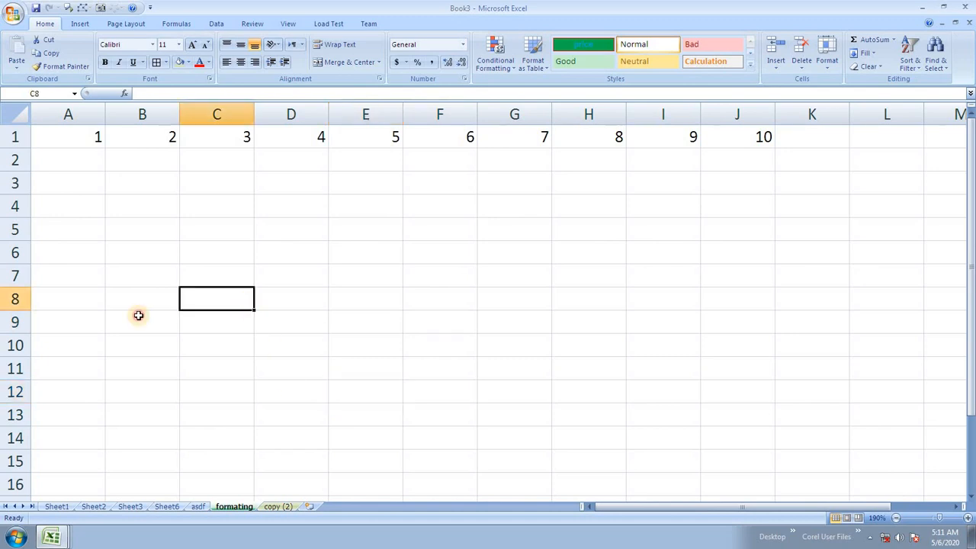
{"action": "left_click", "coordinate": [126, 319]}
{"action": "left_click", "coordinate": [244, 422]}
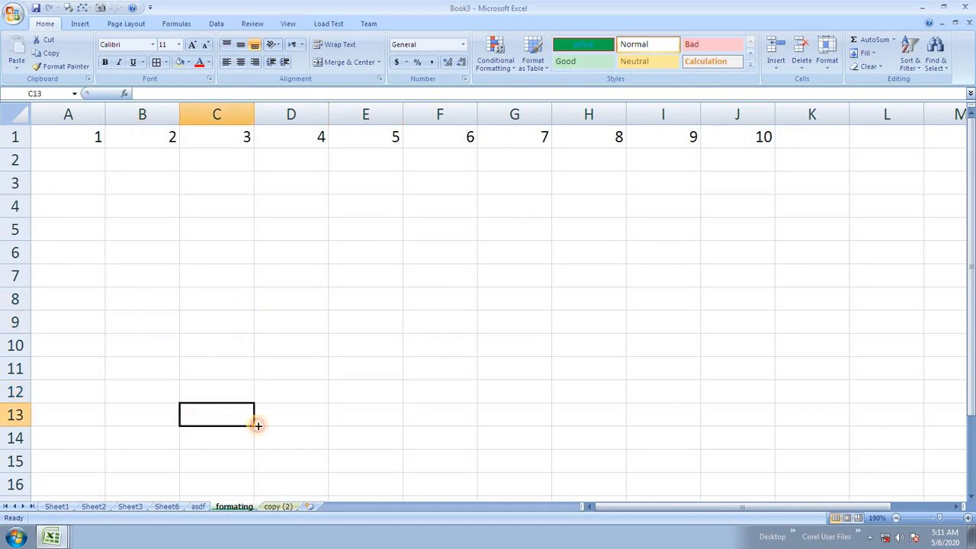
{"action": "left_click", "coordinate": [826, 57]}
{"action": "mouse_move", "coordinate": [855, 180]}
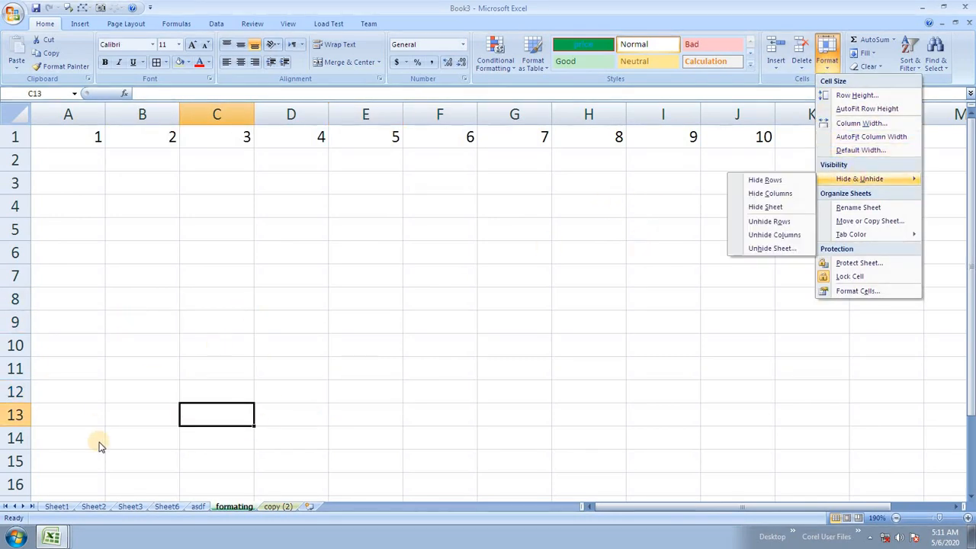
{"action": "left_click", "coordinate": [57, 512]}
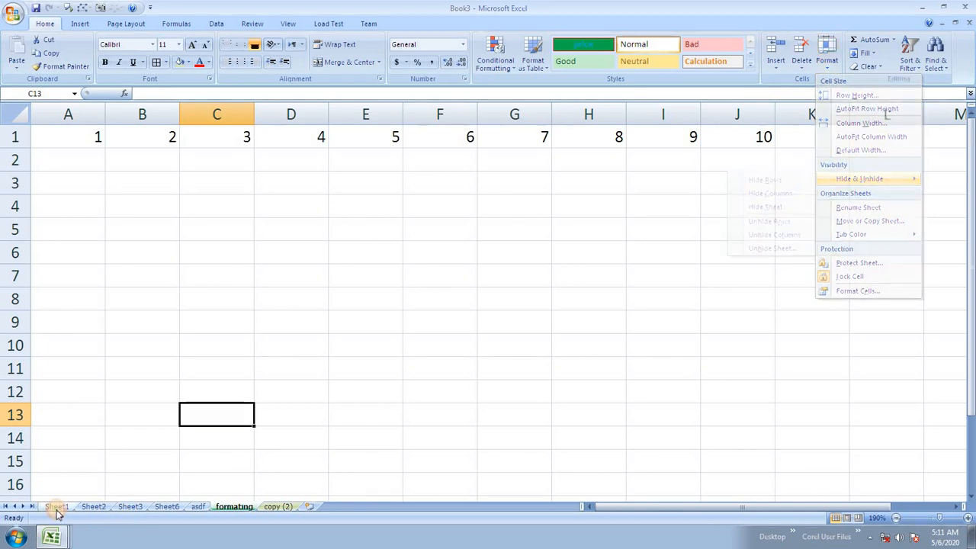
{"action": "left_click", "coordinate": [827, 59]}
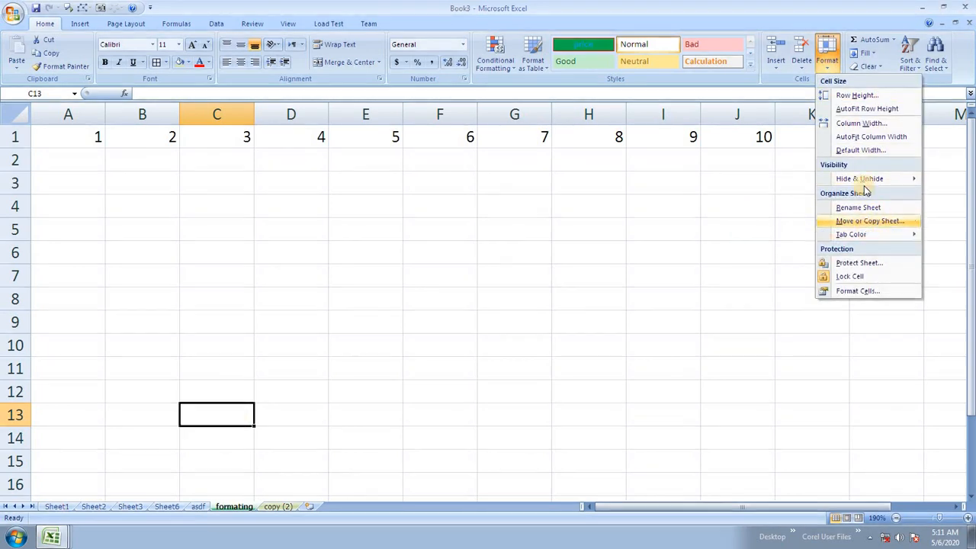
{"action": "mouse_move", "coordinate": [864, 178]}
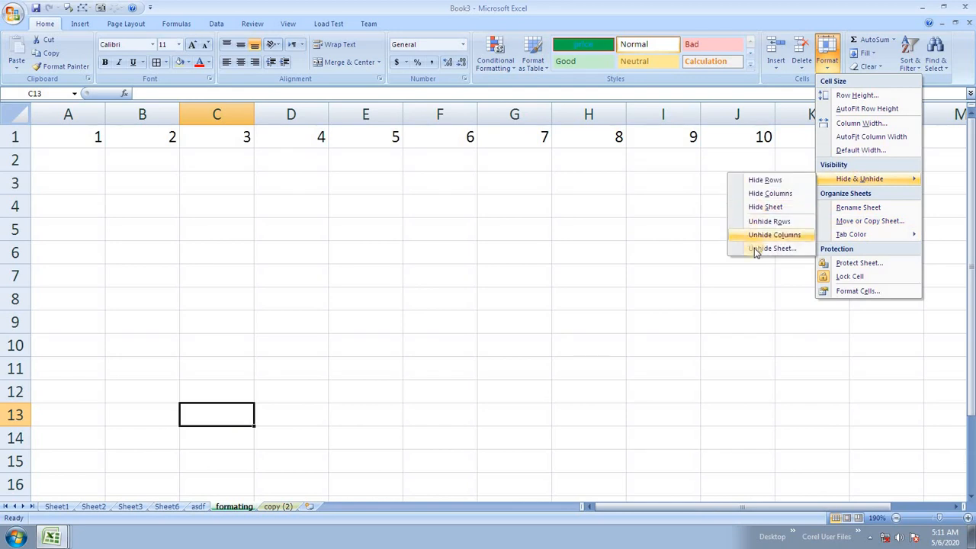
{"action": "left_click", "coordinate": [778, 207]}
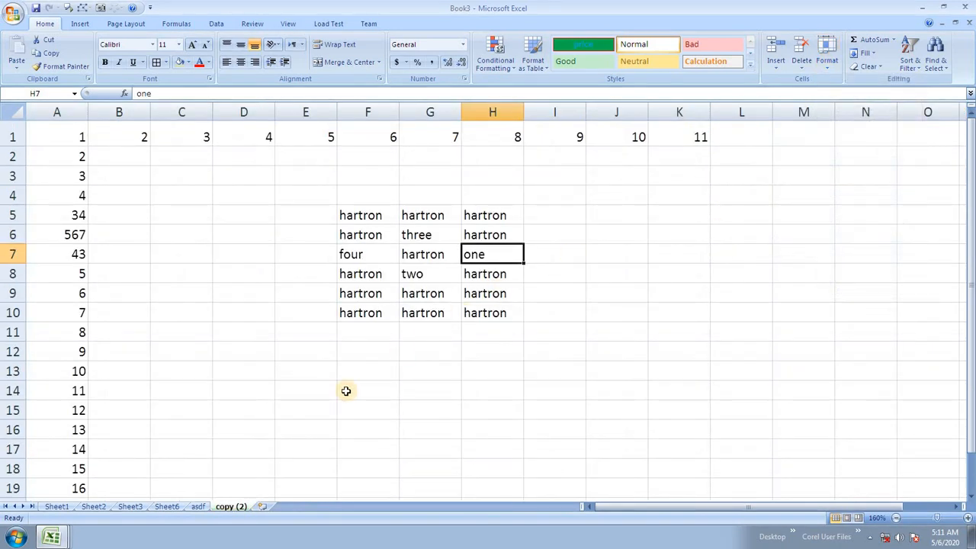
Step: Look through the asdf, copy (2) and Sheet6 tabs, then unhide the formating sheet
{"action": "left_click", "coordinate": [198, 506]}
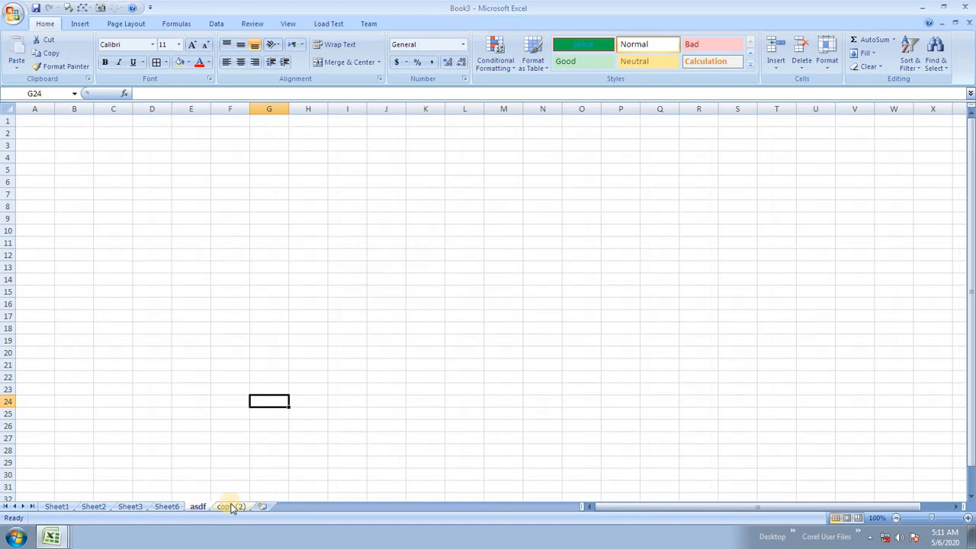
{"action": "left_click", "coordinate": [233, 507]}
{"action": "left_click", "coordinate": [195, 506]}
{"action": "left_click", "coordinate": [168, 507]}
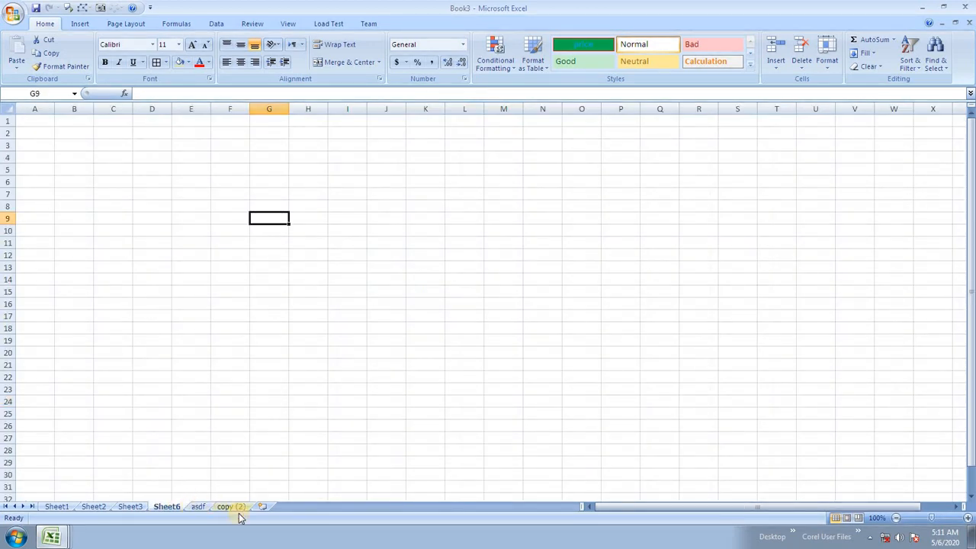
{"action": "left_click", "coordinate": [826, 61]}
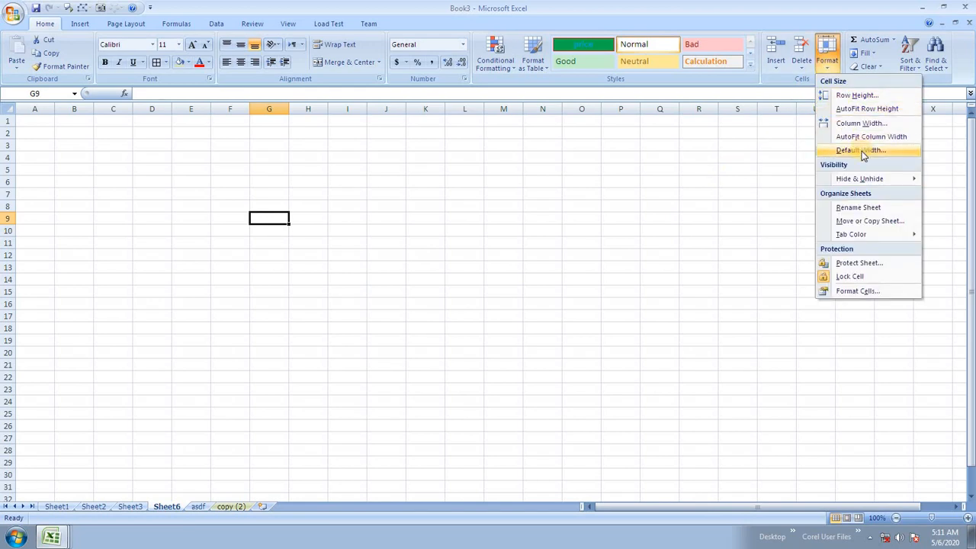
{"action": "mouse_move", "coordinate": [861, 178]}
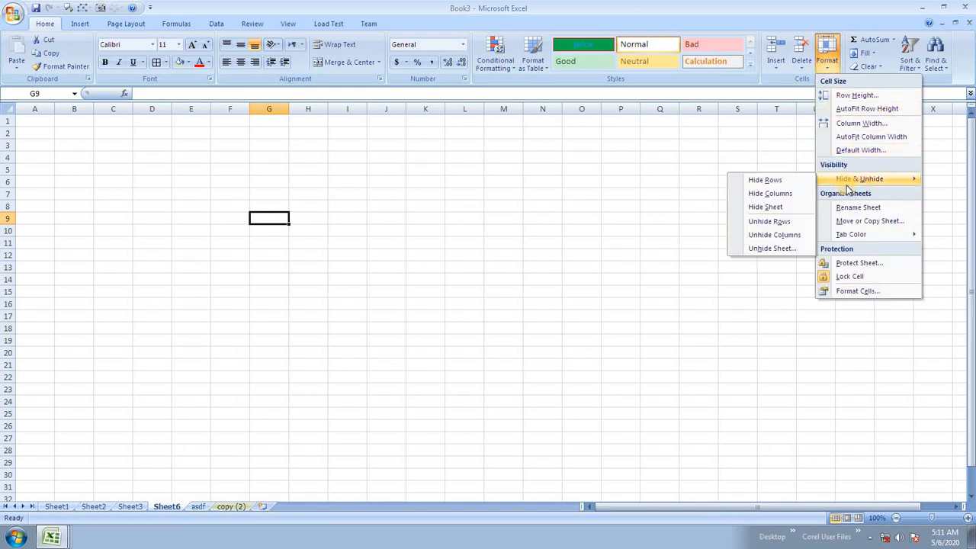
{"action": "left_click", "coordinate": [786, 253]}
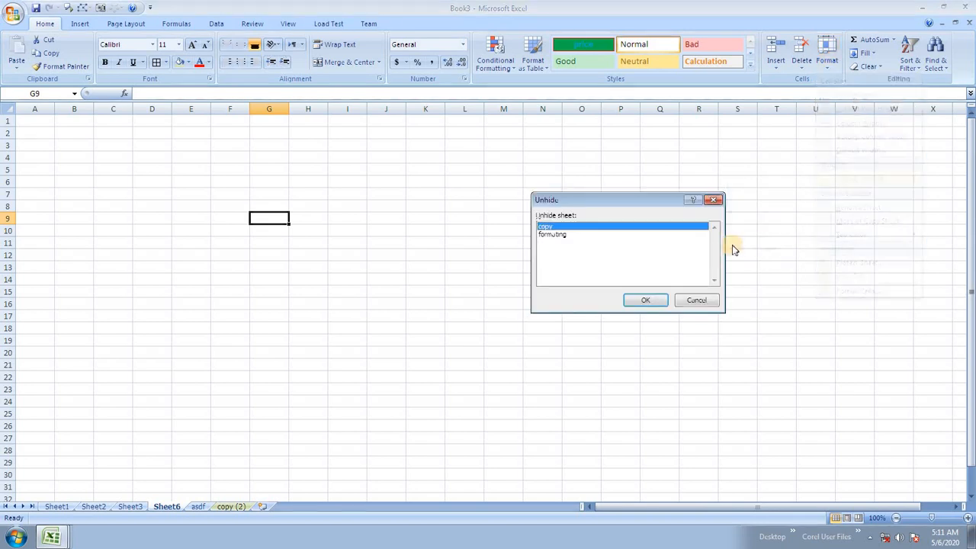
{"action": "left_click", "coordinate": [555, 235]}
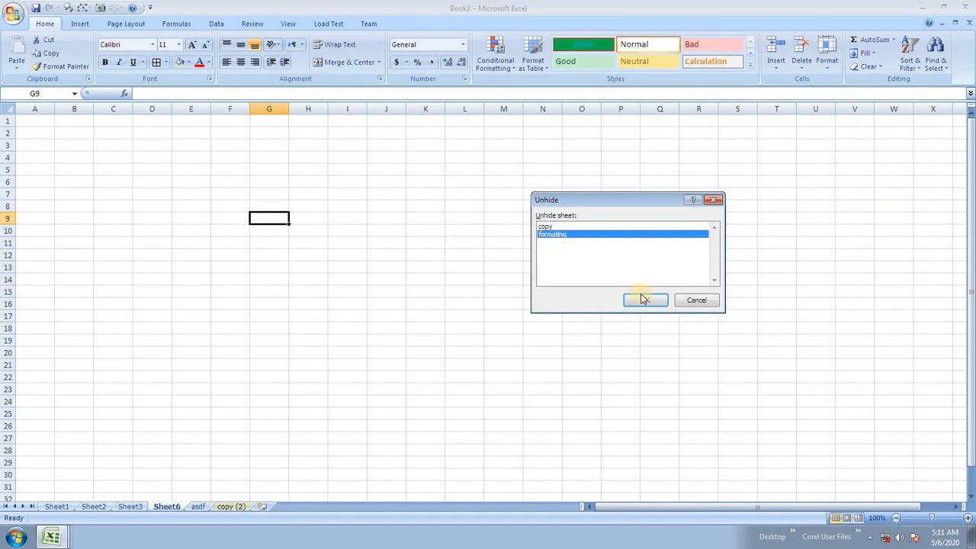
{"action": "left_click", "coordinate": [646, 300]}
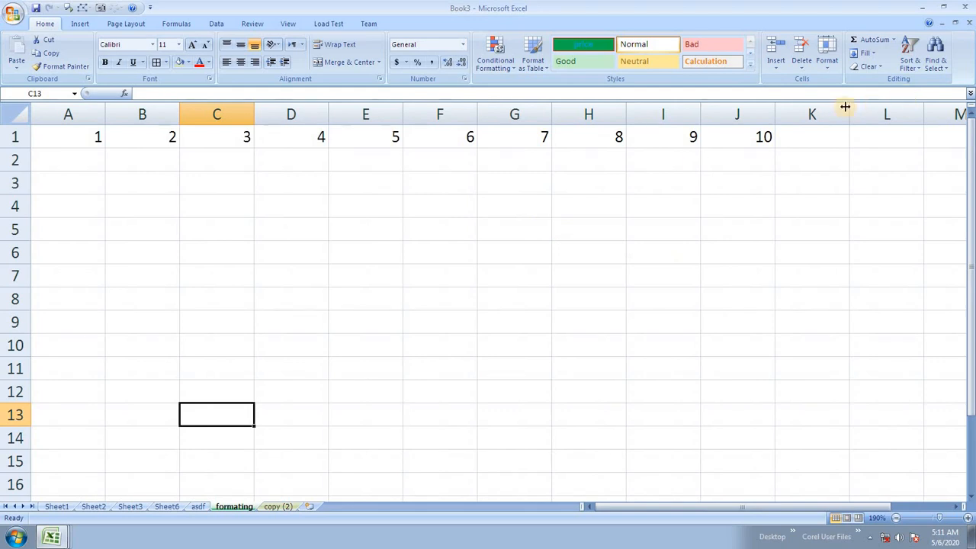
Step: Unhide the copy sheet so it shows again
{"action": "left_click", "coordinate": [827, 59]}
{"action": "mouse_move", "coordinate": [846, 180]}
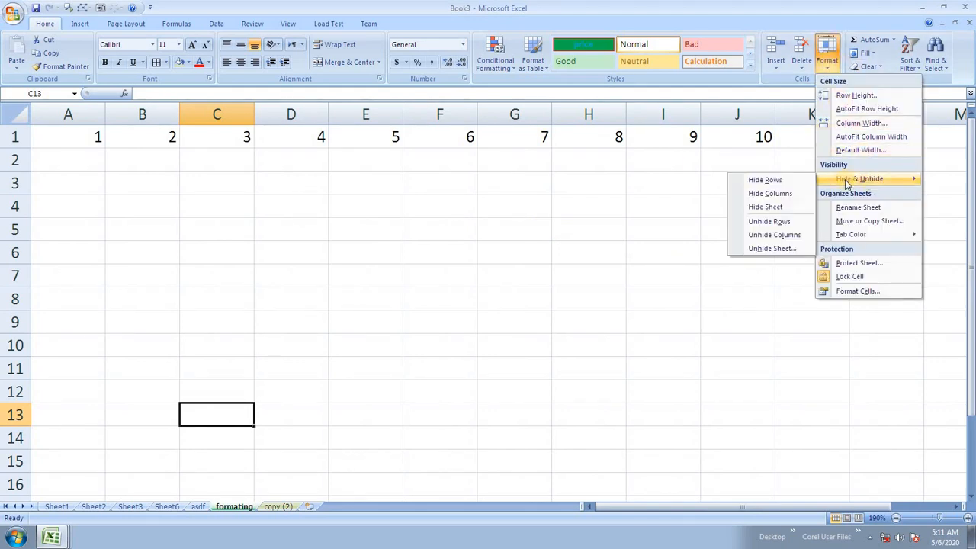
{"action": "left_click", "coordinate": [779, 249]}
{"action": "left_click", "coordinate": [646, 299]}
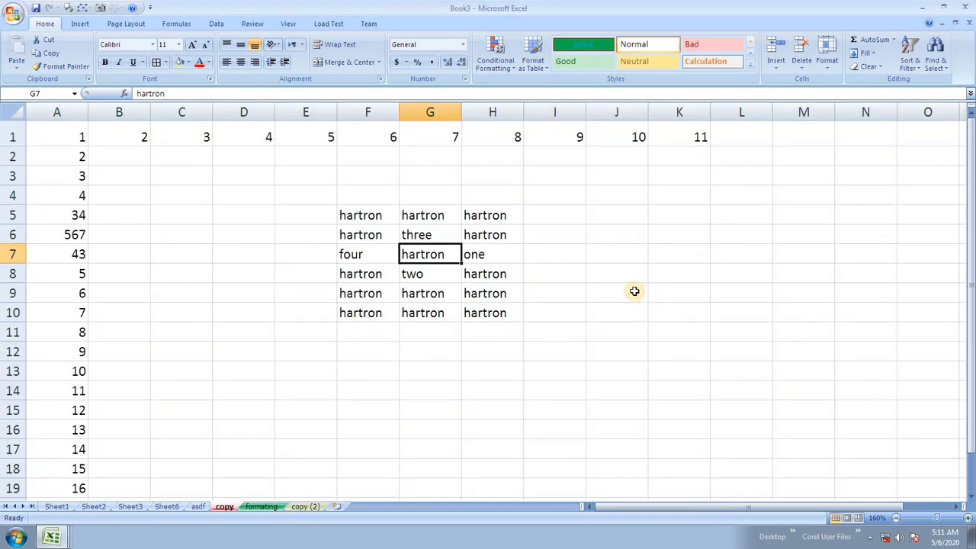
{"action": "left_click", "coordinate": [568, 259]}
{"action": "left_click", "coordinate": [678, 235]}
Step: Open and dismiss the Format options, then select range F5:I15 and cell J4
{"action": "left_click", "coordinate": [803, 157]}
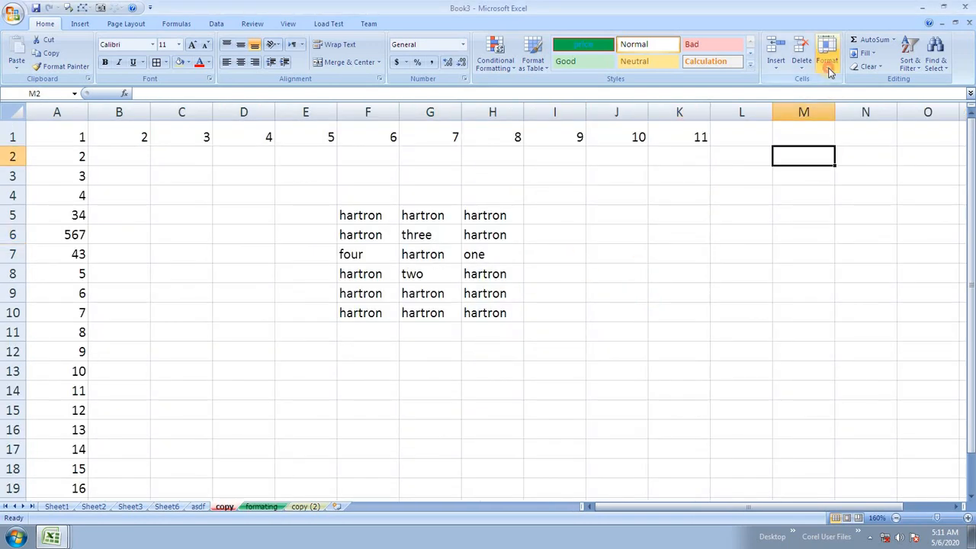
{"action": "left_click", "coordinate": [826, 61]}
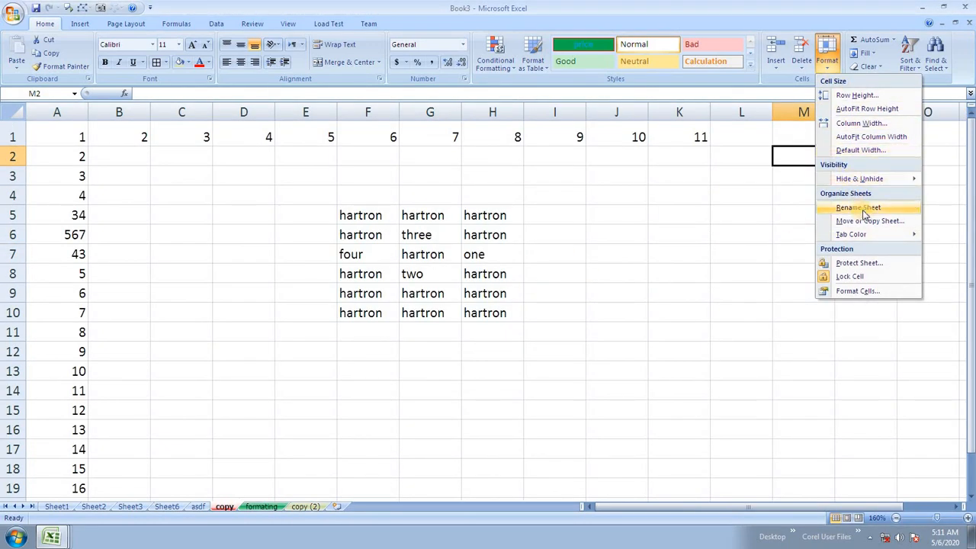
{"action": "mouse_move", "coordinate": [854, 234]}
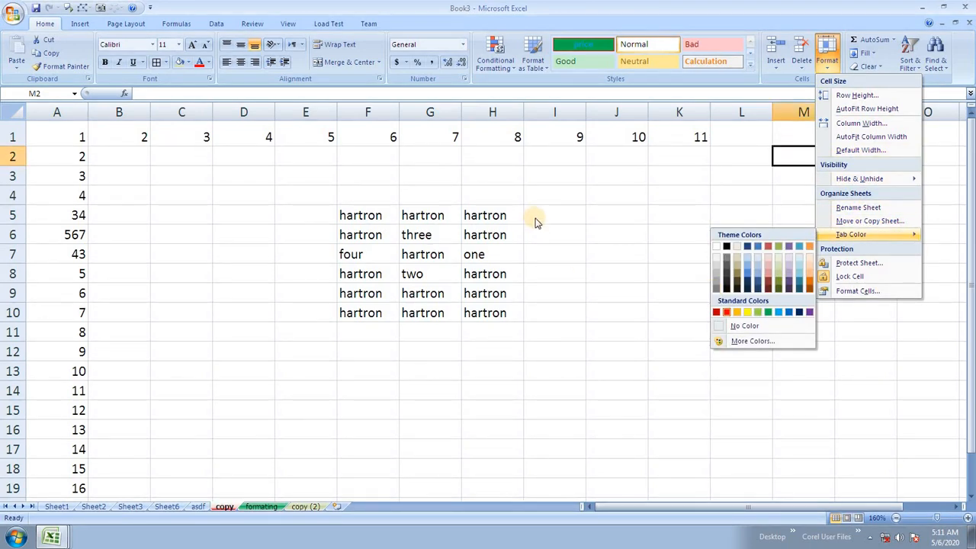
{"action": "left_click", "coordinate": [823, 157]}
{"action": "left_click", "coordinate": [825, 64]}
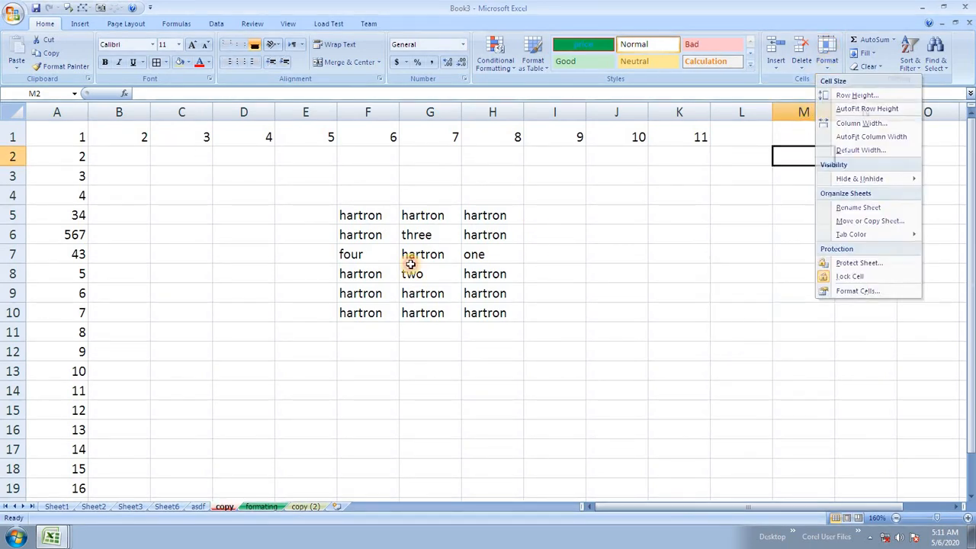
{"action": "left_click", "coordinate": [371, 235]}
{"action": "left_click_drag", "start_coordinate": [350, 213], "coordinate": [575, 378]}
{"action": "left_click", "coordinate": [491, 290]}
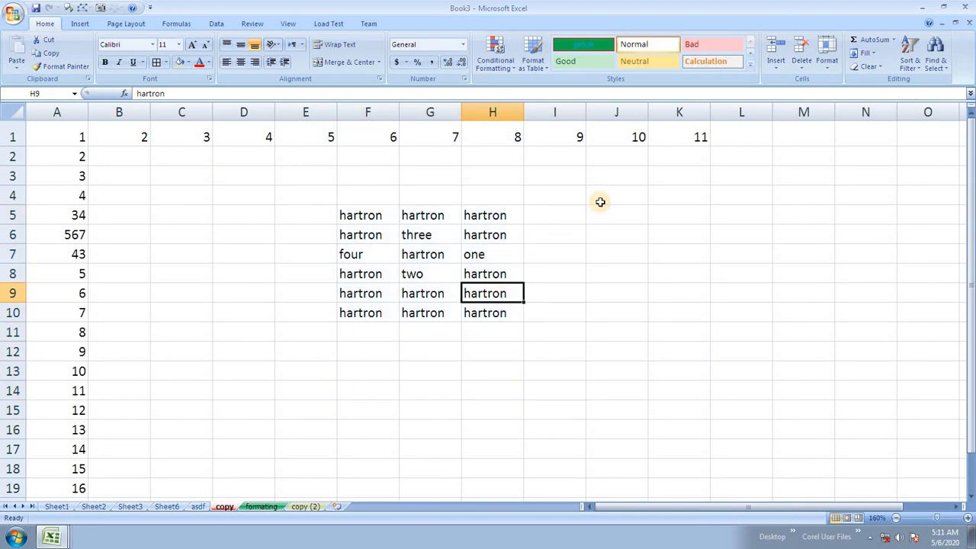
{"action": "left_click", "coordinate": [599, 199]}
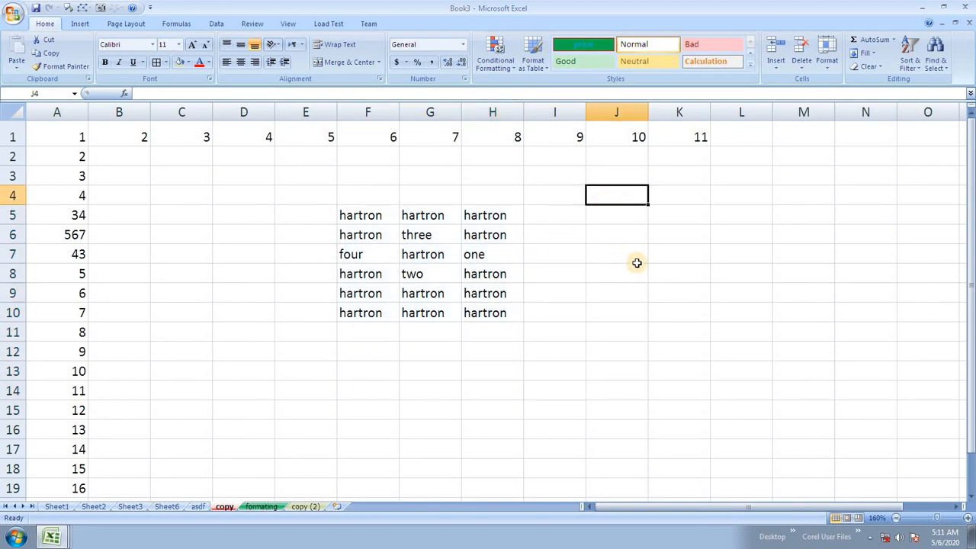
Step: Protect the copy sheet with a password, entering it twice
{"action": "left_click", "coordinate": [827, 61]}
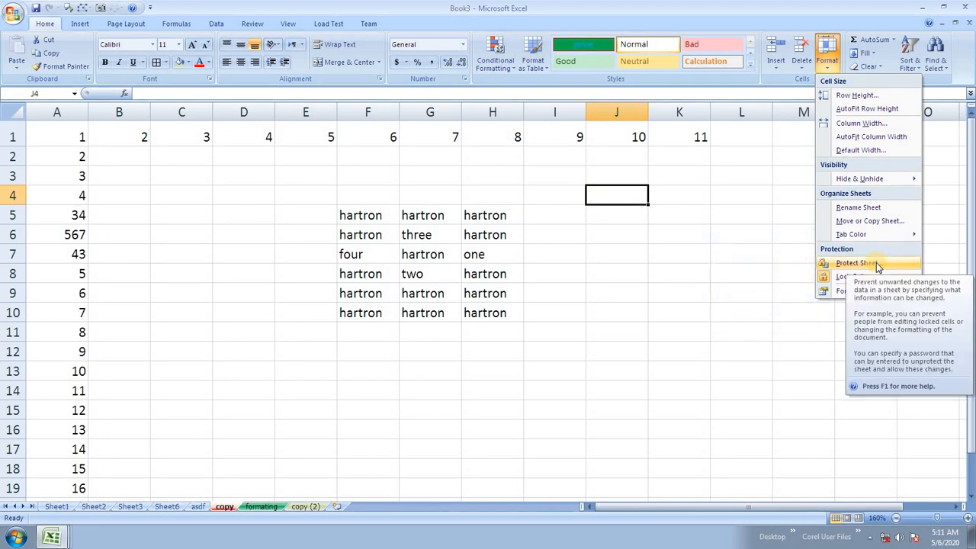
{"action": "left_click", "coordinate": [876, 262]}
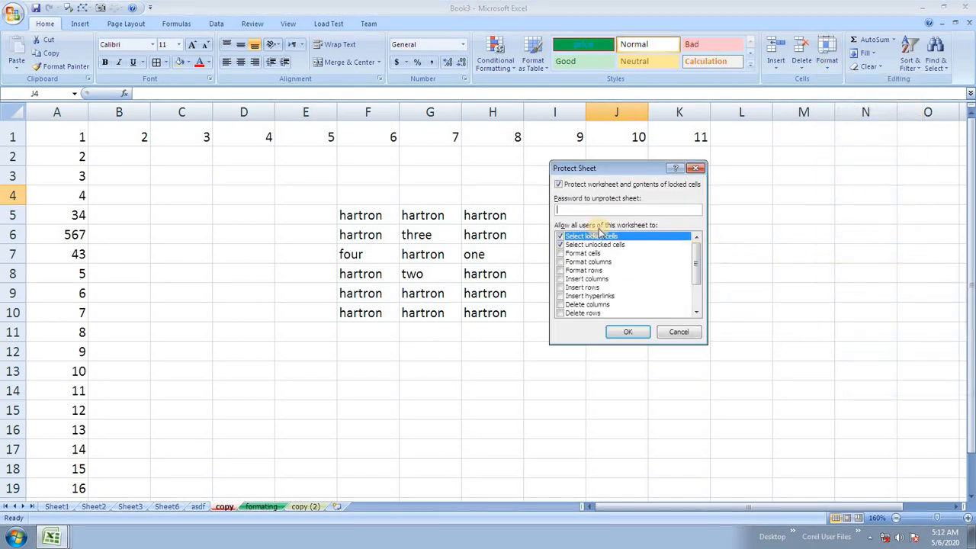
{"action": "type", "text": "•••"}
{"action": "left_click", "coordinate": [629, 333]}
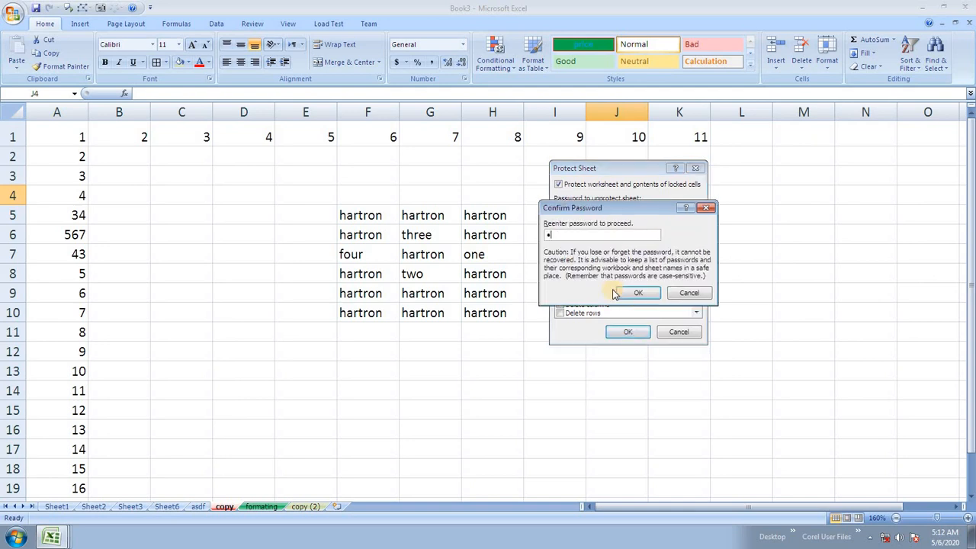
{"action": "left_click", "coordinate": [636, 292]}
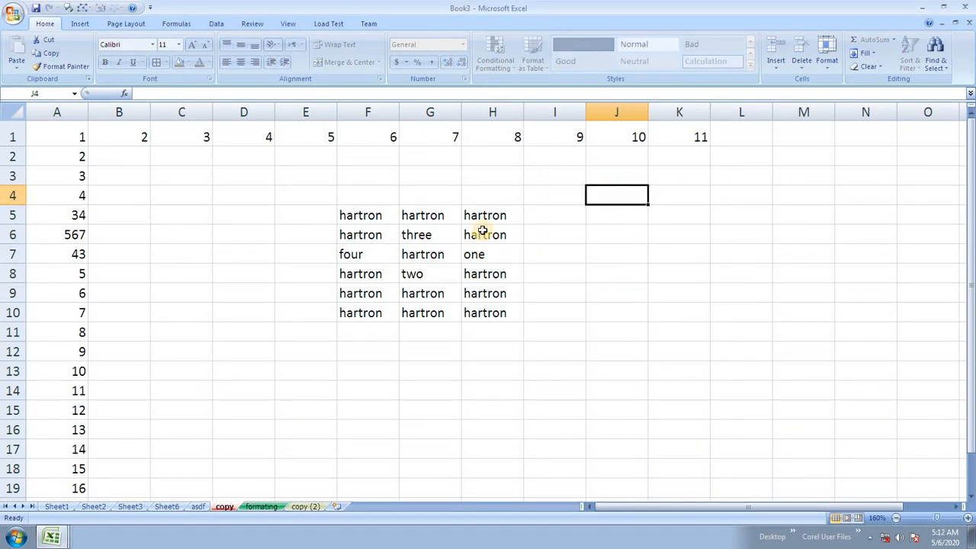
Step: Try editing H4, G7 and F5, dismissing each protected-cell warning
{"action": "left_click", "coordinate": [492, 200]}
{"action": "key", "text": "h"}
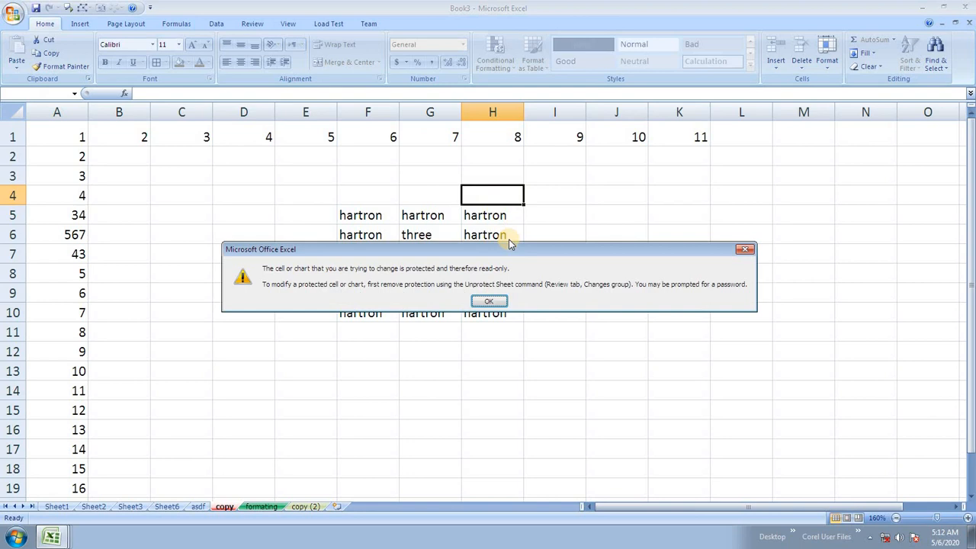
{"action": "left_click", "coordinate": [498, 302]}
{"action": "left_click", "coordinate": [418, 256]}
{"action": "double_click", "coordinate": [420, 256]}
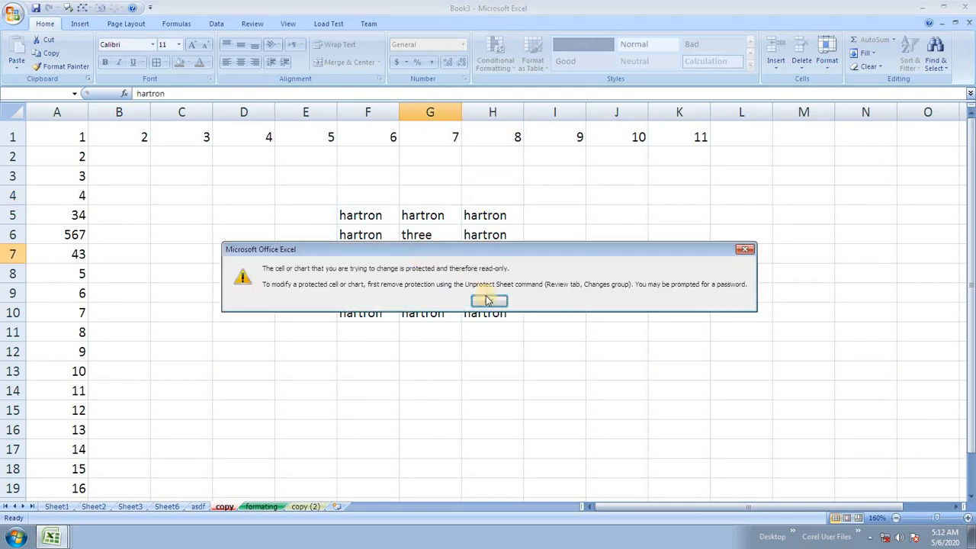
{"action": "left_click", "coordinate": [489, 302]}
{"action": "left_click", "coordinate": [375, 209]}
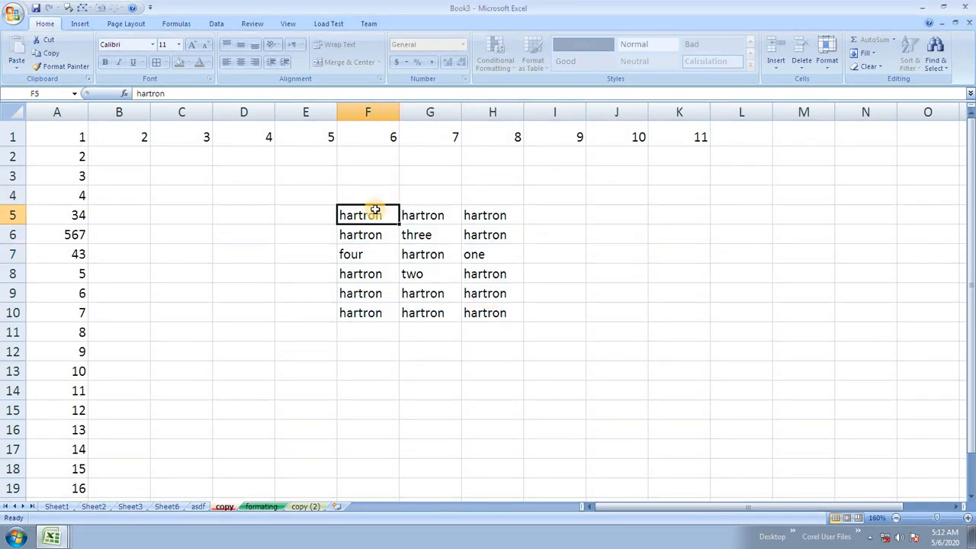
{"action": "double_click", "coordinate": [375, 210]}
{"action": "left_click", "coordinate": [485, 302]}
{"action": "left_click", "coordinate": [538, 262]}
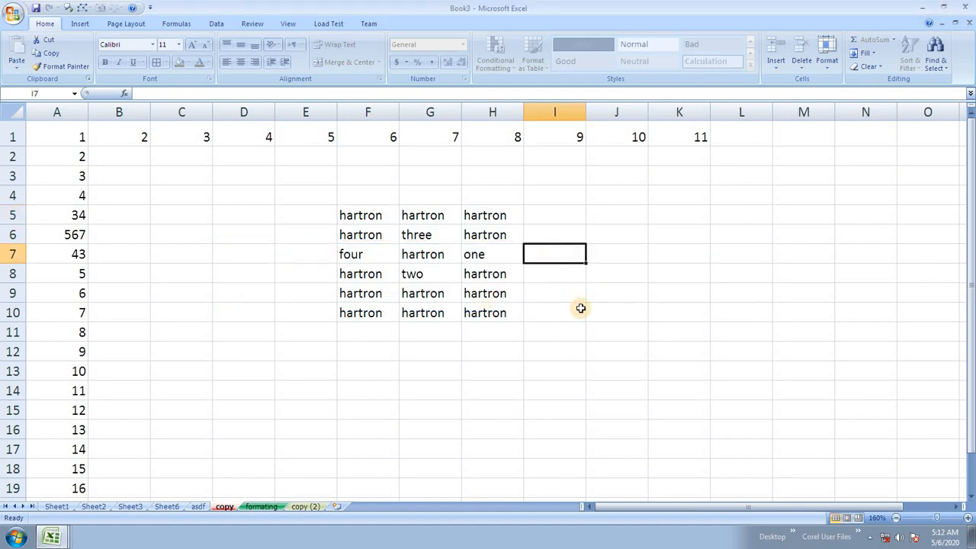
Step: After another blocked edit in I7, unprotect the copy sheet with its password
{"action": "key", "text": "h"}
{"action": "left_click", "coordinate": [489, 300]}
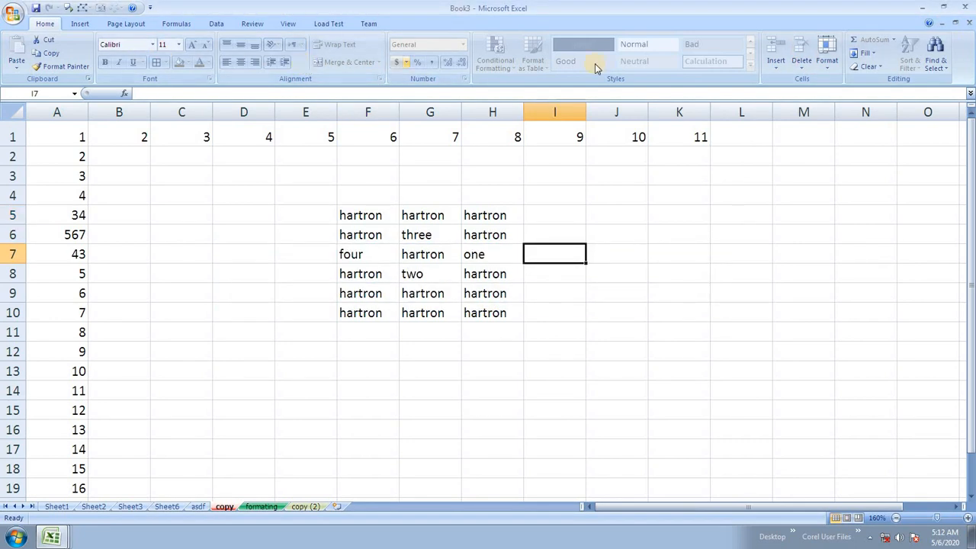
{"action": "left_click", "coordinate": [777, 68]}
{"action": "left_click", "coordinate": [575, 201]}
{"action": "left_click", "coordinate": [827, 67]}
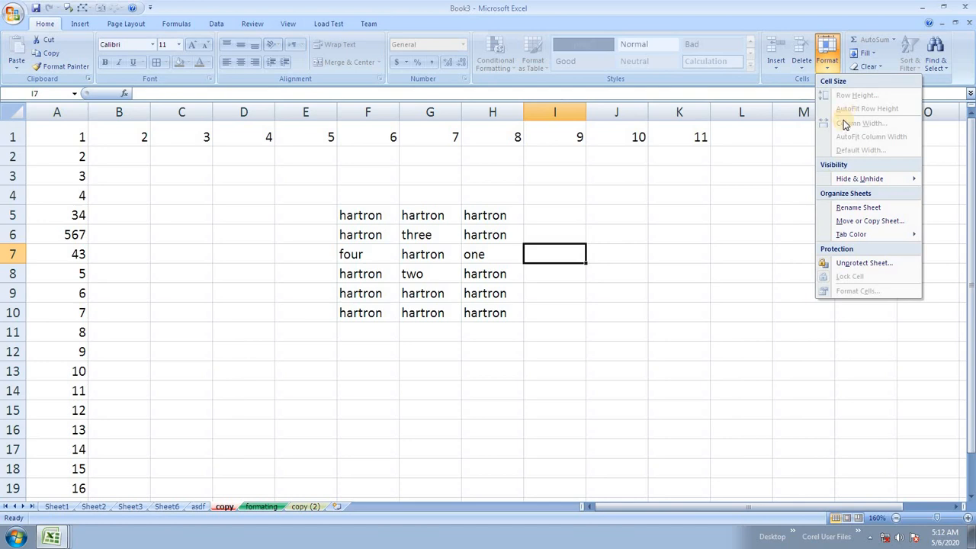
{"action": "left_click", "coordinate": [882, 262]}
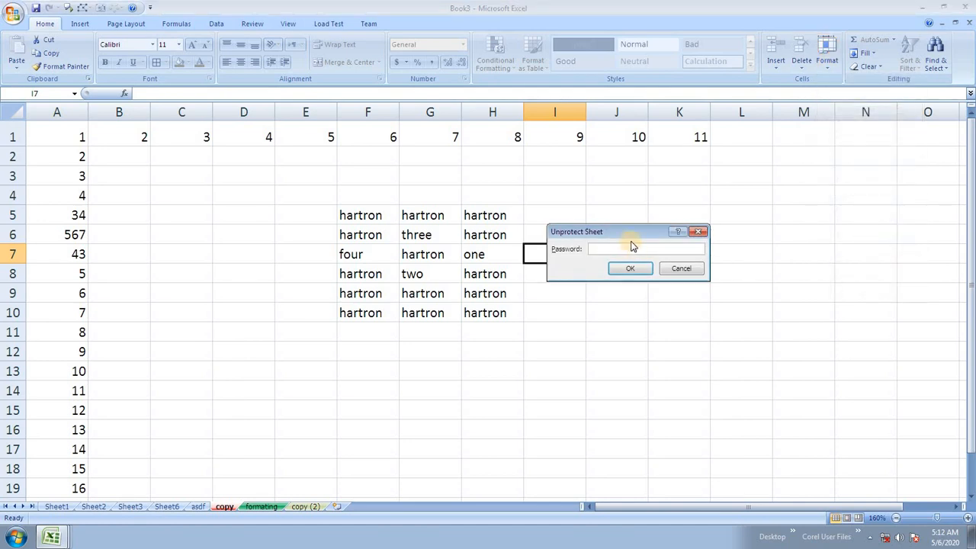
{"action": "left_click", "coordinate": [628, 270]}
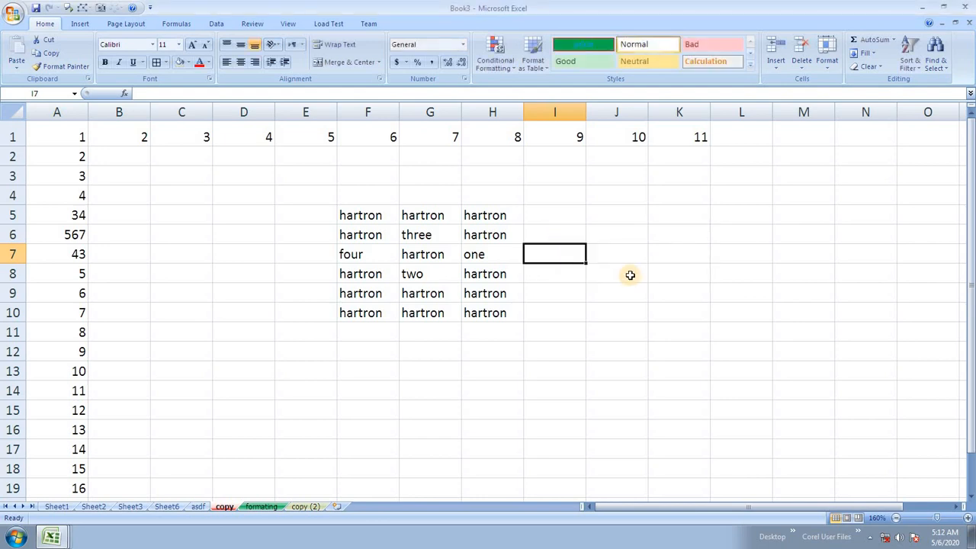
Step: Enter gfhf in J8, hjk in I8 and dfg in E5
{"action": "left_click", "coordinate": [634, 273]}
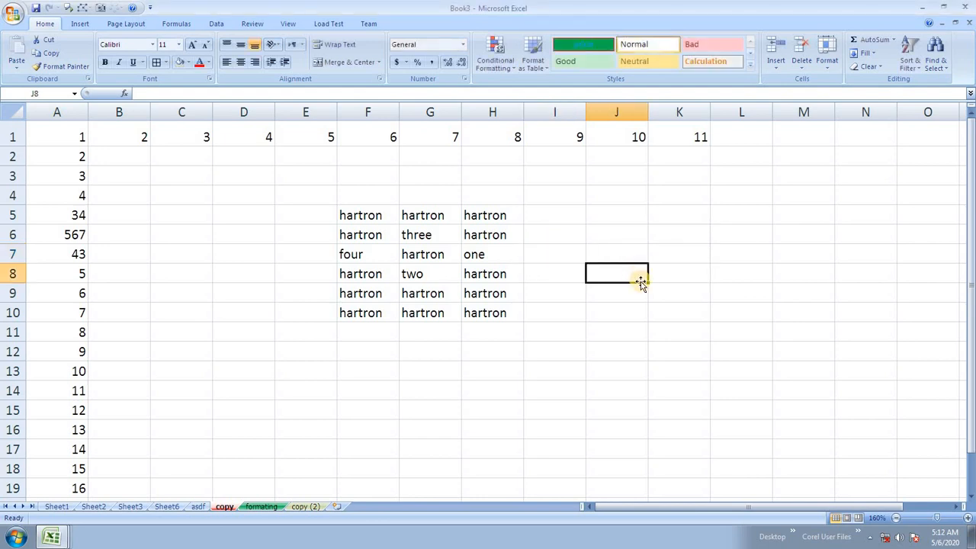
{"action": "type", "text": "gfhf"}
{"action": "left_click", "coordinate": [561, 271]}
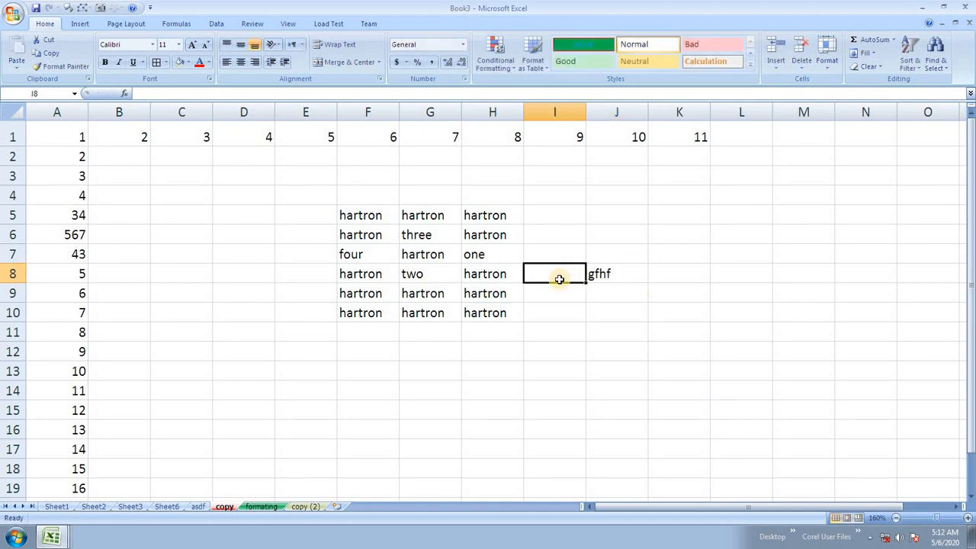
{"action": "type", "text": "hjk"}
{"action": "left_click", "coordinate": [597, 344]}
{"action": "left_click", "coordinate": [480, 255]}
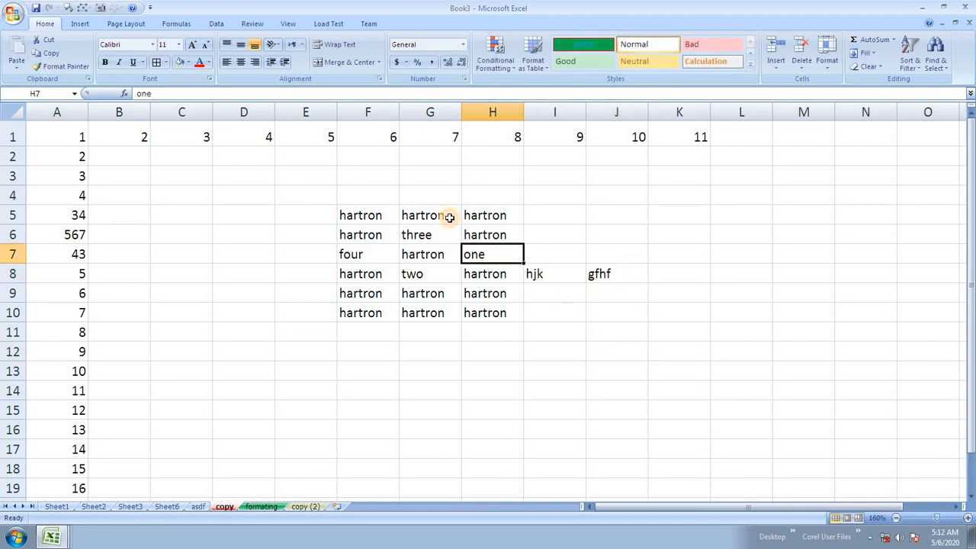
{"action": "left_click", "coordinate": [447, 214]}
{"action": "left_click", "coordinate": [328, 219]}
{"action": "type", "text": "dfg"}
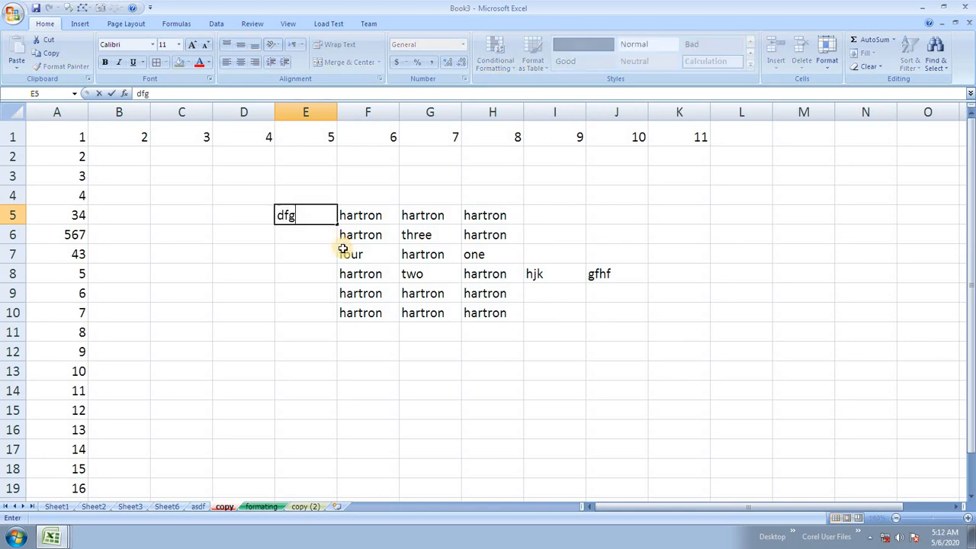
{"action": "left_click", "coordinate": [366, 297]}
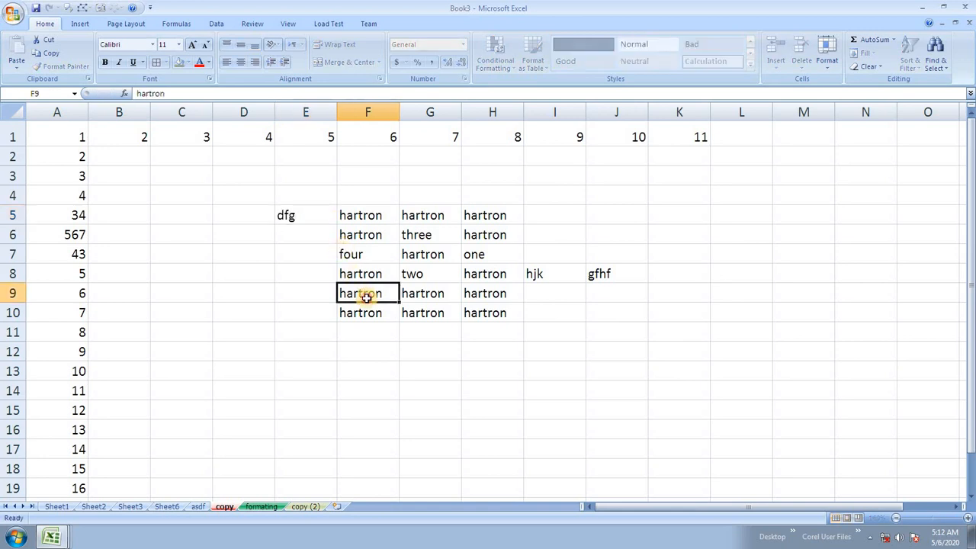
{"action": "left_click", "coordinate": [827, 57]}
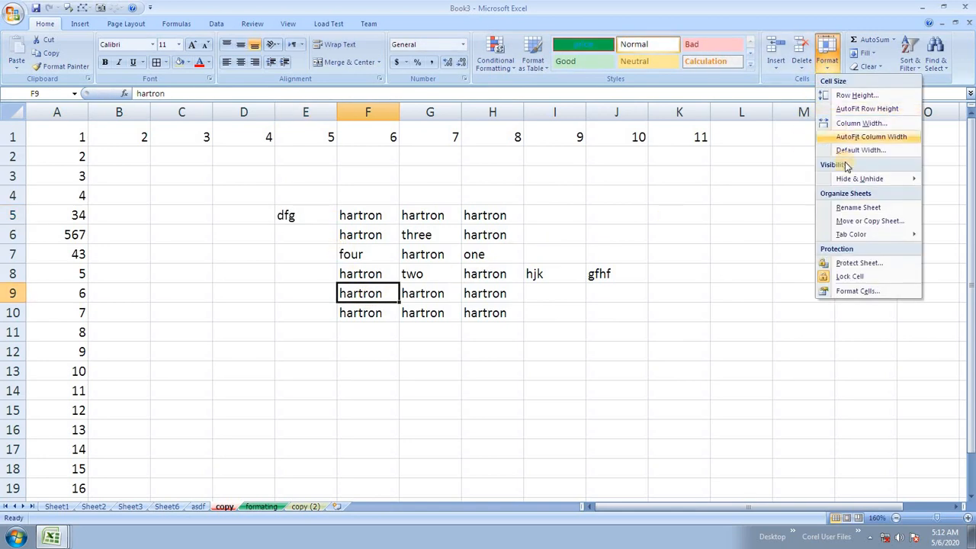
{"action": "left_click", "coordinate": [480, 348]}
{"action": "left_click", "coordinate": [226, 350]}
{"action": "left_click", "coordinate": [210, 224]}
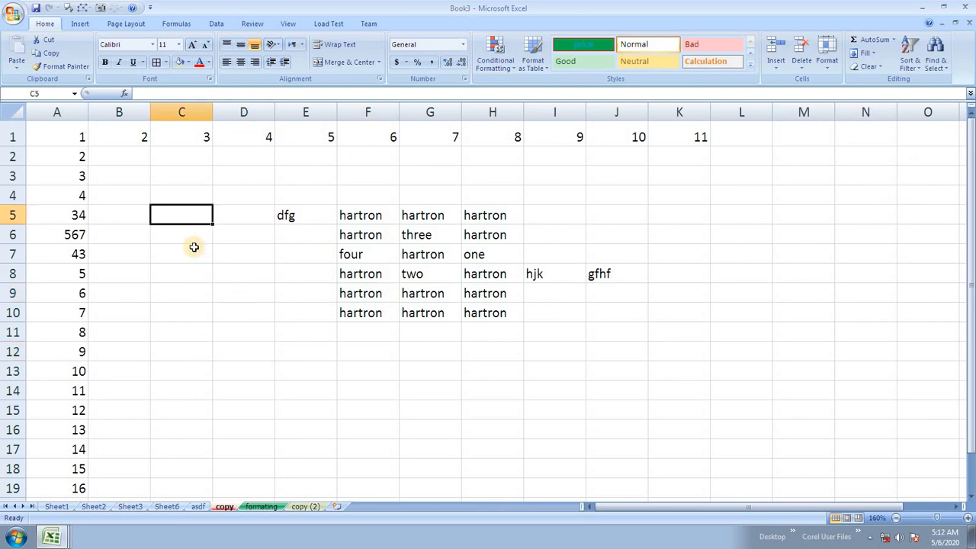
Step: Open Format Cells for C7 with Ctrl+1 and show its Protection tab's Locked and Hidden options
{"action": "left_click", "coordinate": [195, 247]}
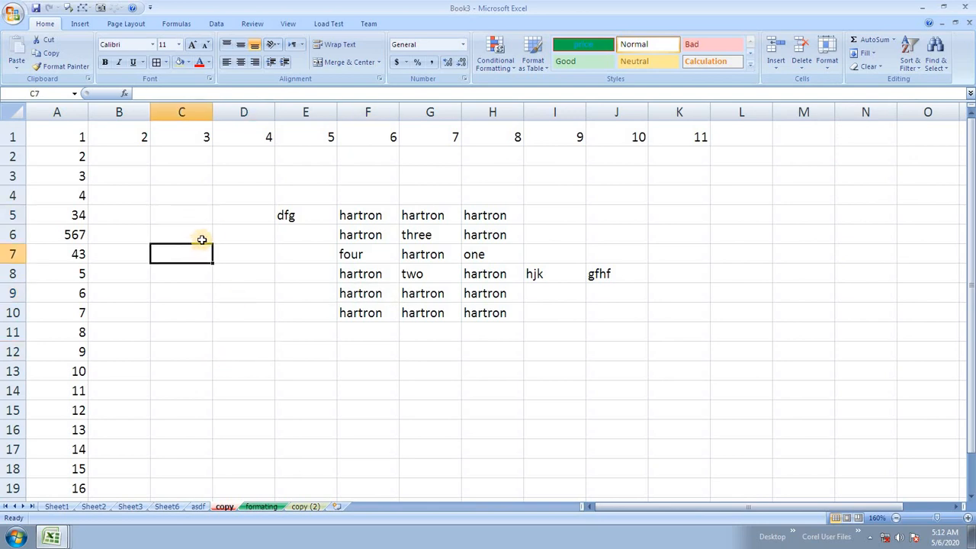
{"action": "key", "text": "ctrl+1"}
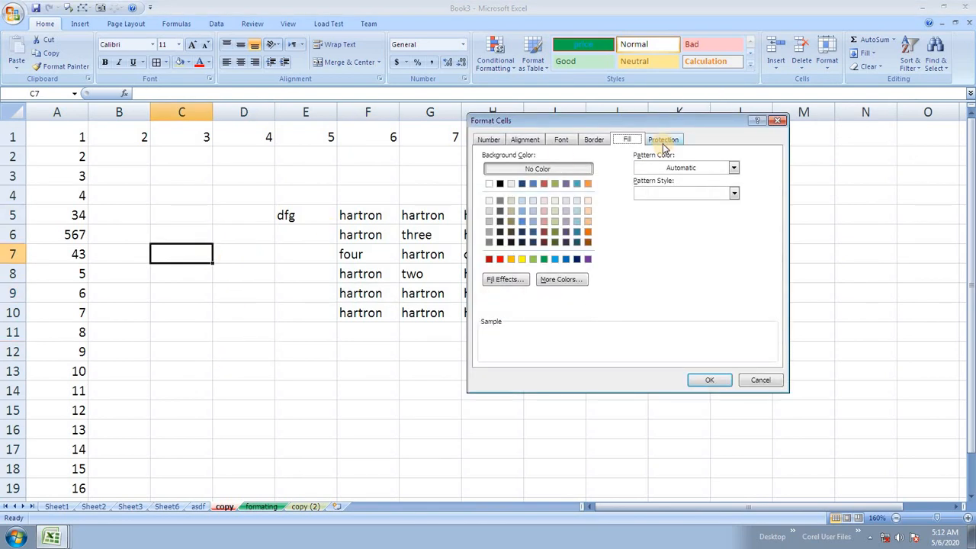
{"action": "left_click", "coordinate": [663, 142]}
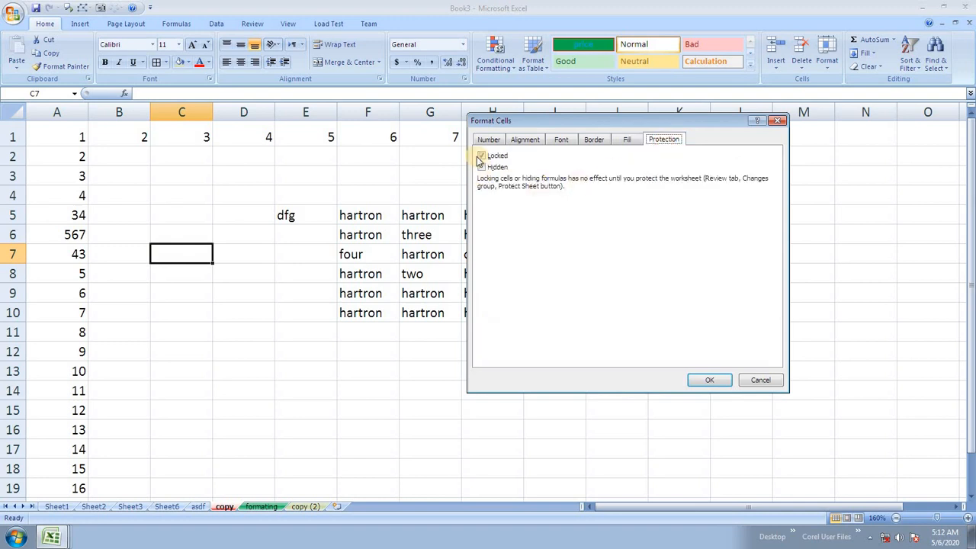
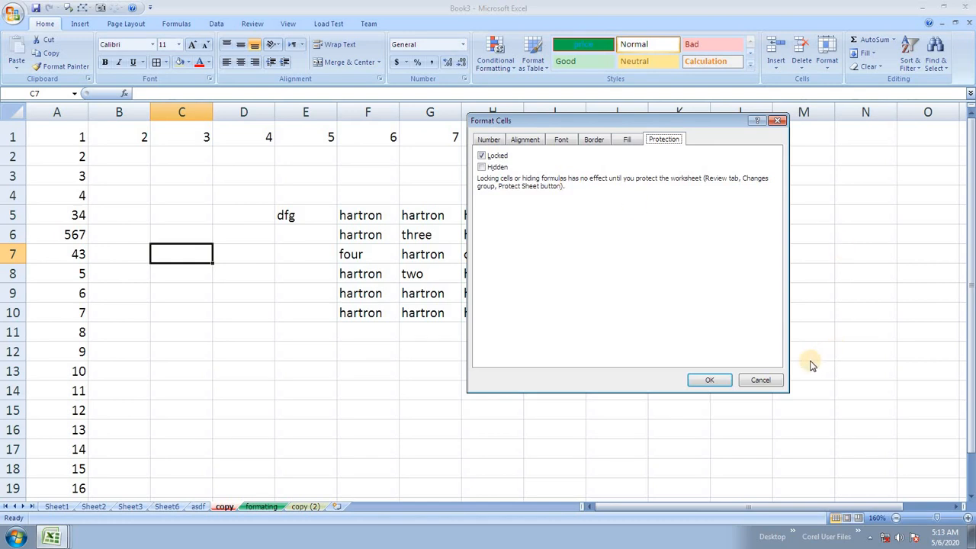
Step: Close Format Cells without changes and enter fgh in cell J5
{"action": "left_click", "coordinate": [760, 379]}
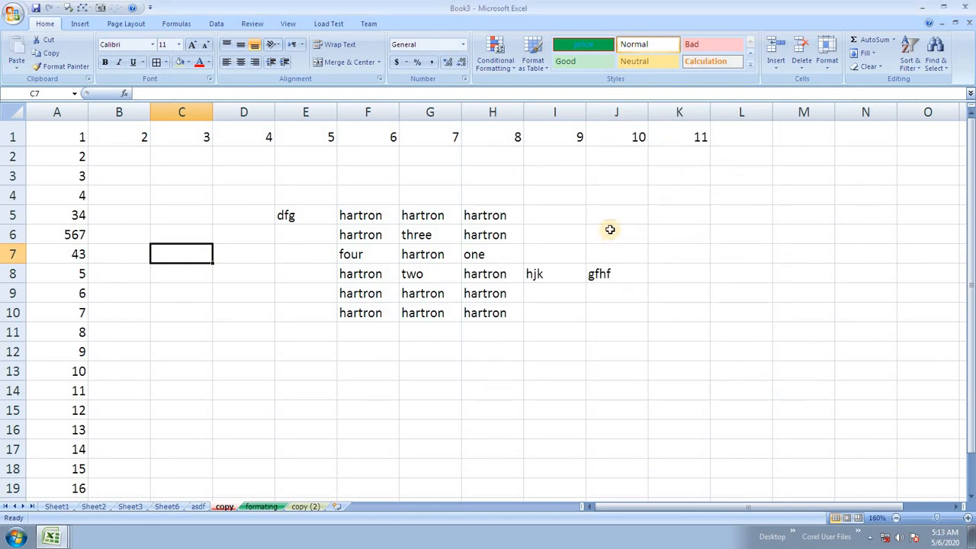
{"action": "left_click", "coordinate": [618, 213]}
{"action": "left_click", "coordinate": [662, 268]}
{"action": "left_click", "coordinate": [626, 213]}
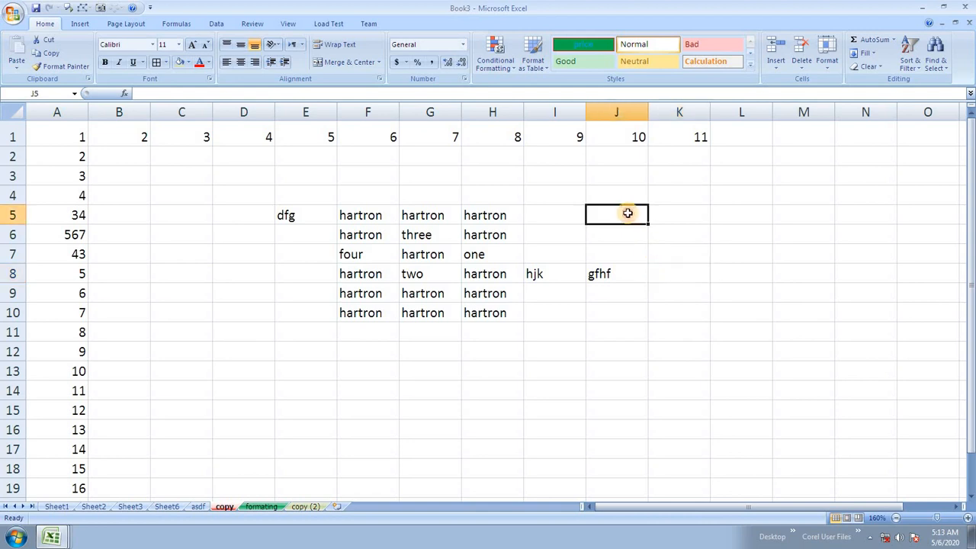
{"action": "type", "text": "fgh"}
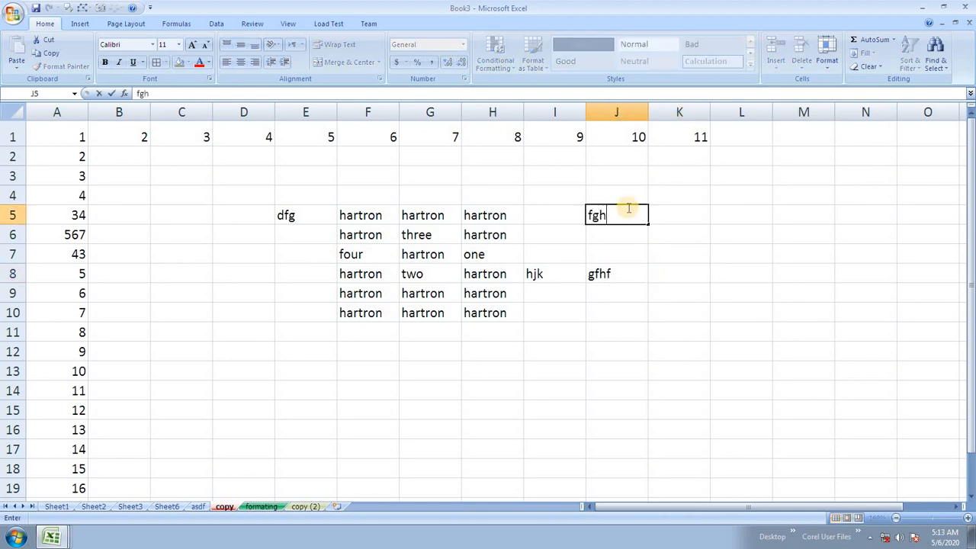
{"action": "left_click", "coordinate": [656, 252]}
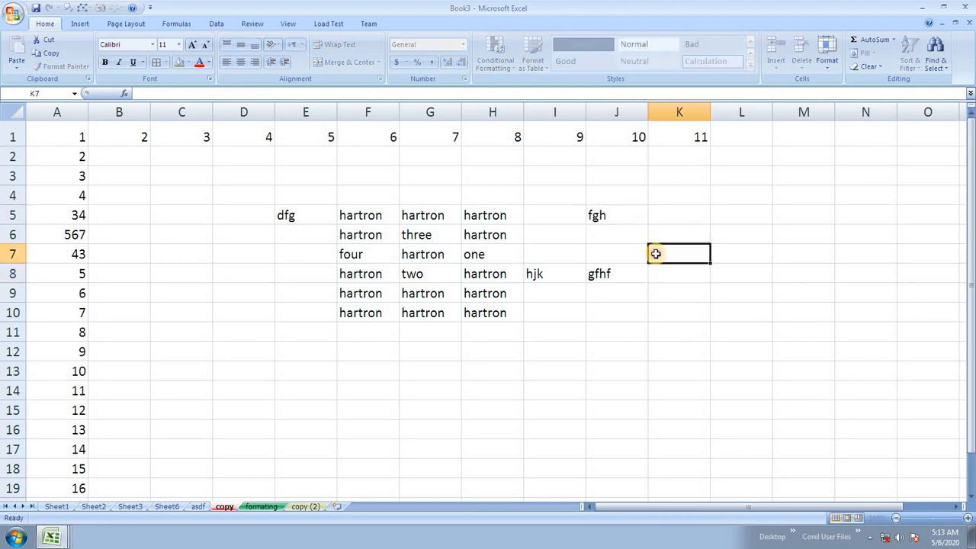
Step: Protect the copy sheet with a confirmed password, then try editing cell K10
{"action": "left_click", "coordinate": [828, 66]}
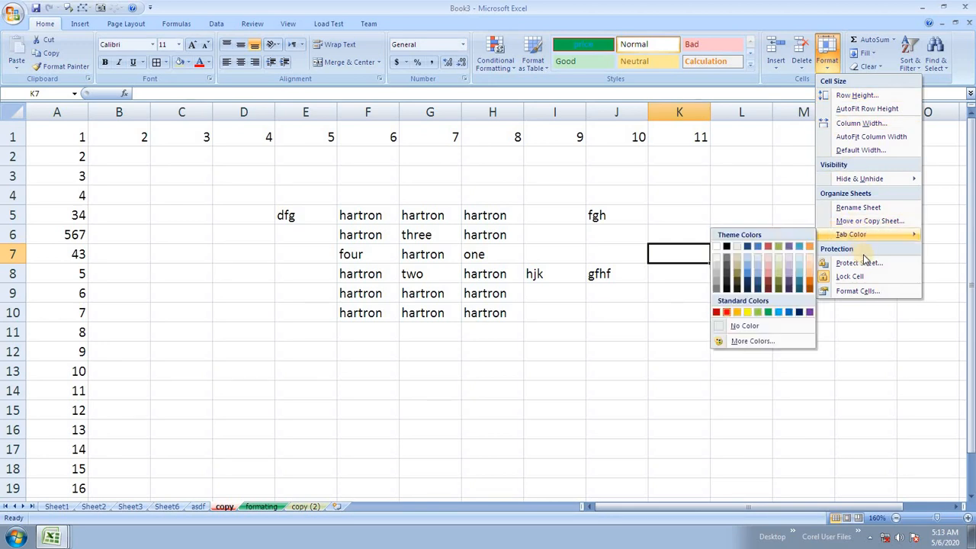
{"action": "left_click", "coordinate": [864, 263]}
{"action": "type", "text": "12"}
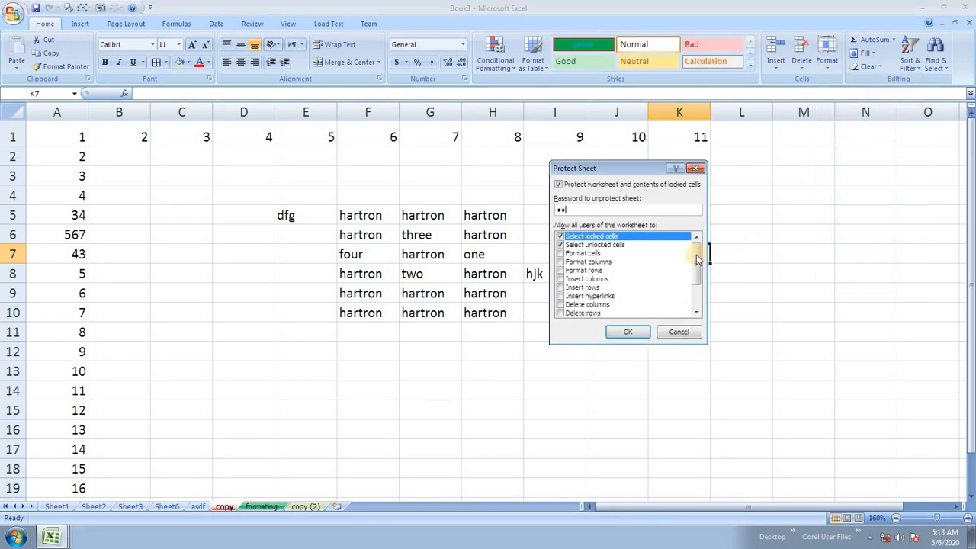
{"action": "left_click", "coordinate": [627, 331]}
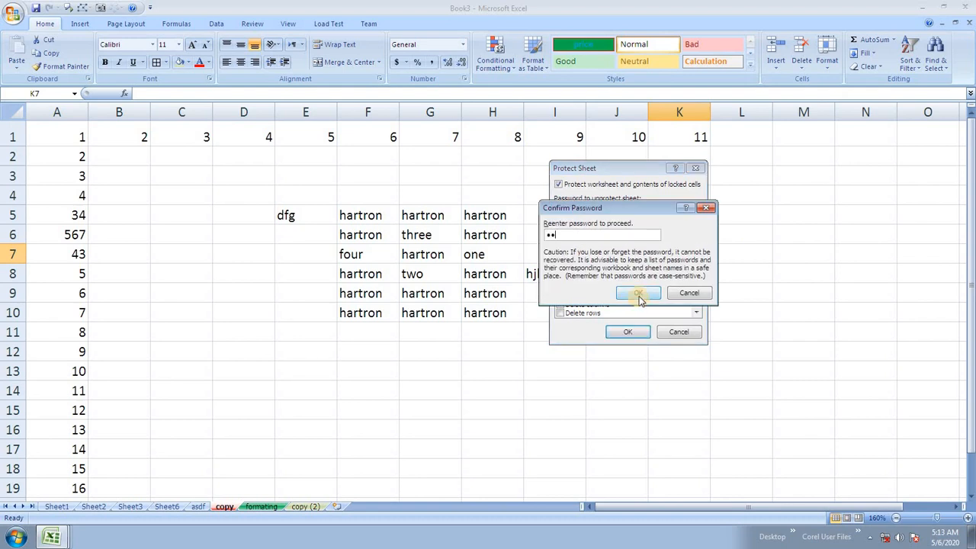
{"action": "type", "text": "12"}
{"action": "left_click", "coordinate": [637, 294]}
{"action": "double_click", "coordinate": [653, 307]}
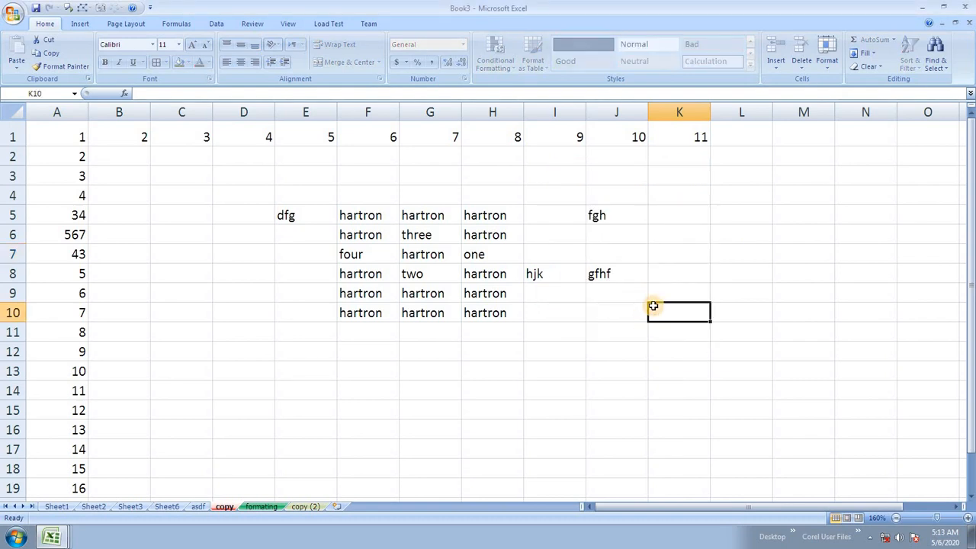
Step: Dismiss the protected-cell warning and select cells K6 and M5
{"action": "left_click", "coordinate": [499, 300]}
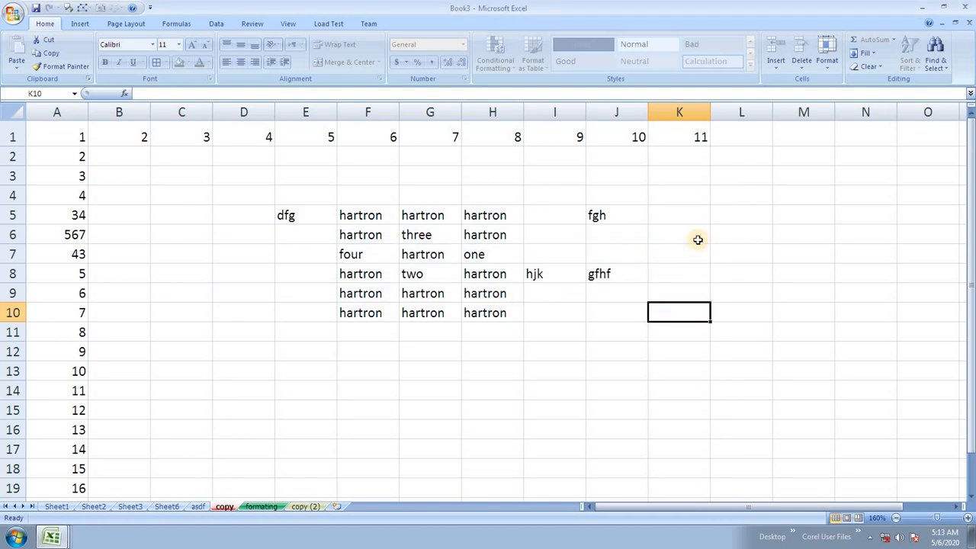
{"action": "left_click", "coordinate": [696, 239]}
{"action": "left_click", "coordinate": [794, 211]}
Step: Unprotect the copy sheet with its password, then select J5 and L3
{"action": "left_click", "coordinate": [825, 65]}
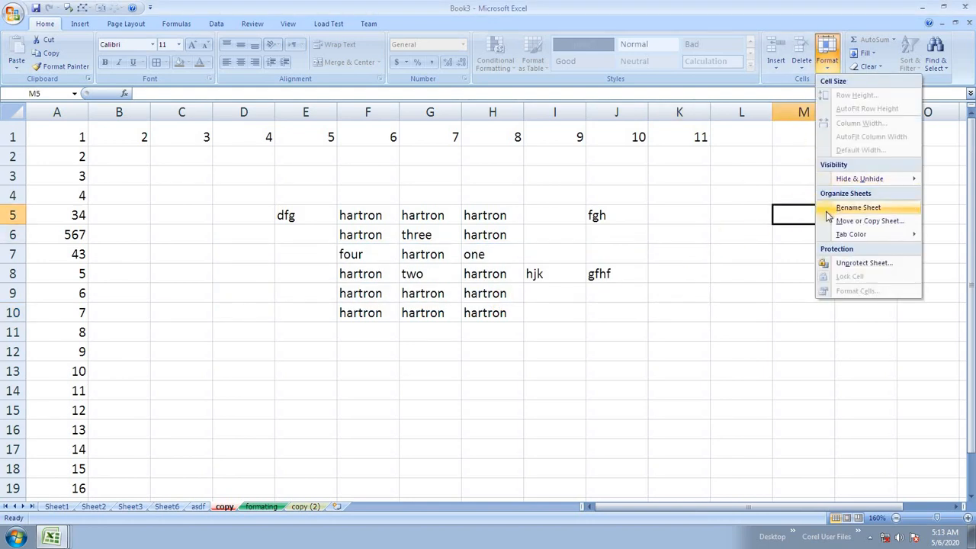
{"action": "left_click", "coordinate": [861, 263]}
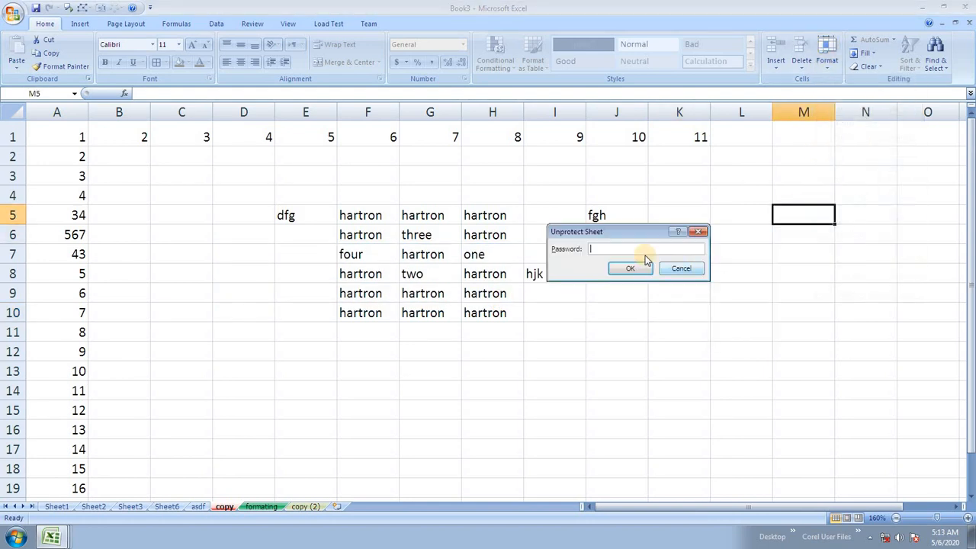
{"action": "left_click", "coordinate": [632, 271]}
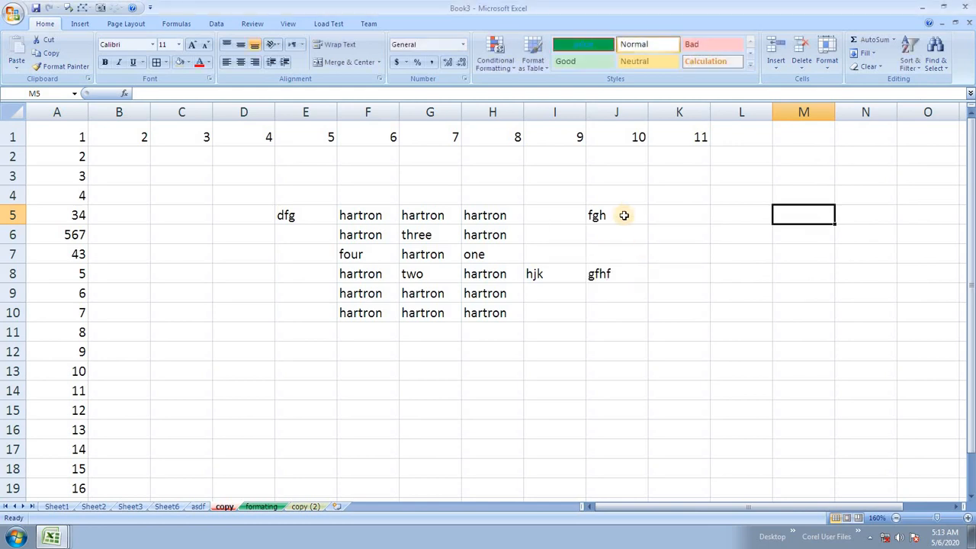
{"action": "left_click", "coordinate": [621, 214]}
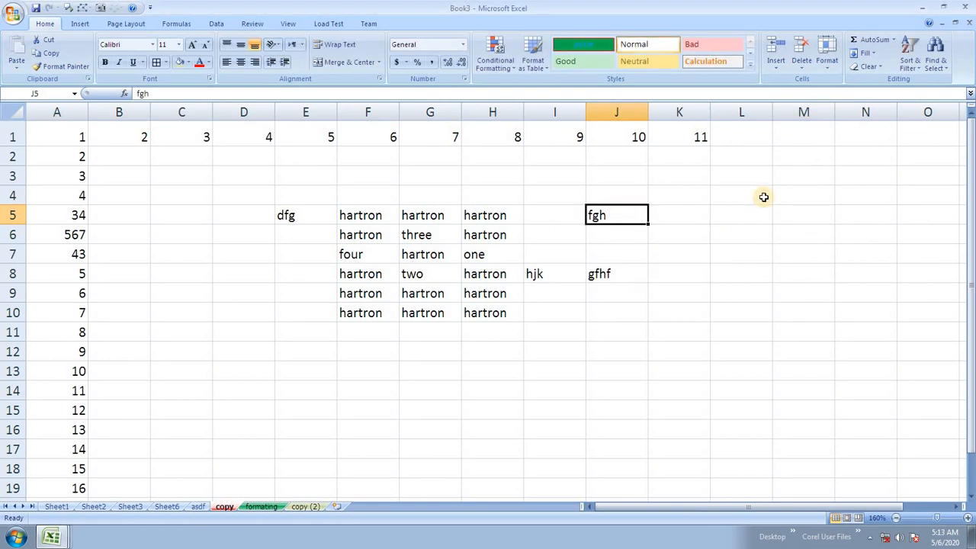
{"action": "left_click", "coordinate": [724, 176]}
{"action": "left_click", "coordinate": [826, 55]}
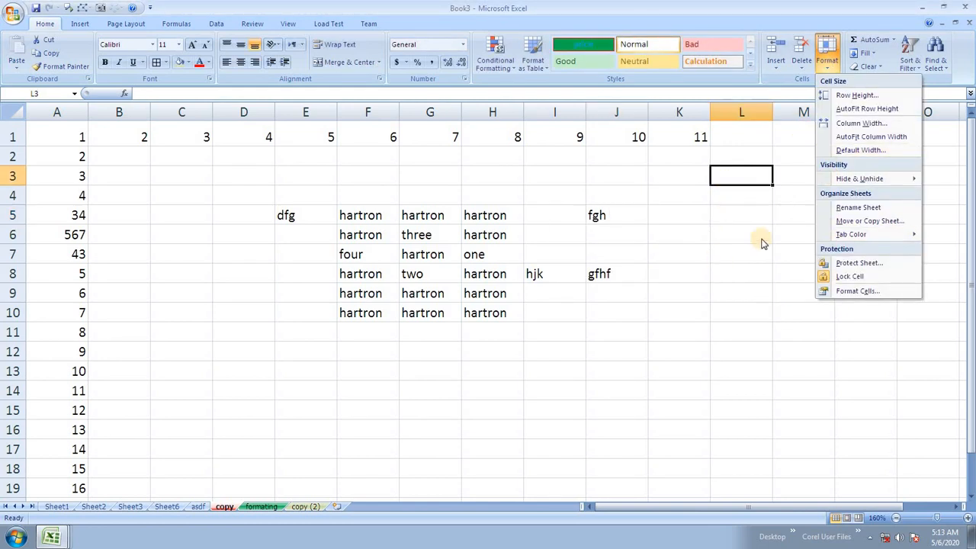
{"action": "left_click", "coordinate": [855, 292]}
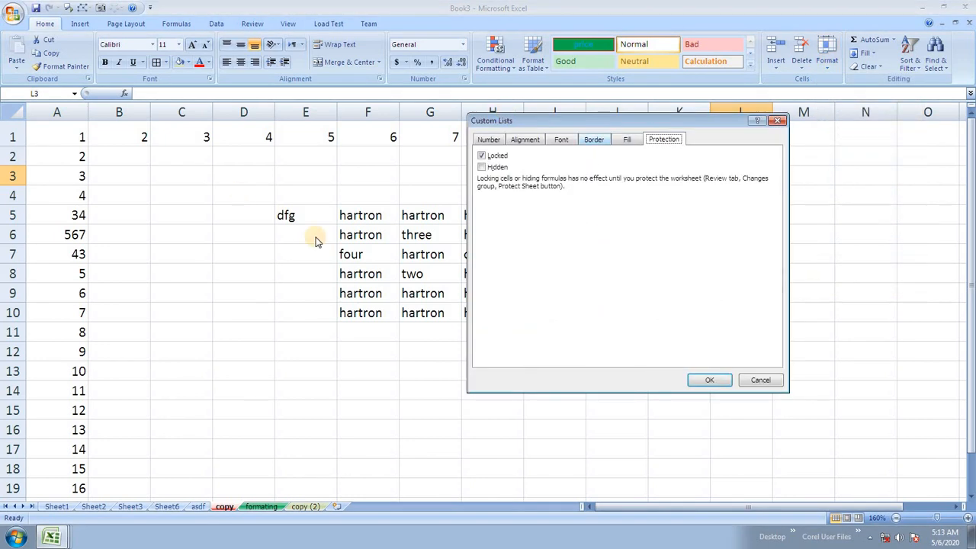
{"action": "left_click", "coordinate": [624, 140]}
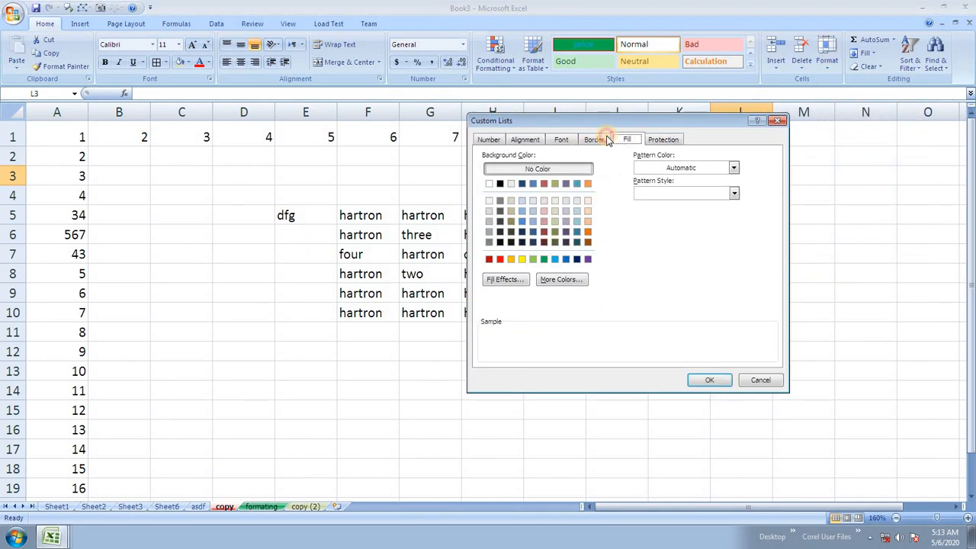
{"action": "left_click", "coordinate": [594, 139]}
{"action": "left_click", "coordinate": [561, 139]}
{"action": "left_click", "coordinate": [496, 139]}
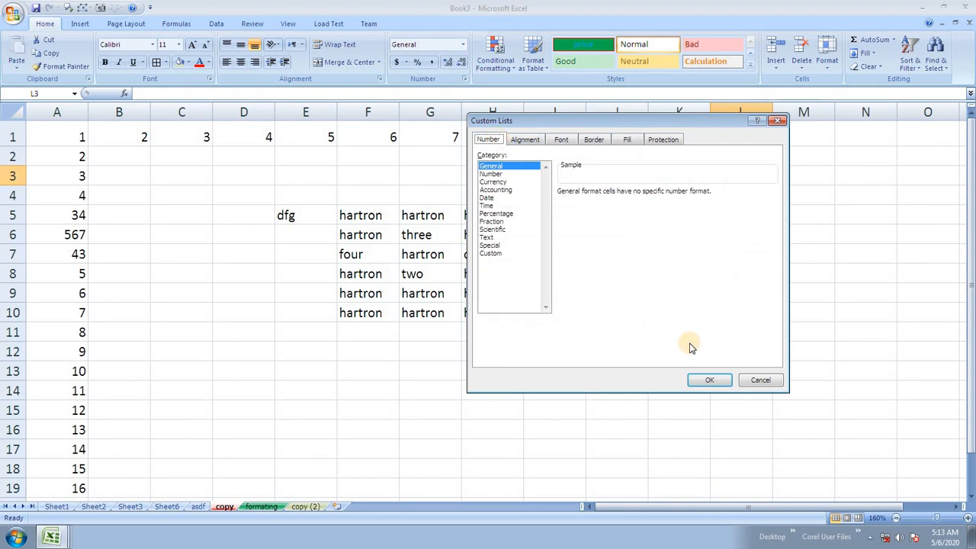
{"action": "left_click", "coordinate": [762, 379]}
{"action": "left_click", "coordinate": [683, 272]}
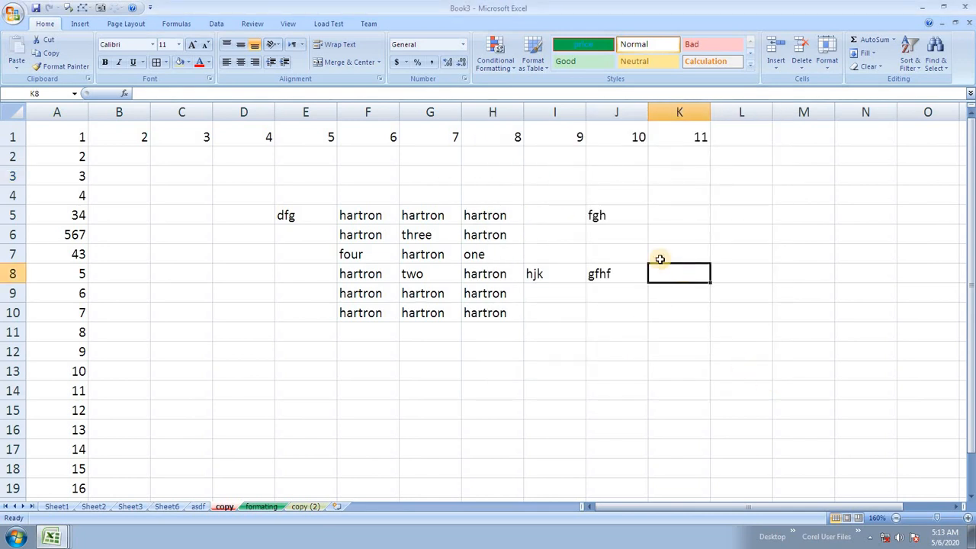
{"action": "left_click", "coordinate": [661, 257]}
{"action": "left_click", "coordinate": [567, 177]}
{"action": "left_click", "coordinate": [503, 216]}
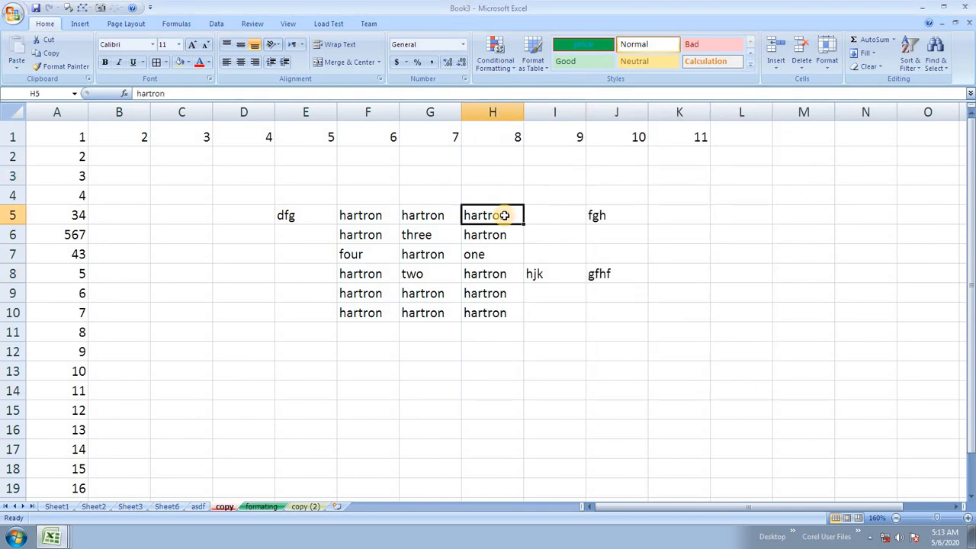